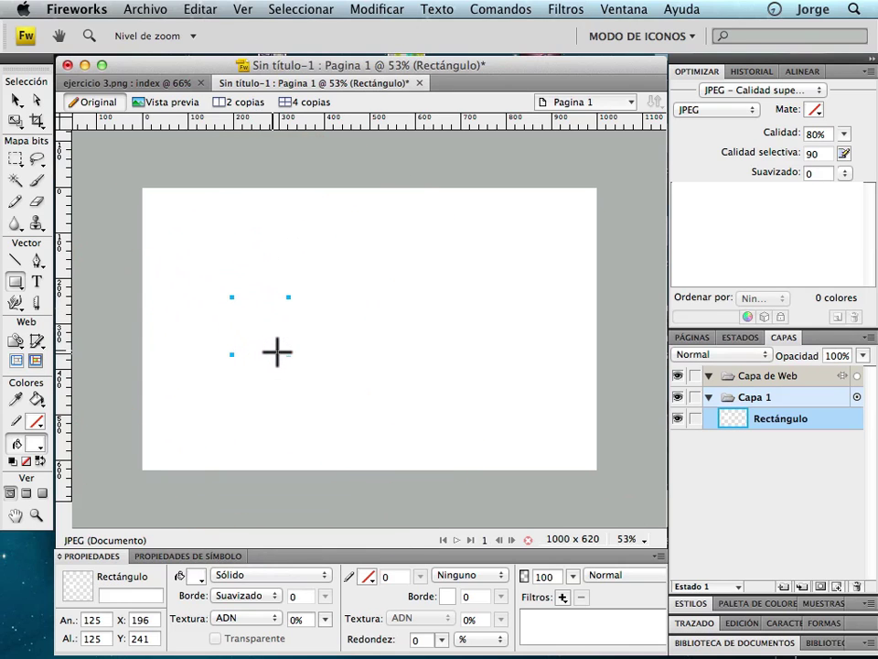
Fill the rectangle green and duplicate it into a 2×2 grid of squares.
left_click(15, 100)
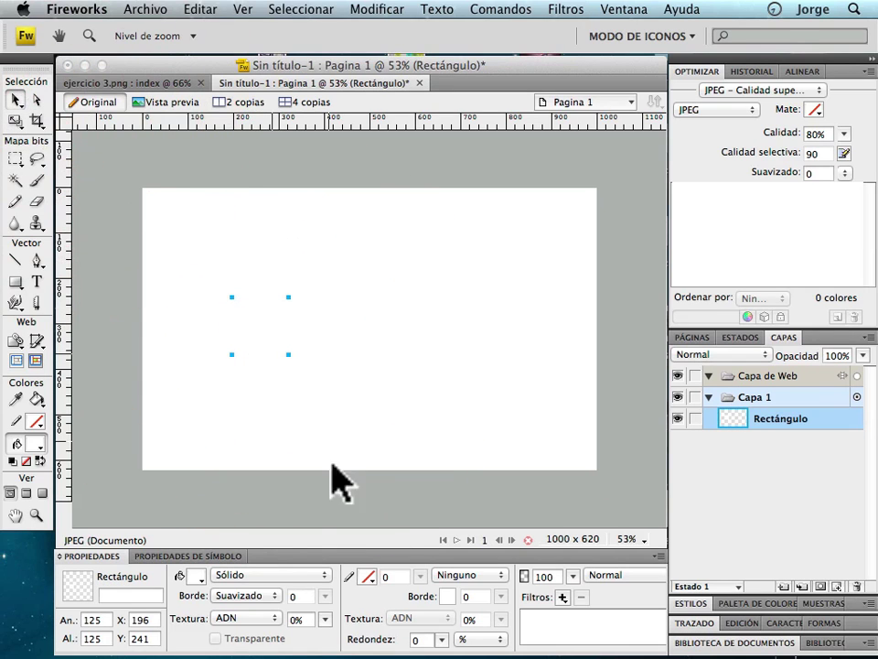
left_click(194, 577)
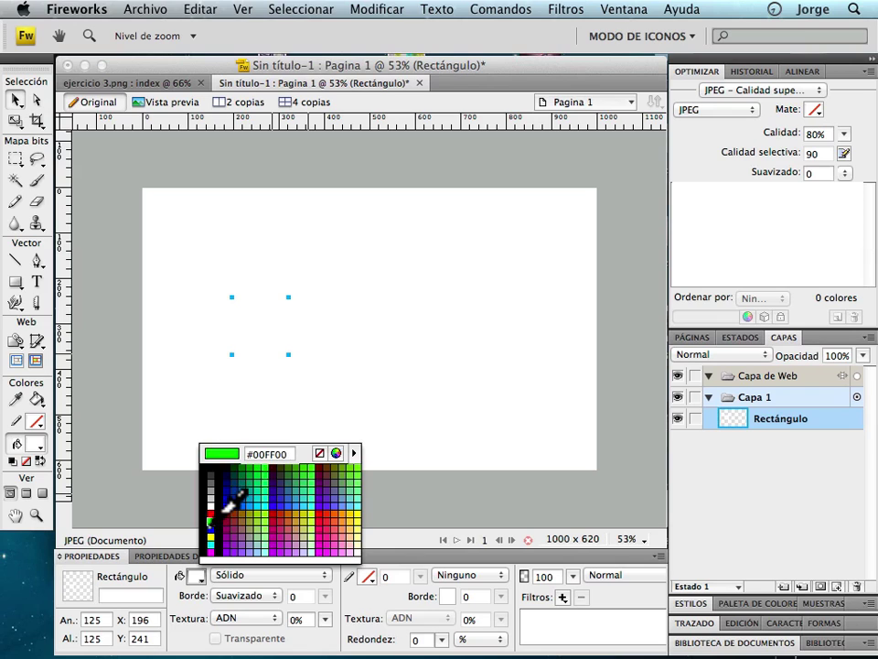
left_click(222, 505)
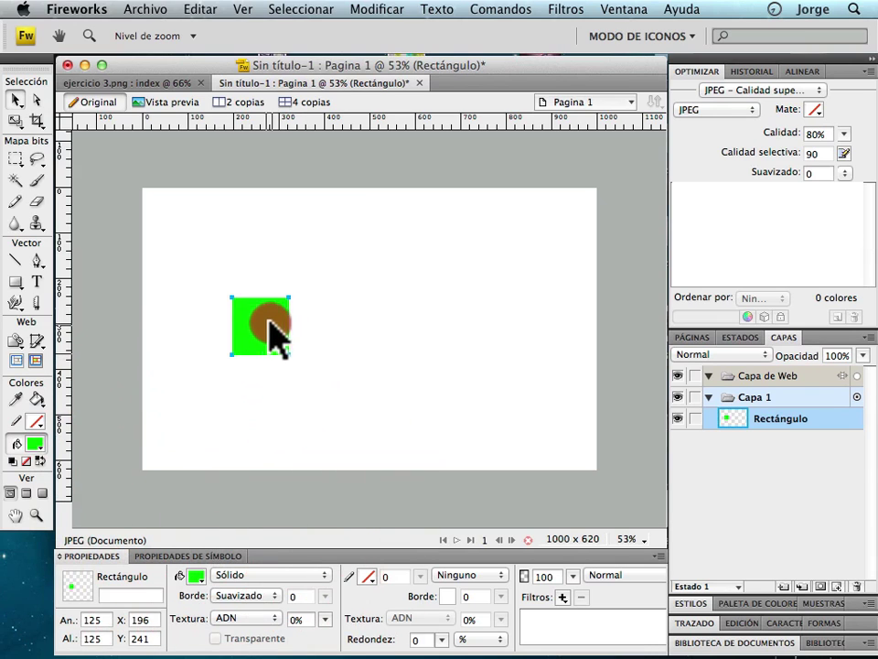
left_click_drag(269, 320, 405, 298)
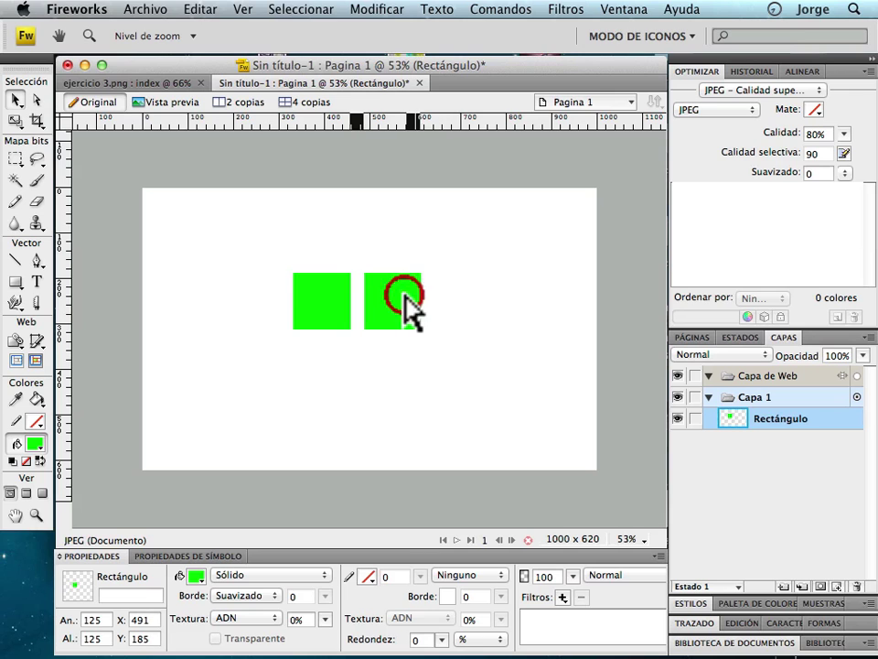
left_click(340, 306)
left_click(402, 306, "shift")
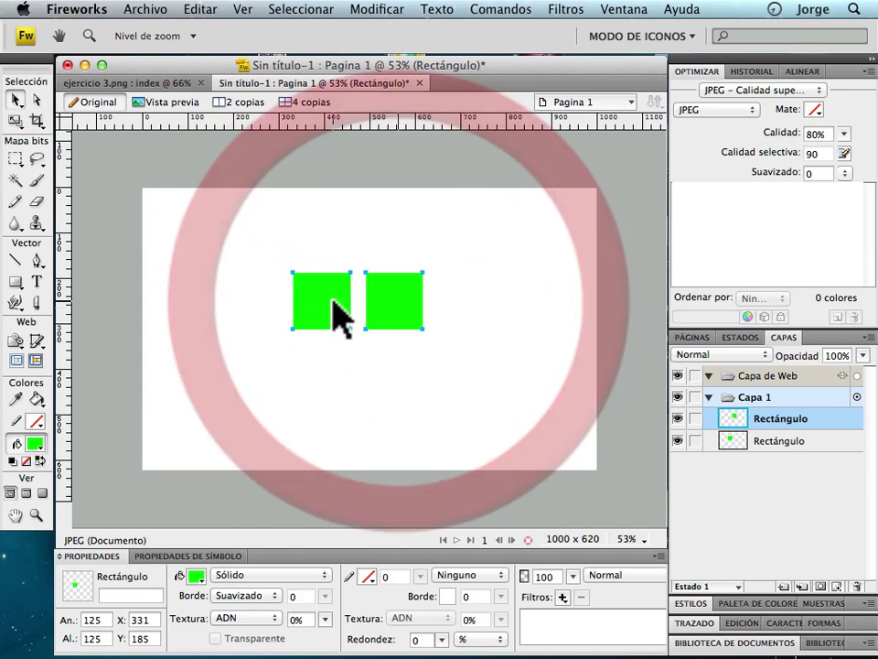
left_click_drag(333, 300, 333, 371)
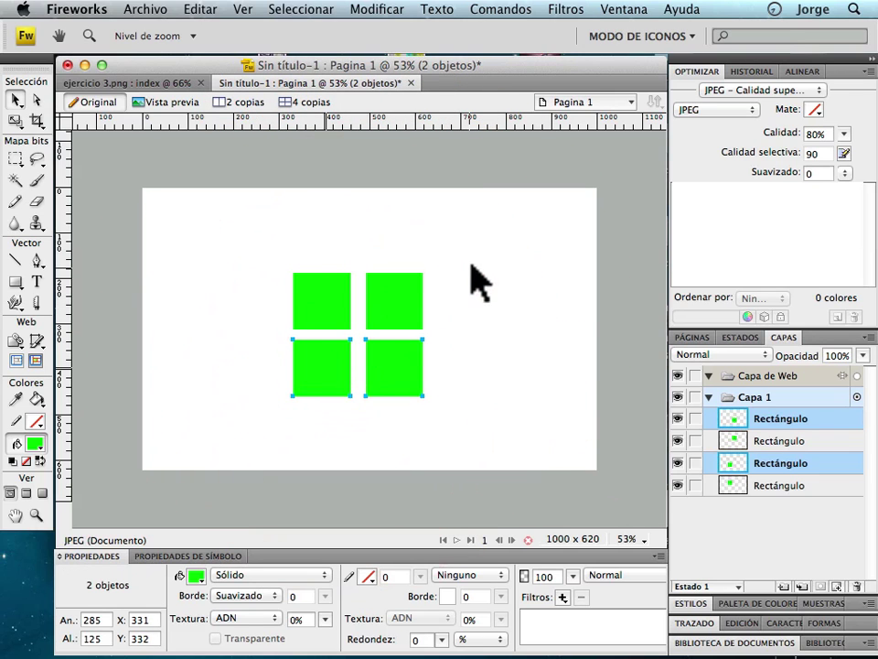
left_click_drag(471, 265, 247, 417)
left_click_drag(330, 307, 346, 329)
left_click(271, 372)
Recolour the squares cyan, magenta, yellow and black from top-left to bottom-right.
left_click(337, 304)
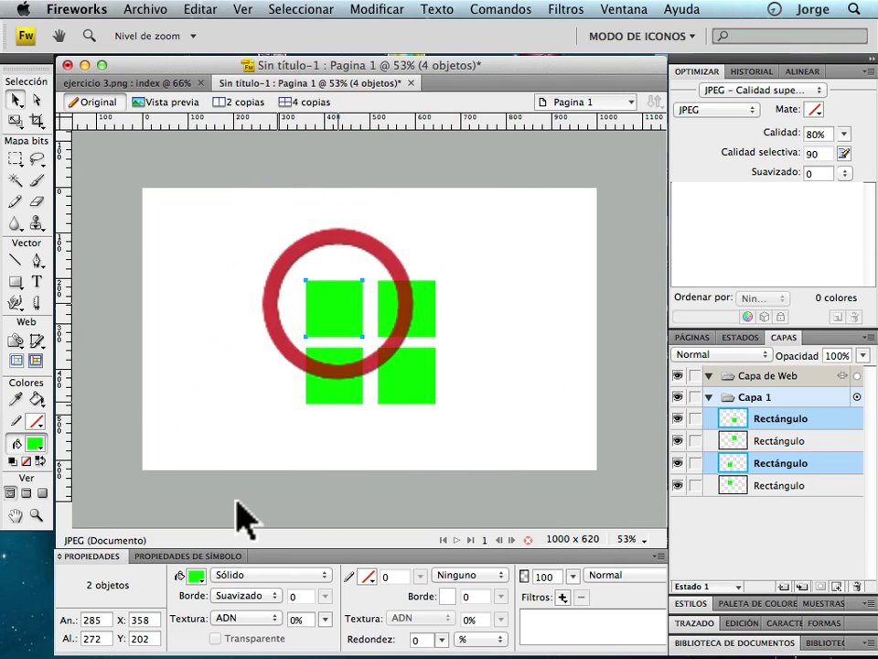
left_click(195, 575)
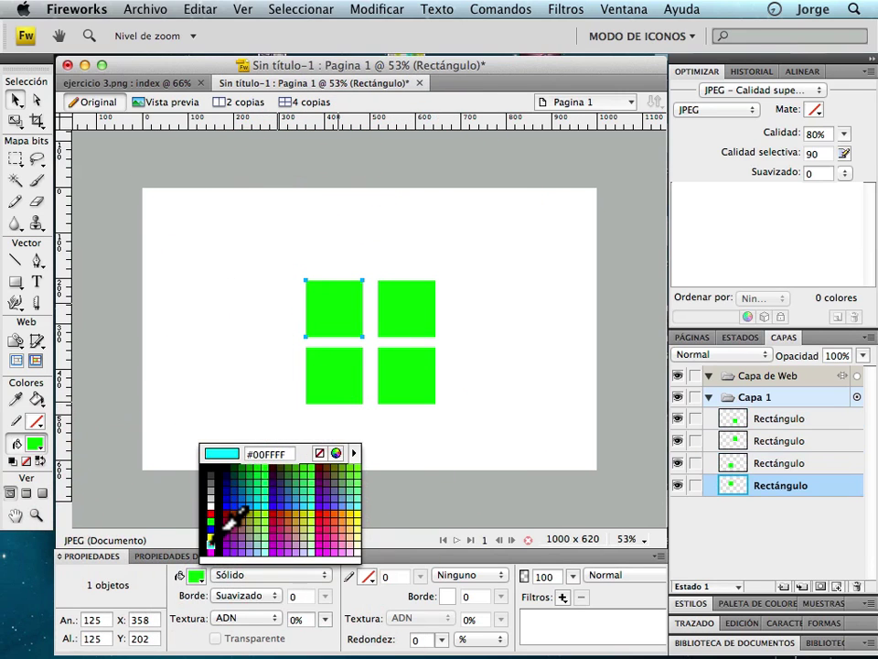
left_click(216, 539)
left_click(406, 328)
left_click(195, 575)
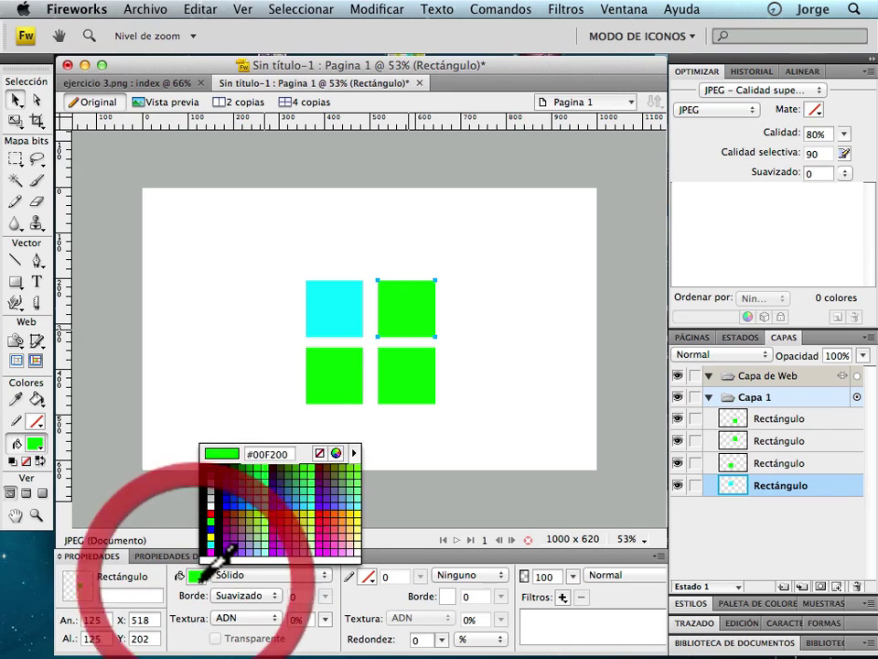
left_click(211, 553)
left_click(345, 370)
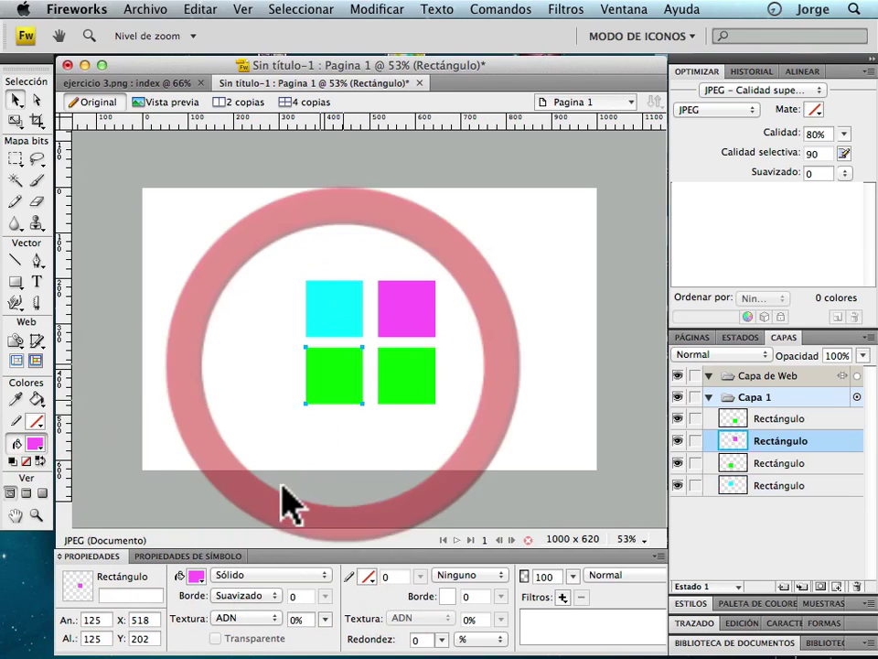
left_click(195, 575)
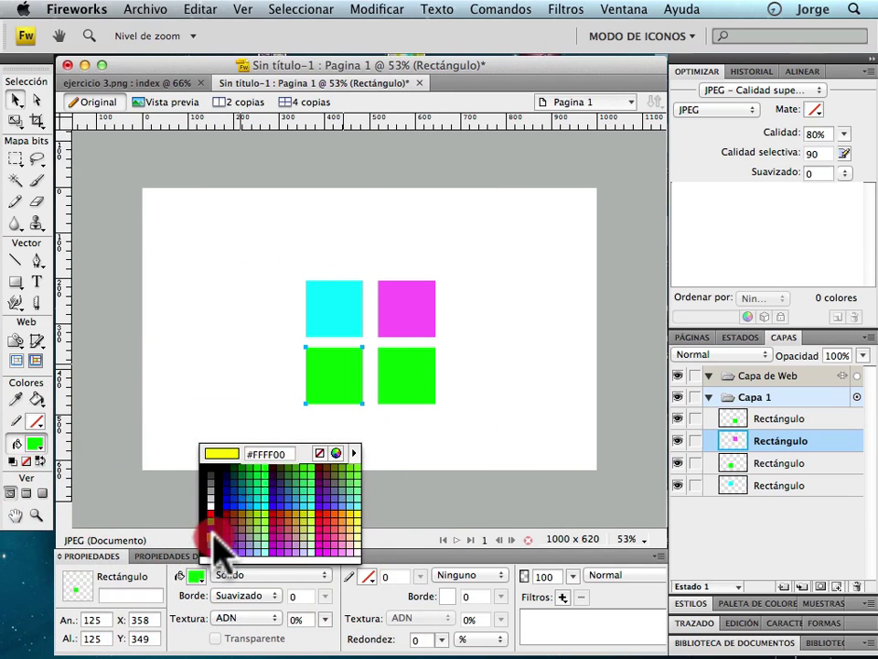
left_click(213, 535)
left_click(411, 377)
left_click(195, 575)
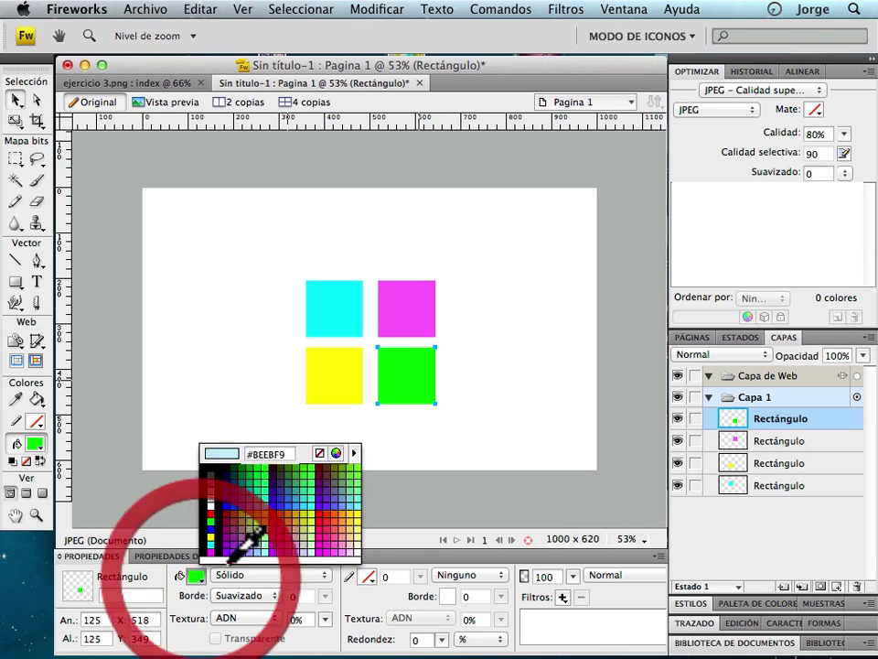
left_click(223, 509)
Deselect the squares and place a text box above them.
left_click(501, 430)
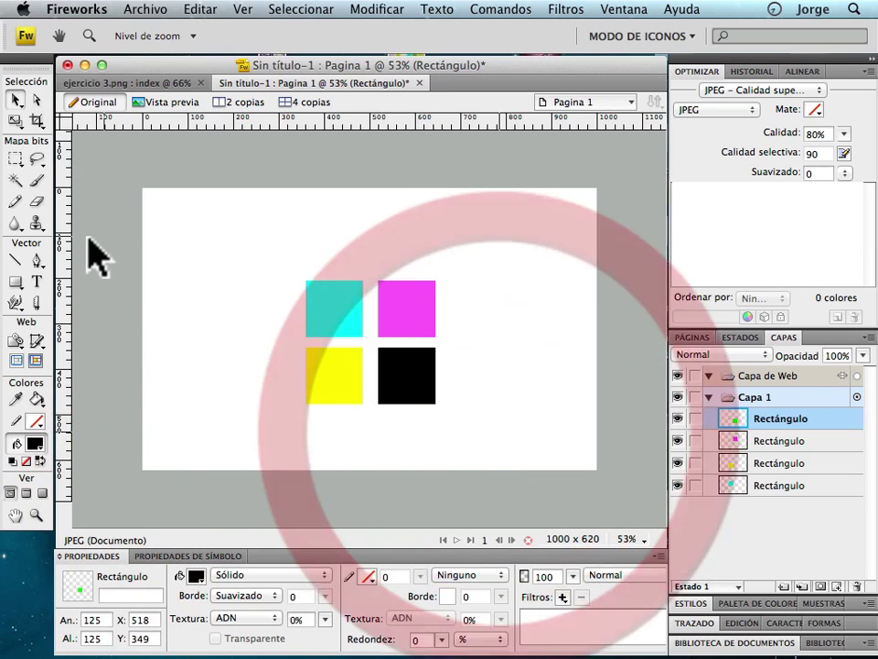
left_click(37, 281)
left_click(279, 238)
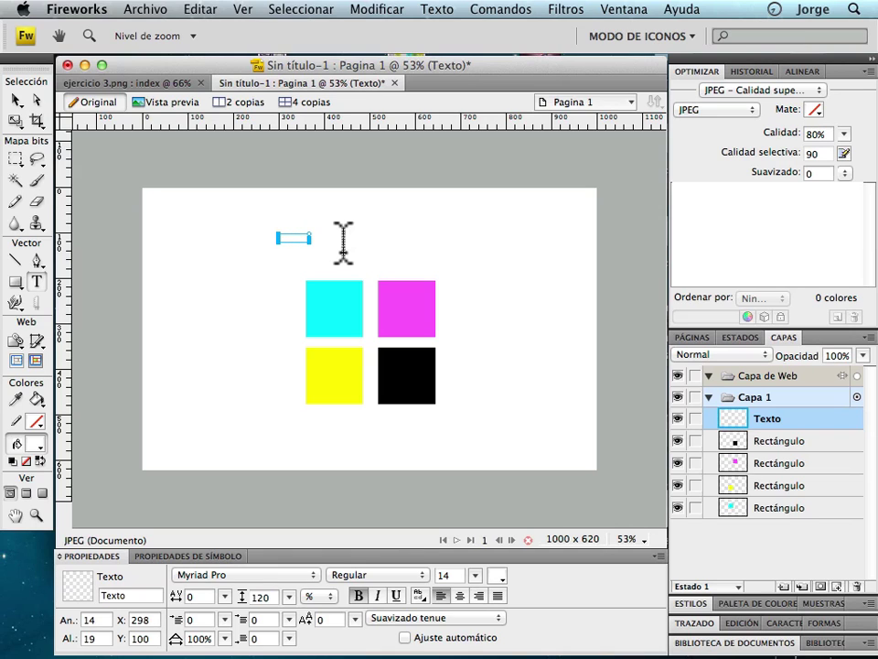
Make the Ejercicio 3 title black at size 60, centre it above the squares, and show the States list.
left_click(16, 99)
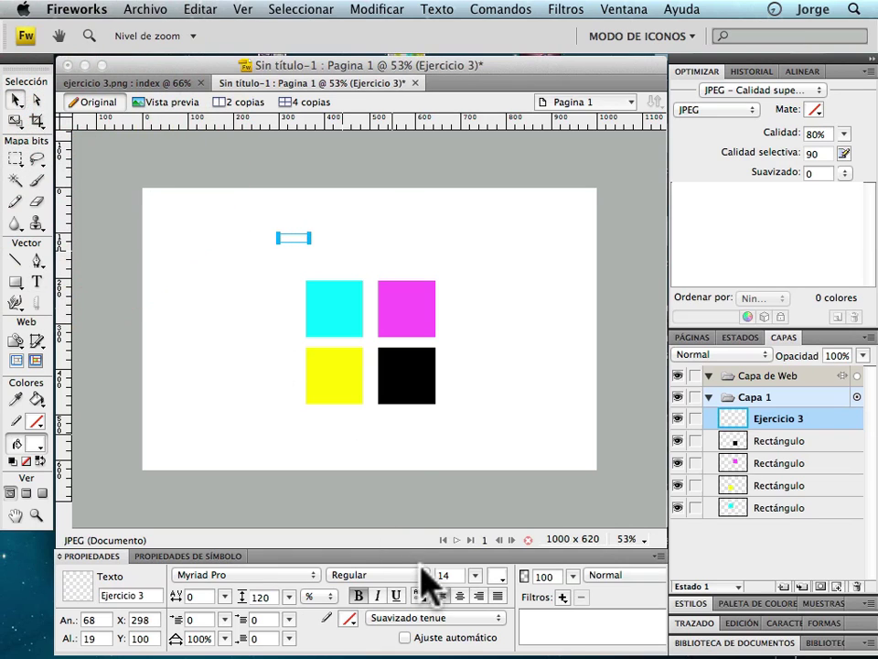
left_click(496, 575)
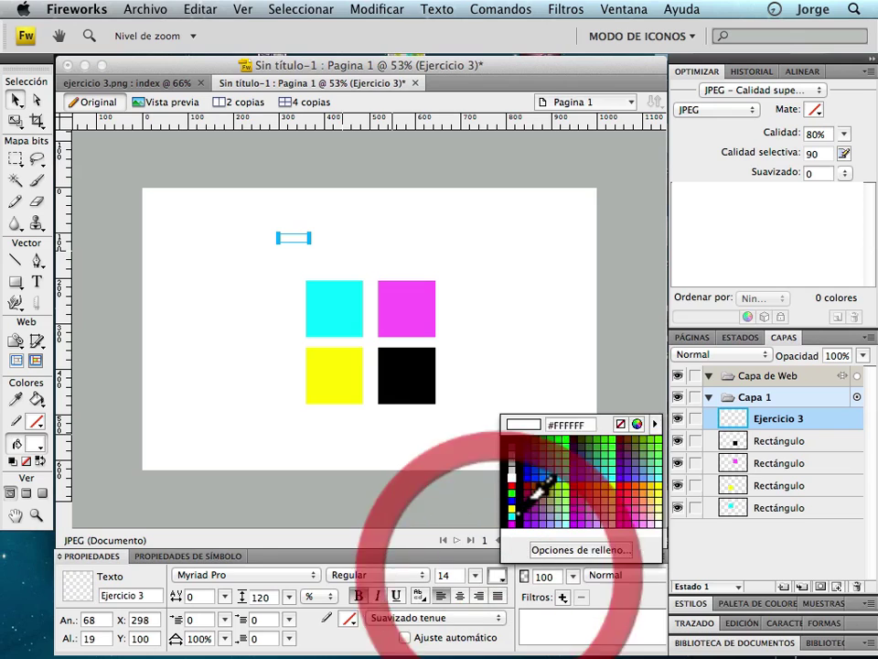
left_click(512, 499)
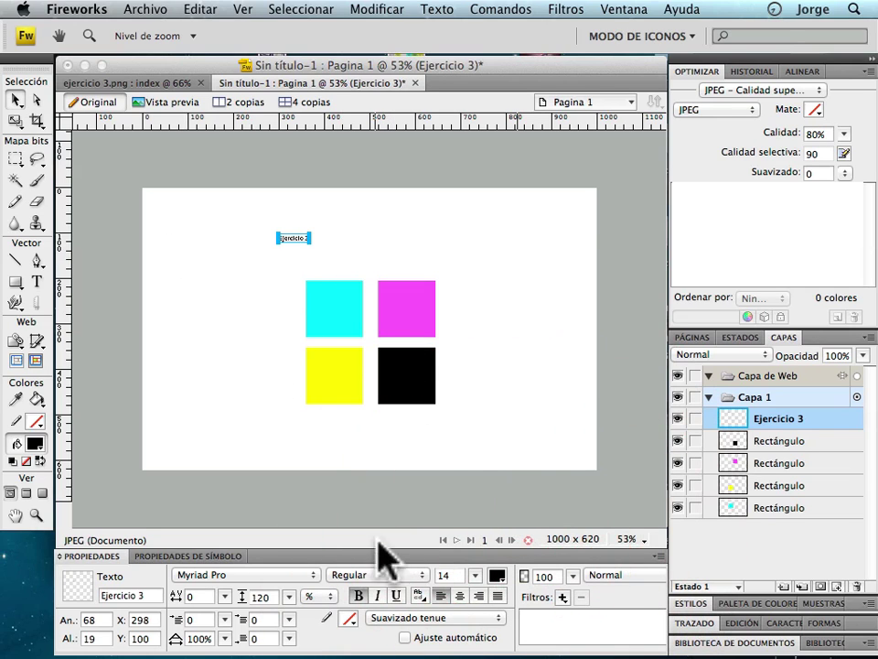
left_click_drag(475, 575, 480, 533)
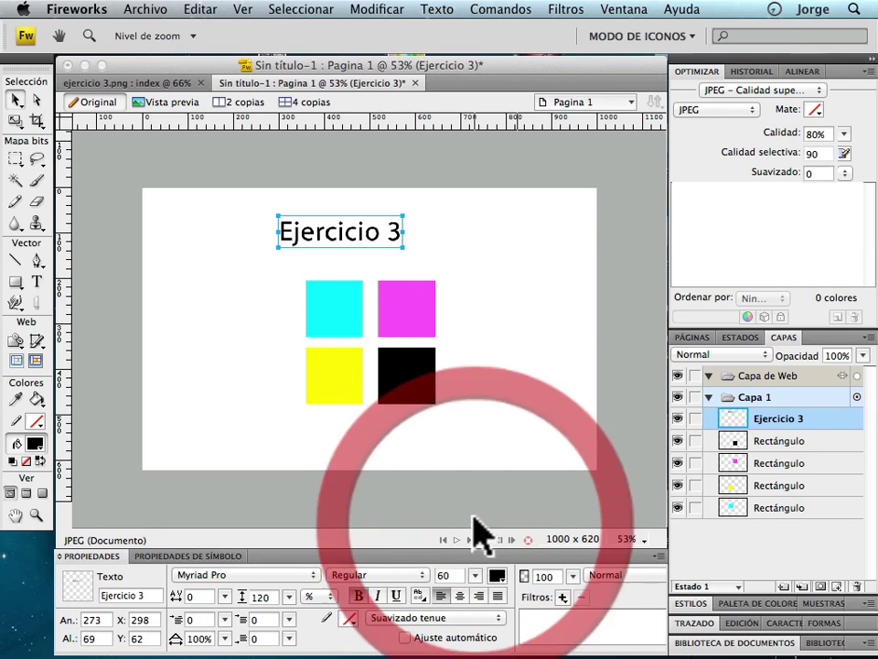
left_click_drag(353, 221, 352, 232)
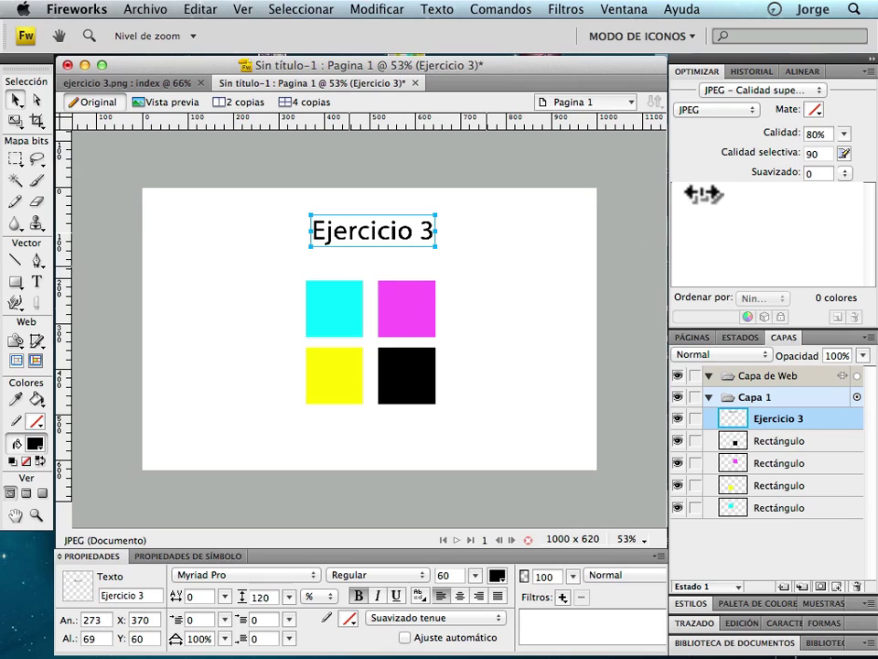
left_click(748, 336)
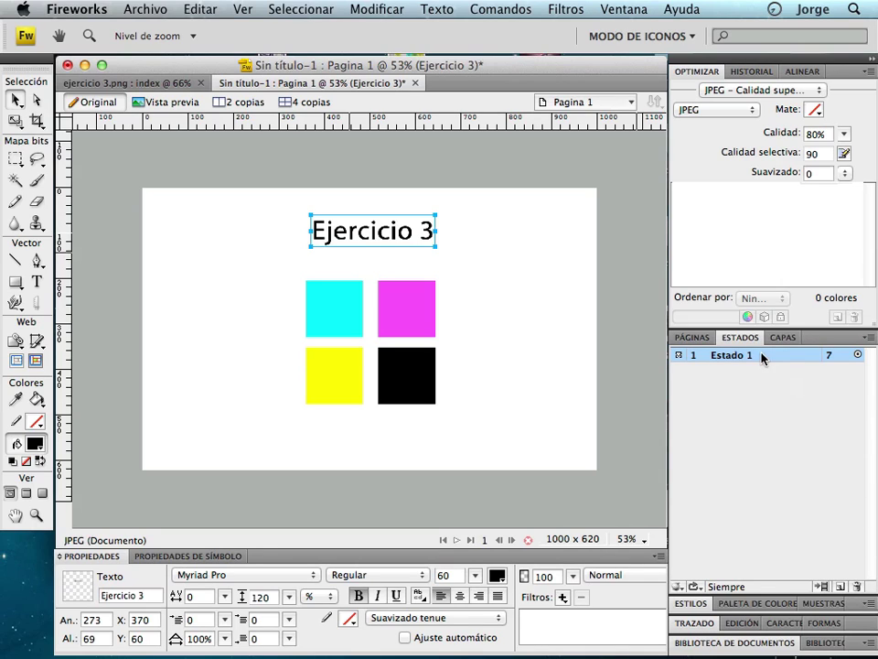
Add Estado 2 and delete the Ejercicio 3 title from that state.
left_click(839, 586)
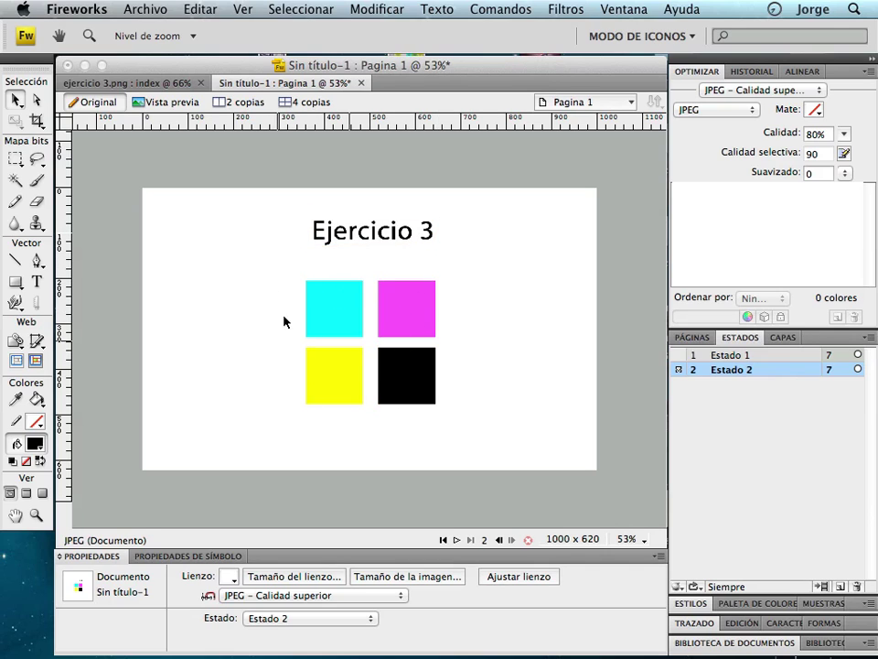
left_click(359, 235)
key("Delete")
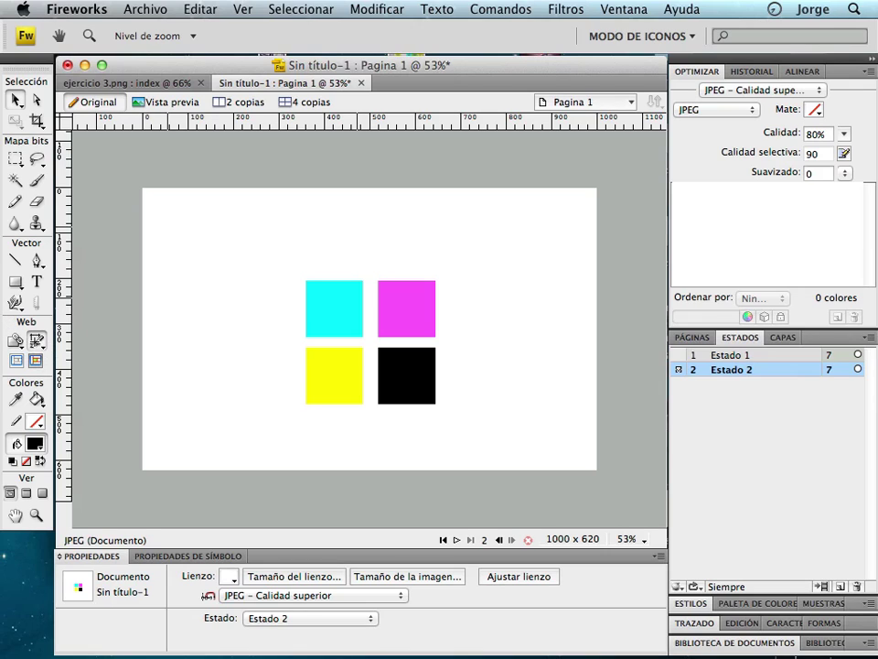
Draw slices over the cyan, magenta, black and yellow squares, then return to Estado 1.
left_click(35, 343)
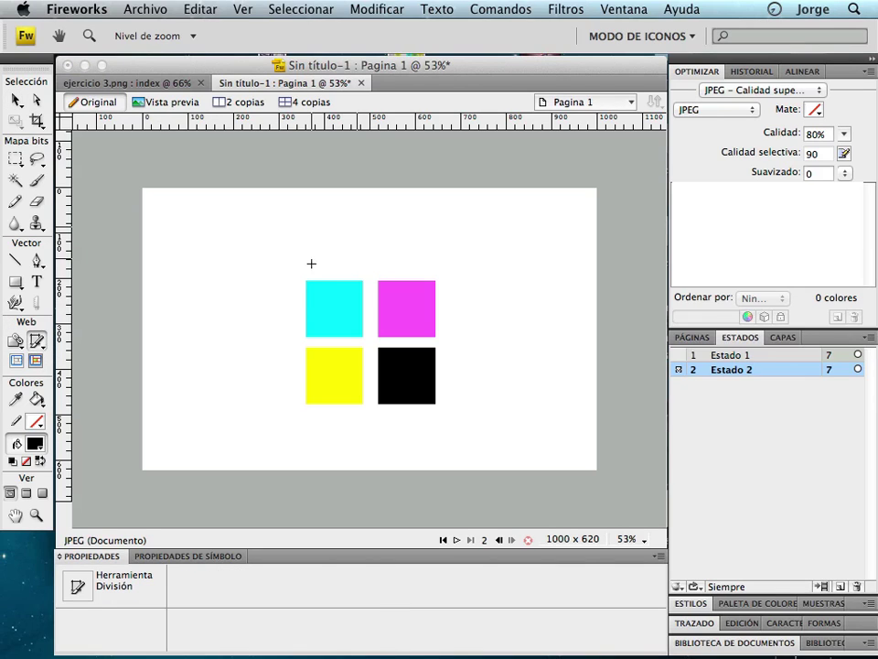
left_click_drag(305, 279, 363, 336)
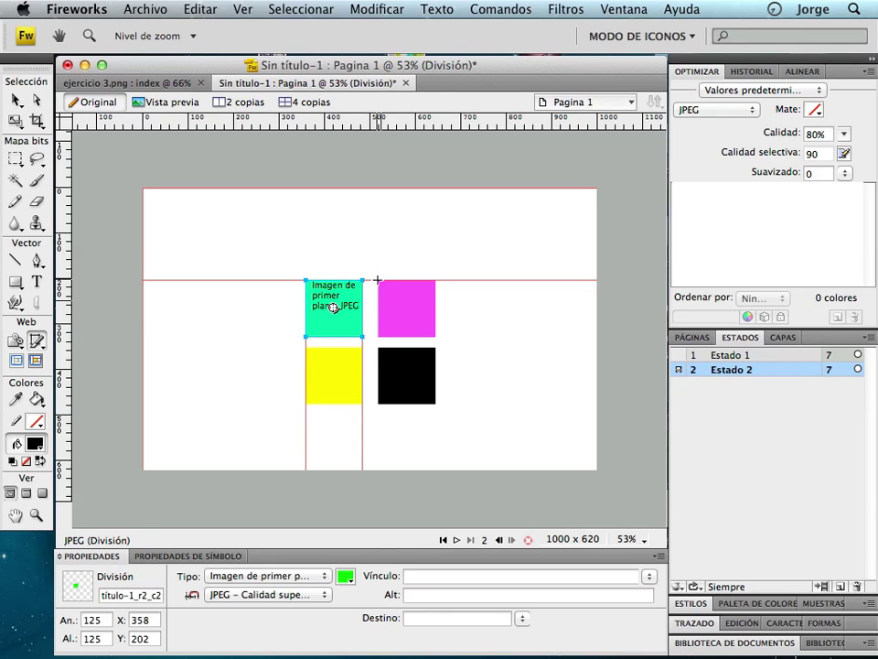
mouse_move(378, 280)
left_mouse_down()
mouse_move(386, 314)
mouse_move(435, 339)
left_mouse_up()
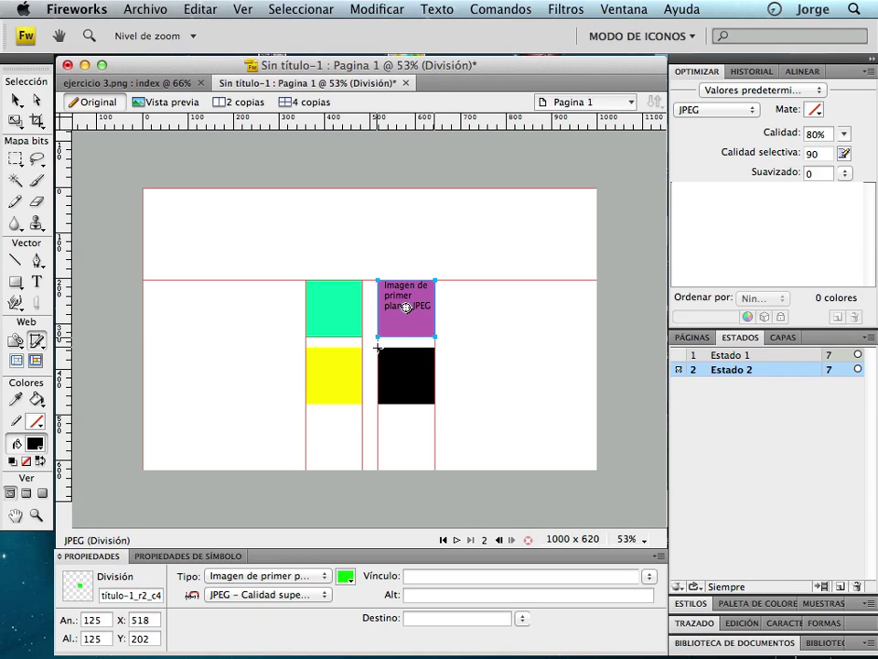
left_click_drag(378, 348, 436, 404)
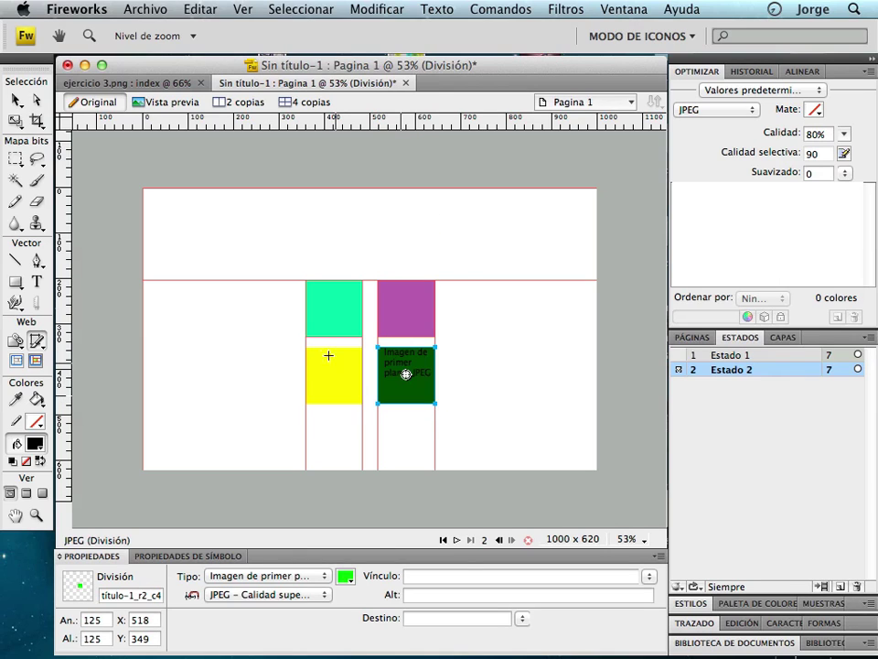
left_click_drag(307, 348, 363, 404)
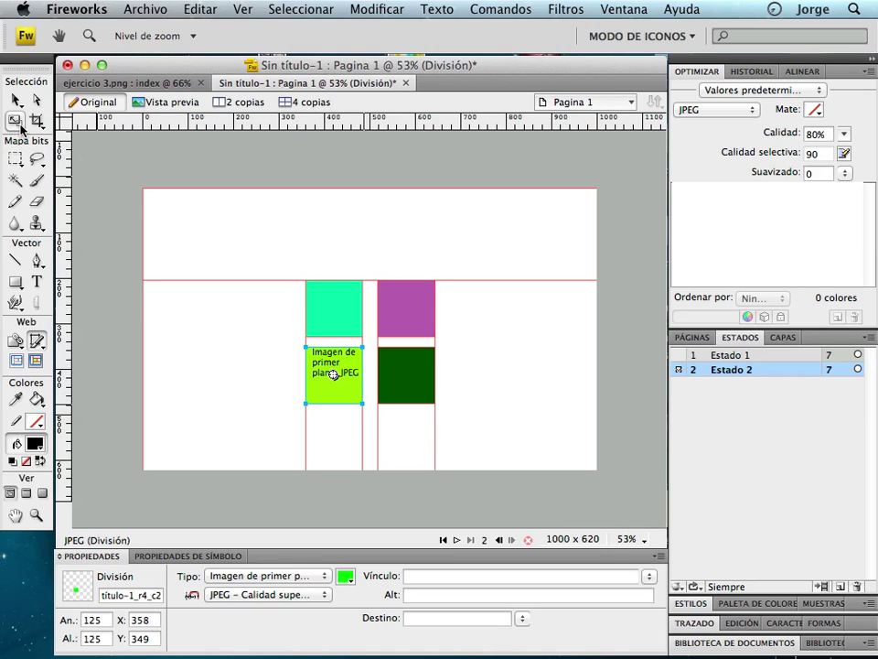
left_click(15, 100)
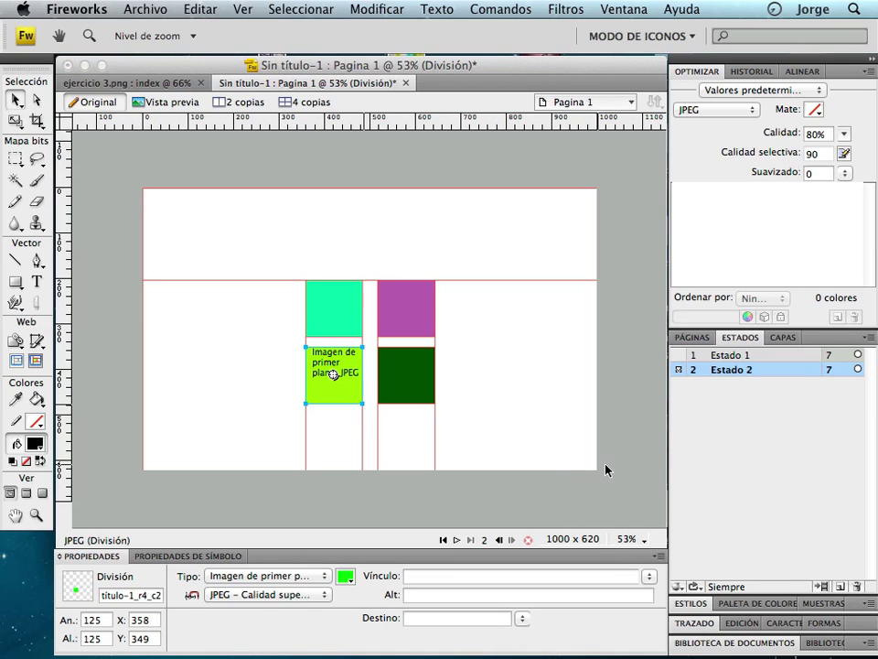
left_click(760, 355)
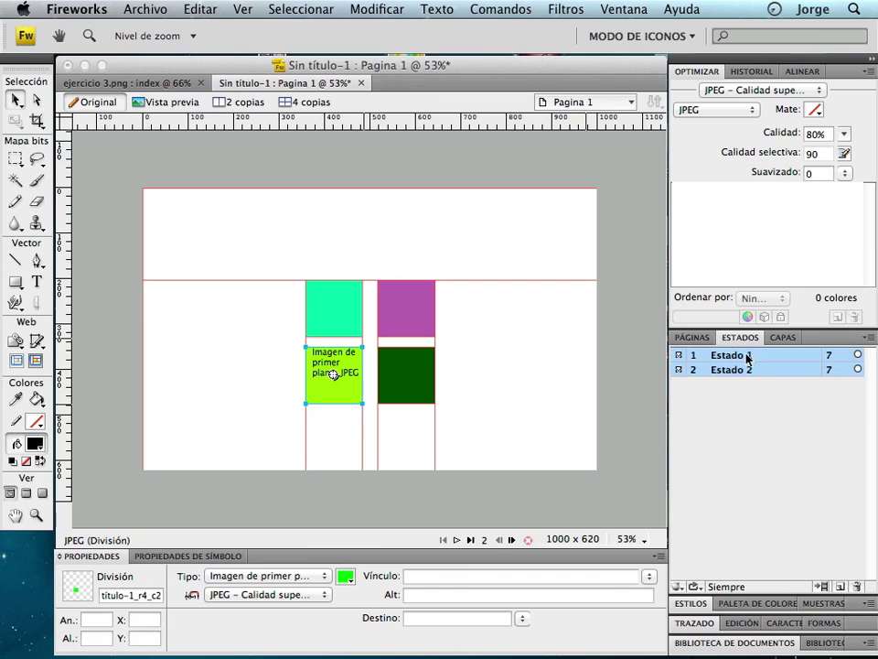
Attach a simple rollover behaviour to each of the four square slices, then select Estado 2.
left_click(332, 311)
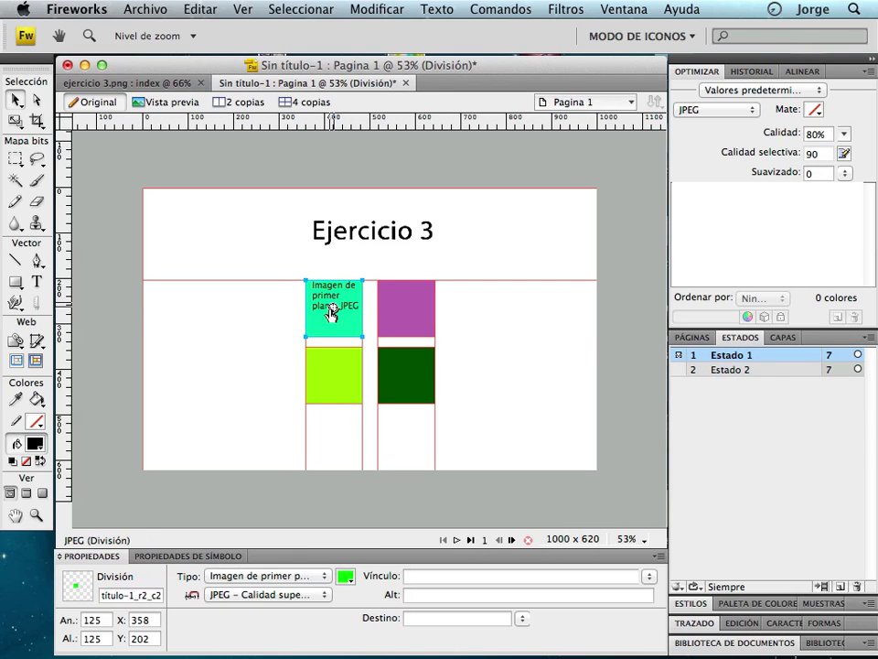
left_click(332, 311)
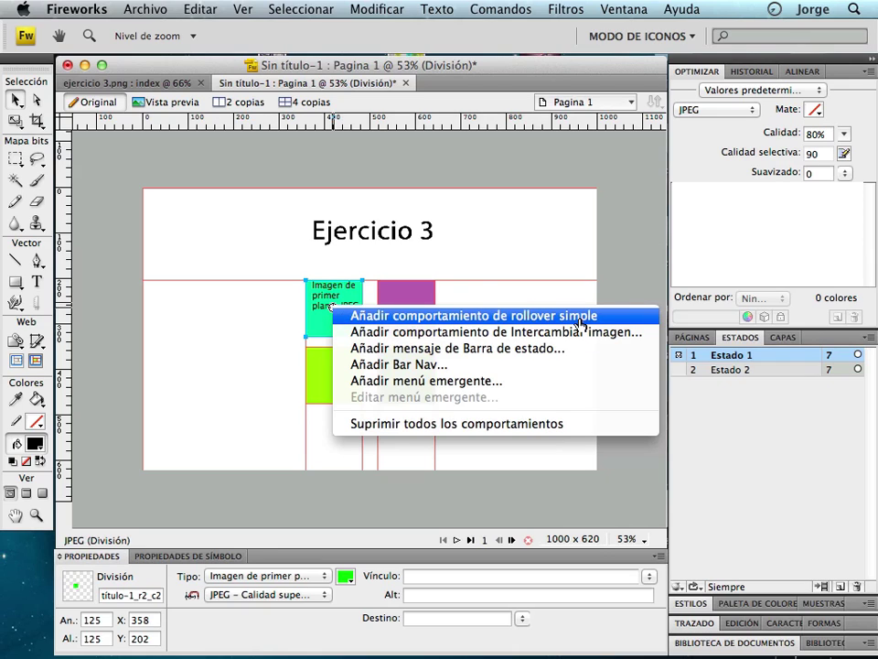
left_click(579, 318)
left_click(404, 307)
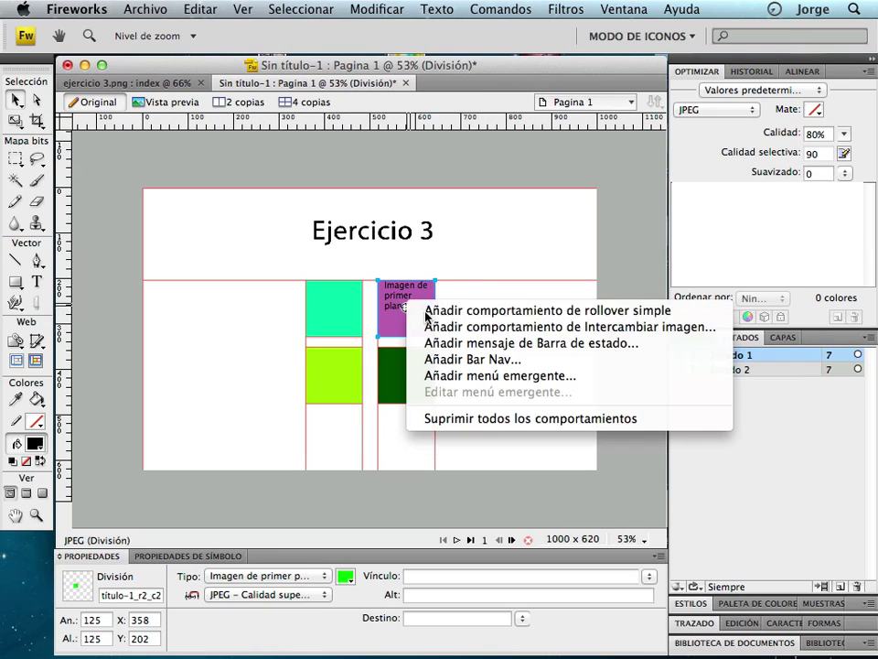
left_click(460, 314)
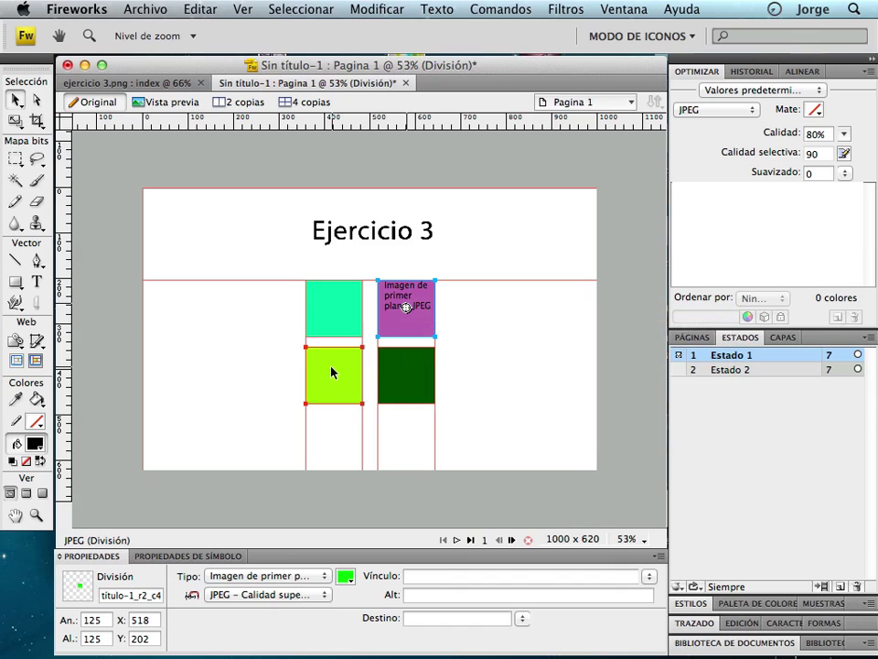
left_click(333, 376)
left_click(334, 375)
left_click(393, 379)
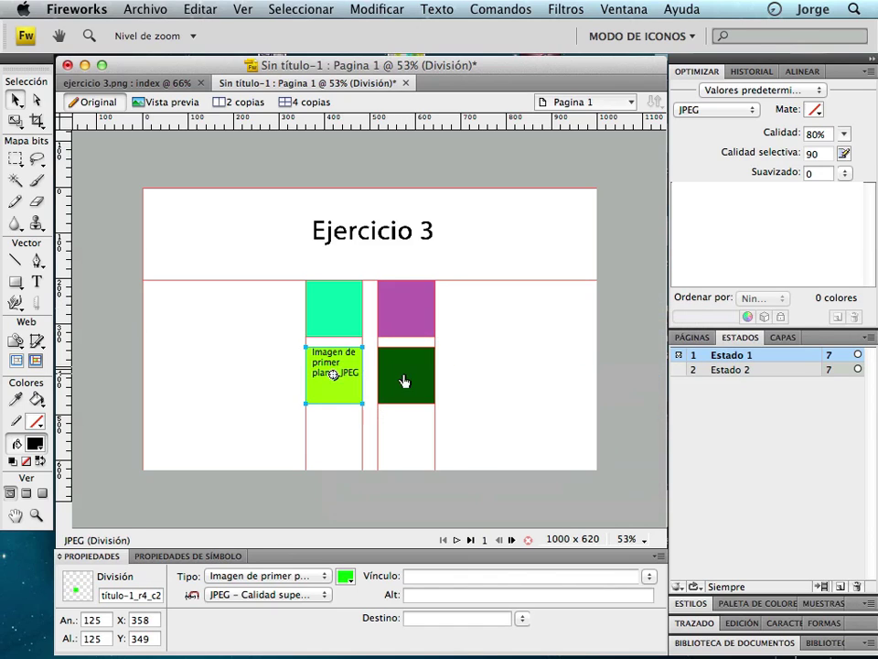
left_click(401, 372)
left_click(406, 375)
left_click(447, 379)
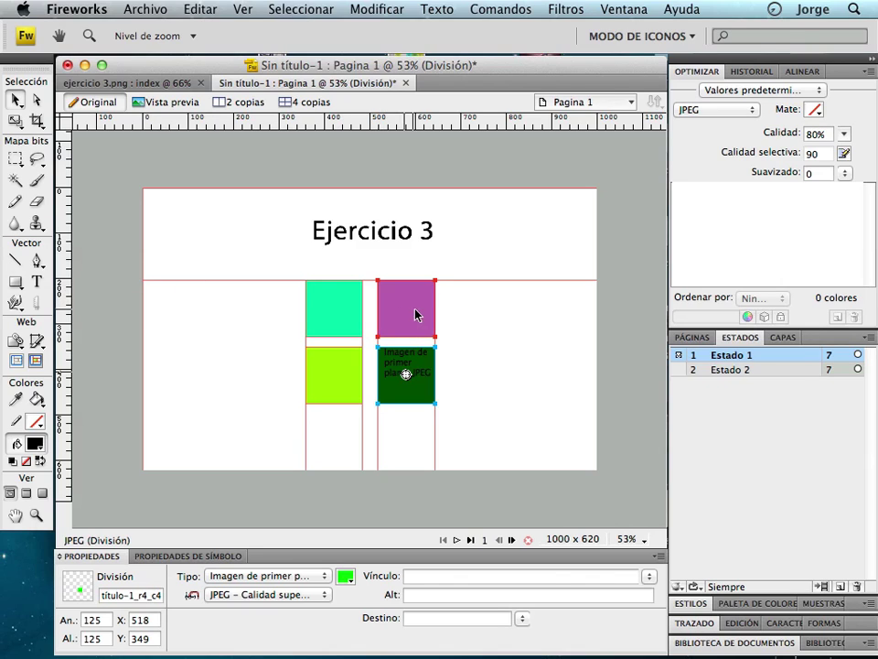
left_click(737, 370, "shift")
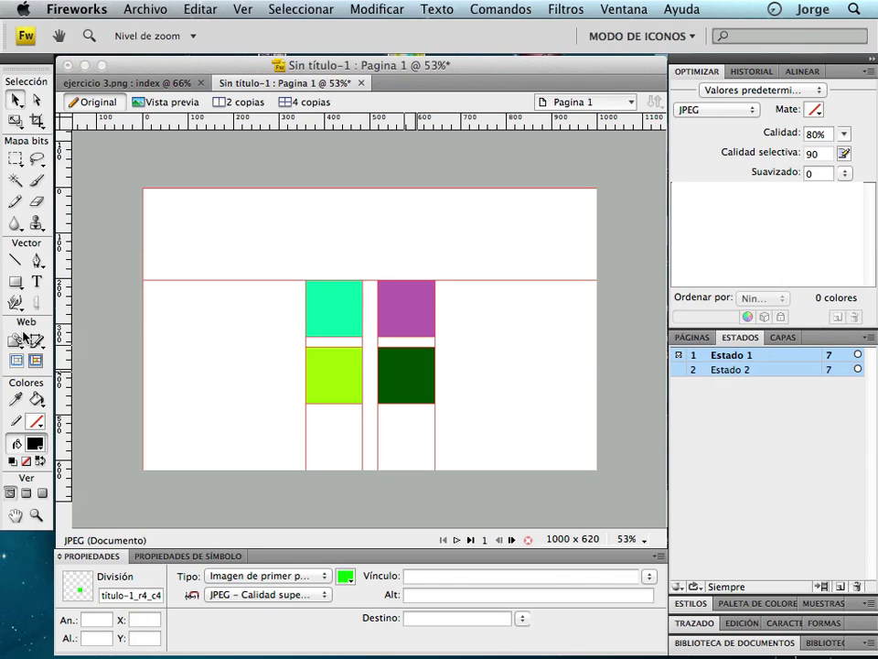
In Estado 2, fill all four squares with red #FF0000, hiding slices while editing.
key("super+d")
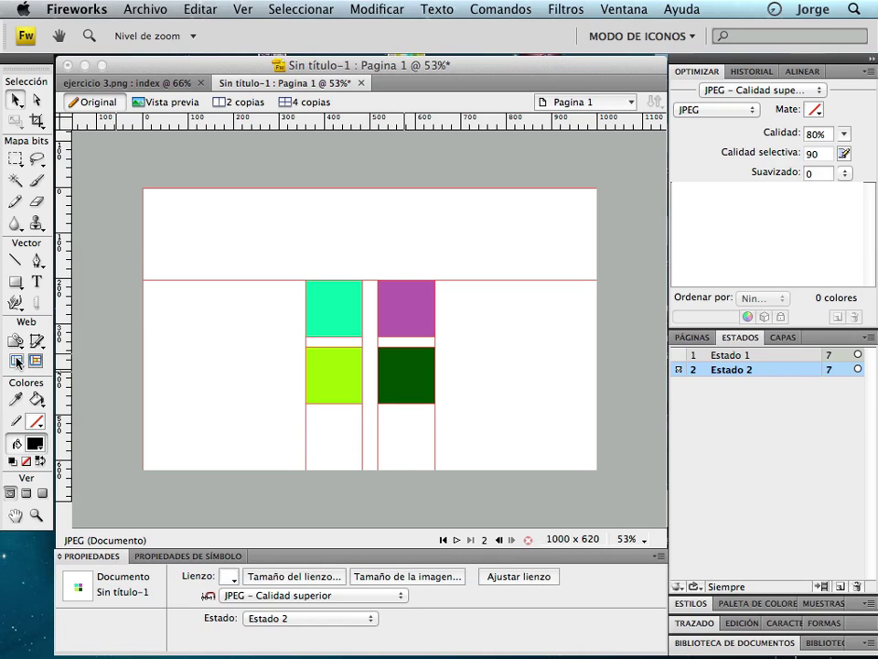
left_click(16, 361)
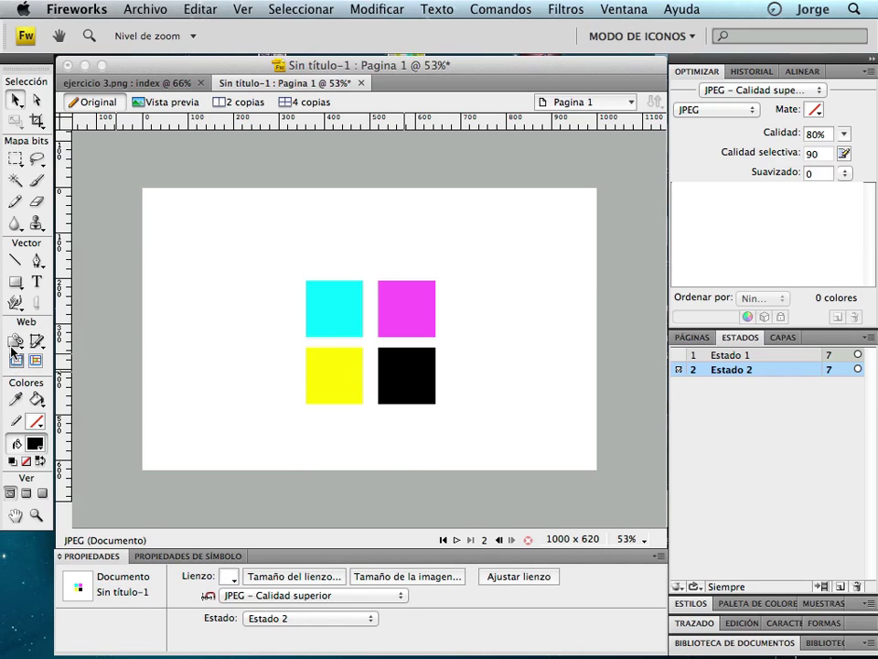
left_click_drag(287, 258, 453, 416)
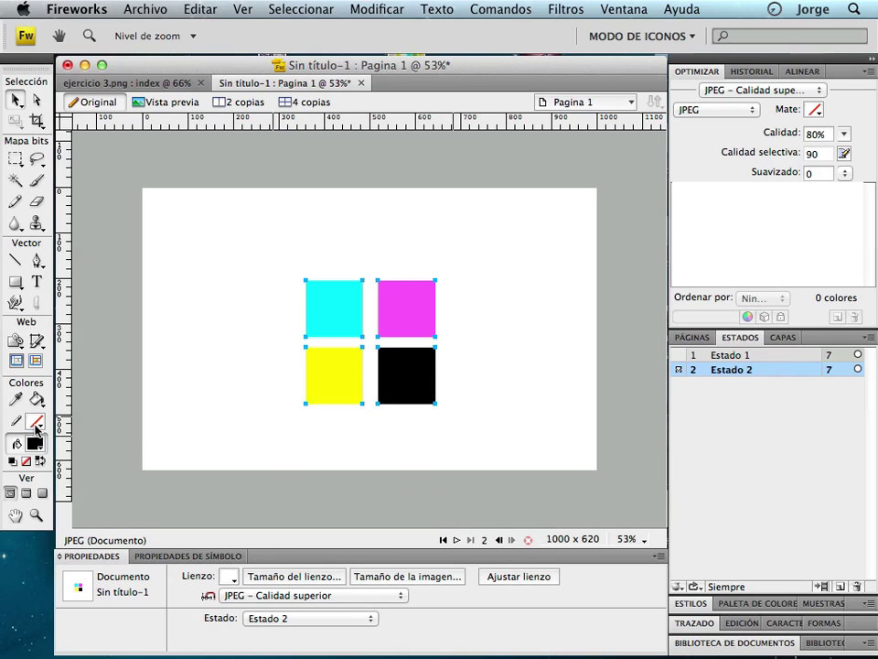
left_click(35, 424)
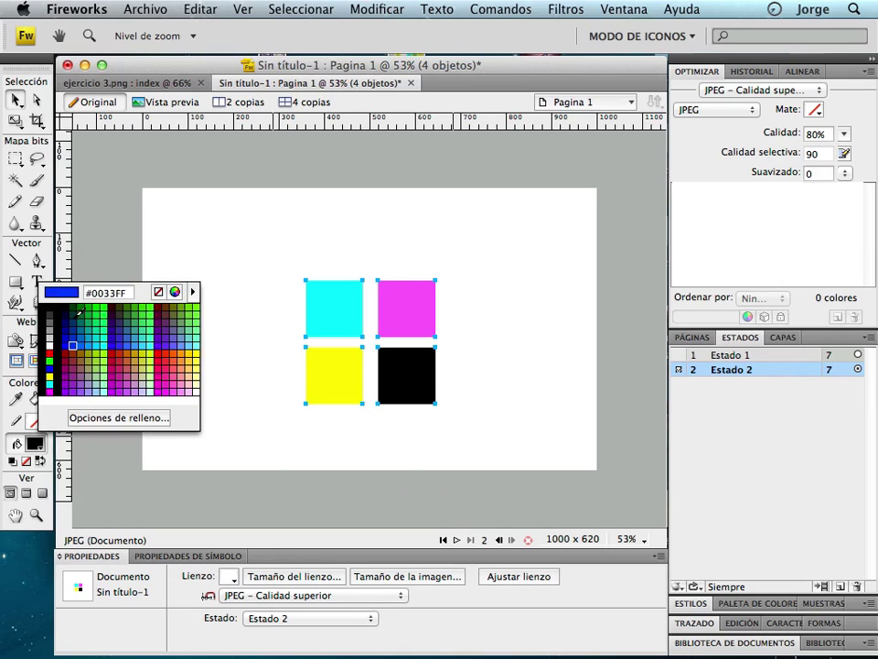
left_click(51, 356)
left_click(338, 309)
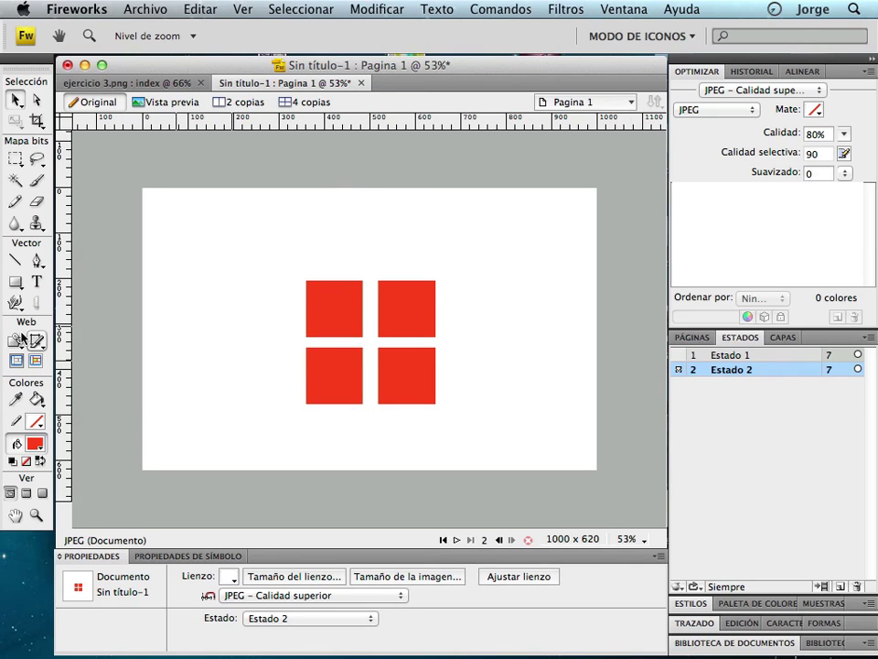
left_click(35, 360)
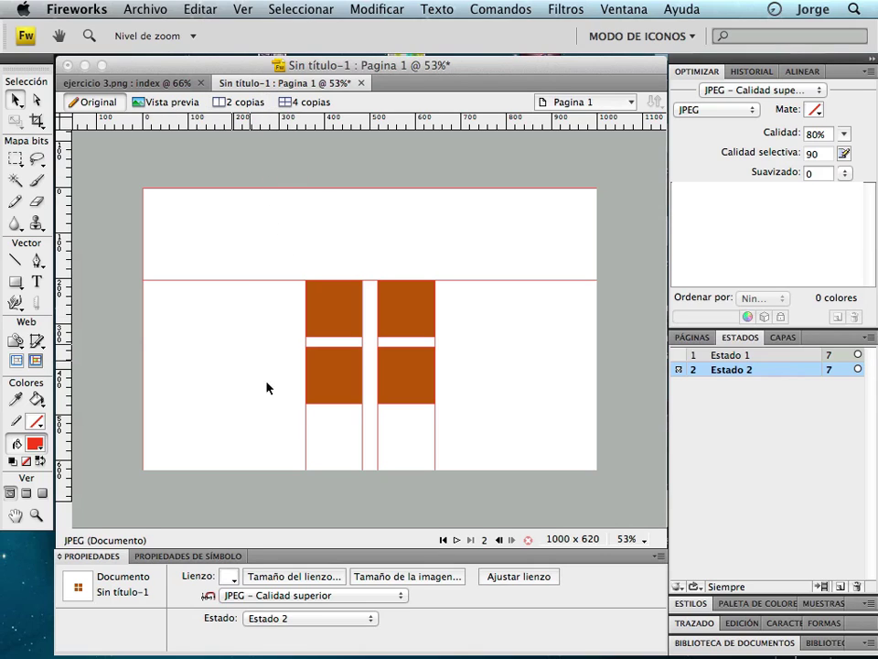
Preview Estado 1 and hover over the squares to check they turn red.
left_click(16, 362)
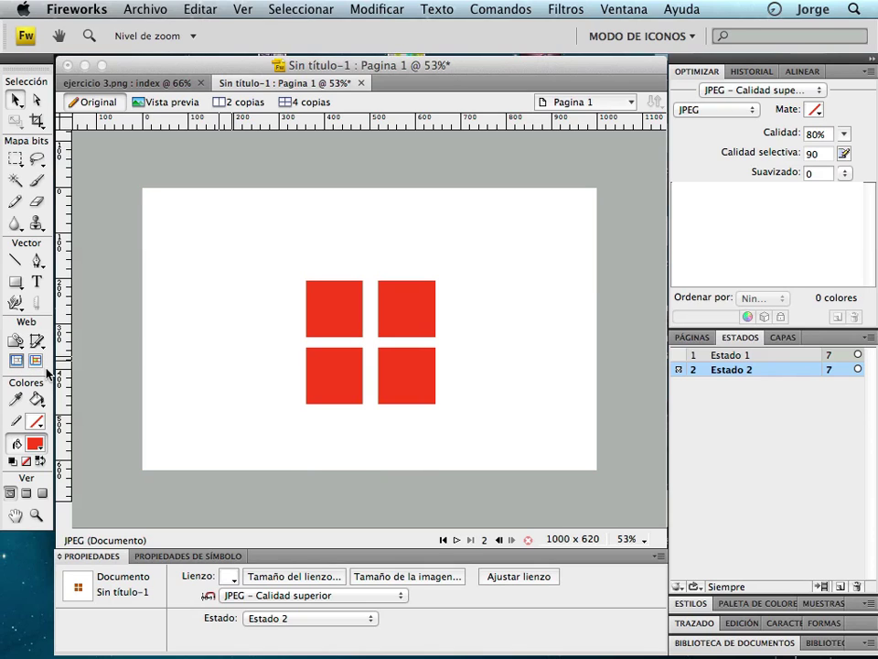
left_click(174, 101)
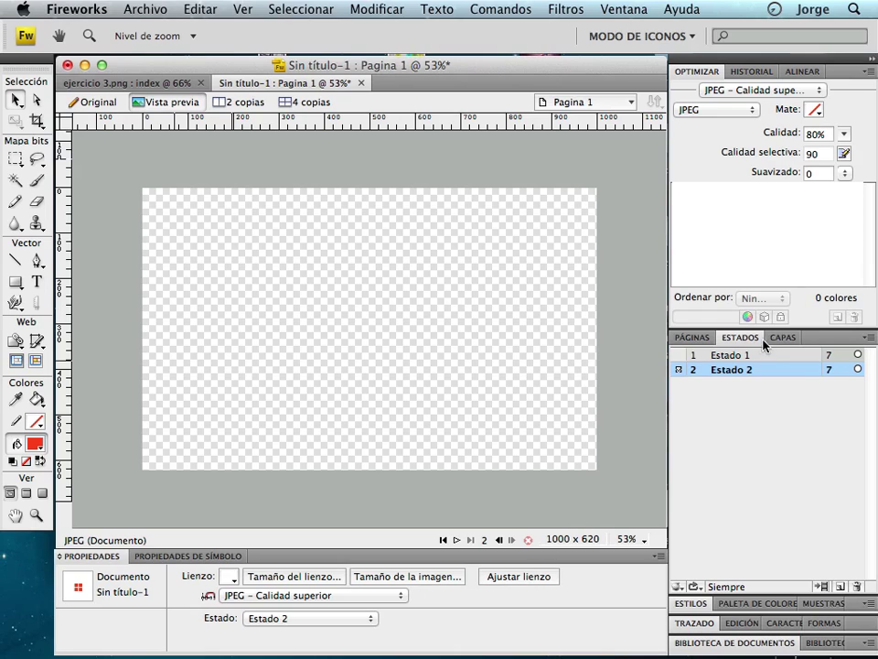
left_click(750, 356, "shift")
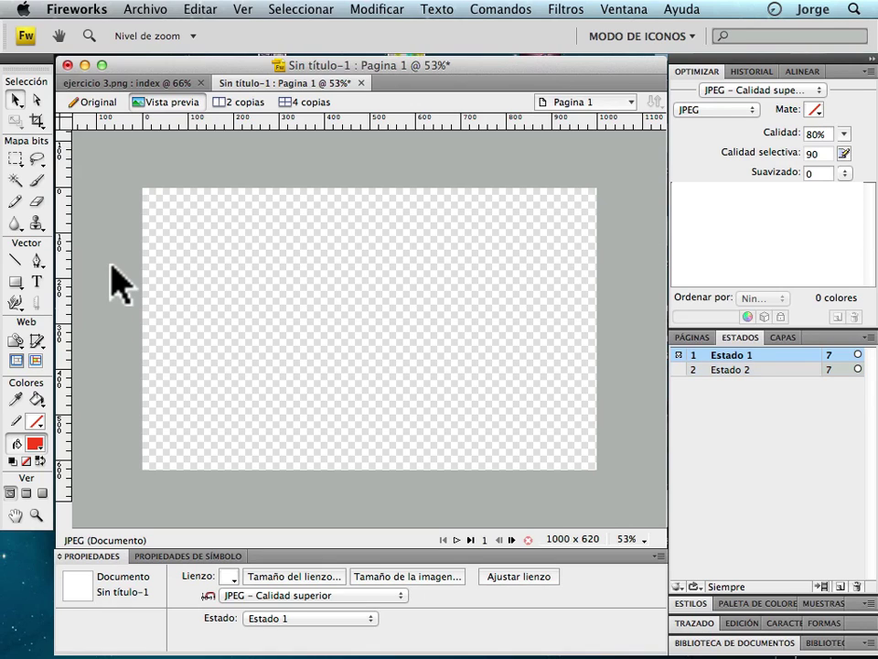
left_click(90, 236)
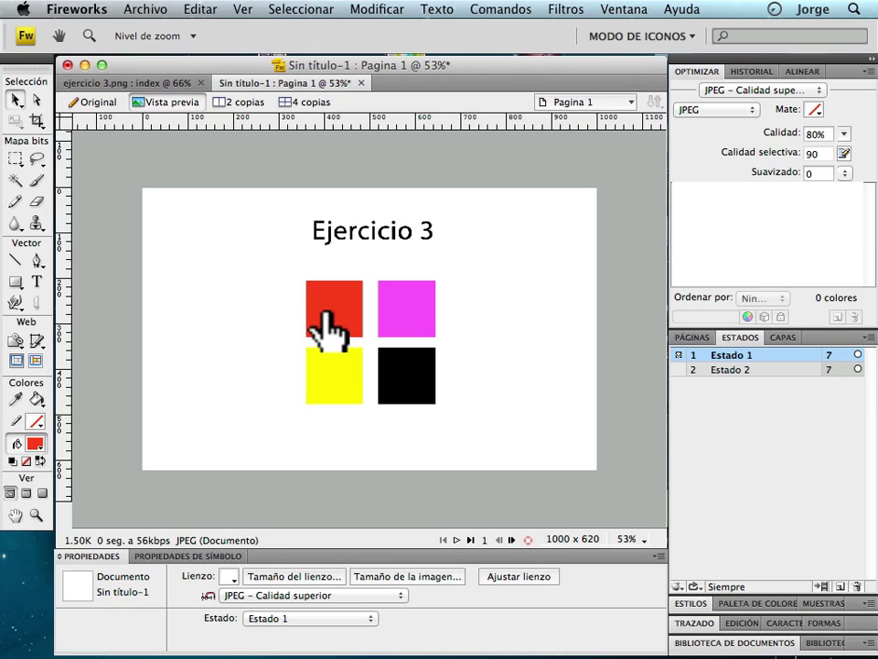
mouse_move(407, 306)
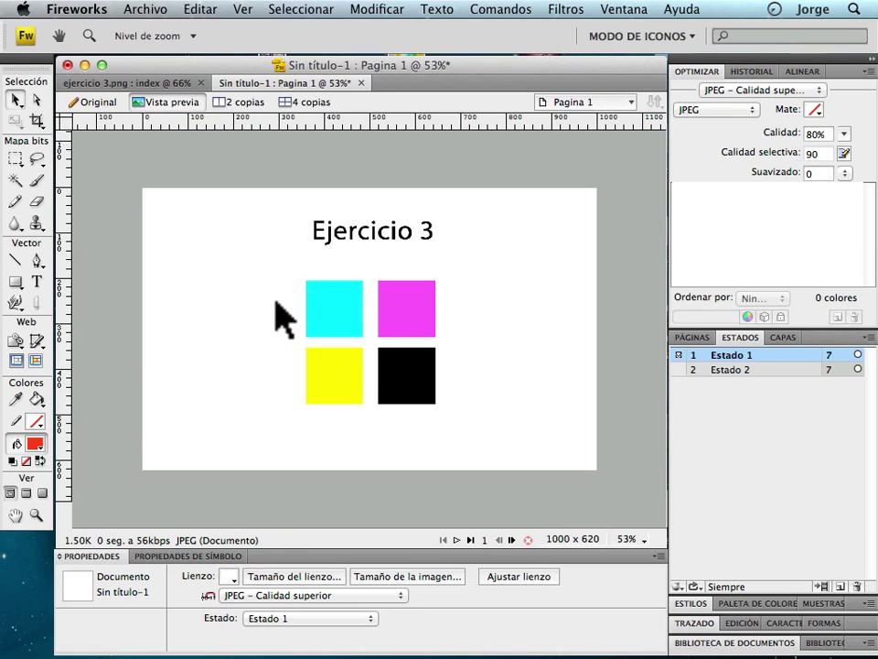
left_click(36, 516)
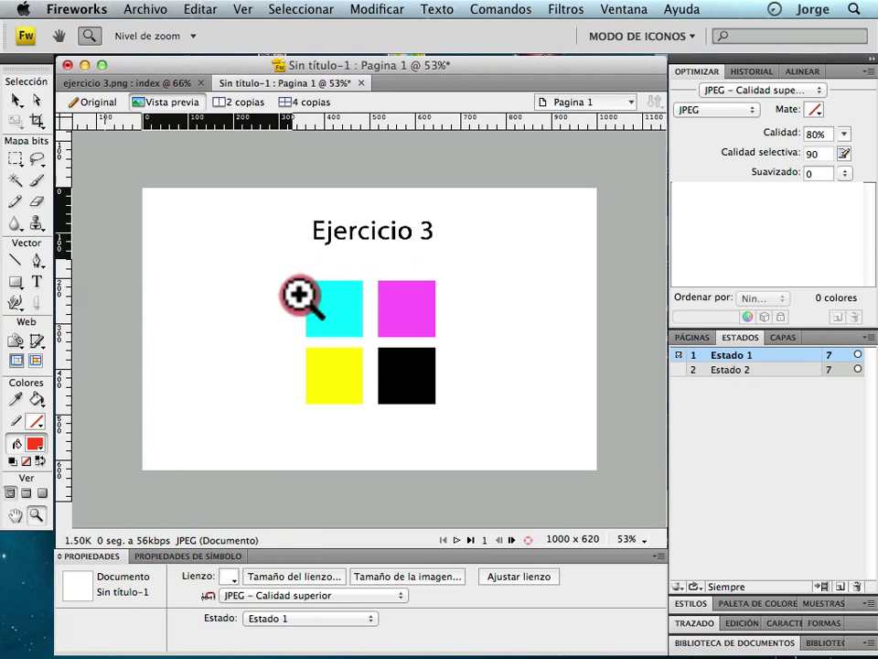
left_click(450, 417)
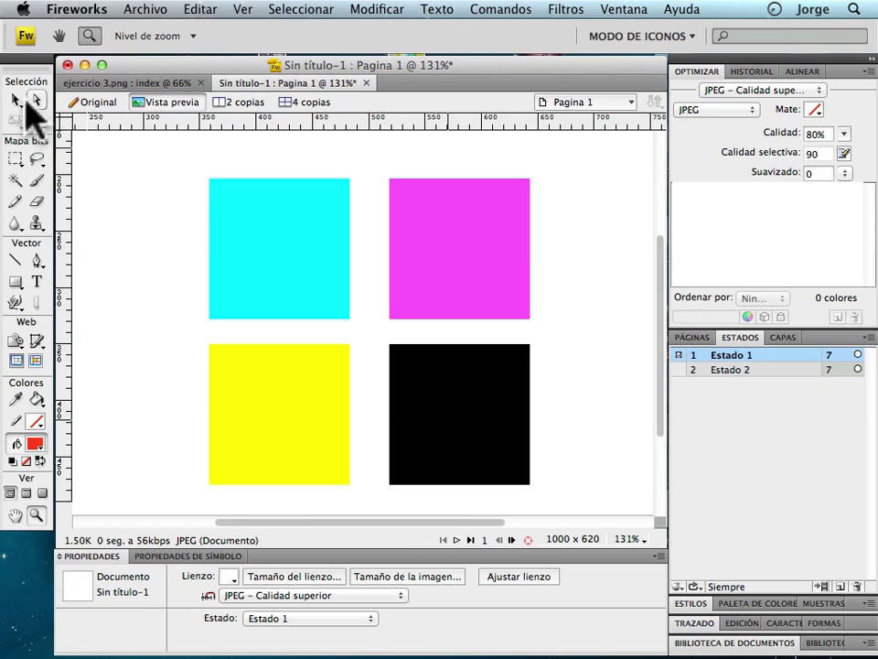
left_click(16, 99)
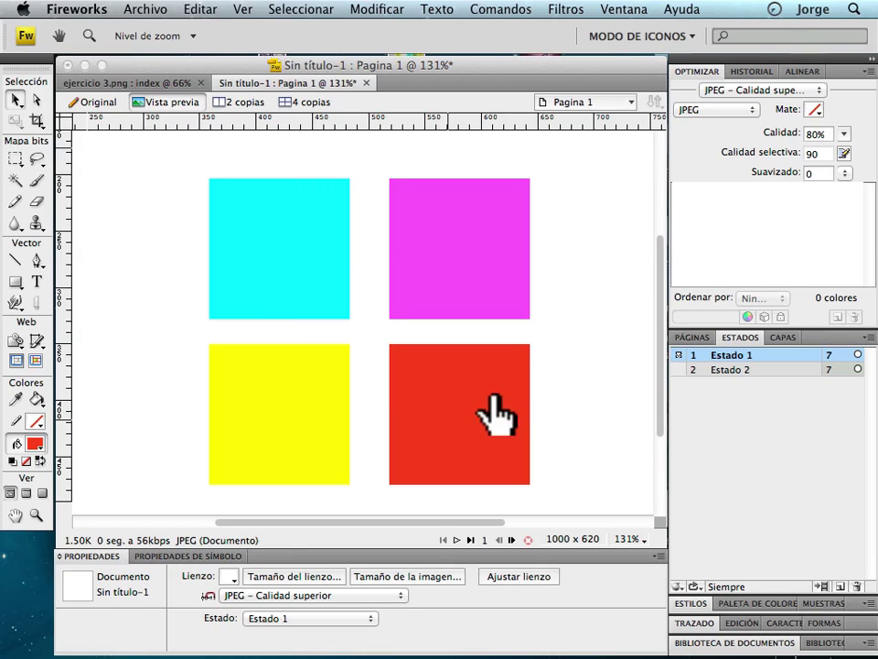
Set the view zoom to 100%, then to 66% to see the whole page.
left_click(627, 539)
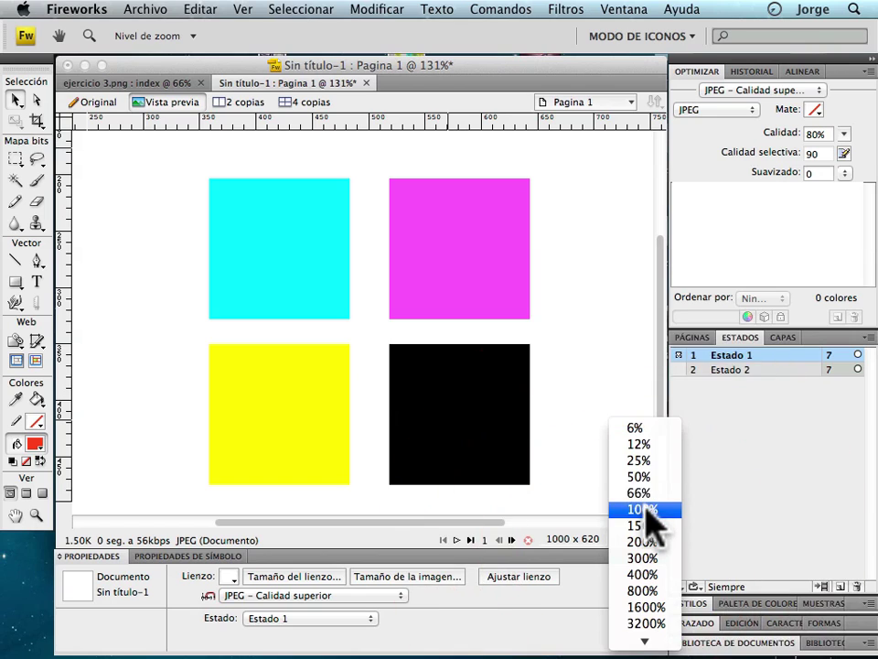
left_click(649, 512)
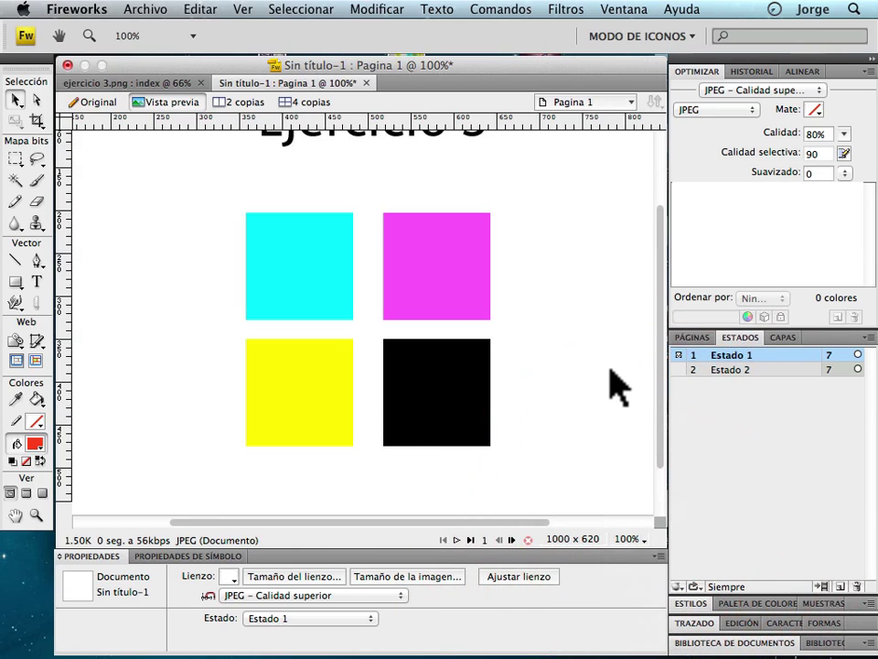
left_click(631, 539)
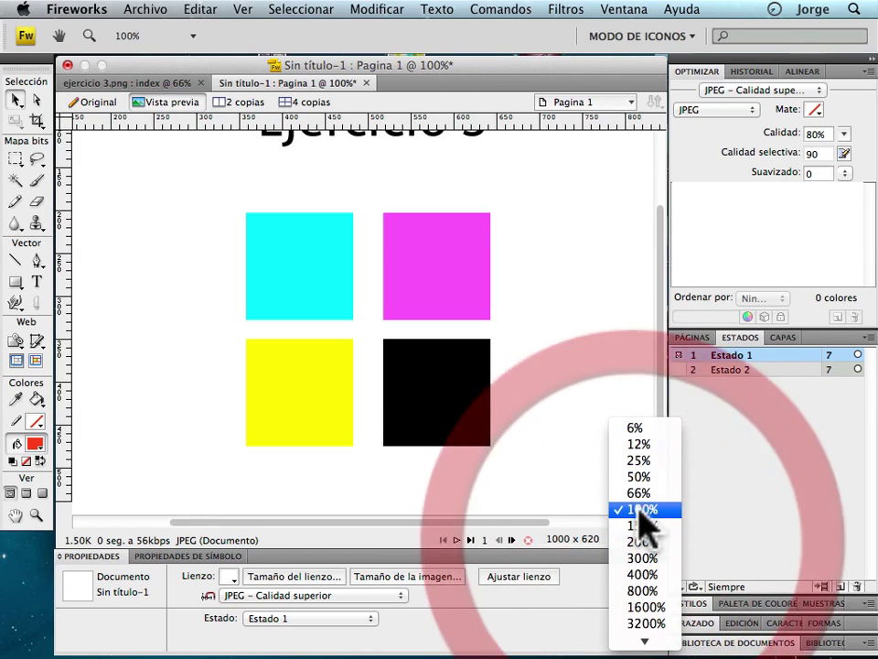
left_click(641, 492)
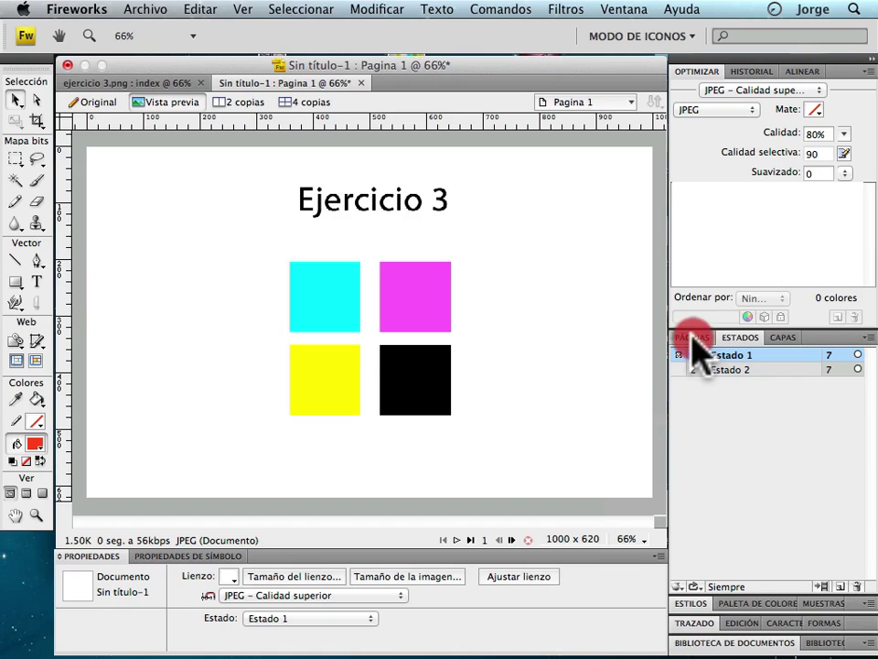
Add a second page, Pagina 2, and give its canvas a cyan background.
left_click(691, 338)
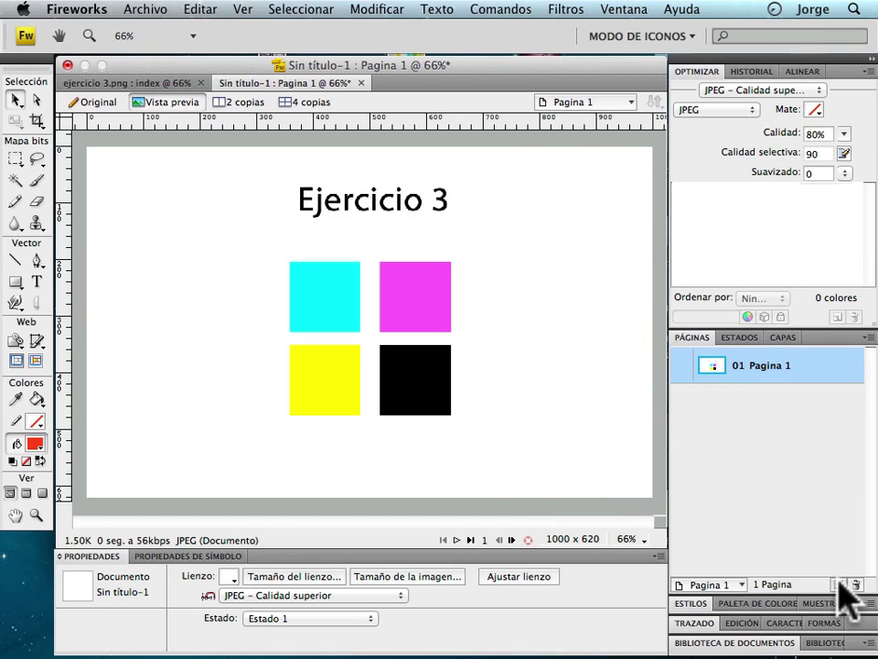
left_click(838, 583)
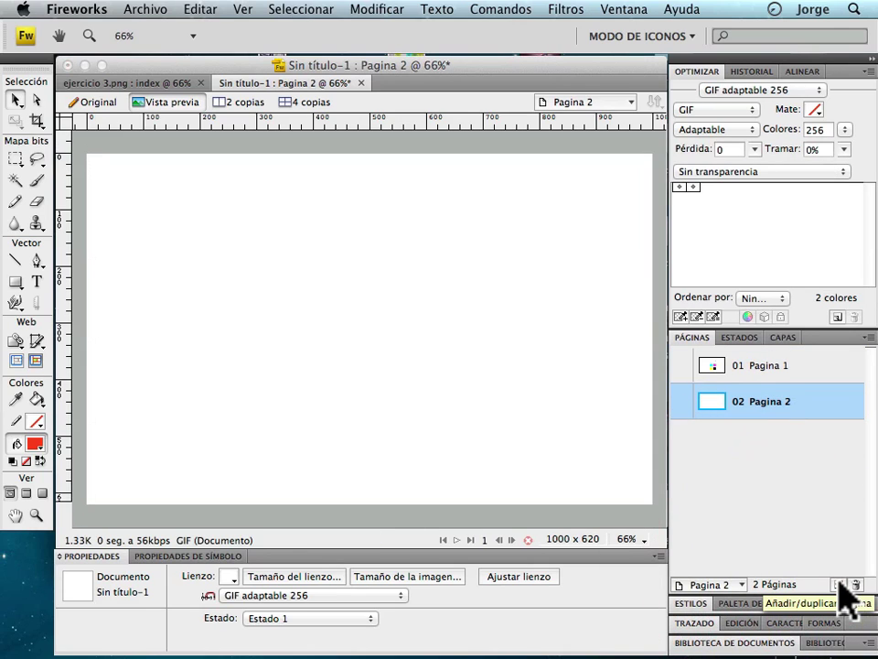
left_click(436, 269)
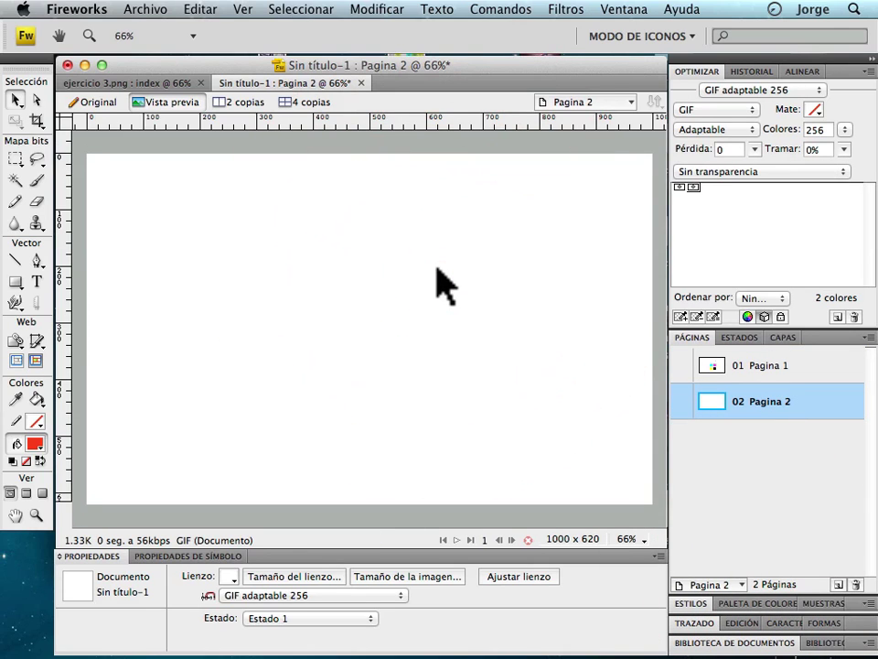
left_click(230, 575)
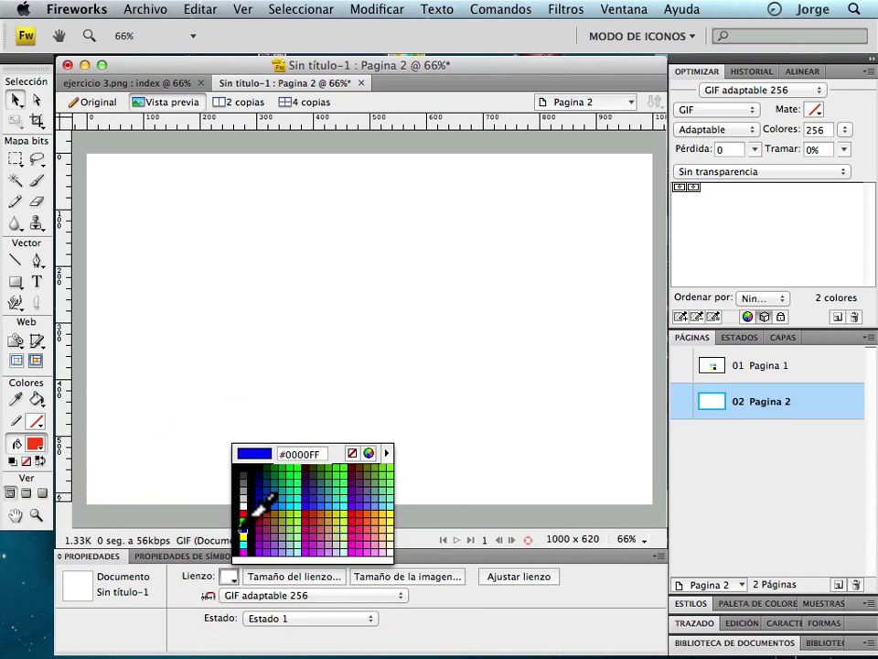
left_click(257, 527)
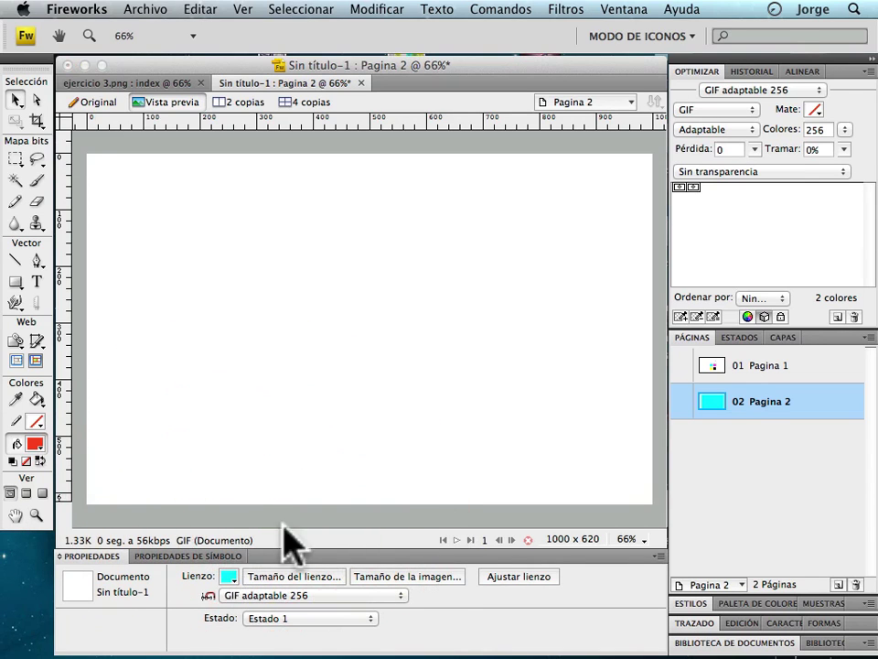
left_click(348, 387)
left_click(398, 325)
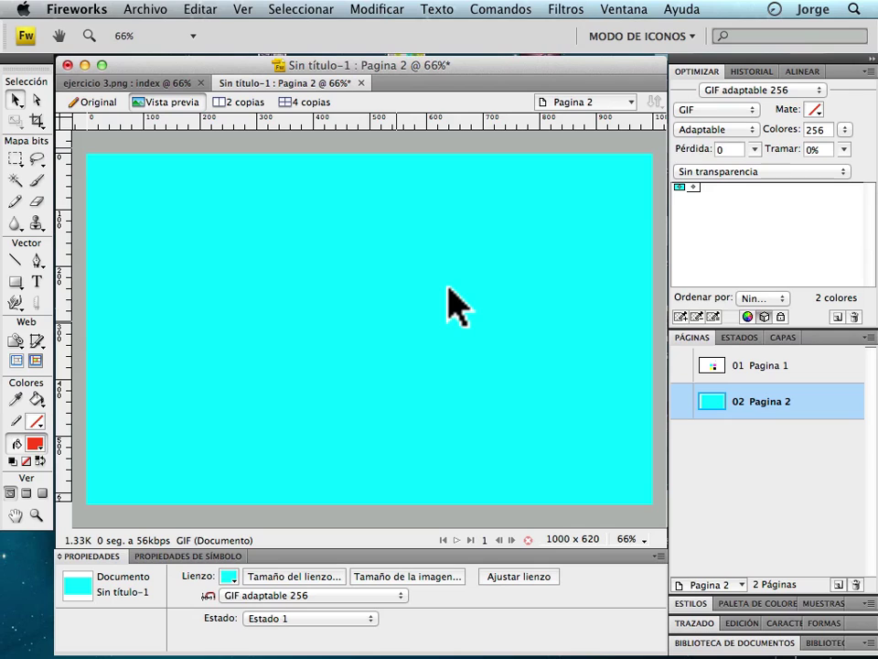
Add a CIAN title in the top-right corner of the cyan page.
left_click(37, 279)
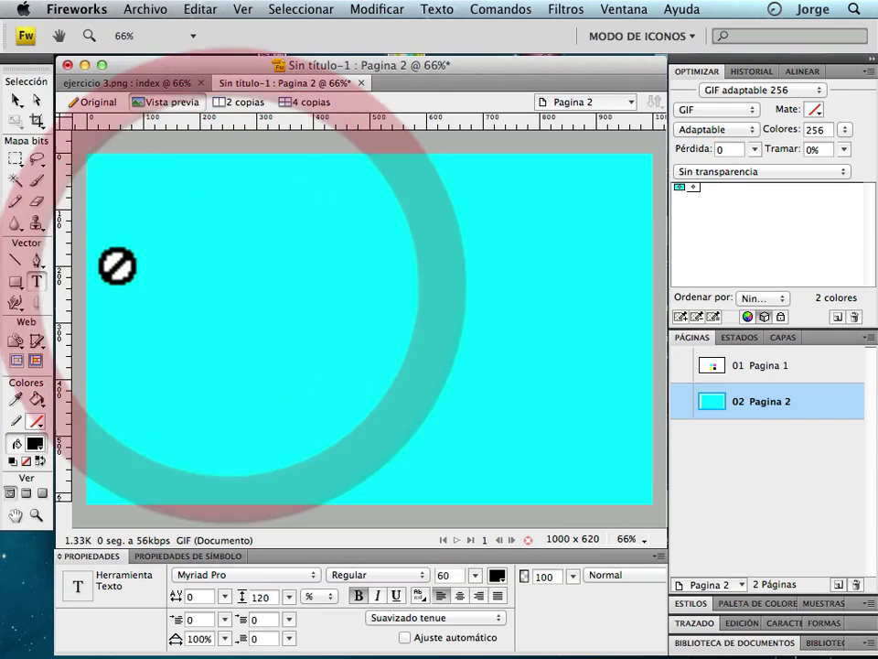
left_click(104, 103)
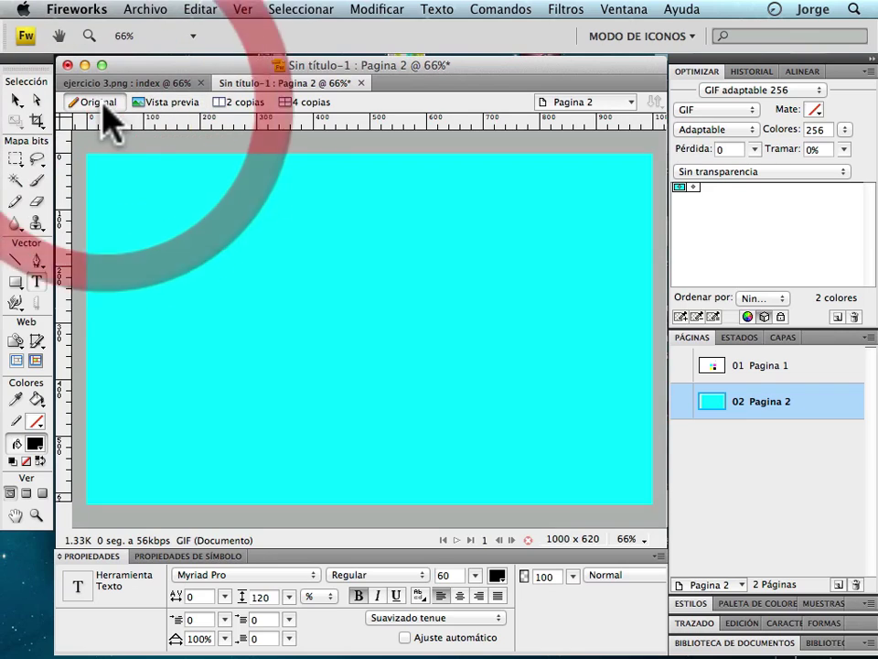
left_click(213, 269)
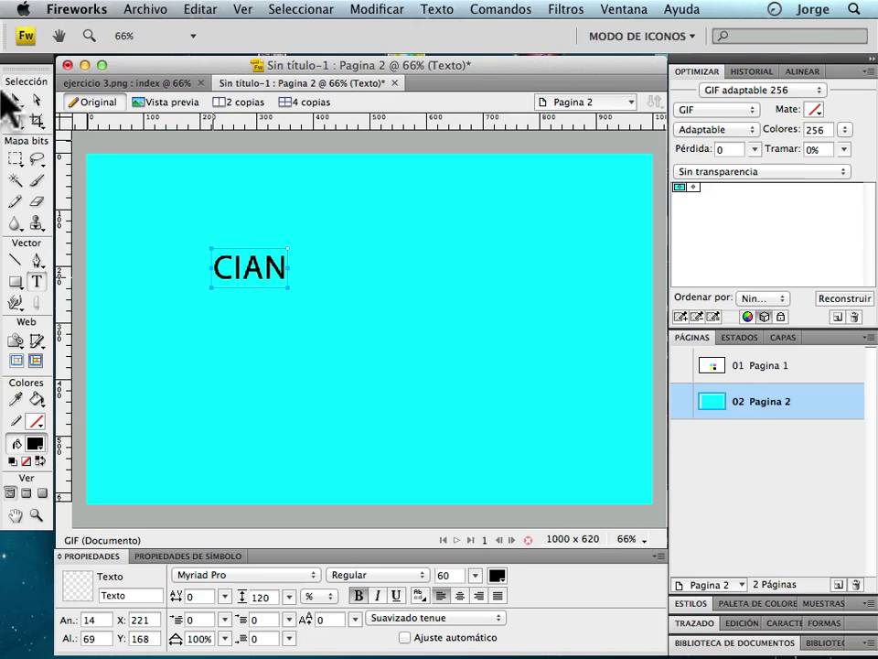
left_click(14, 98)
left_click_drag(252, 256, 625, 199)
Add a Volver label on the left and draw a rounded rectangle over it.
left_click(37, 281)
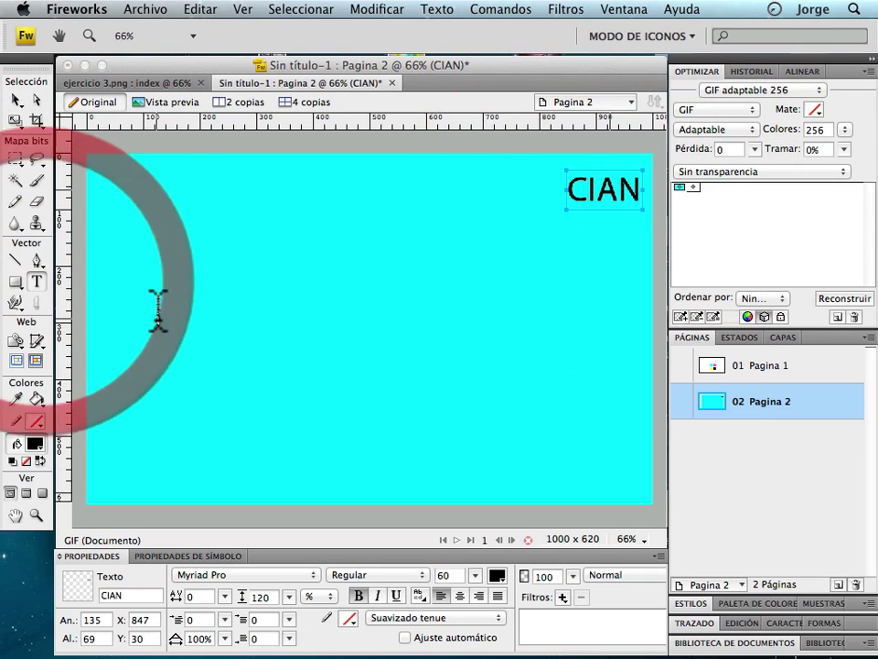
left_click(158, 309)
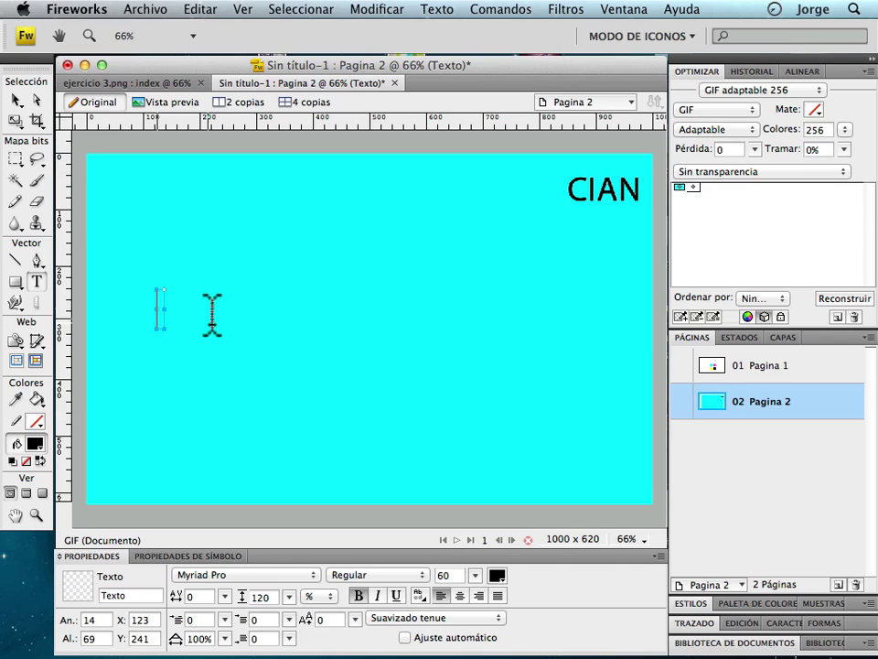
type("Volver")
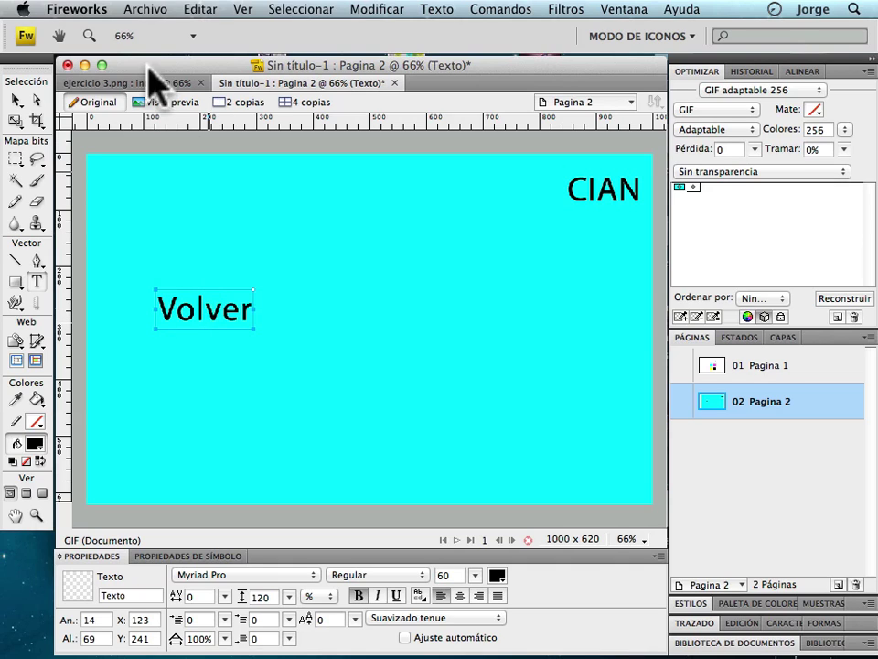
left_click(14, 99)
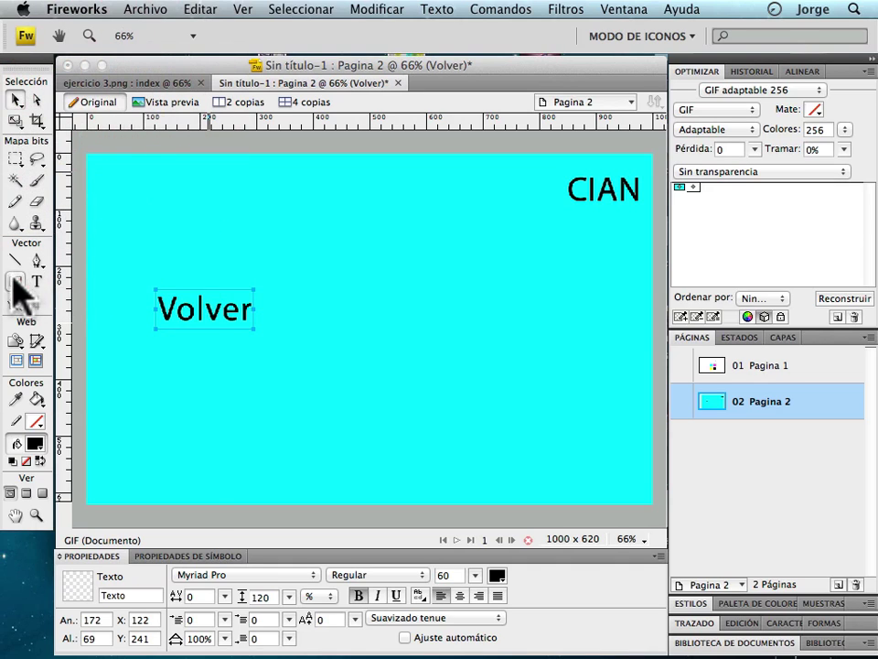
left_click_drag(15, 282, 57, 572)
left_click_drag(144, 281, 265, 344)
Send the rounded rectangle behind Volver and make the Volver text white.
left_click(15, 101)
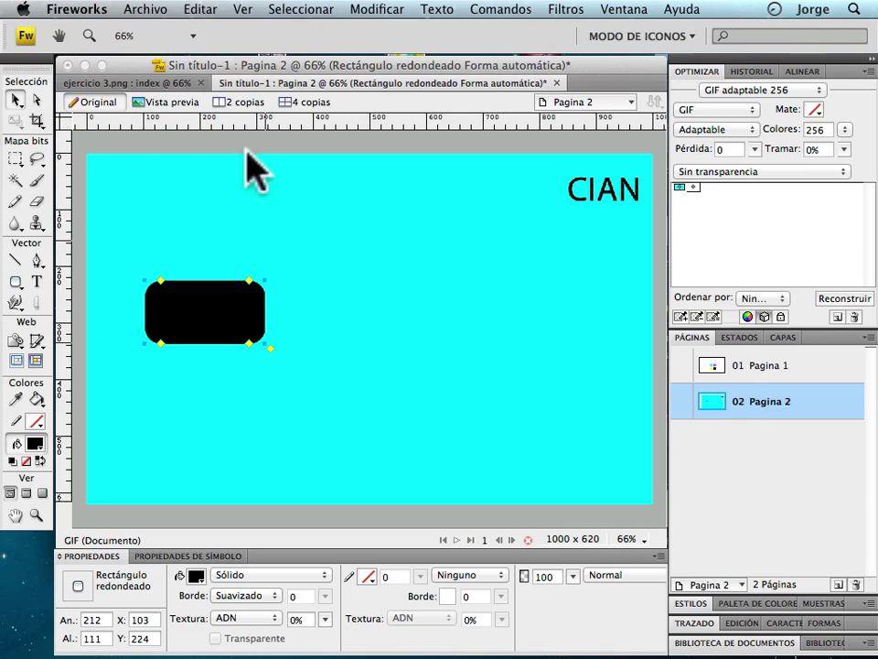
left_click(376, 9)
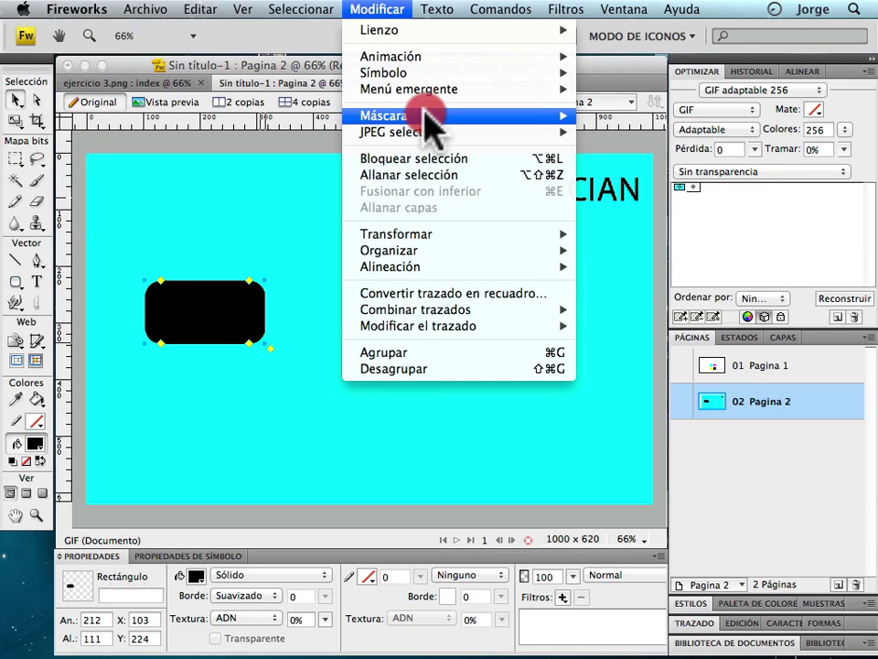
mouse_move(567, 250)
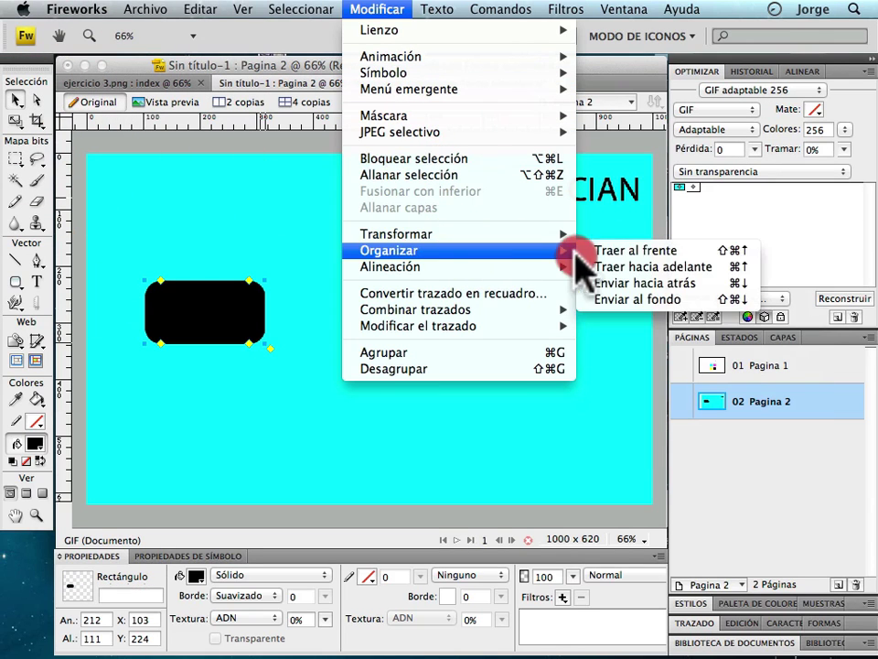
left_click(640, 299)
left_click(222, 315)
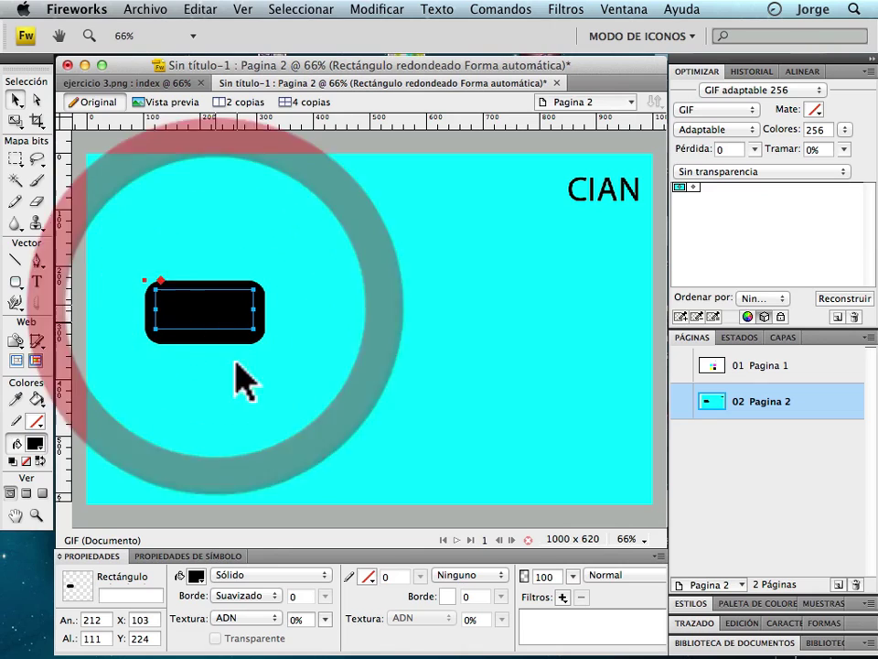
left_click(195, 576)
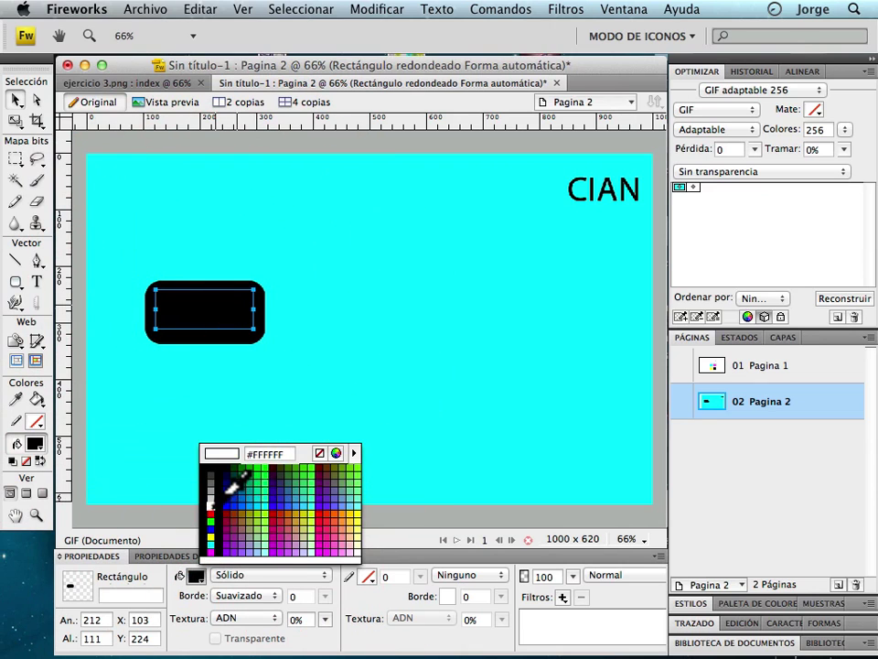
left_click(204, 513)
left_click(264, 348)
Set the rectangle to 40% opacity, group it with the text, and shrink the button to half size in the bottom-left corner.
left_click(265, 326)
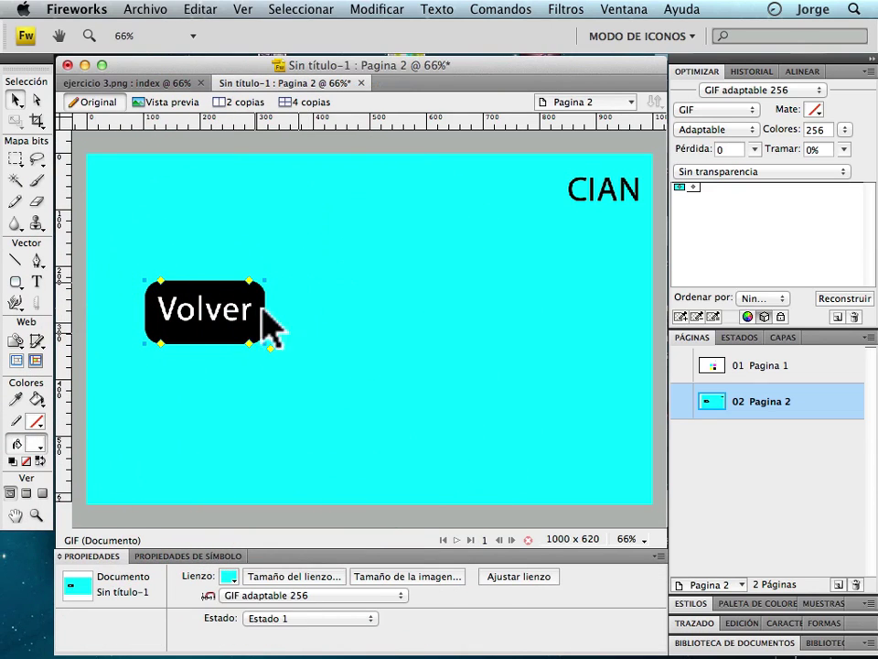
left_click(544, 574)
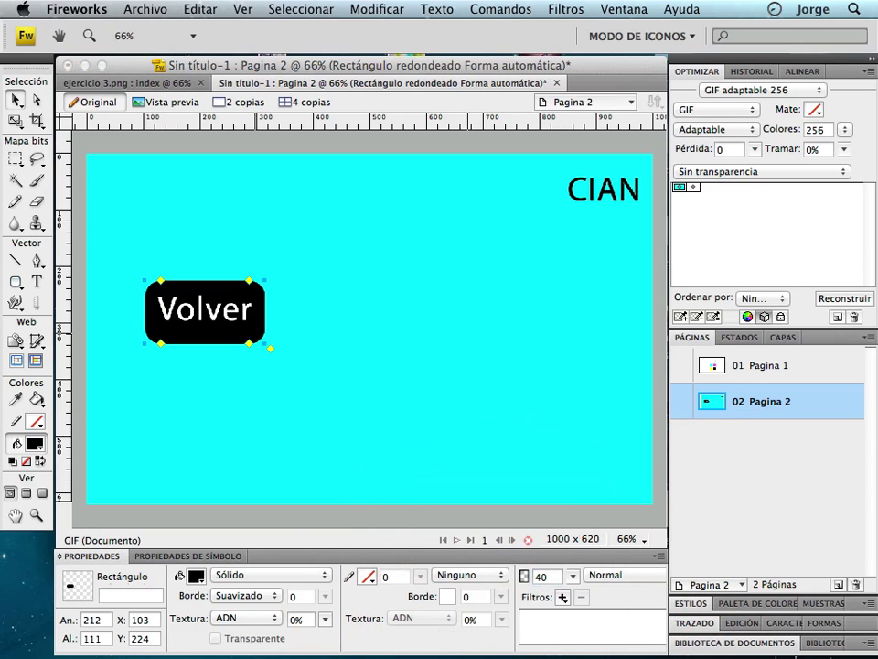
type("40")
key("Return")
left_click_drag(300, 249, 124, 397)
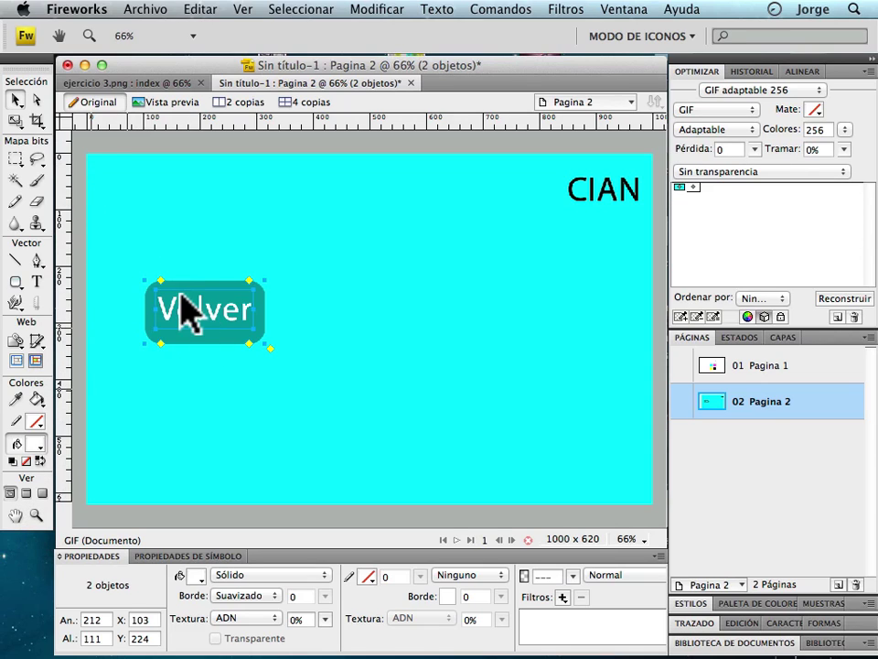
key("super+g")
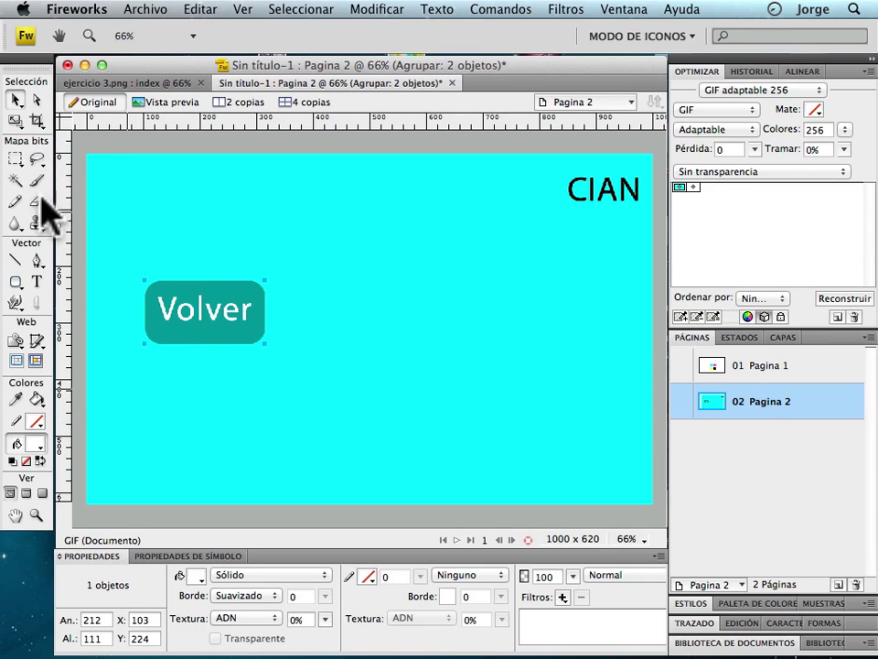
left_click(260, 338)
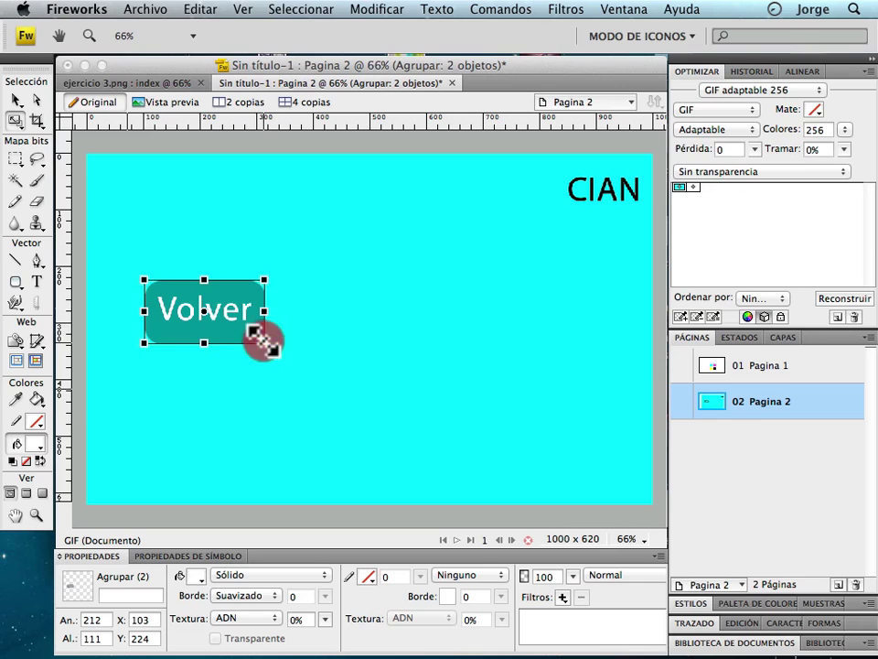
left_click_drag(208, 310, 138, 480)
double_click(233, 249)
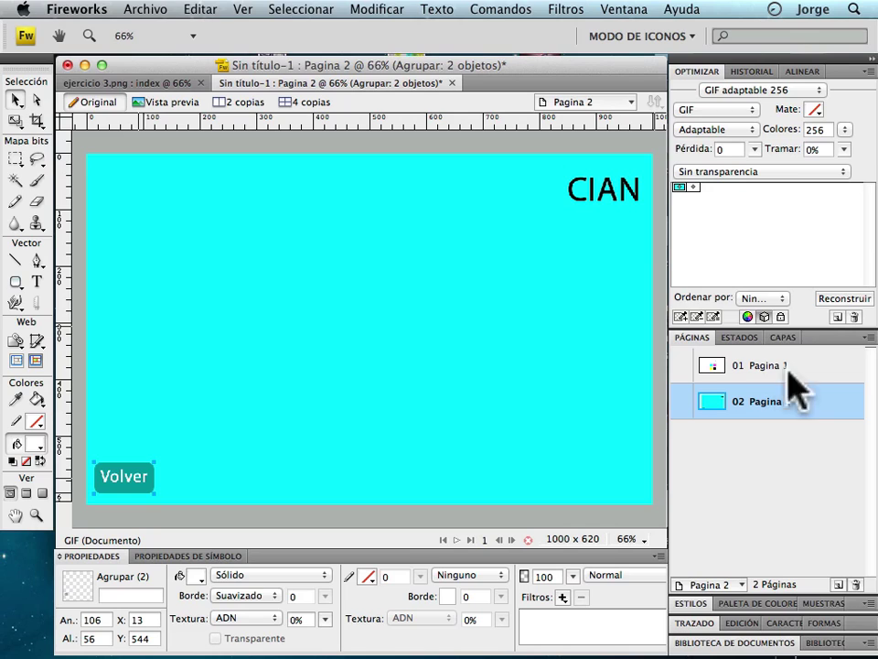
Add a second state to the CIAN page in the States panel.
left_click(752, 344)
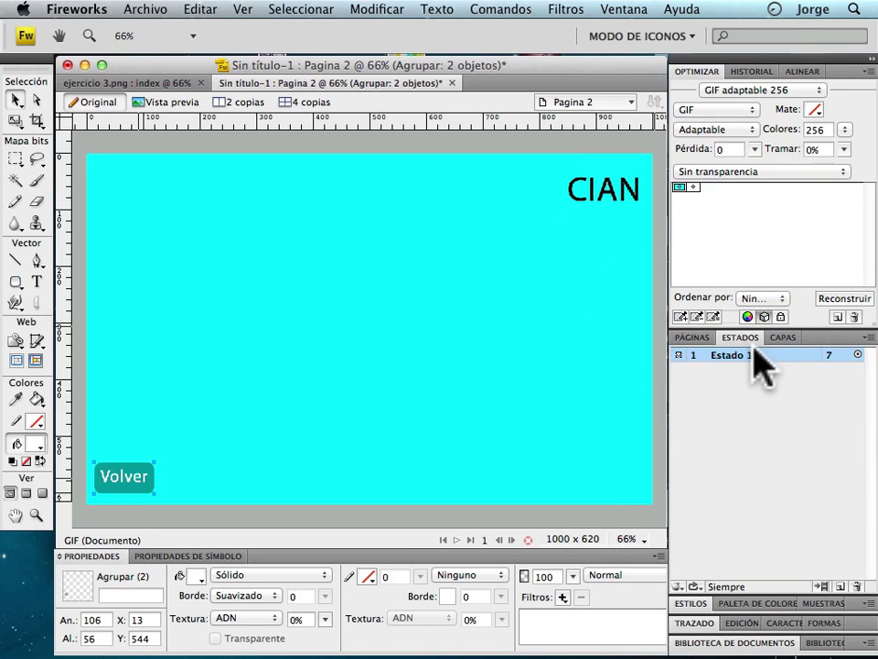
left_click(857, 469)
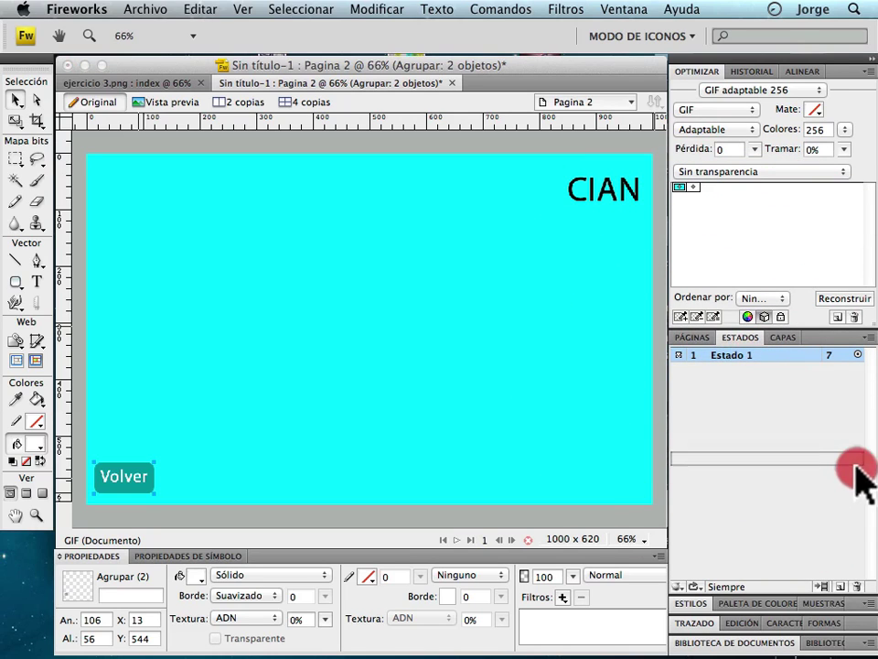
left_click(838, 587)
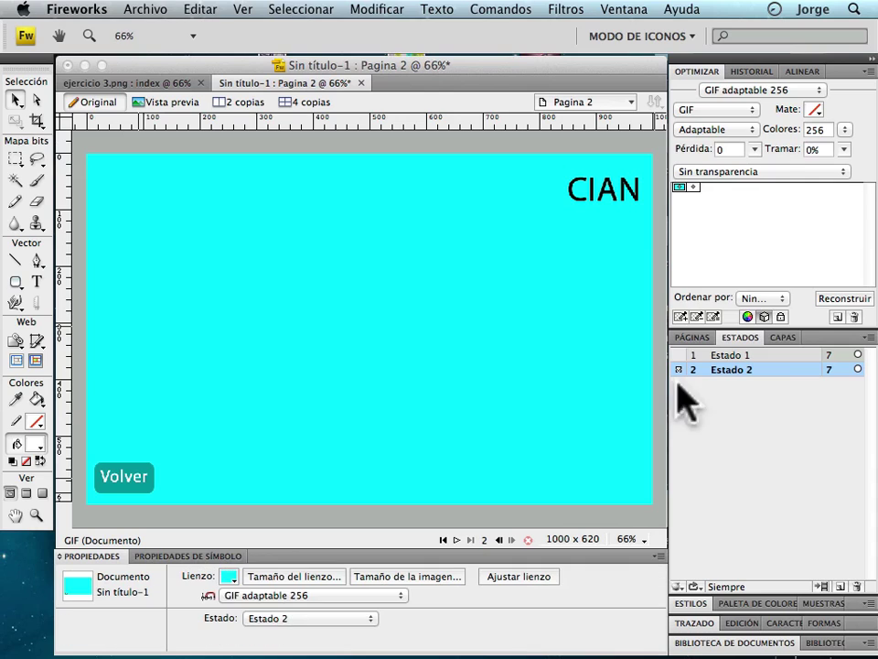
Zoom in on the Volver button and restore its rounded rectangle to 100% opaque black.
left_click(134, 483)
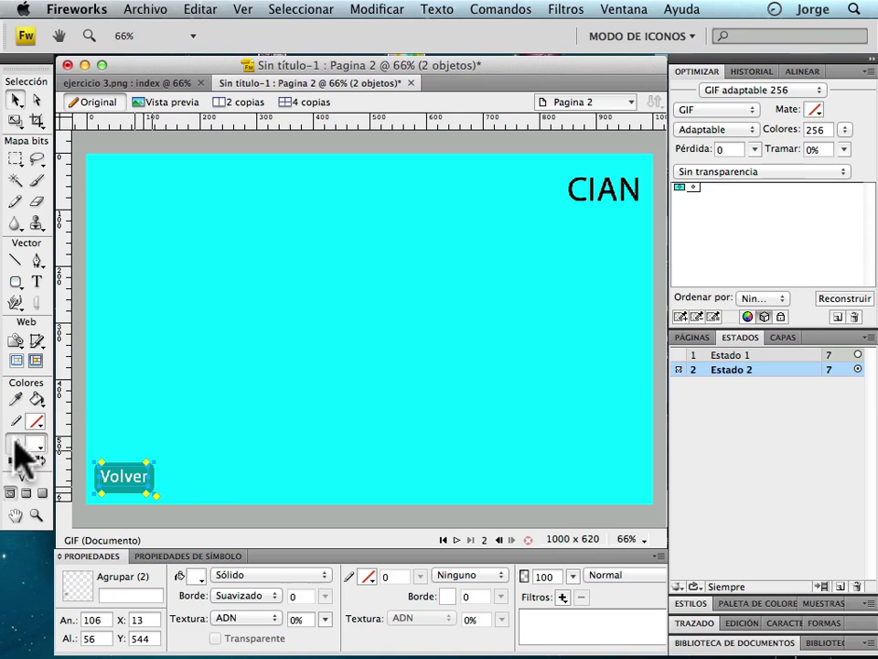
left_click(37, 515)
left_click_drag(159, 447, 93, 513)
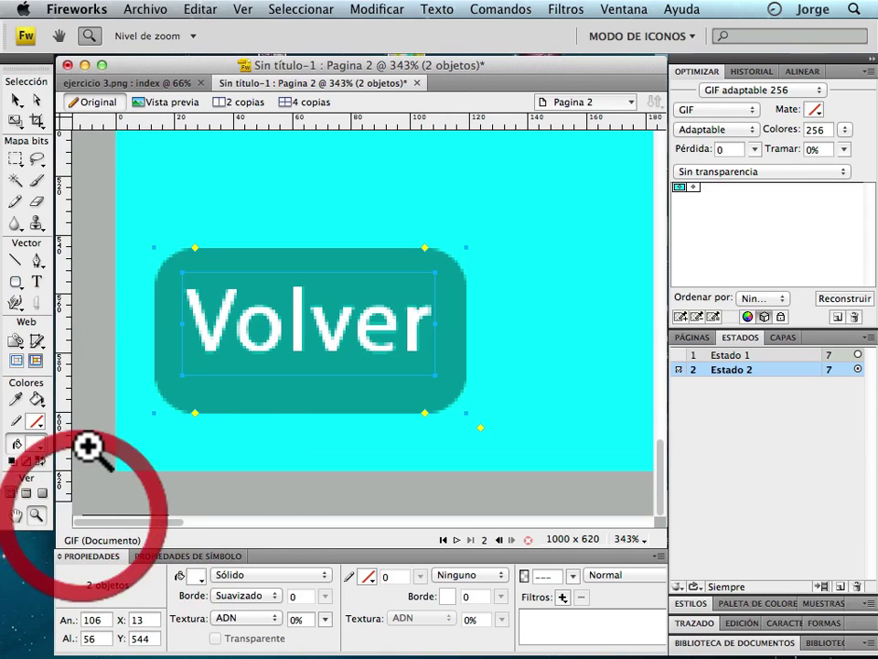
left_click(16, 99)
left_click(526, 275)
left_click(458, 294)
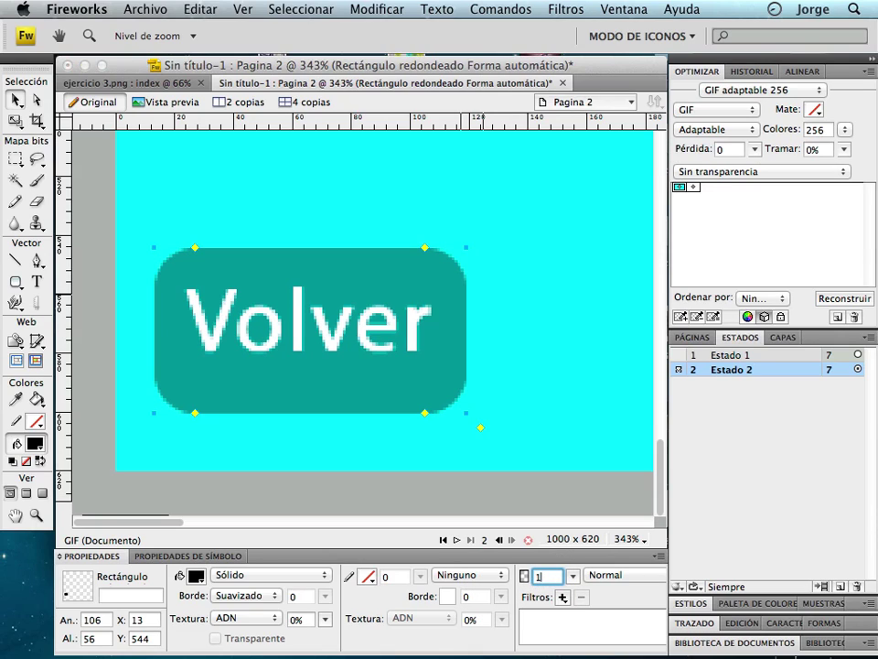
key("Return")
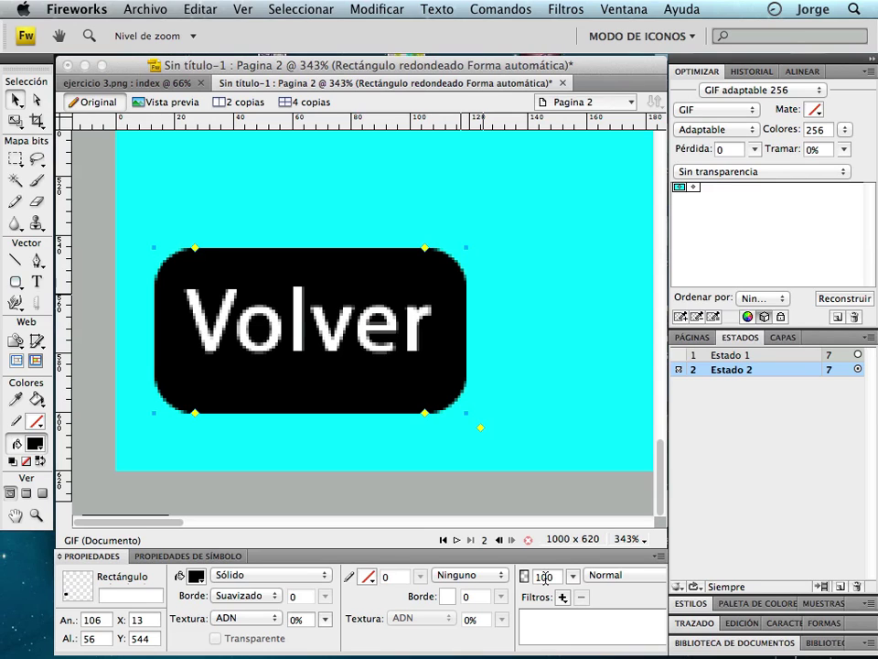
Zoom back out through 100% and 66% to show the whole CIAN page, then deselect.
left_click(631, 540)
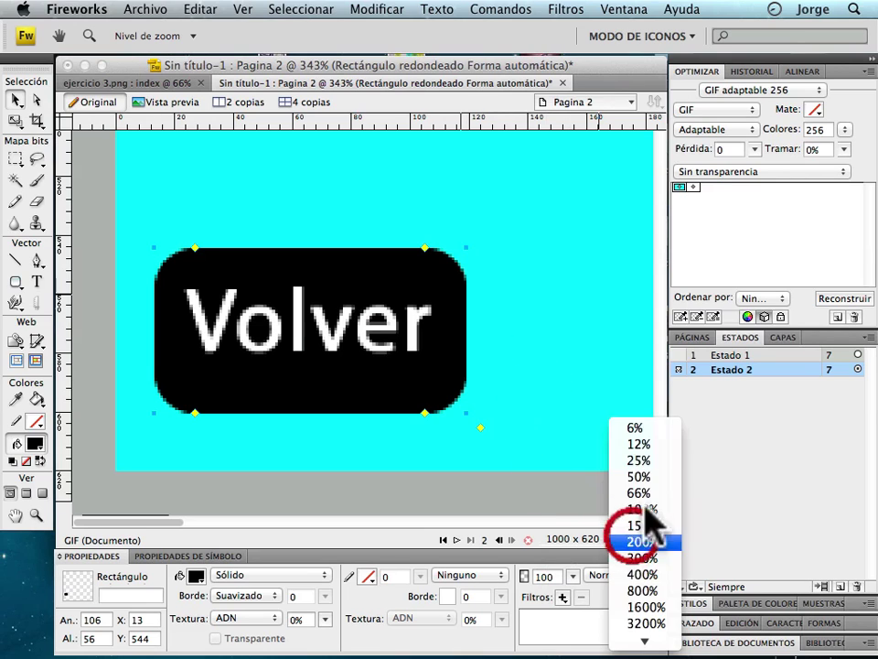
left_click(661, 508)
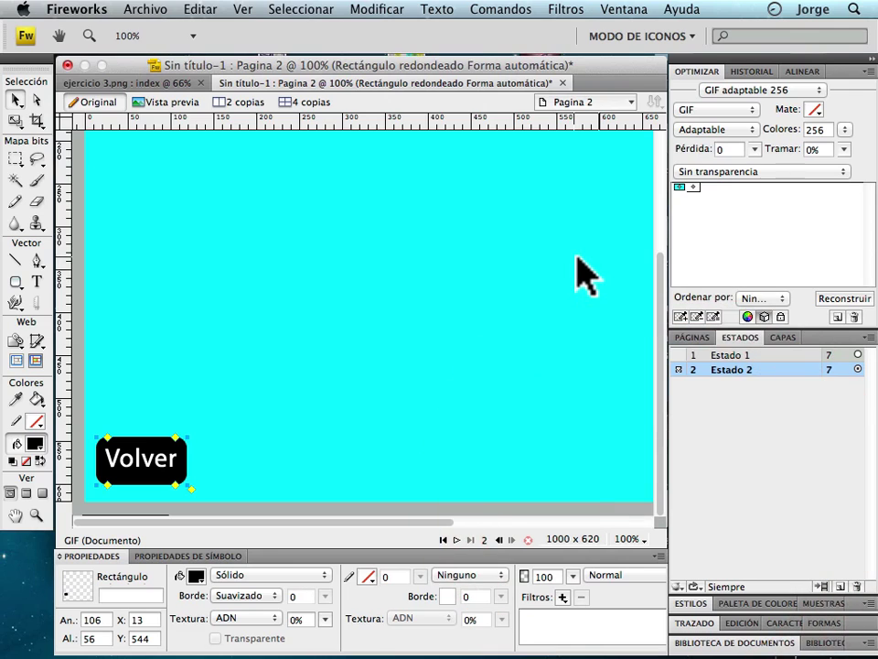
left_click(630, 540)
left_click(644, 493)
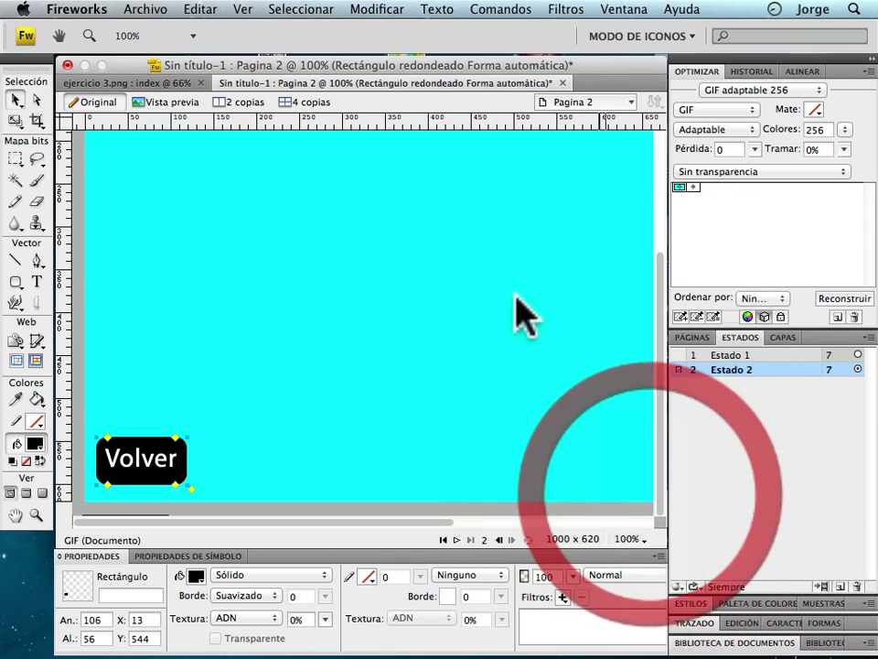
left_click(515, 277)
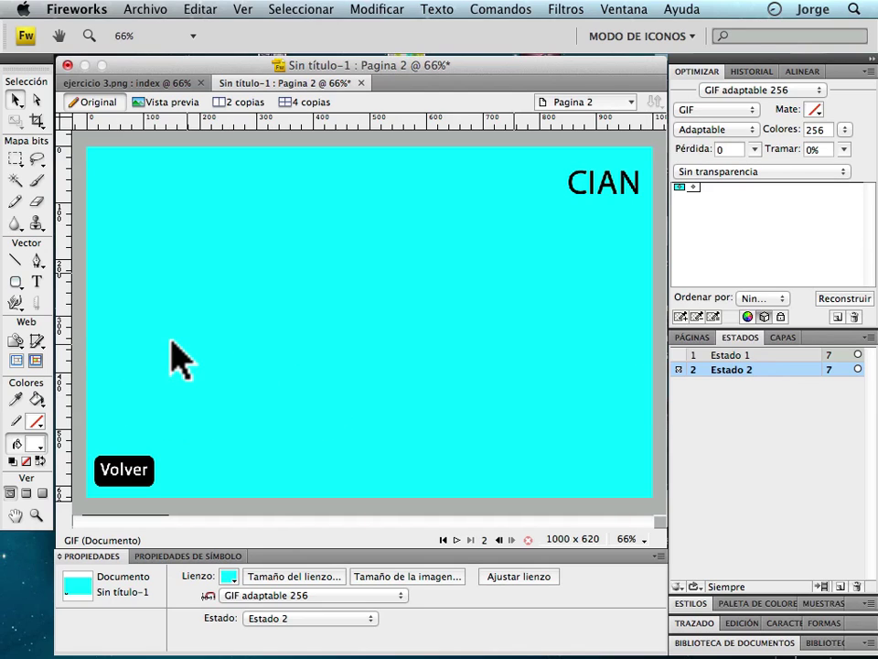
Draw a 133×91 slice at X 0, Y 528 over the Volver button in Estado 1.
left_click(37, 344)
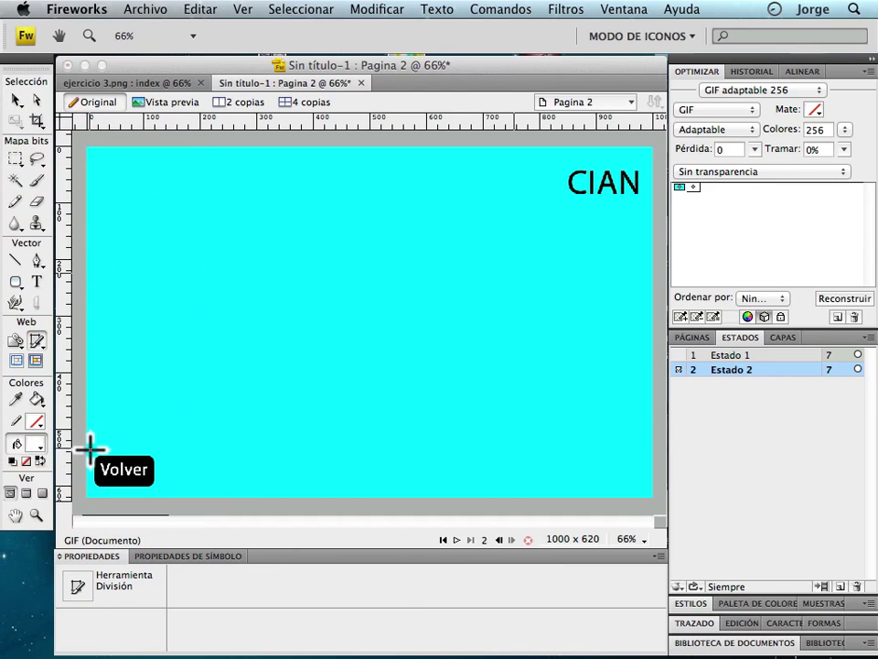
left_click(731, 355)
mouse_move(92, 446)
left_mouse_down()
mouse_move(101, 478)
mouse_move(173, 498)
mouse_move(166, 490)
left_mouse_up()
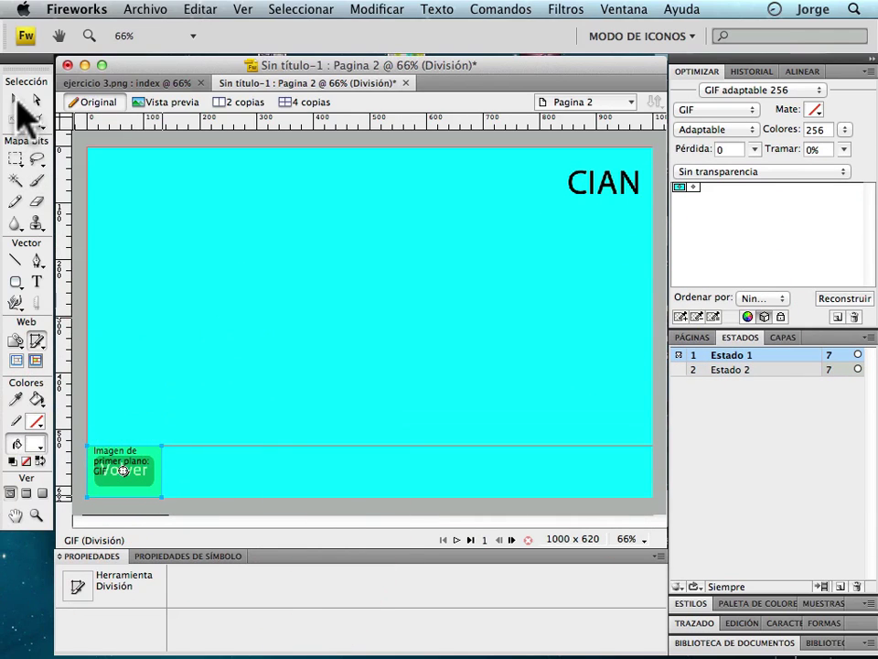
left_click(15, 99)
left_click(693, 337)
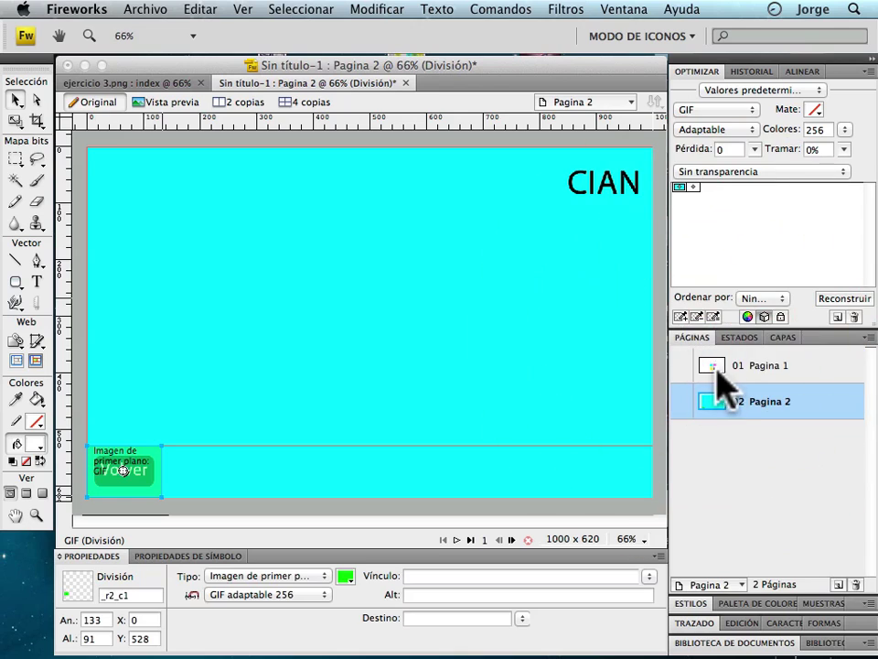
Visit the Ejercicio 3 index page, then return to the CIAN page.
left_click(727, 362)
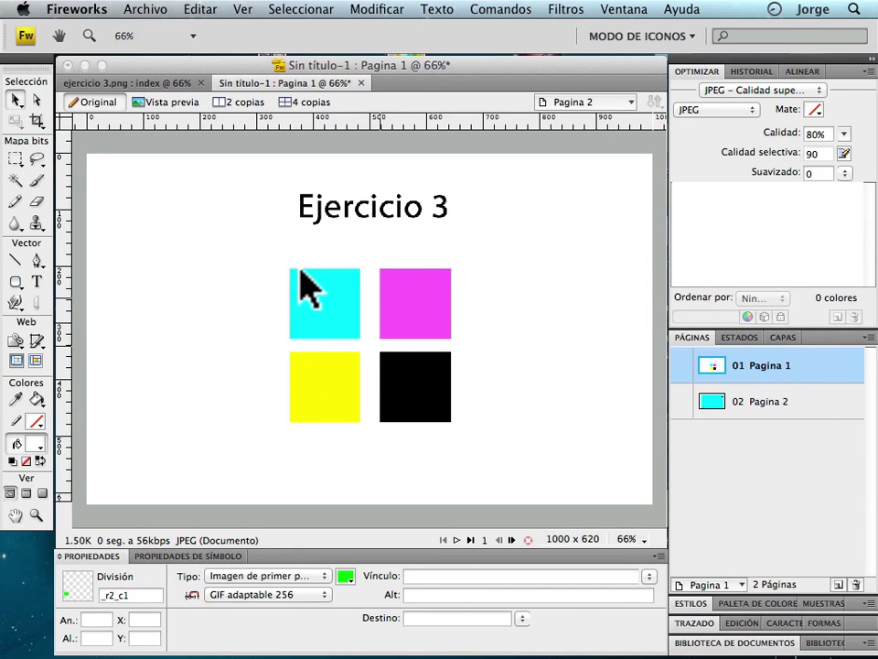
left_click(754, 337)
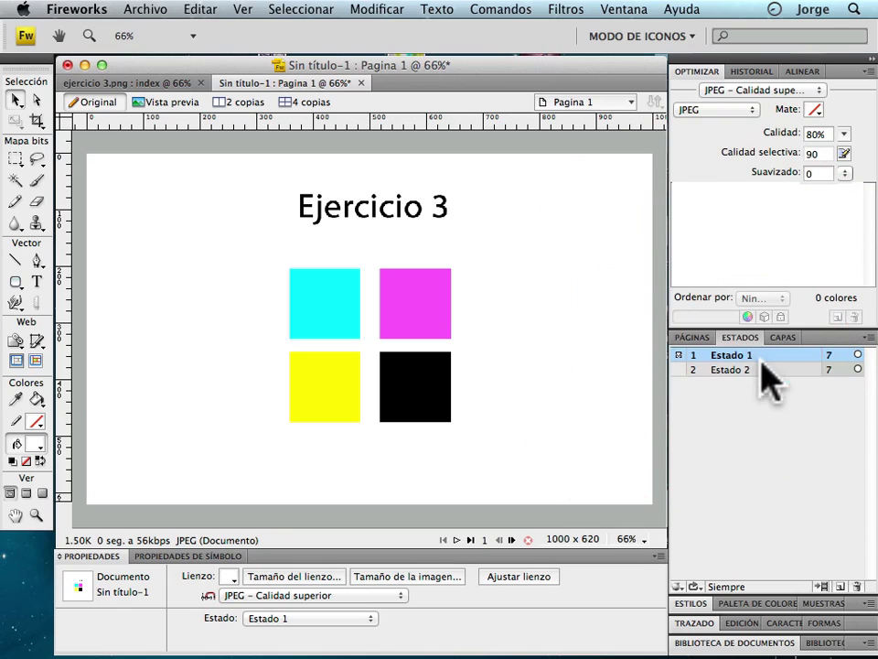
left_click(693, 338)
left_click(737, 401)
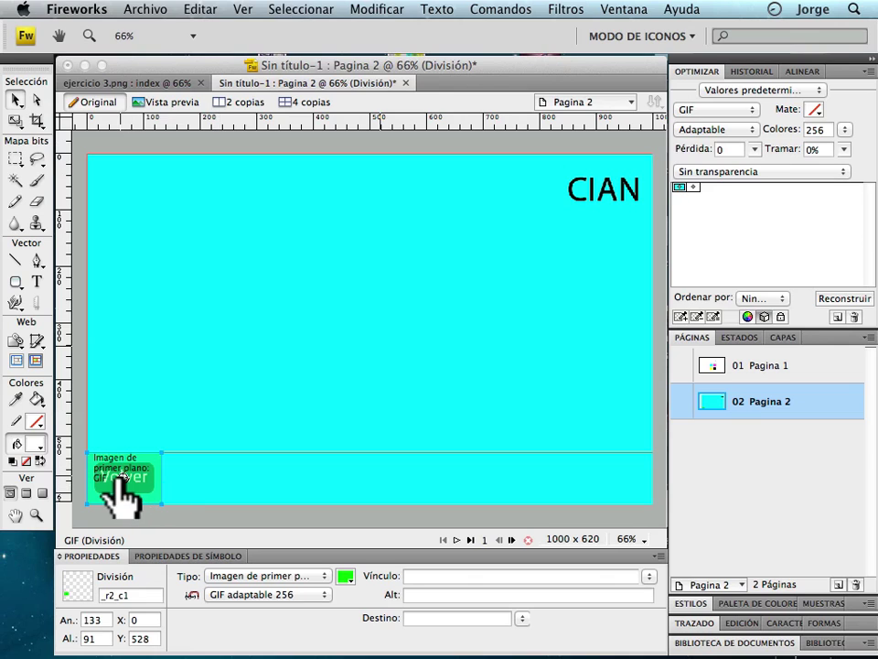
On Estado 2, apply Añadir comportamiento de rollover simple to the Volver slice.
left_click(783, 336)
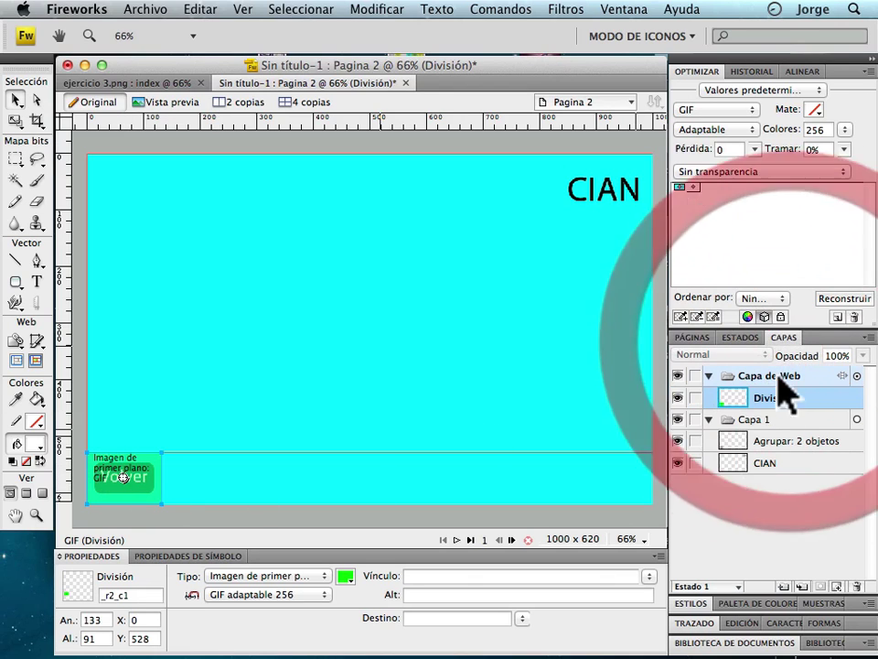
left_click(741, 336)
left_click(749, 369, "shift")
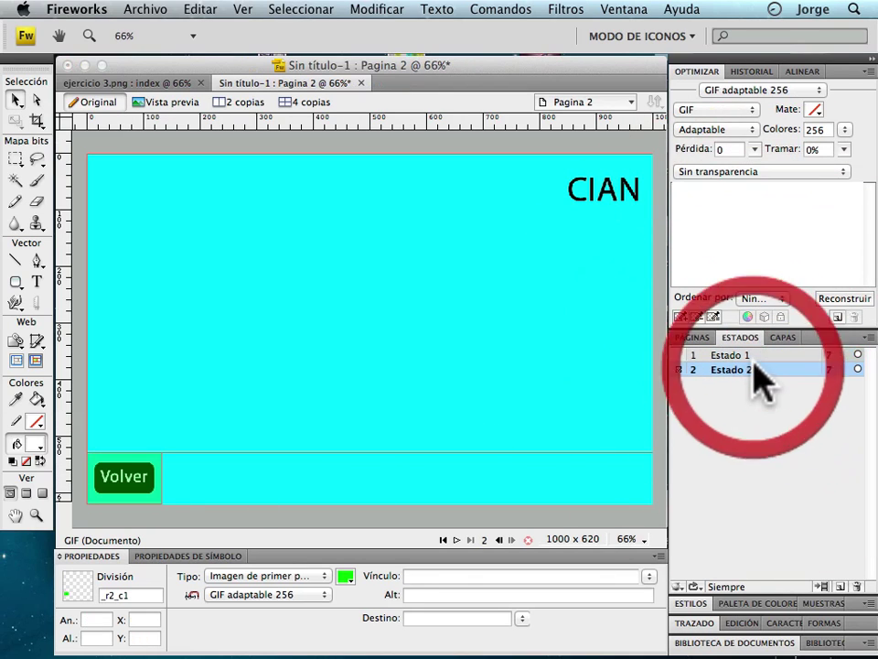
left_click(121, 480)
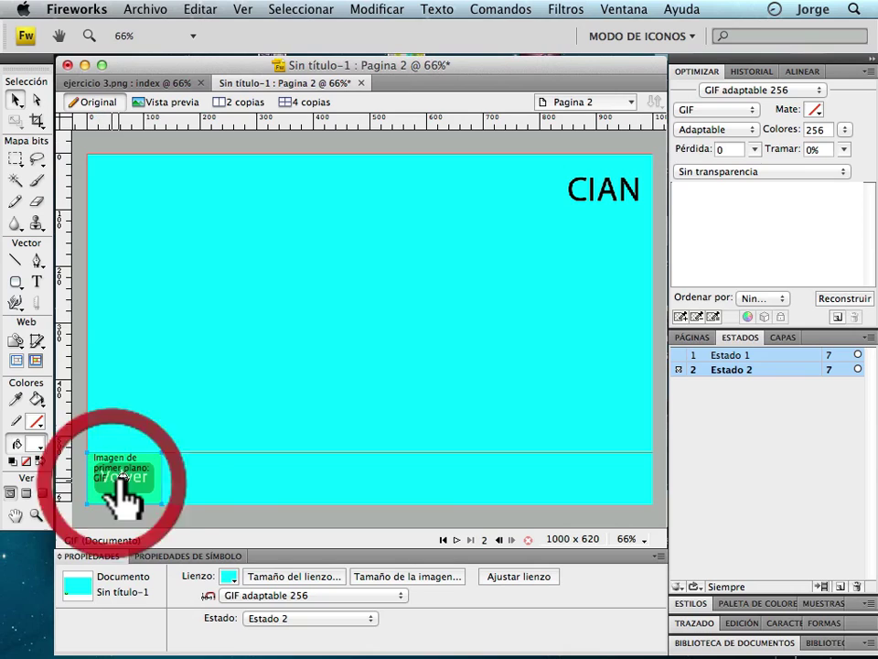
left_click(124, 476)
left_click(196, 484)
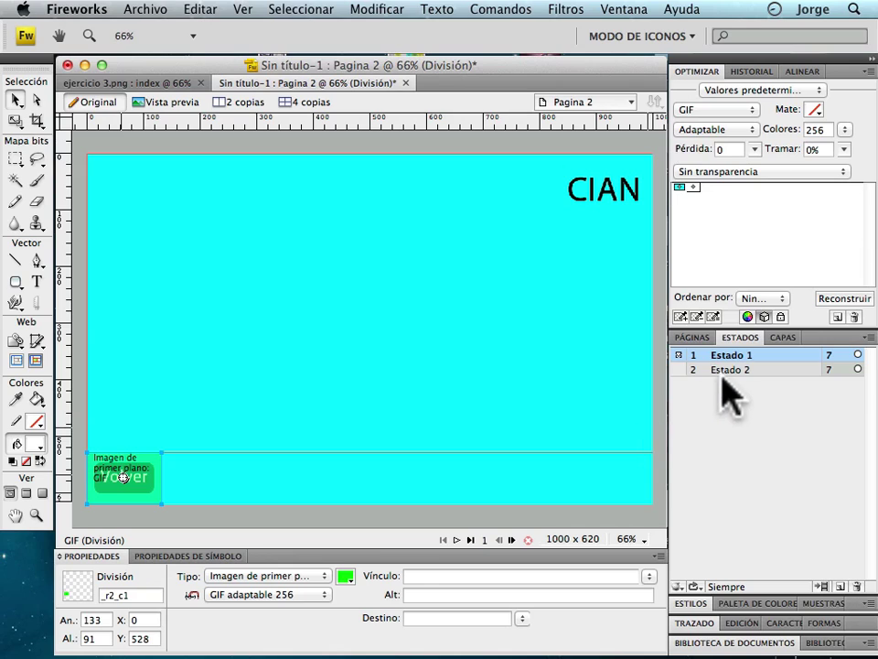
left_click(702, 337)
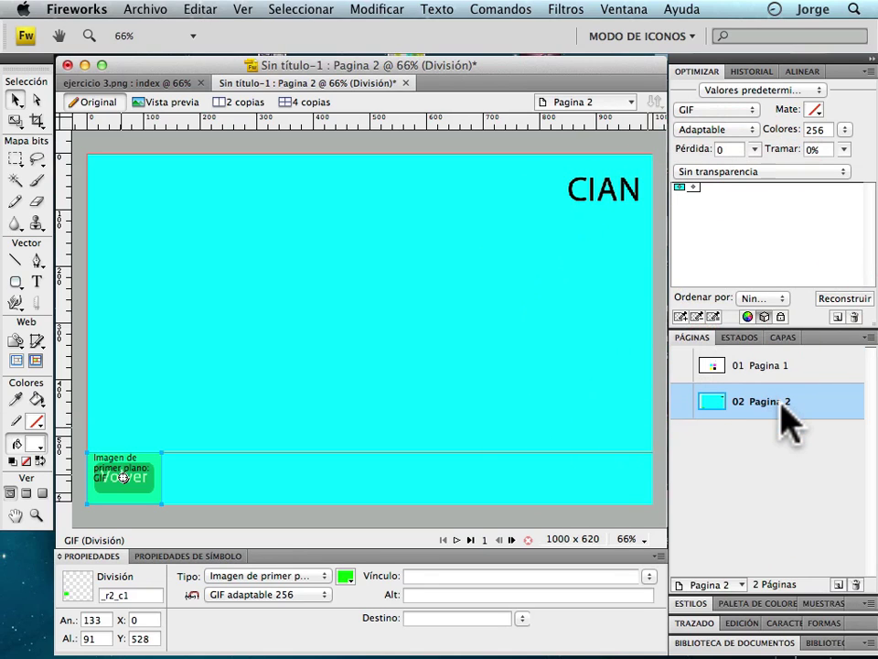
Duplicate Pagina 2 as a third page, Pagina 2 Copia.
left_click(825, 451)
left_click_drag(826, 451, 839, 580)
left_click(589, 411)
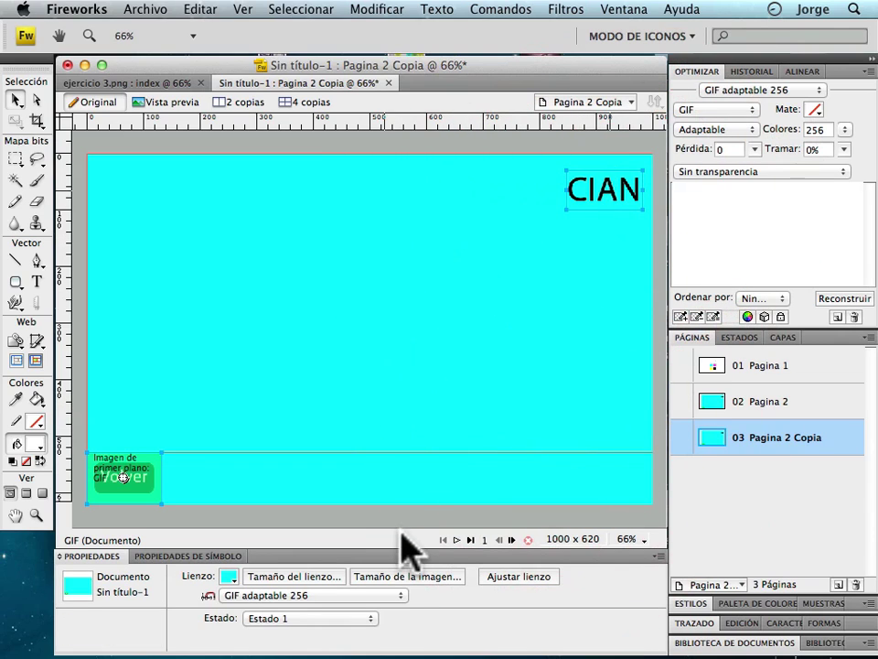
Right-align the copied title and retype it as MAGENTA.
key("super+a")
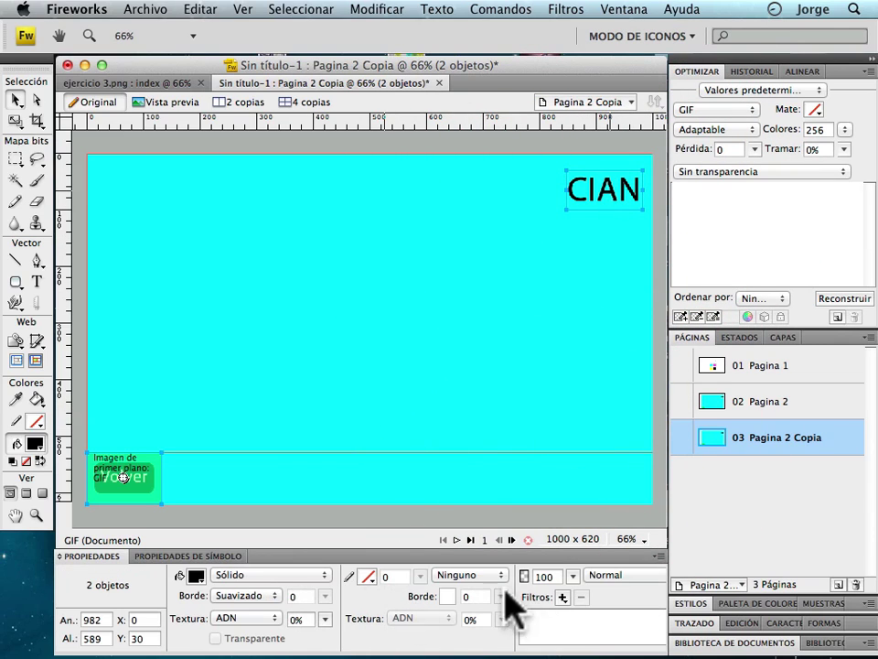
left_click(610, 192)
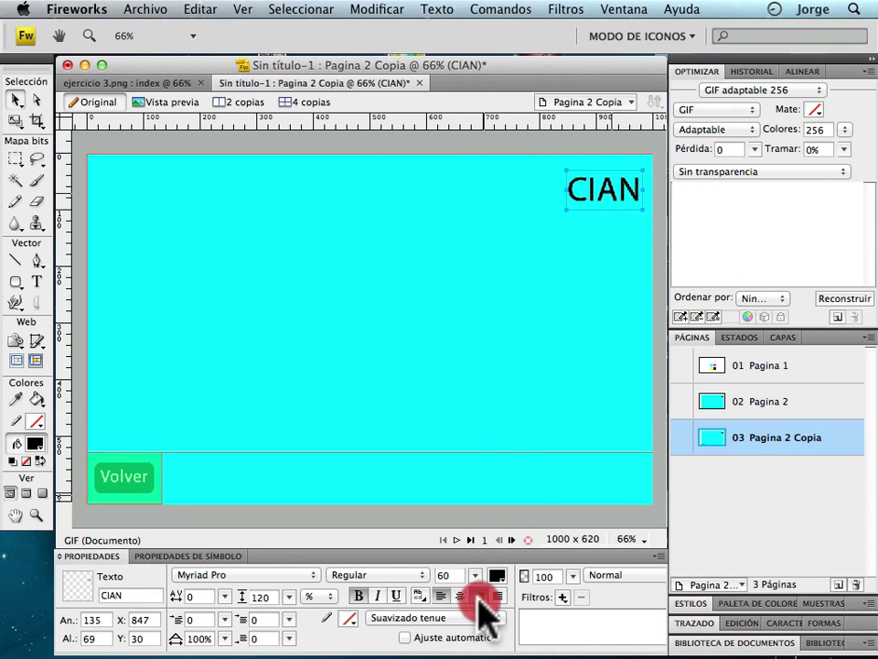
left_click(478, 595)
double_click(636, 189)
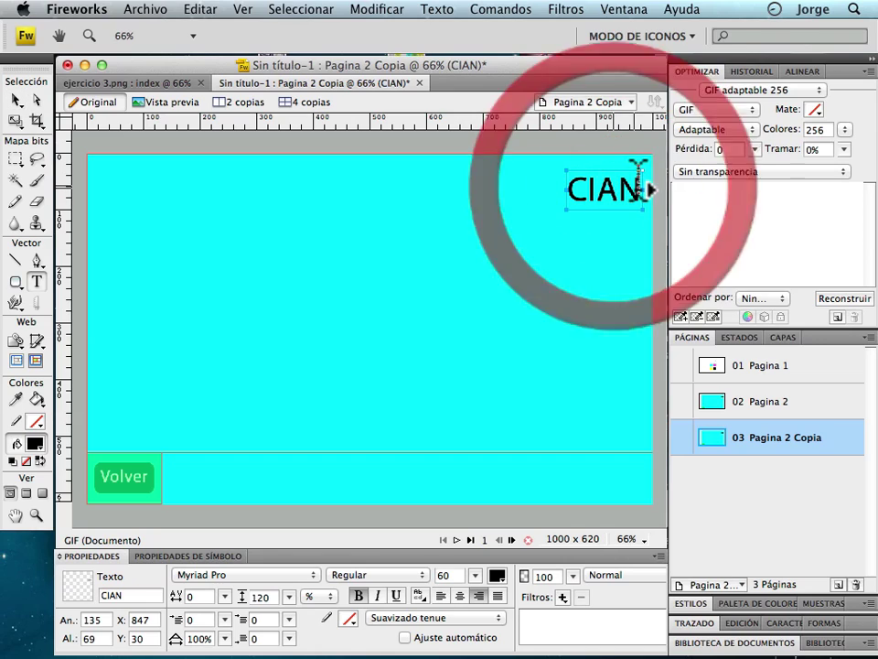
left_click_drag(634, 183, 549, 181)
type("magenta")
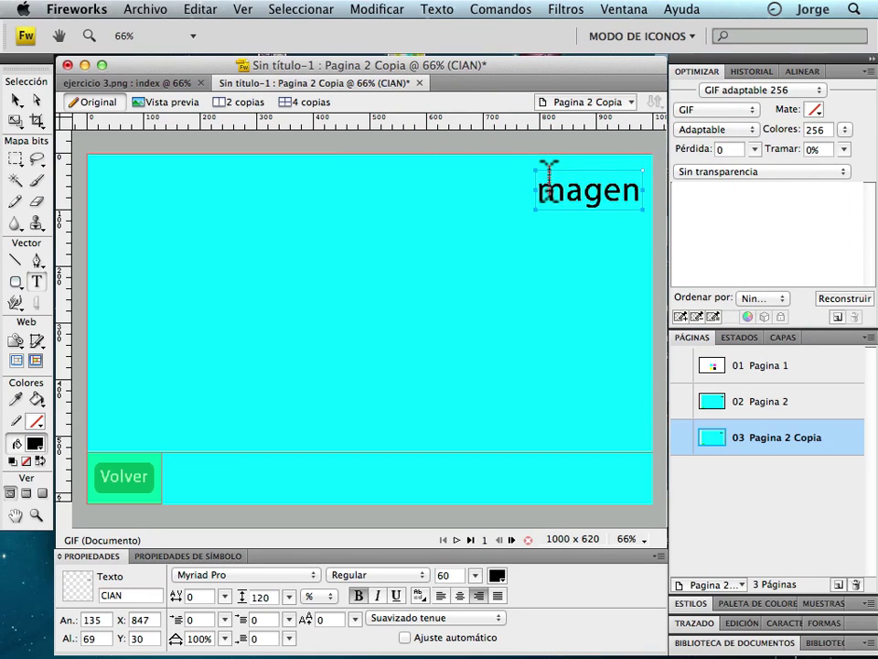
key("BackSpace")
key("BackSpace")
key("BackSpace")
key("BackSpace")
key("BackSpace")
key("BackSpace")
key("BackSpace")
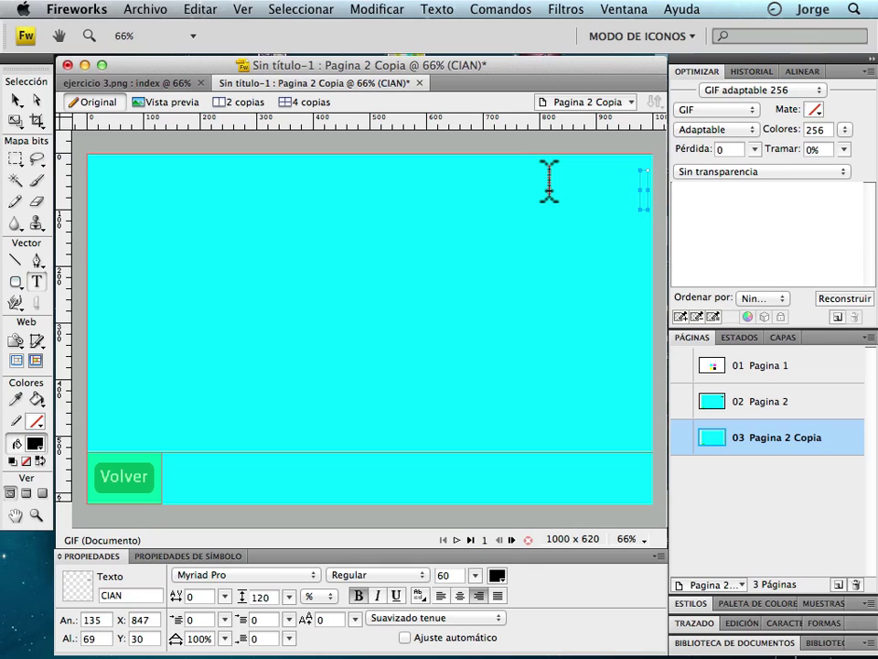
type("MAGENTA")
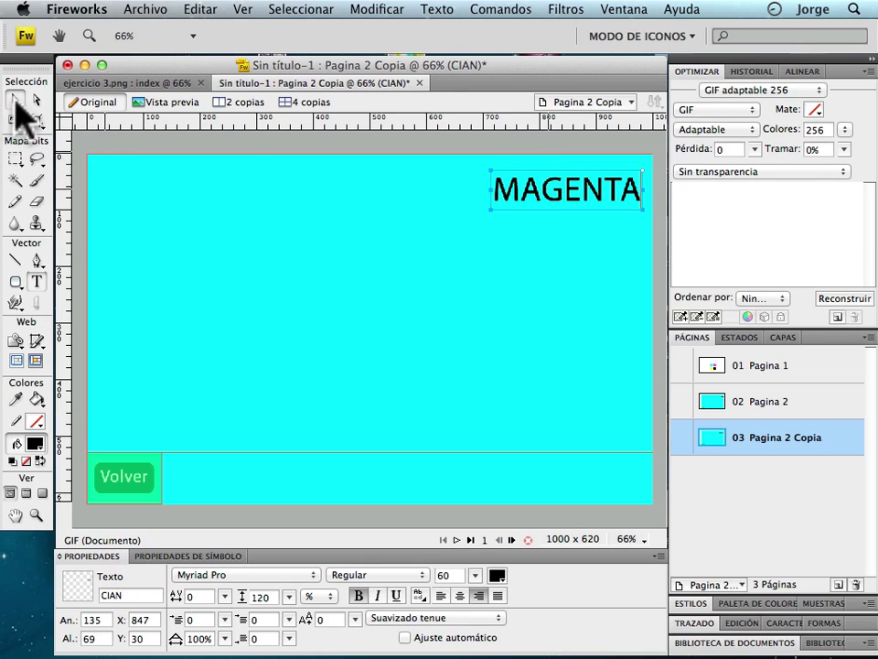
left_click(16, 100)
Set the canvas colour to magenta #FF00FF, then return to Pagina 1.
left_click(243, 256)
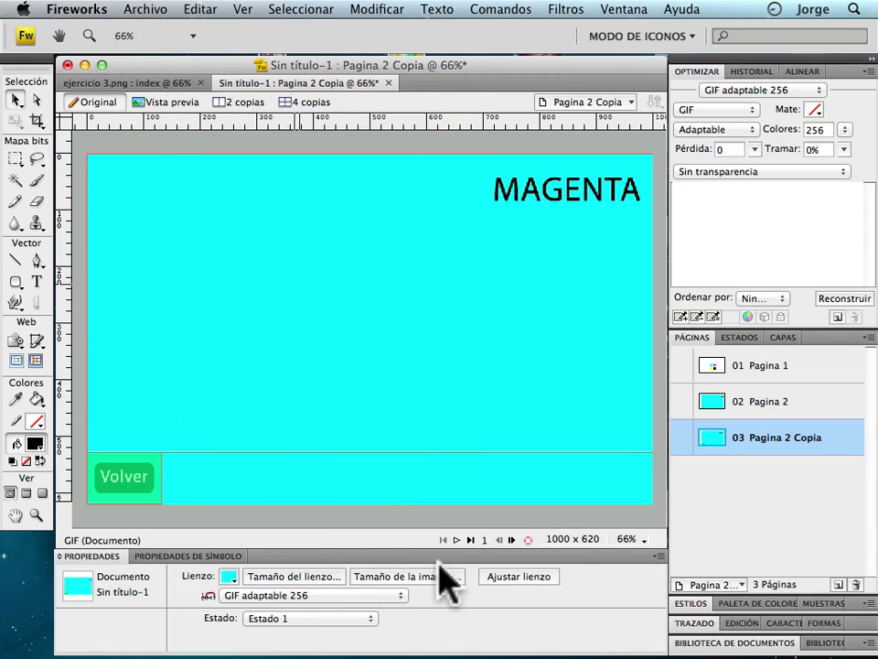
left_click(229, 577)
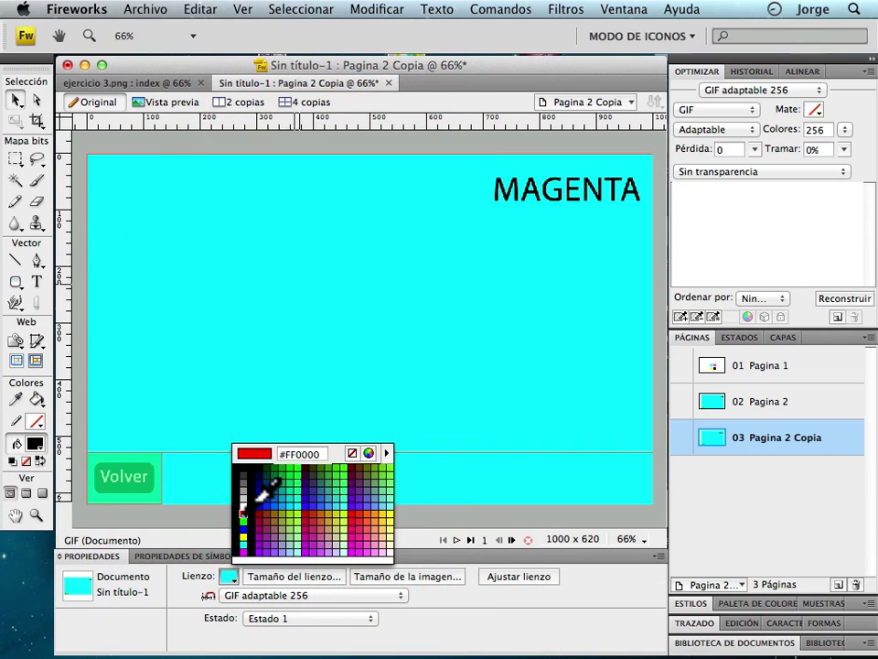
left_click(244, 551)
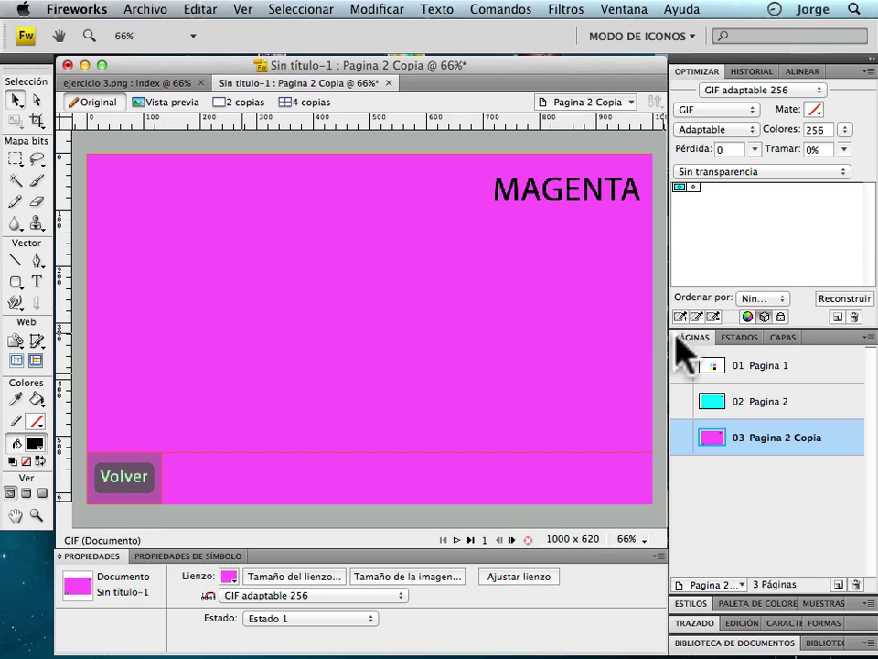
left_click(798, 364)
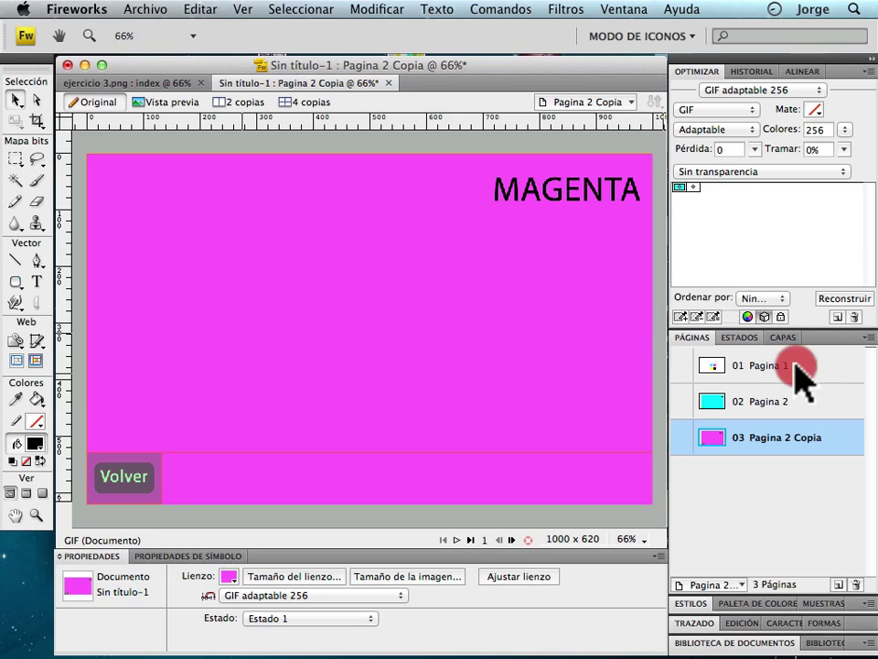
Rename the first page to index.
left_click(37, 361)
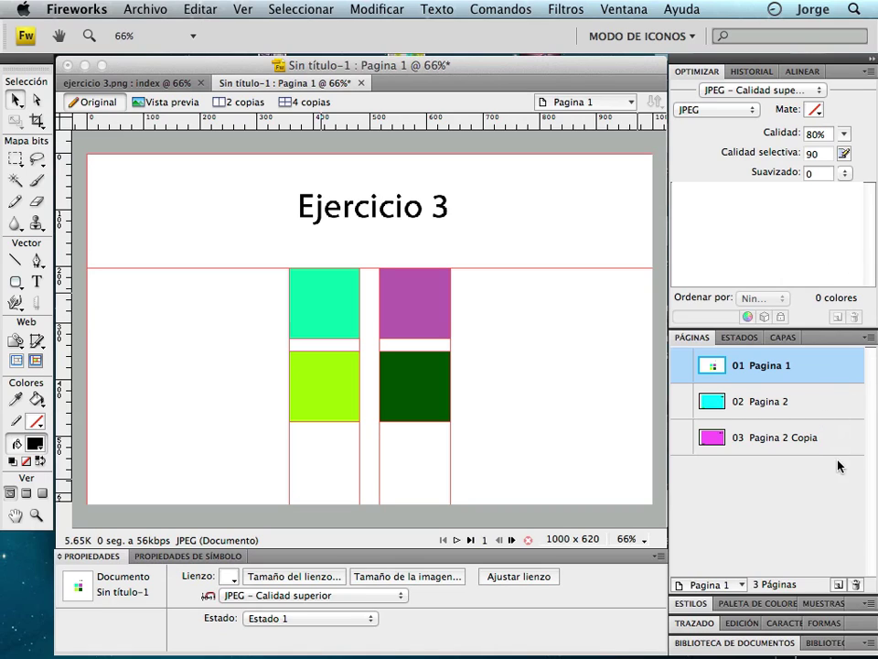
double_click(782, 375)
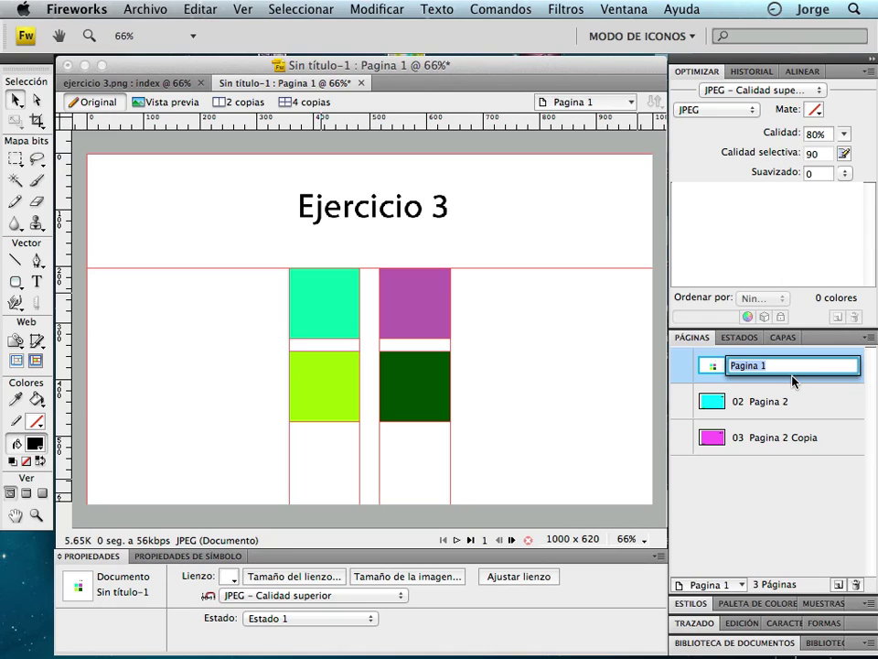
type("INDE")
key("Return")
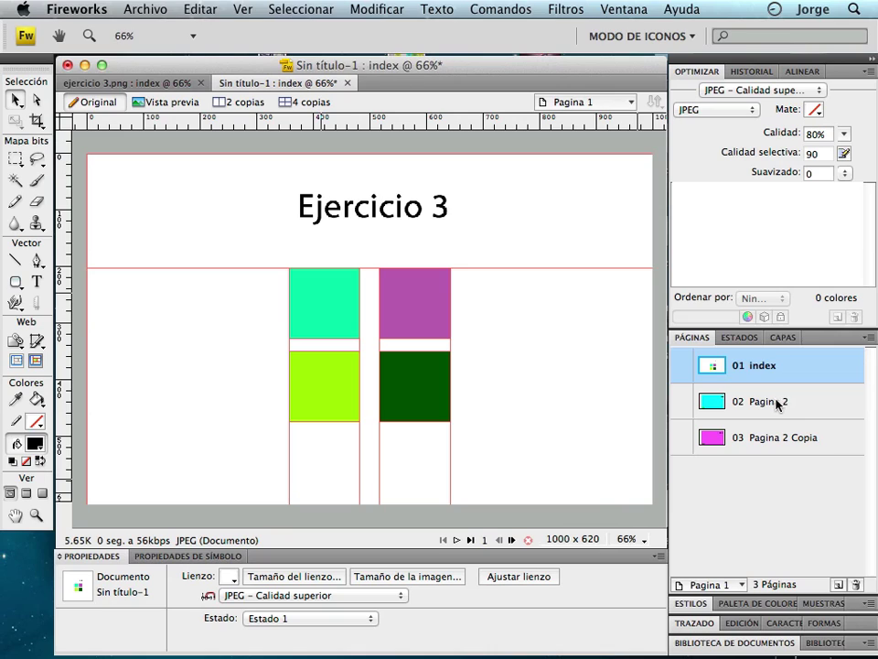
Rename Pagina 2 to cian and Pagina 2 Copia to magenta.
left_click(779, 404)
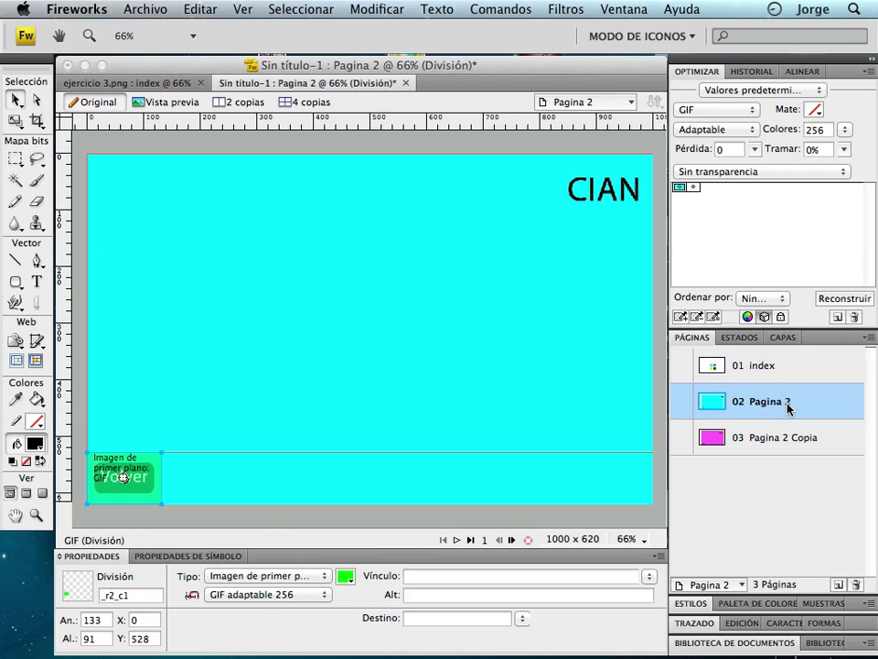
double_click(776, 404)
type("cian")
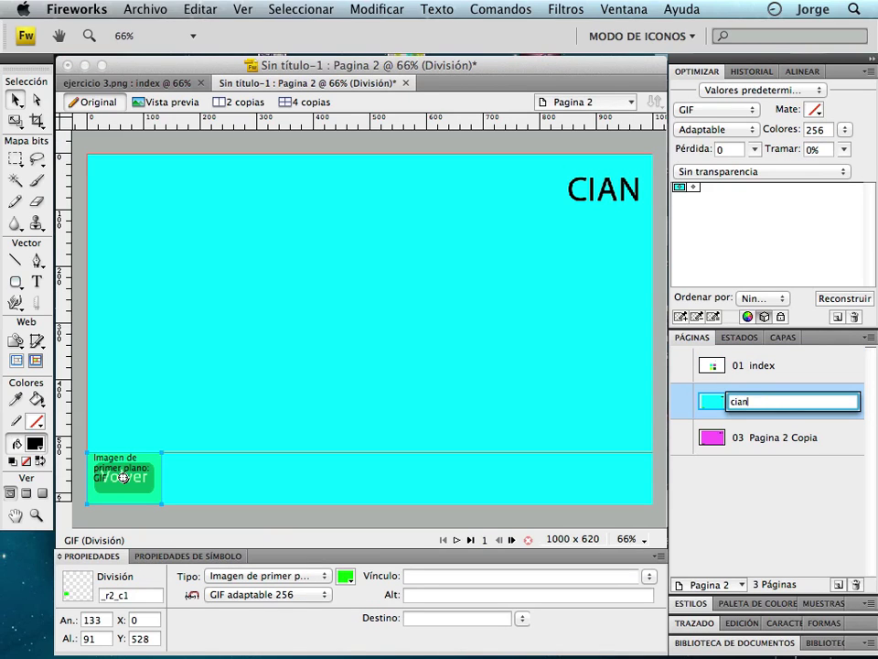
key("Return")
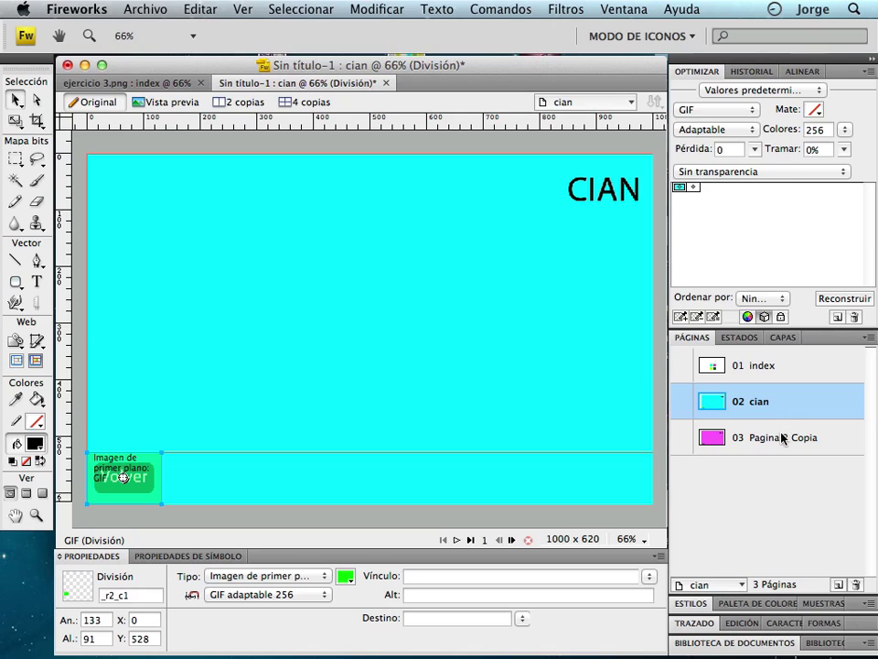
double_click(782, 439)
type("magenta")
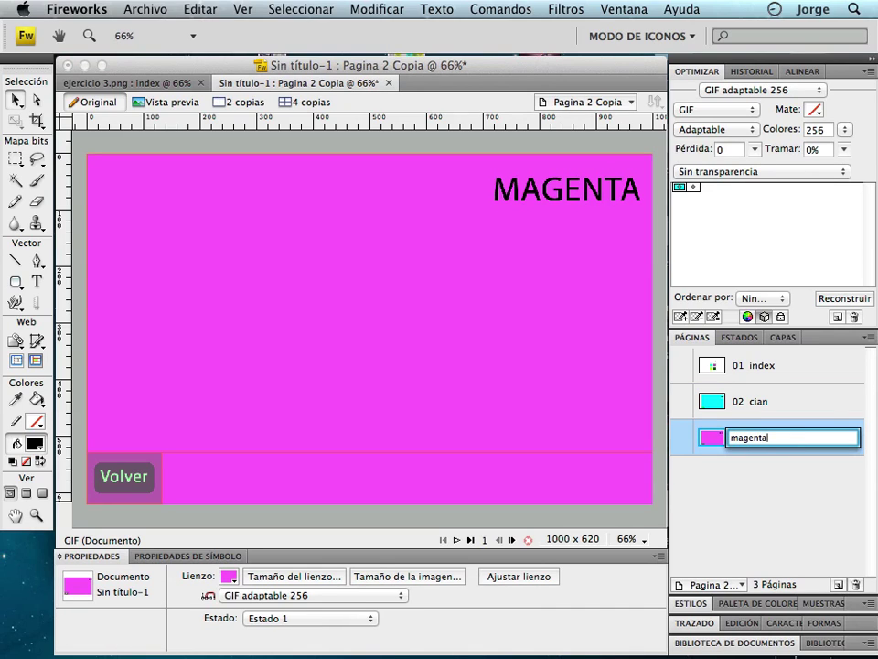
key("Return")
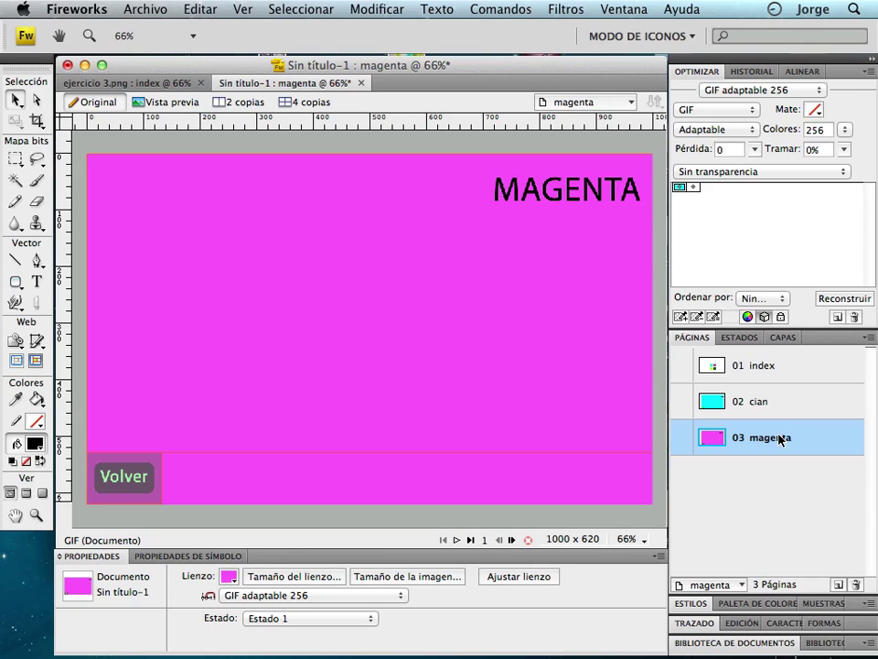
Link the cyan square's slice on the index page to cian.htm.
left_click(764, 366)
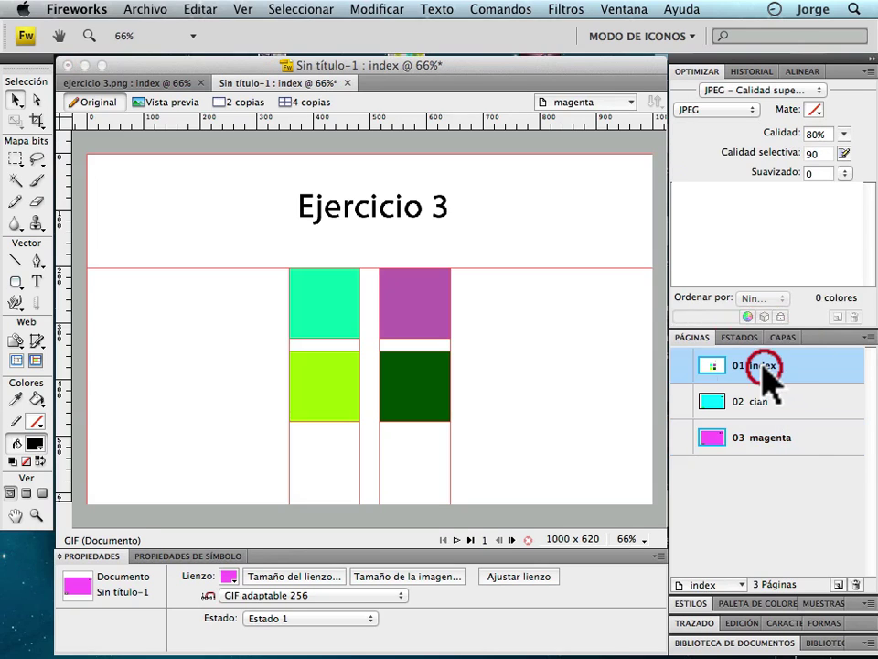
left_click(336, 302)
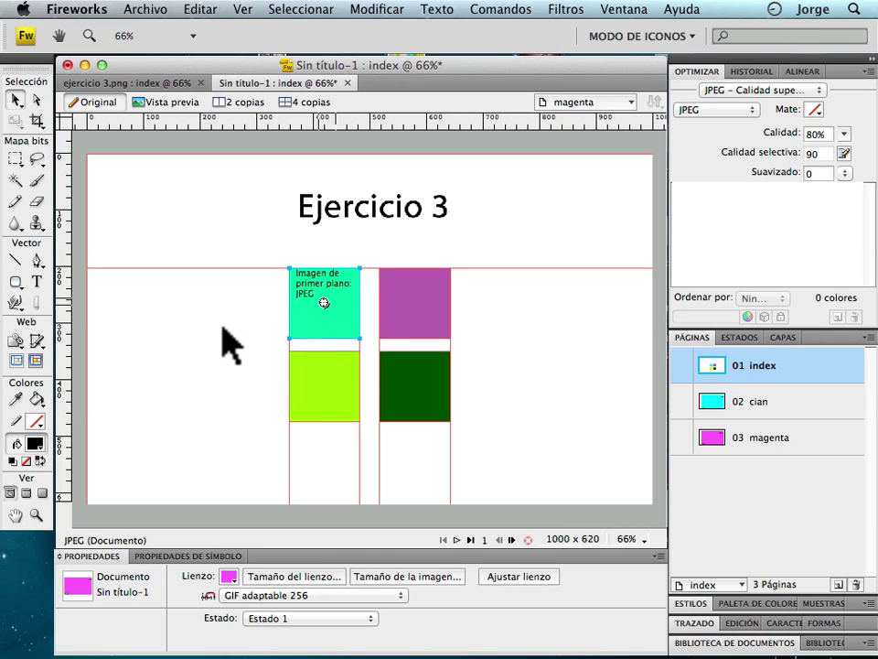
left_click(355, 326)
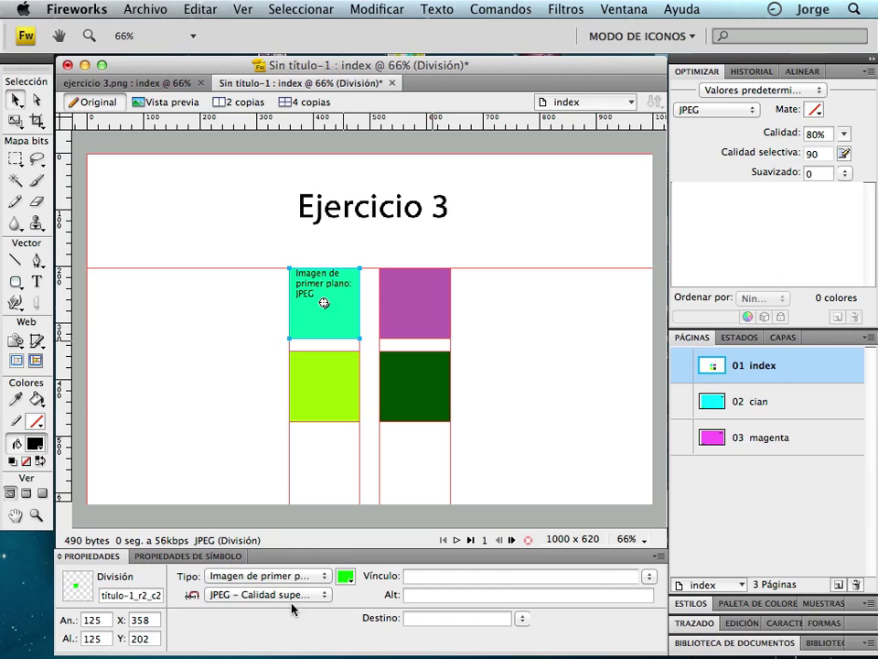
left_click(258, 576)
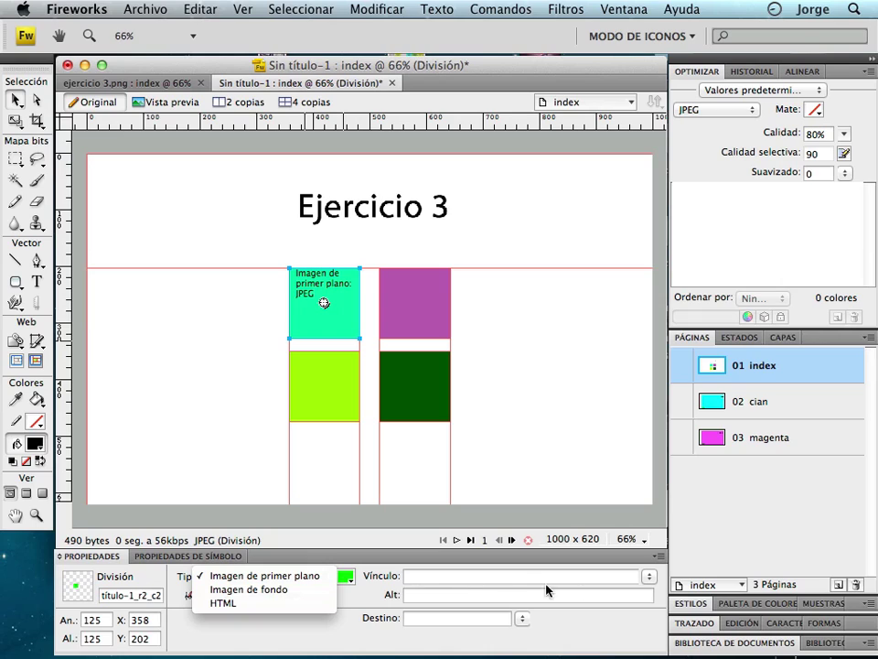
left_click(652, 580)
left_click(651, 578)
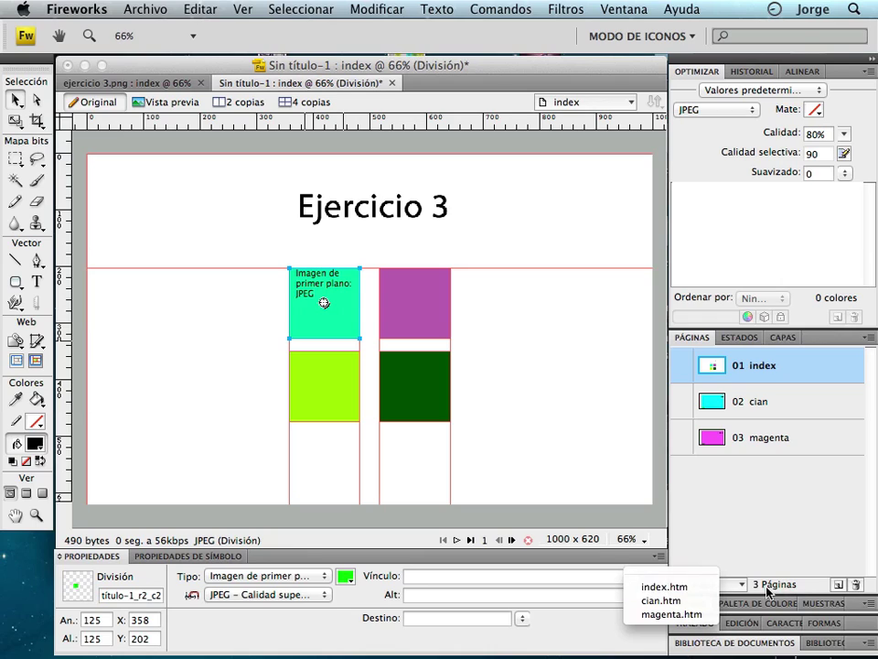
left_click(667, 600)
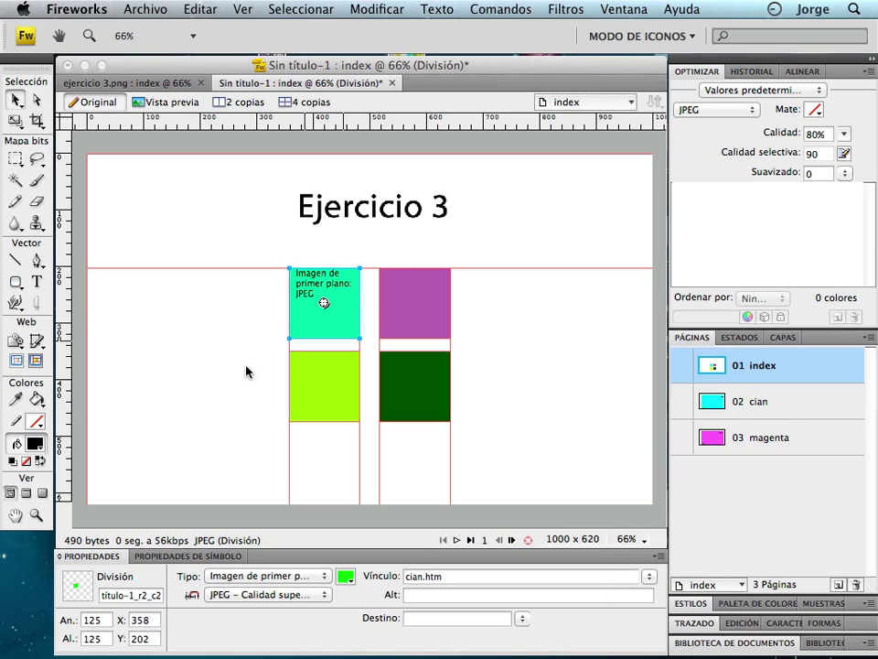
Link the purple square's slice to magenta.htm.
left_click(430, 328)
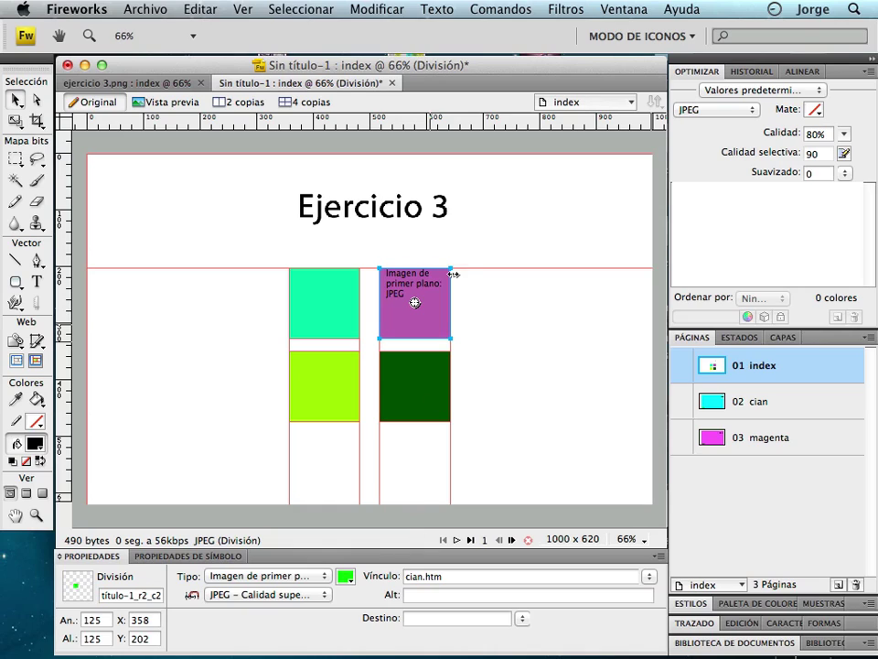
left_click(437, 310)
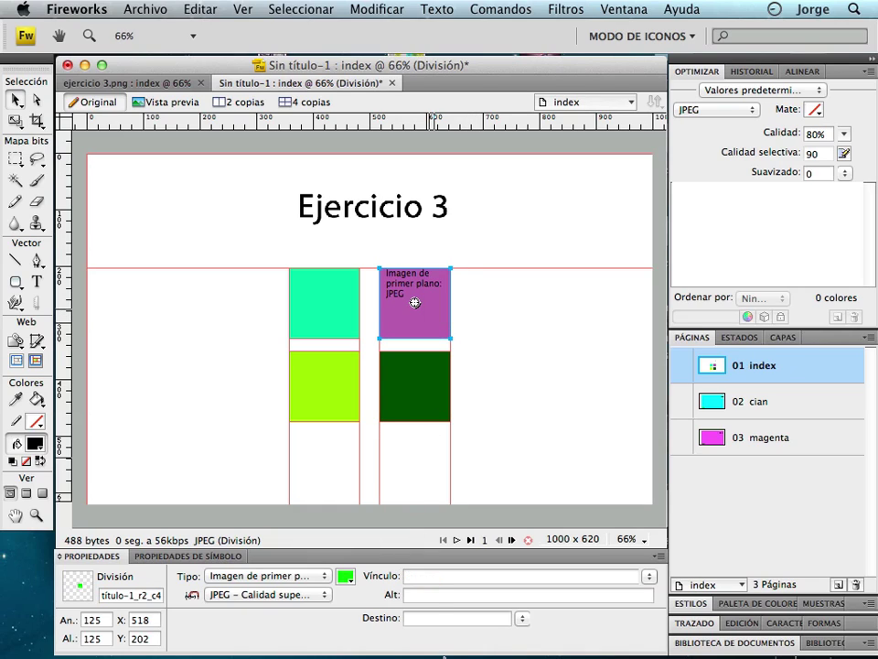
left_click(651, 577)
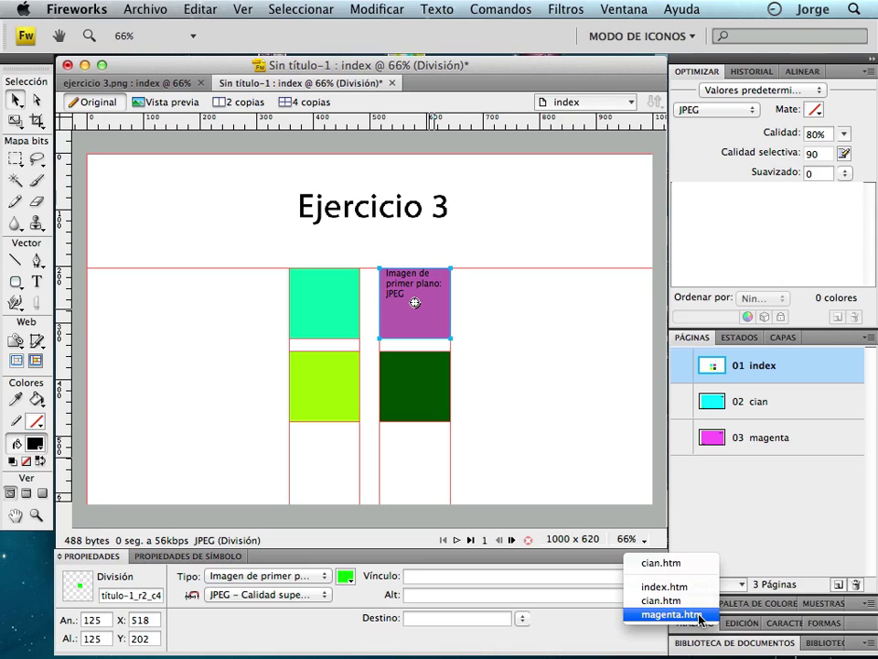
left_click(700, 615)
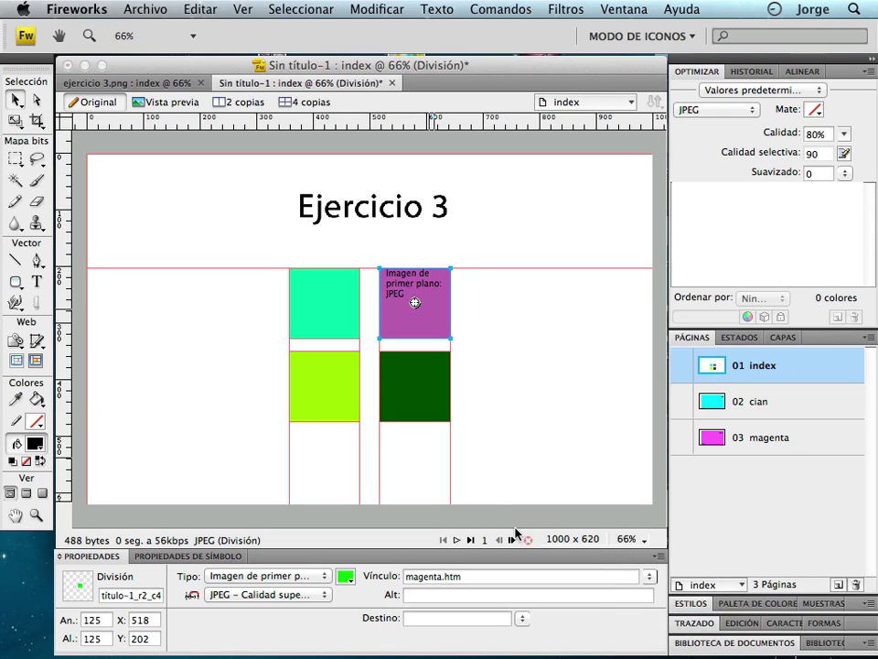
left_click(777, 408)
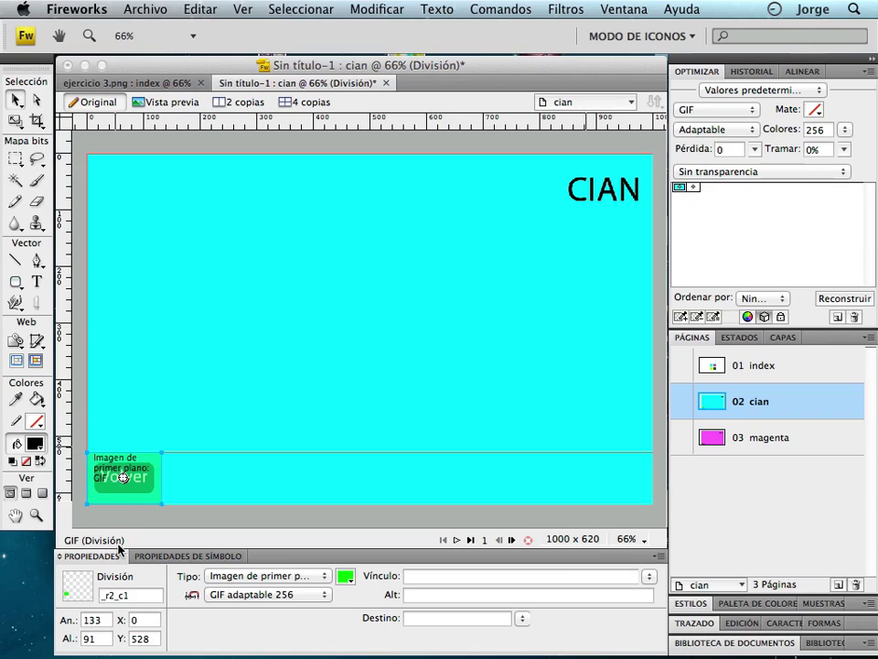
Link the Volver slice on the cian page to index.htm.
left_click(148, 484)
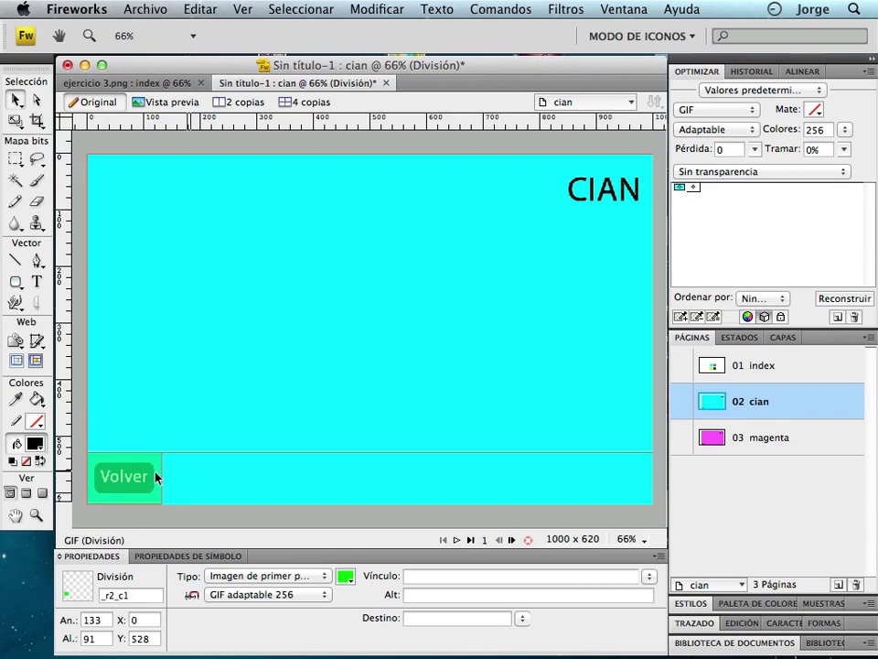
key("super+d")
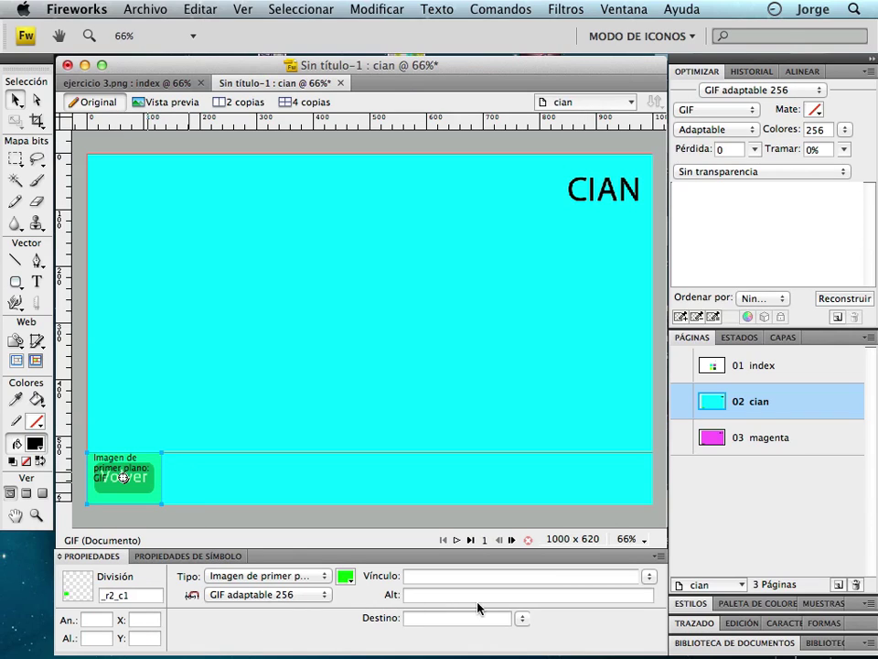
key("super+z")
left_click(648, 578)
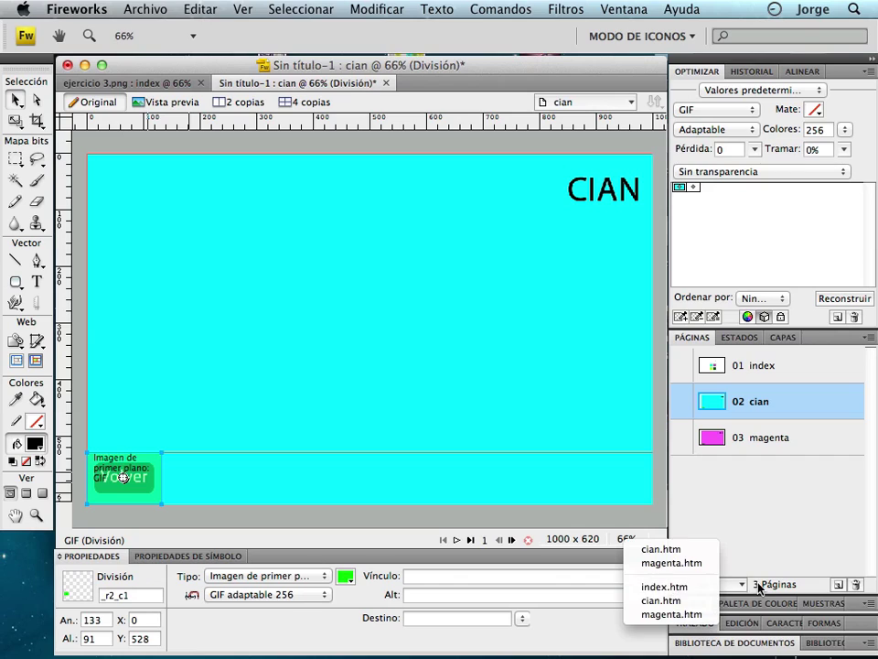
left_click(709, 590)
left_click(651, 578)
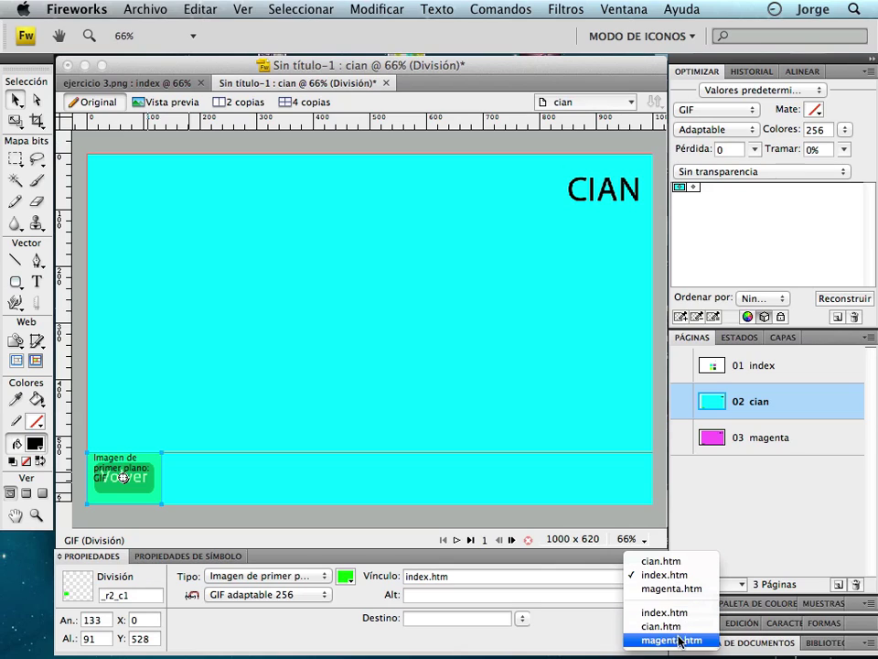
left_click(568, 500)
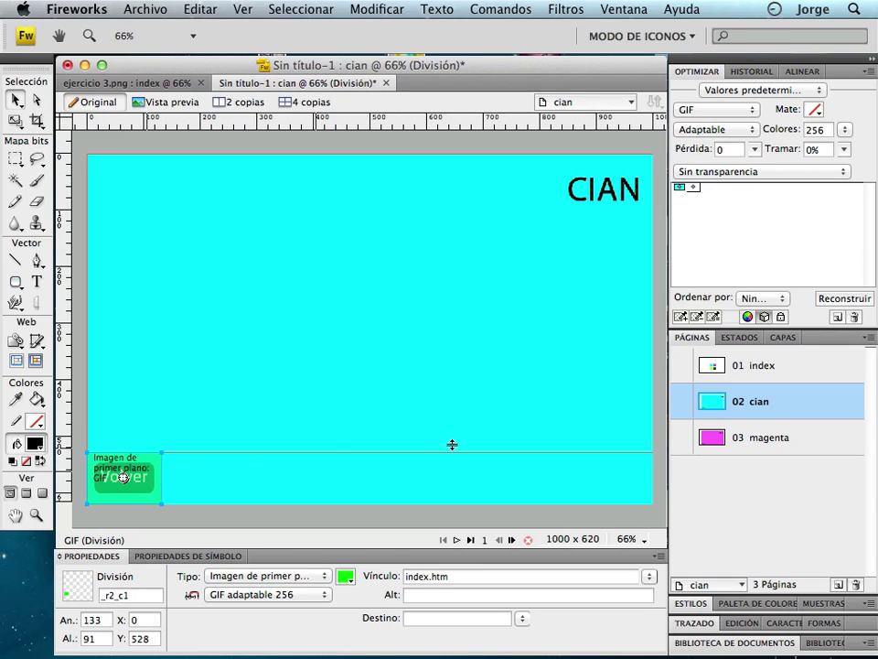
Link the magenta page's Volver slice to index.htm as well.
left_click(781, 439)
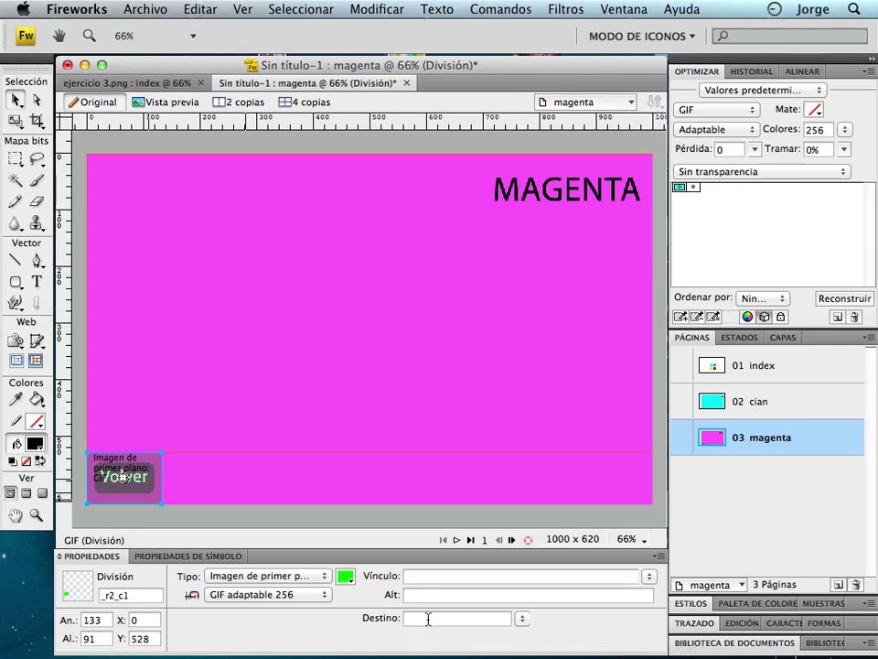
left_click(651, 578)
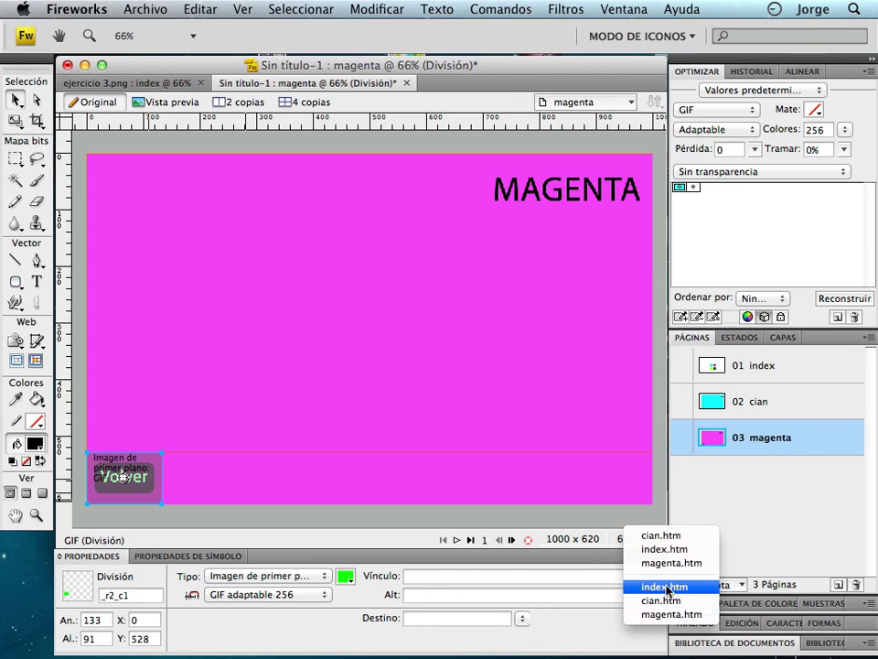
left_click(654, 586)
left_click(491, 473)
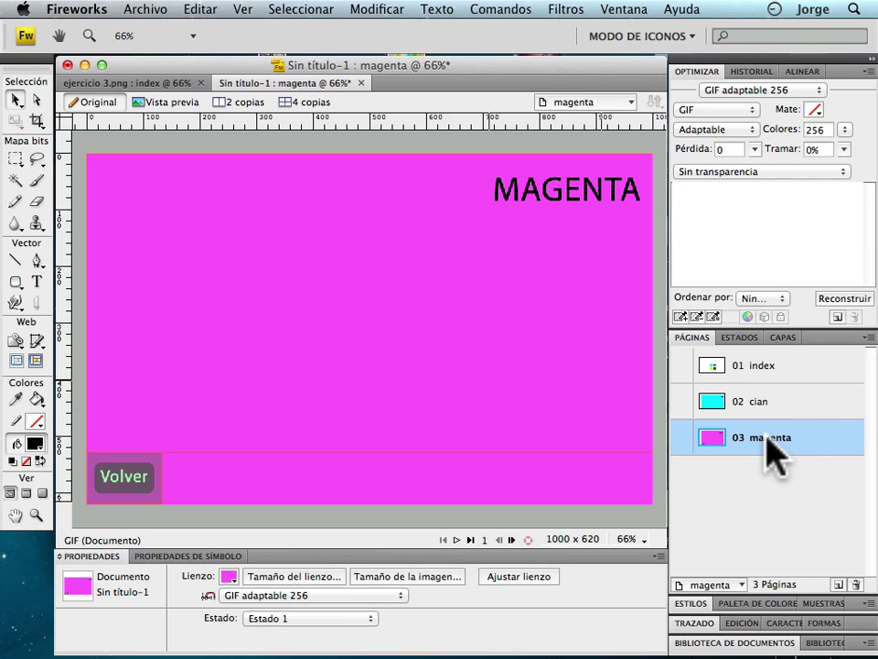
Duplicate the magenta page and rename the copy amarillo.
left_click_drag(764, 445, 838, 586)
left_click(774, 474)
double_click(773, 473)
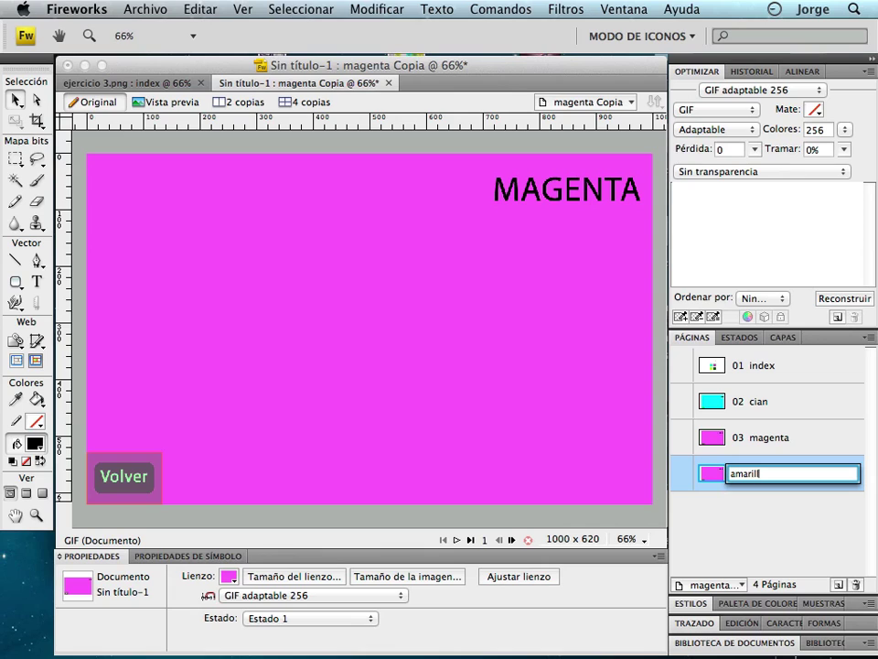
key("Return")
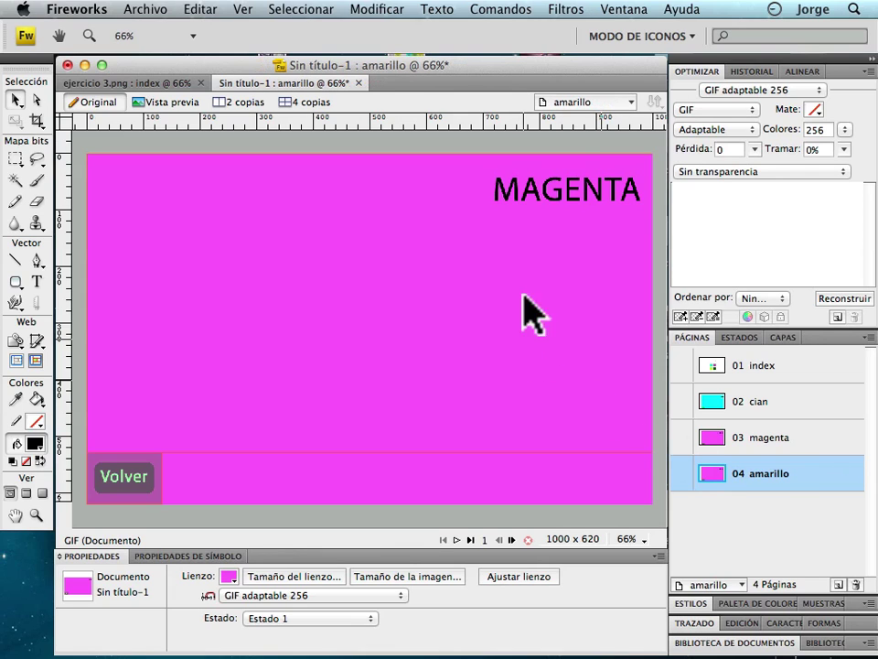
Change the copied heading from MAGENTA to AMARILLO.
left_click(562, 189)
double_click(595, 189)
left_click_drag(637, 178, 463, 180)
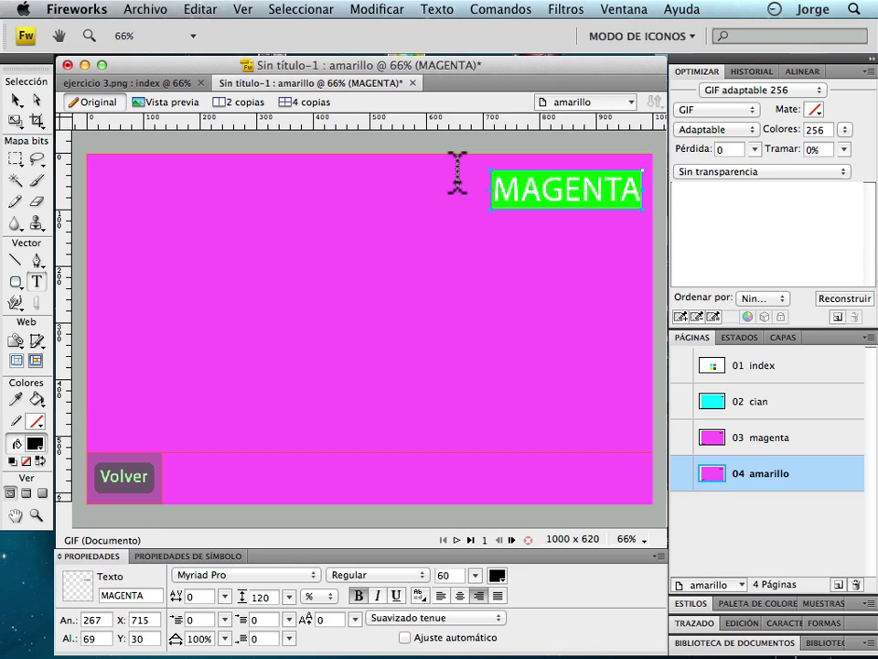
type("AMARILLO")
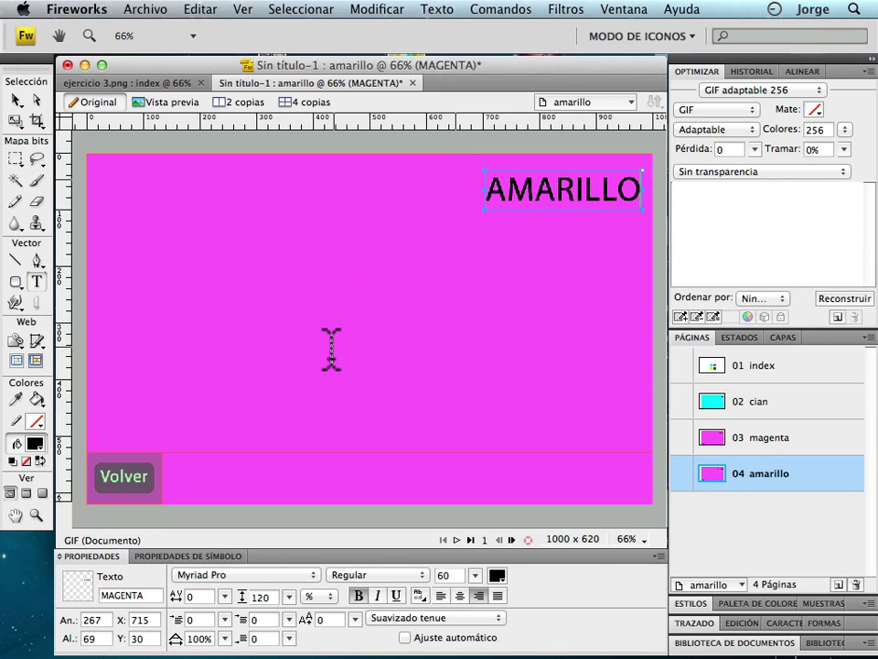
left_click(245, 275)
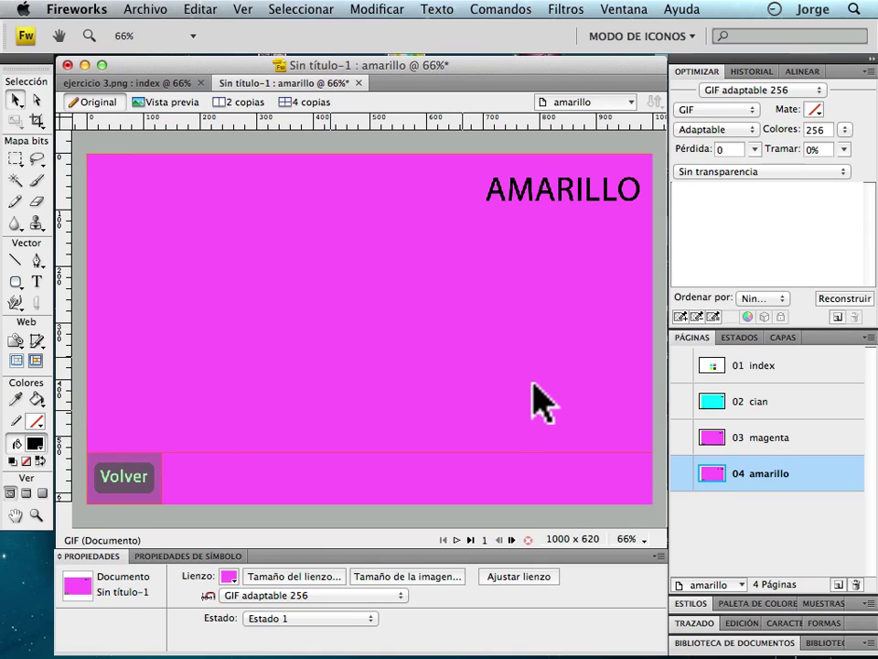
Make the amarillo canvas yellow, then duplicate the page as amarillo Copia.
left_click(227, 576)
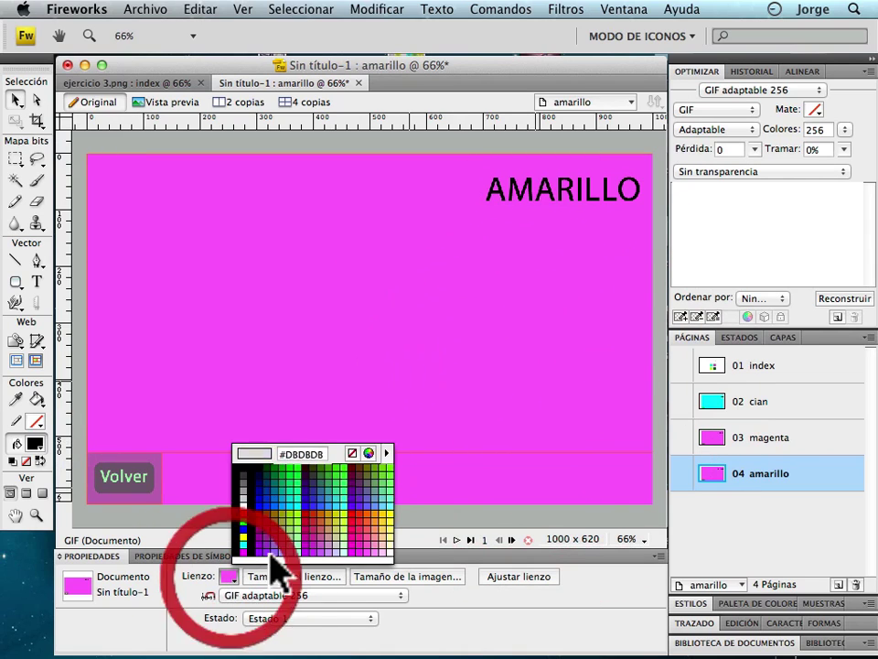
left_click(243, 527)
left_click(395, 402)
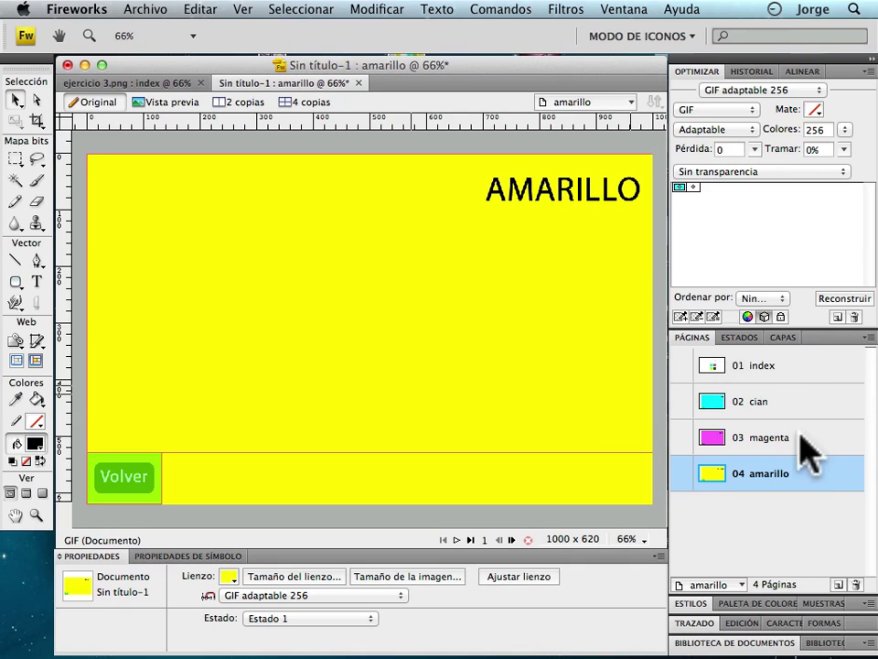
left_click_drag(780, 474, 834, 583)
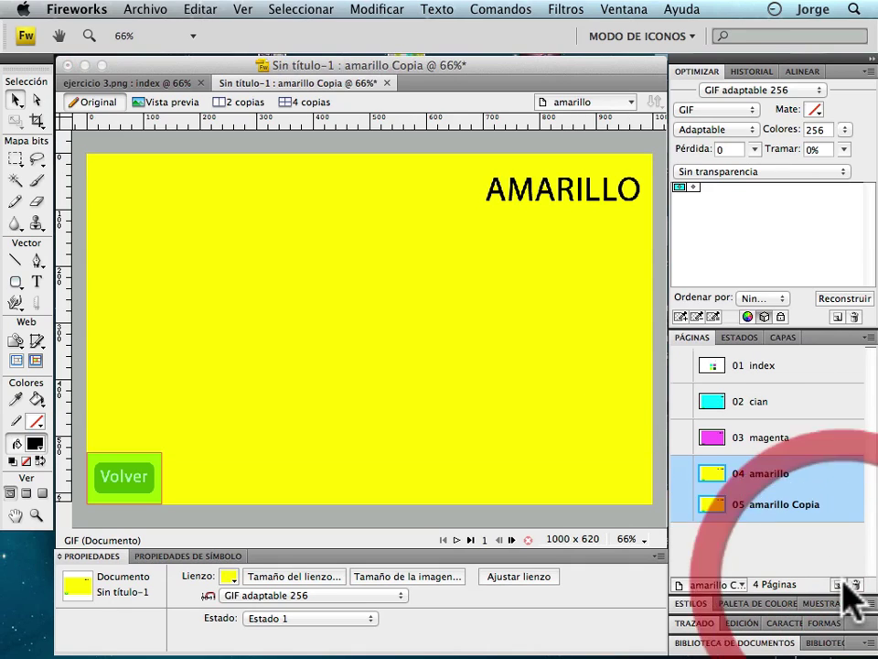
Rename the copied amarillo page to negro.
double_click(576, 192)
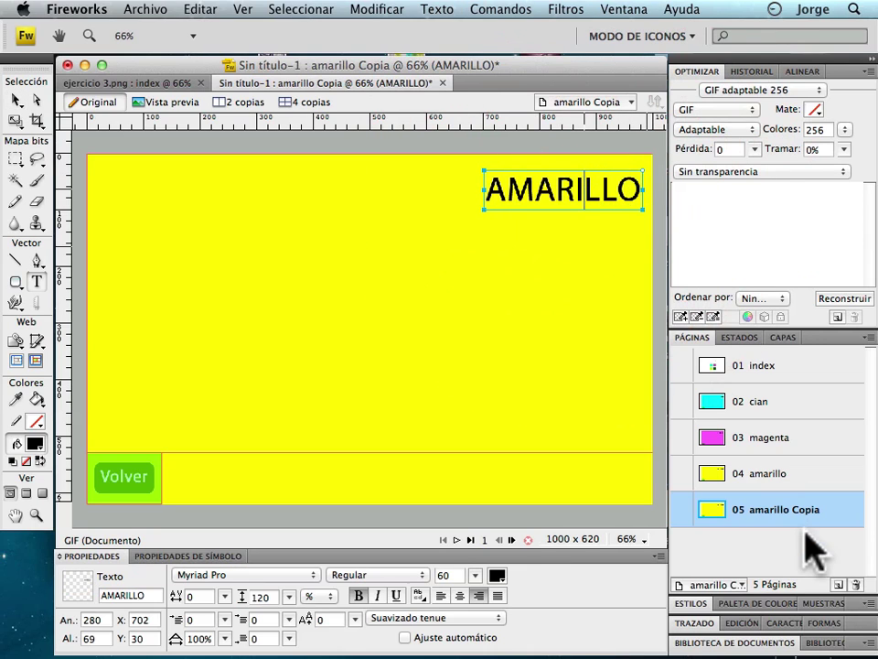
double_click(792, 510)
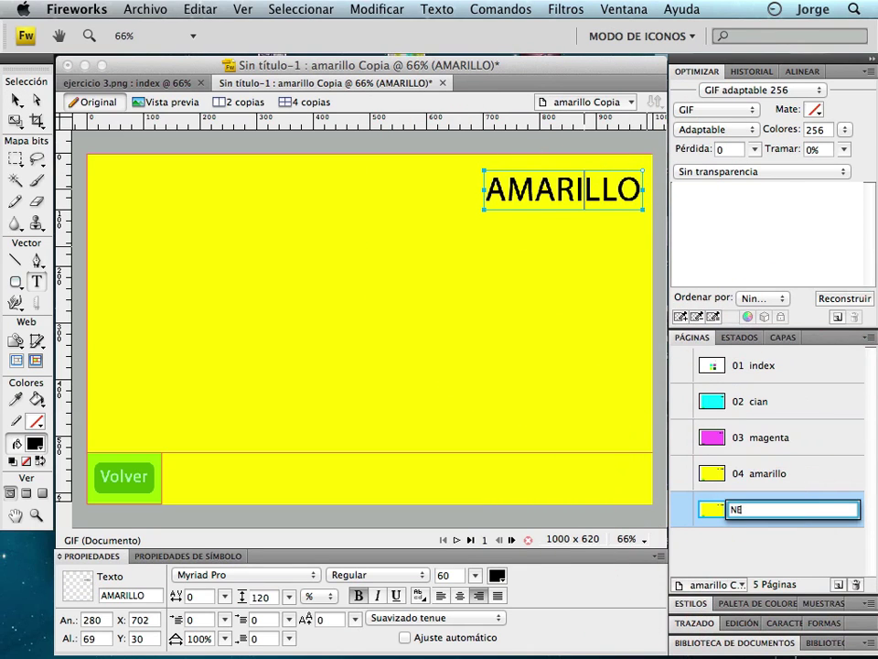
type("NEGRO")
key("Return")
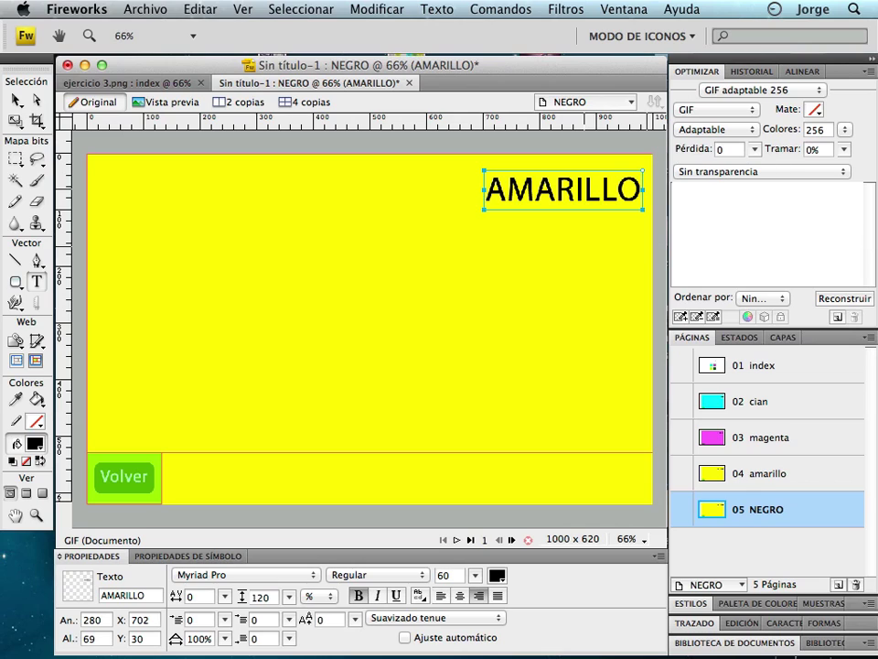
double_click(759, 511)
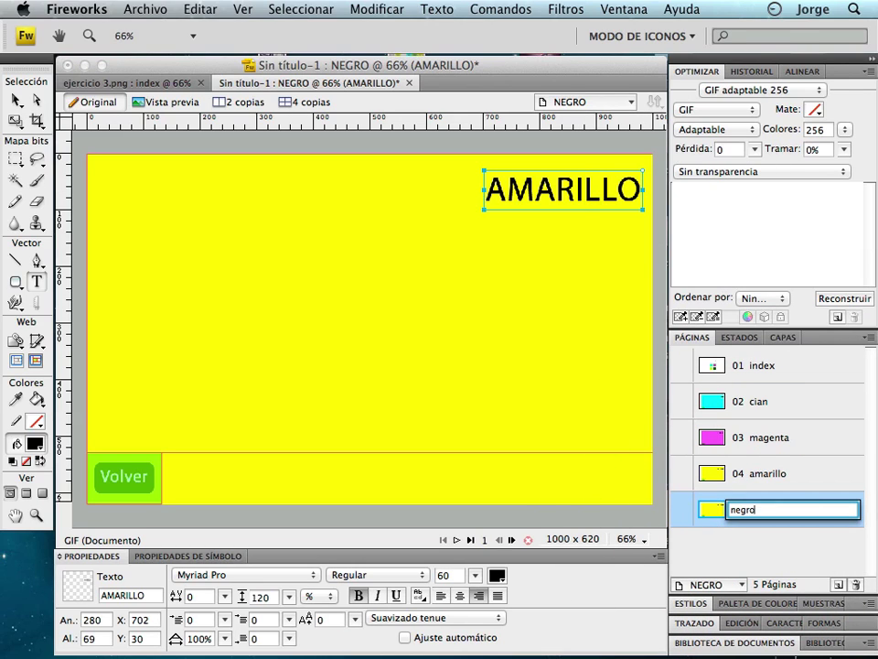
type("negro")
left_click(785, 549)
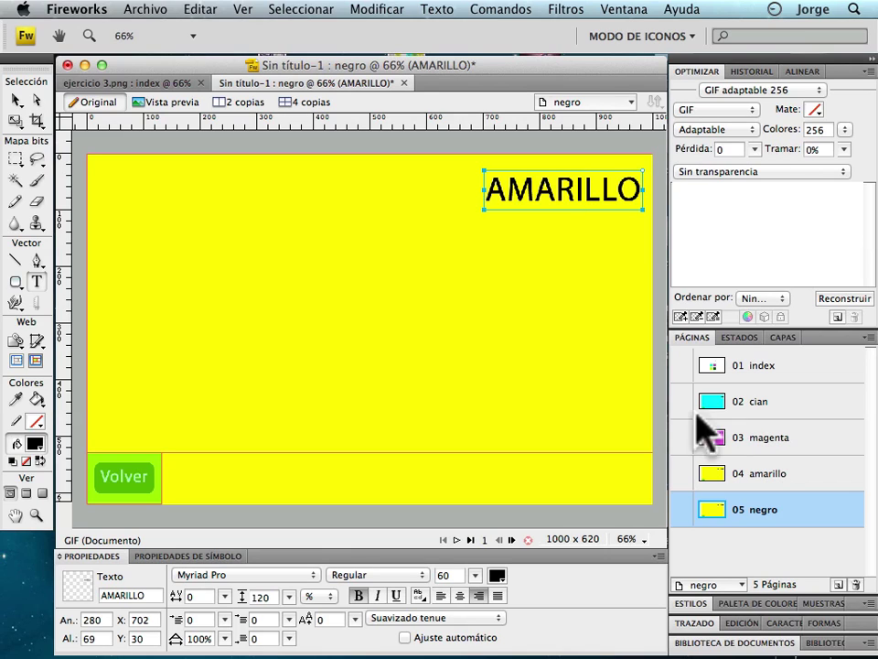
Replace the AMARILLO heading text with NEGRO.
double_click(604, 192)
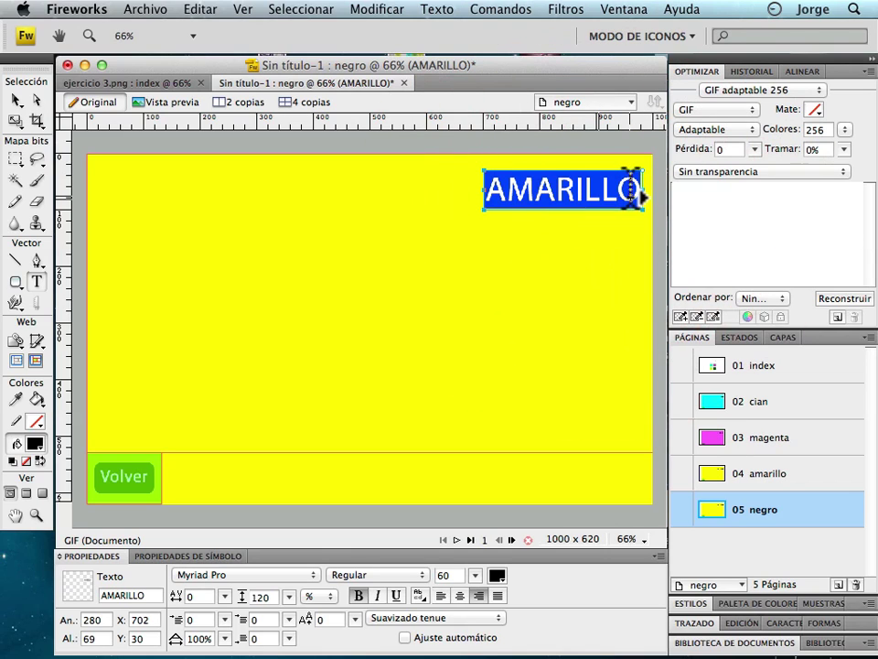
type("NEGRO")
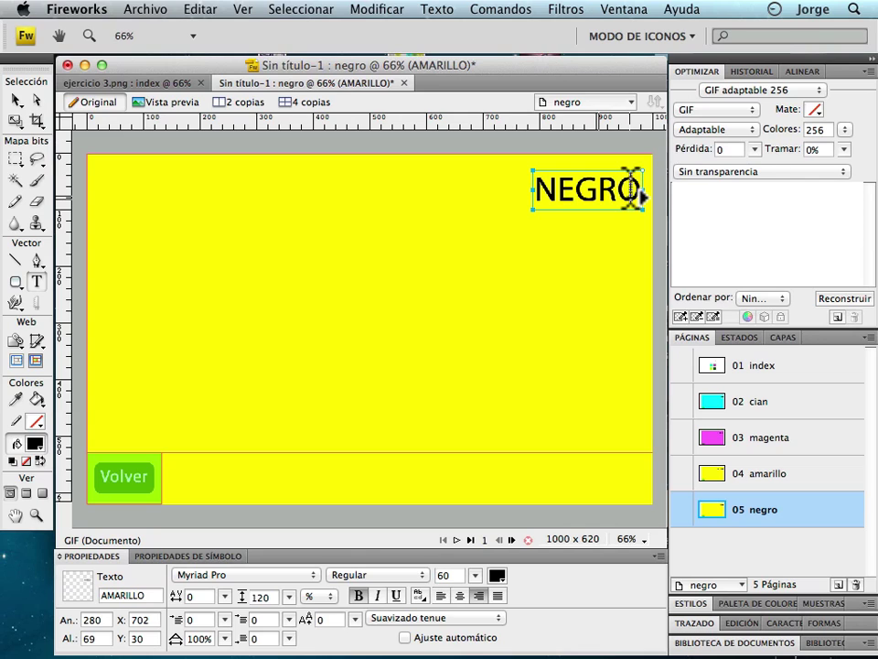
left_click(164, 266)
left_click(16, 100)
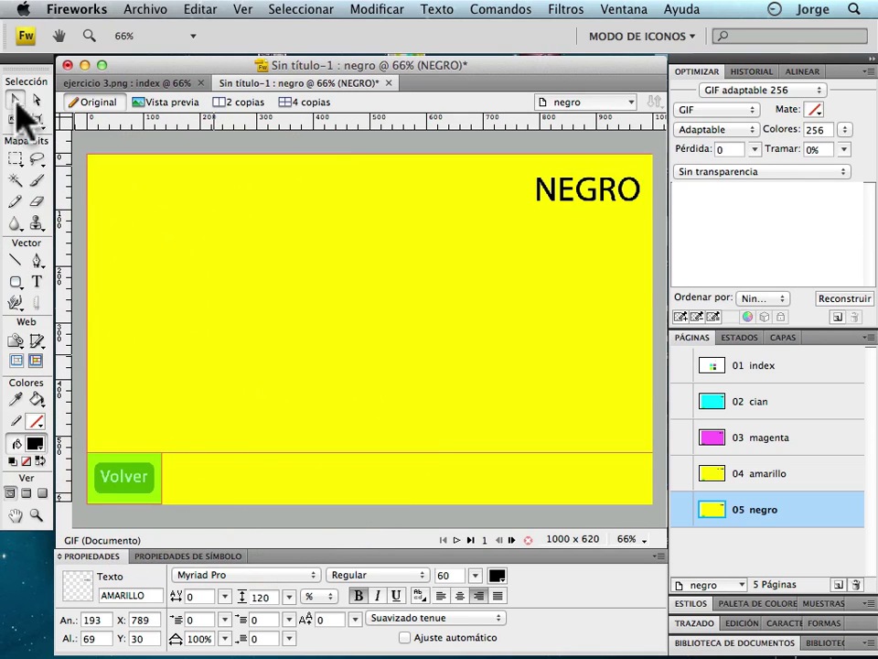
left_click(15, 359)
Set the negro page's canvas colour to black.
left_click(149, 484)
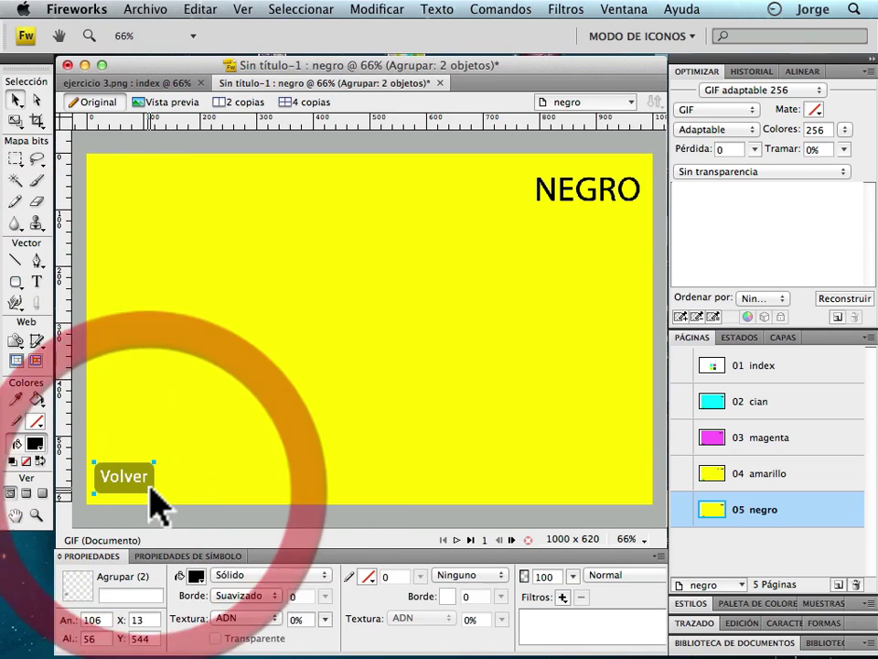
left_click(736, 338)
left_click(122, 478)
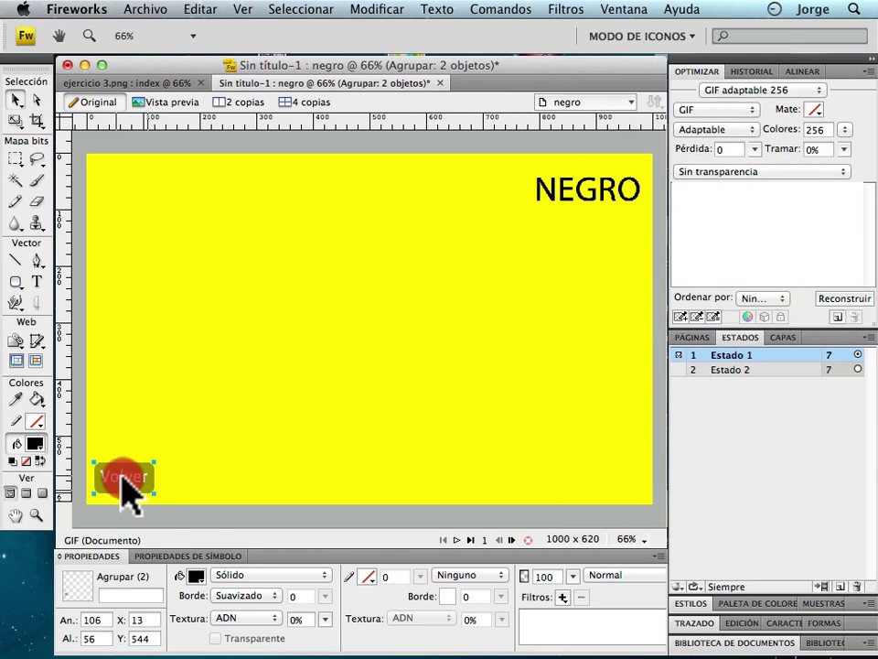
left_click(172, 423)
left_click(138, 470)
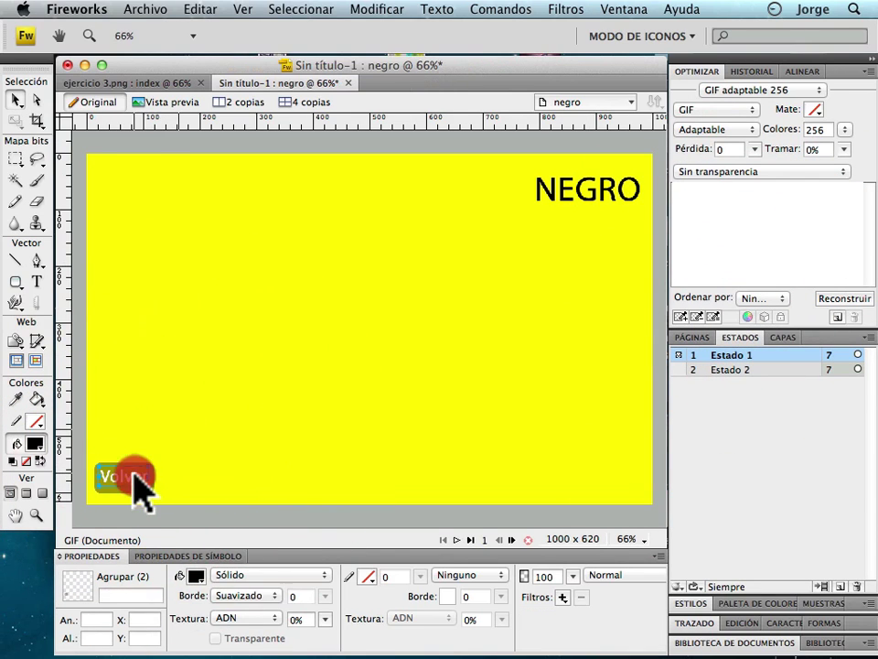
left_click(255, 454)
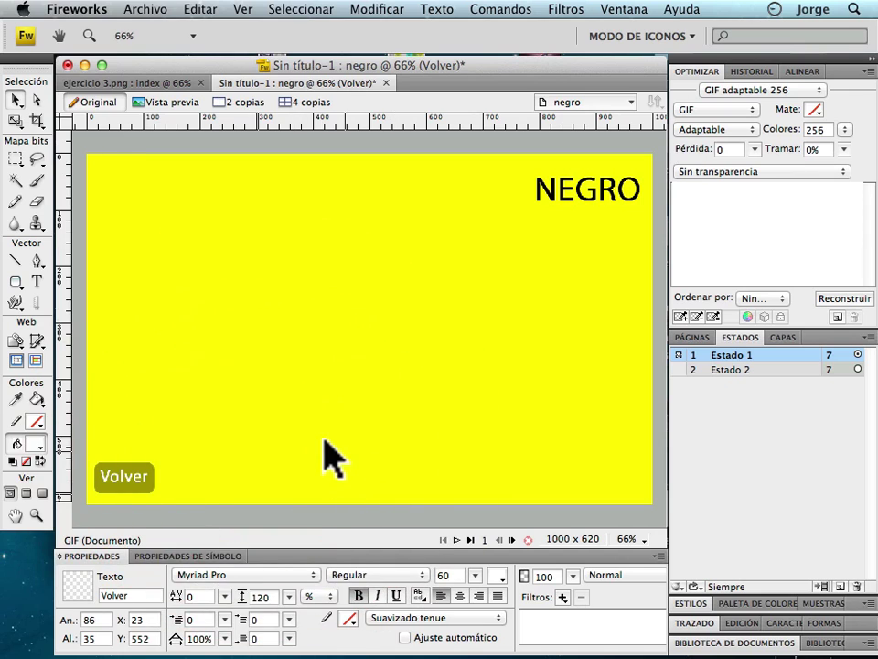
left_click(322, 437)
left_click(298, 531)
left_click(228, 578)
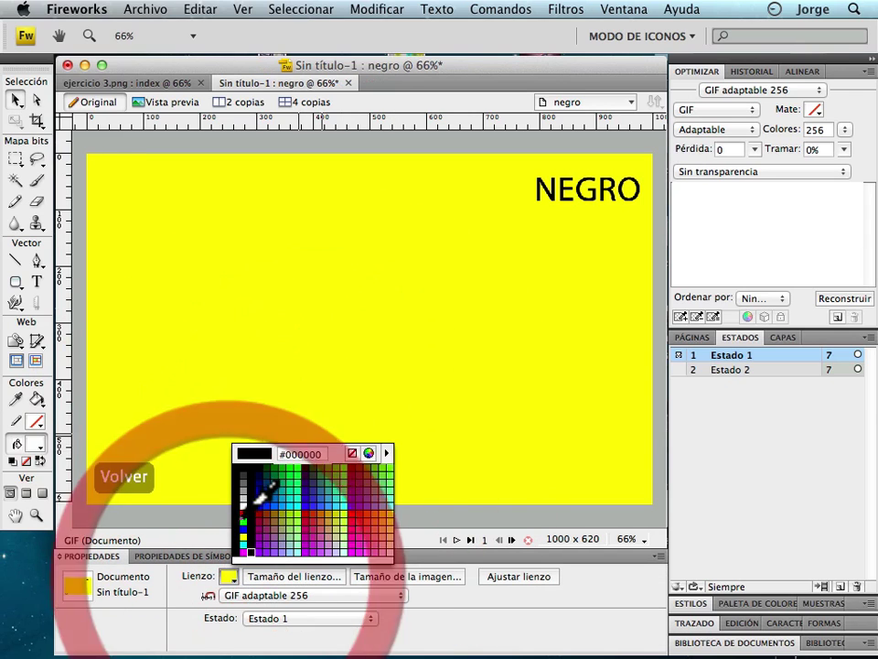
left_click(245, 505)
Make the NEGRO heading white in Myriad Pro and fill the Volver rectangle white.
left_click(583, 202)
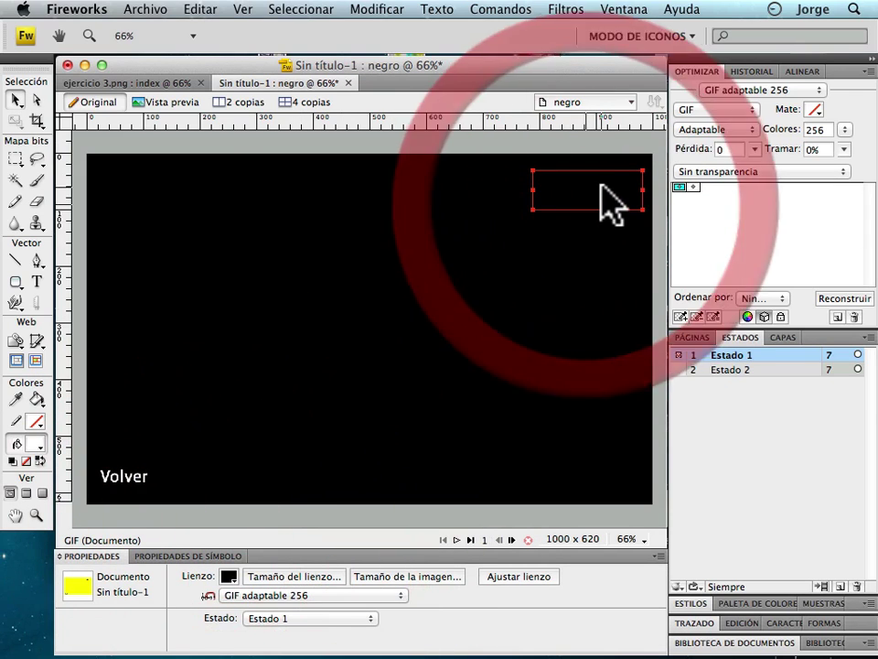
left_click(228, 577)
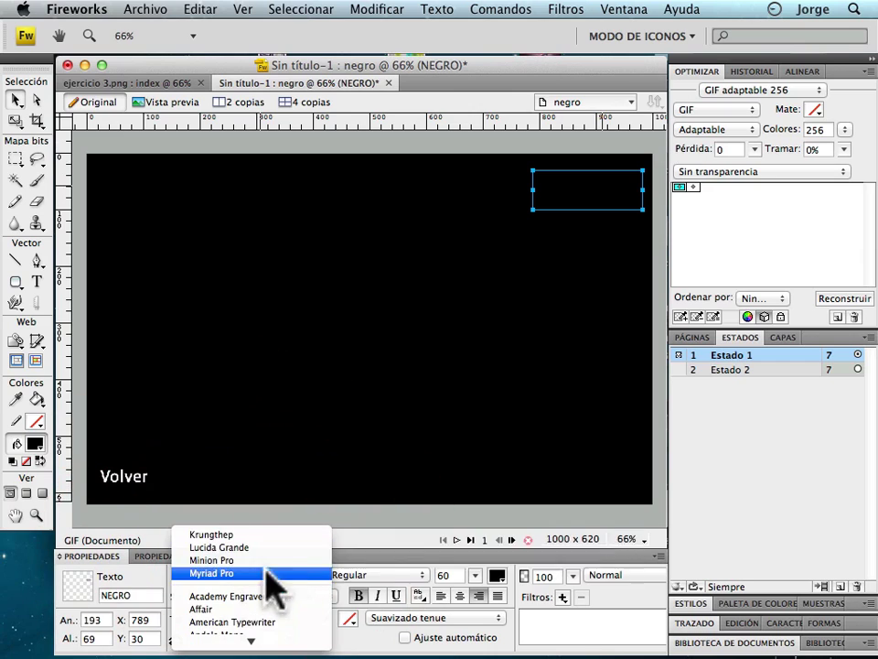
left_click(373, 431)
left_click(494, 575)
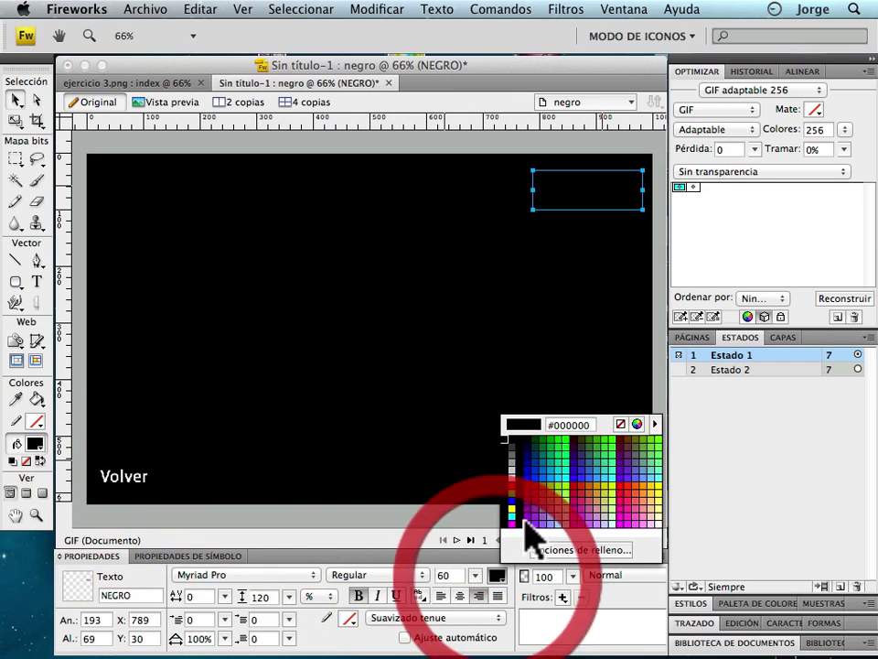
left_click(513, 470)
left_click(117, 489)
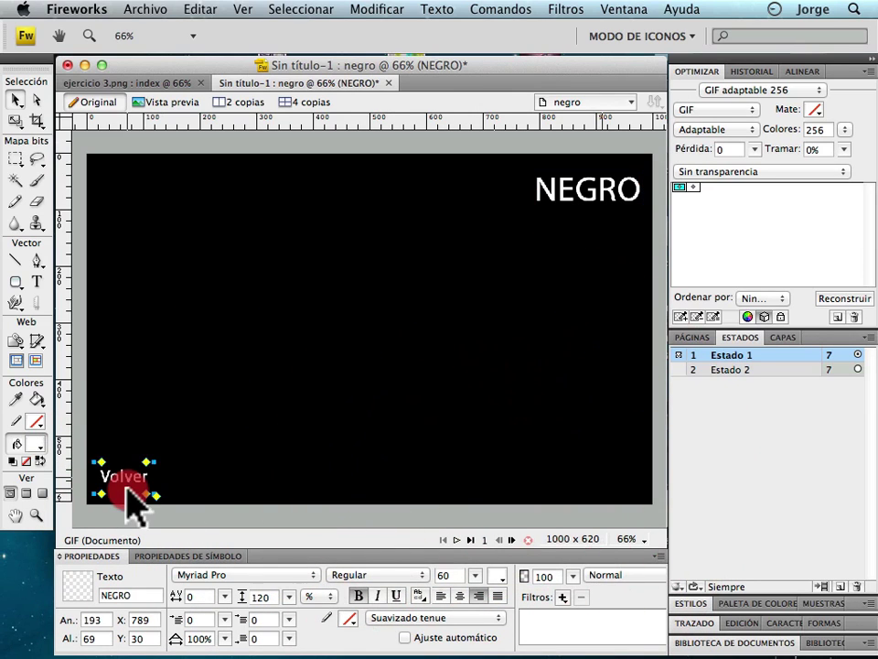
left_click(194, 574)
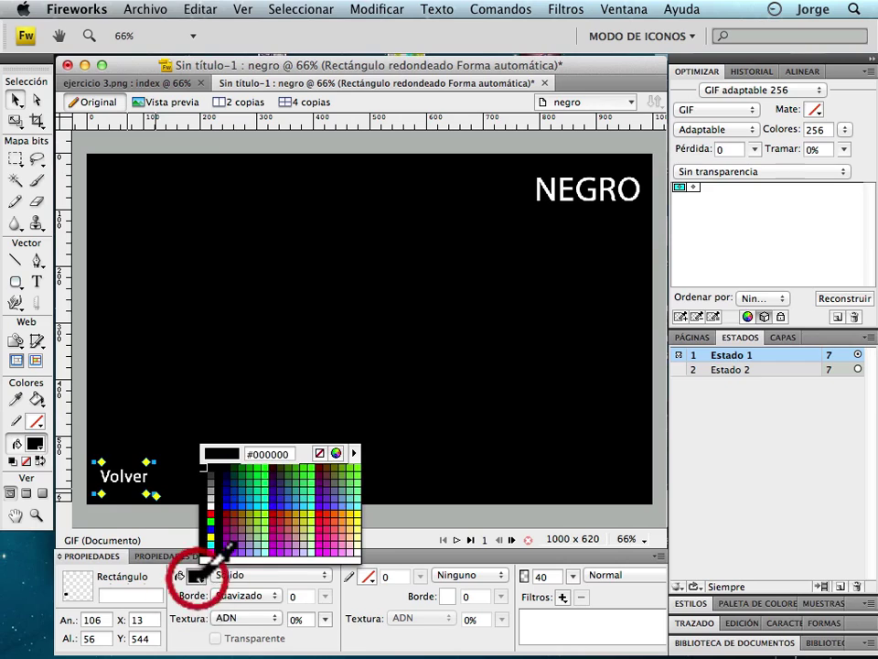
left_click(209, 503)
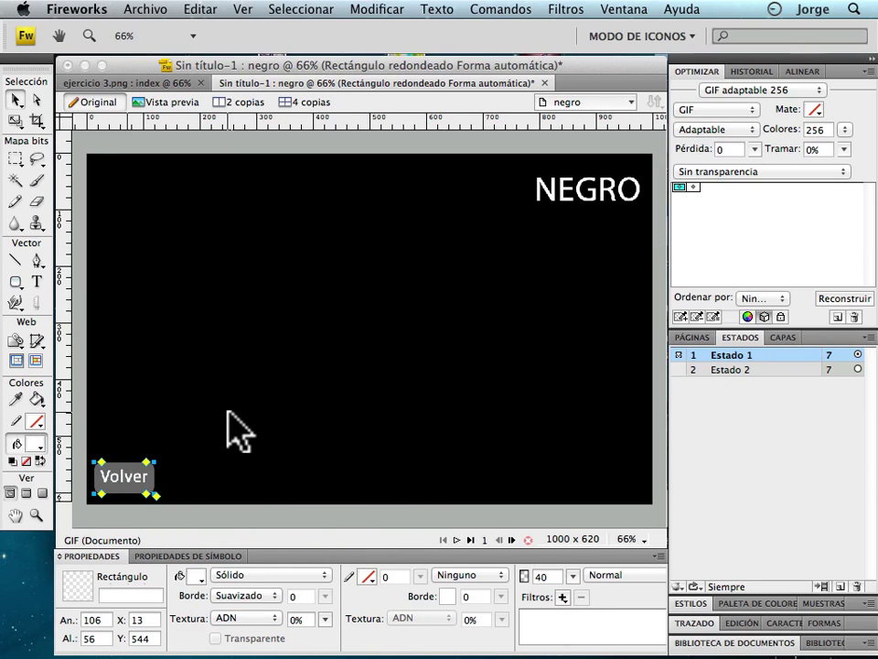
In state 2, fill the Volver rectangle white and make its text black.
left_click(764, 369)
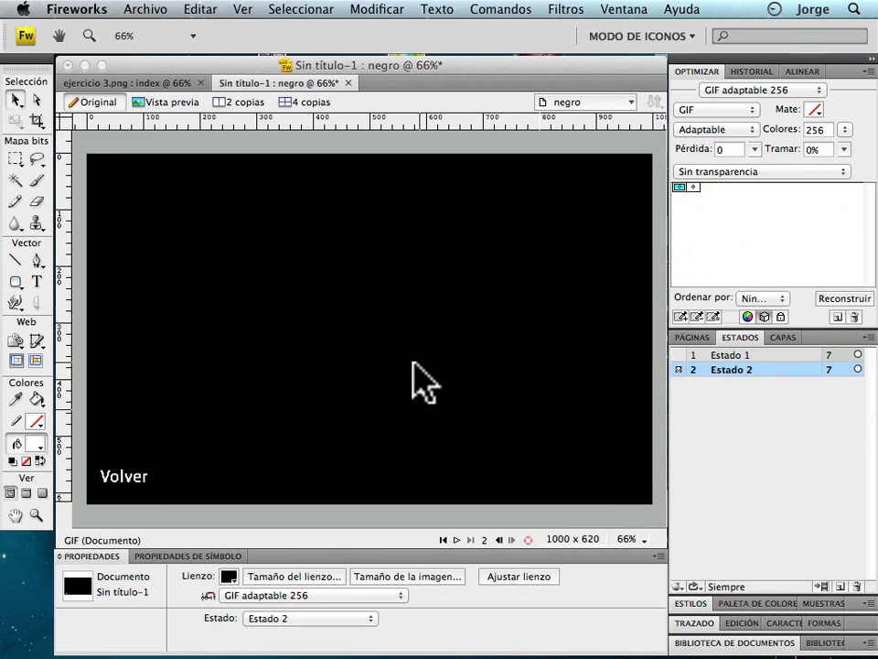
left_click(151, 486)
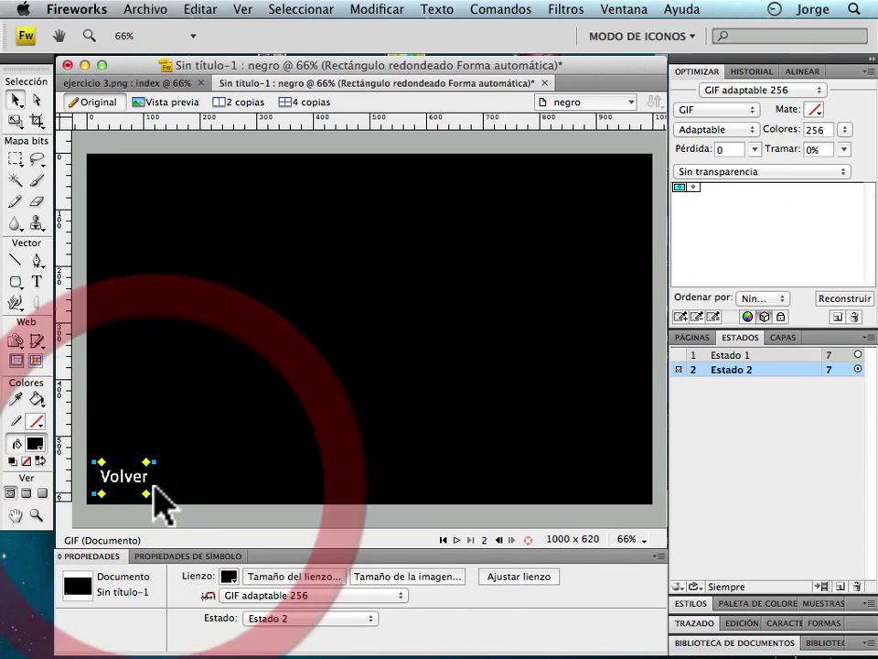
left_click(196, 575)
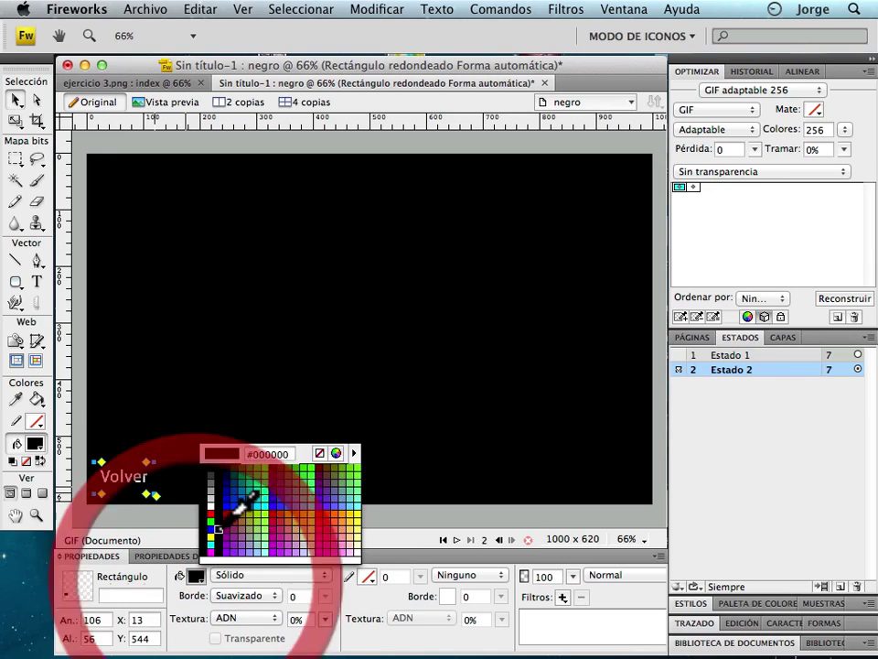
left_click(220, 487)
left_click(138, 483)
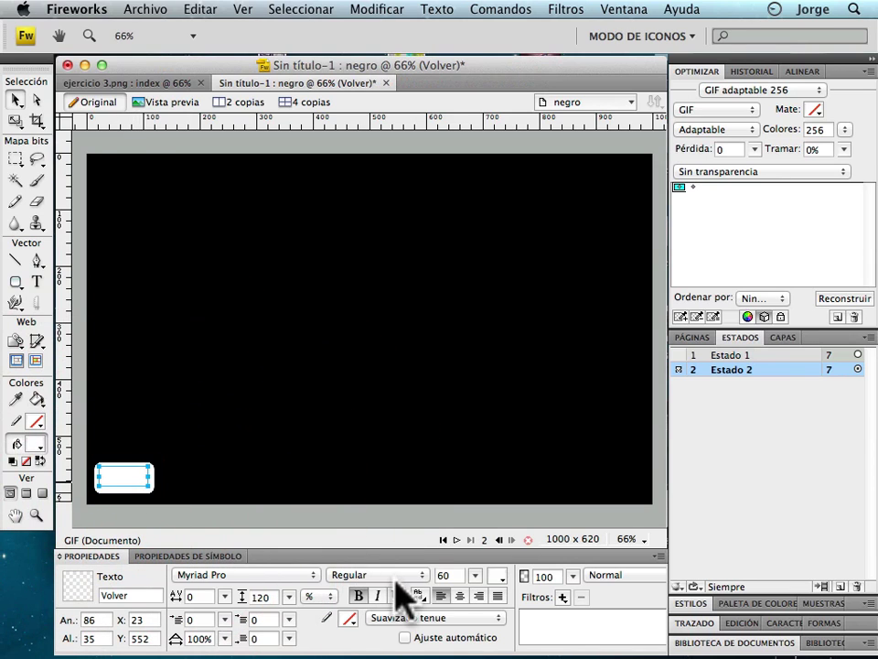
left_click(498, 576)
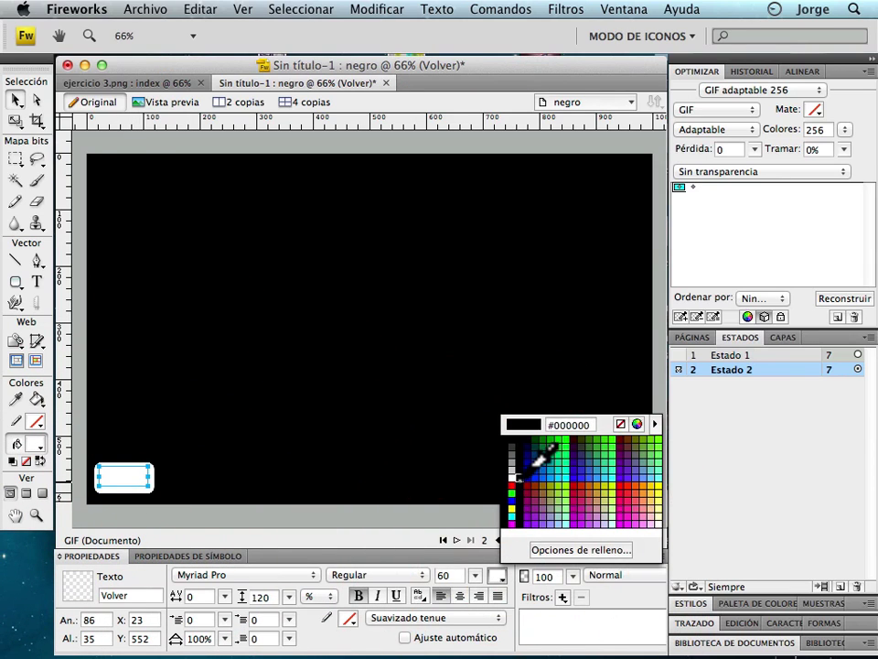
left_click(523, 449)
Compare the button across states 1 and 2, ending on state 1.
left_click(773, 355)
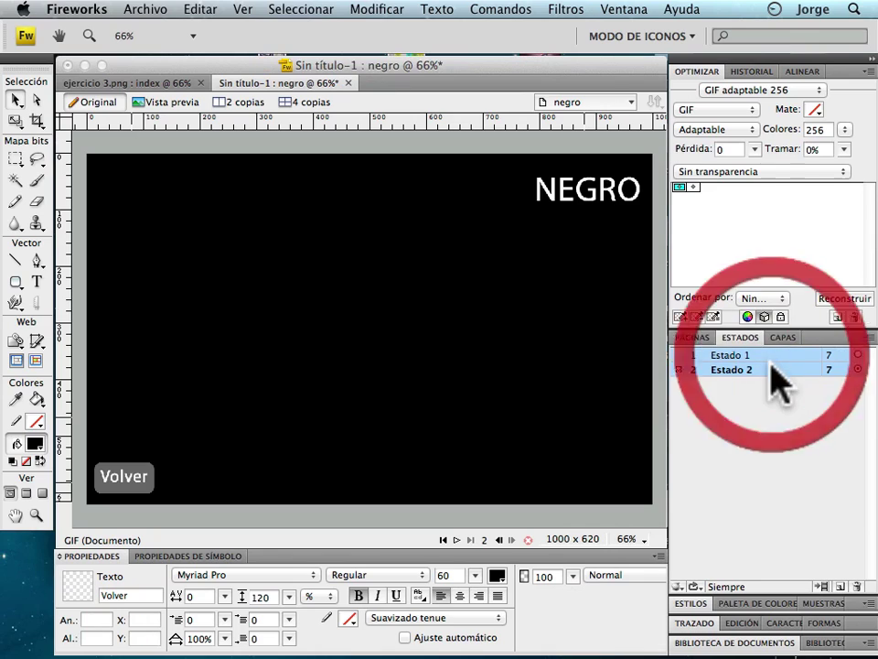
left_click(775, 370)
left_click(311, 421)
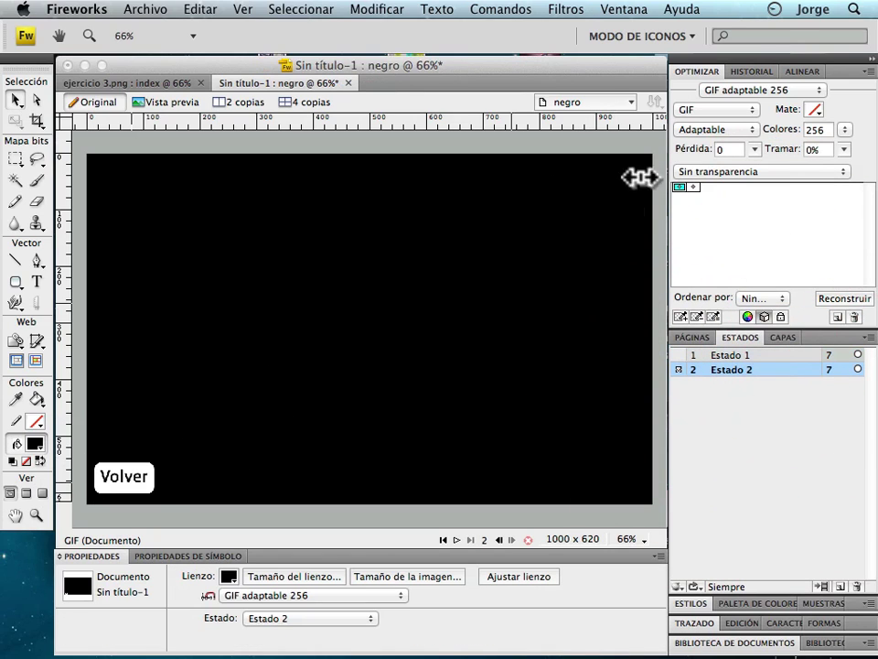
left_click(742, 355, "shift")
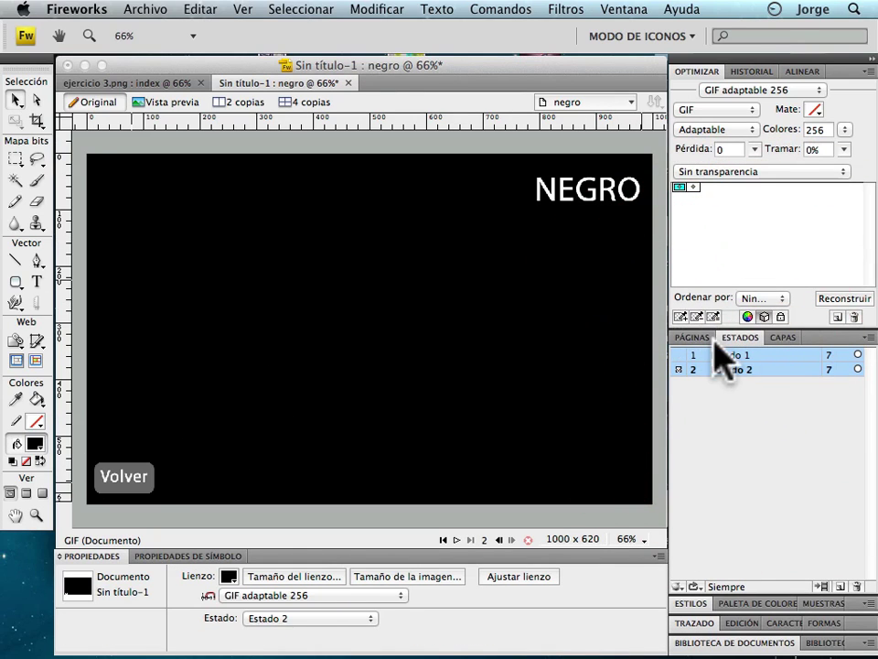
left_click(723, 355)
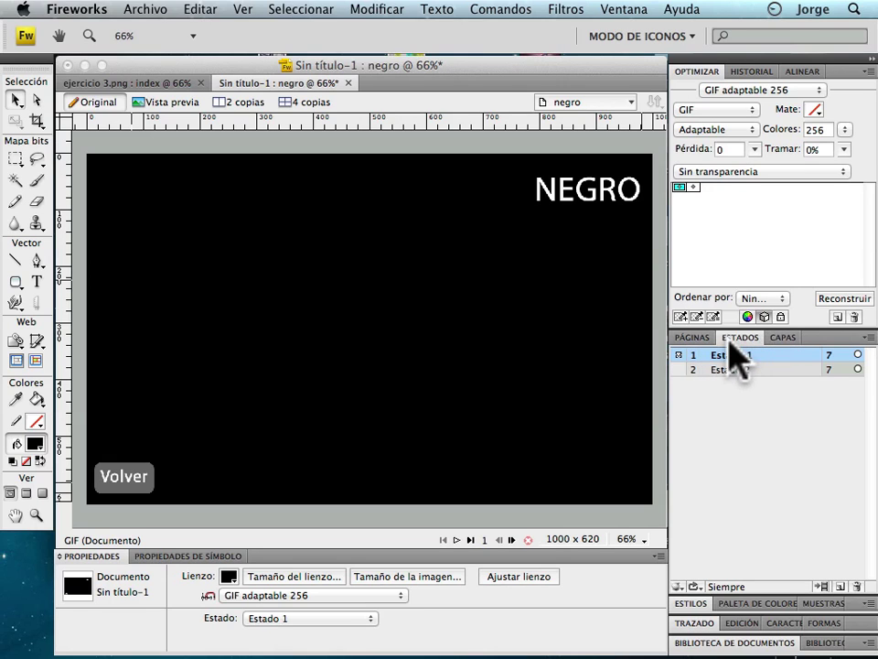
On the 01 index page, link the lower-left yellow-green square's slice to amarillo.htm.
left_click(693, 338)
left_click(732, 366)
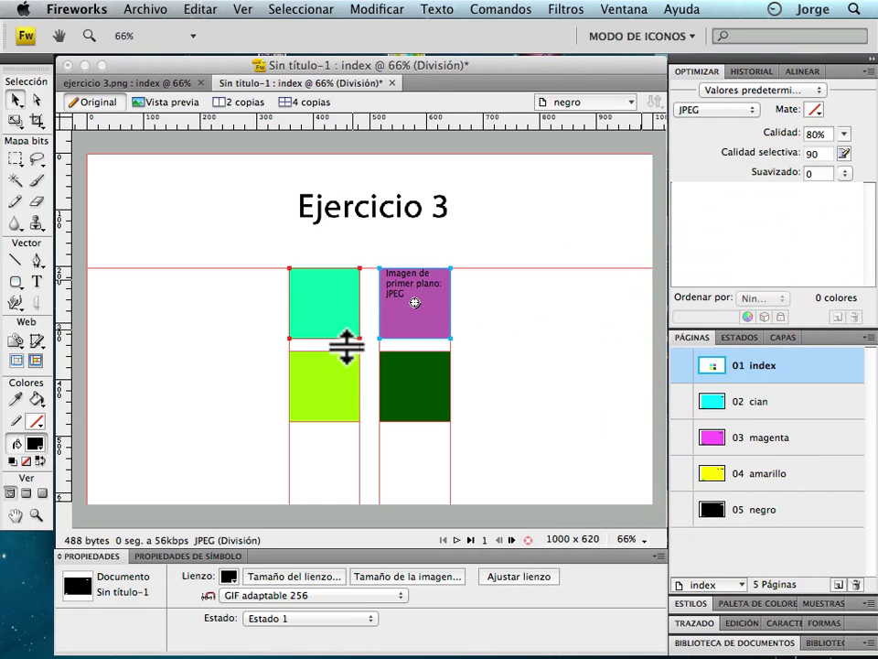
left_click(329, 370)
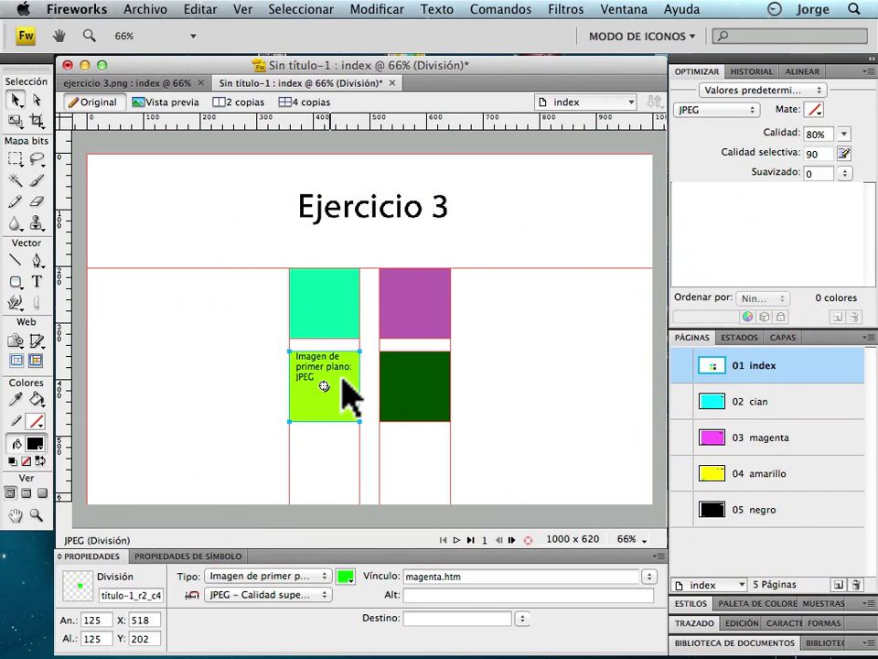
left_click(335, 388)
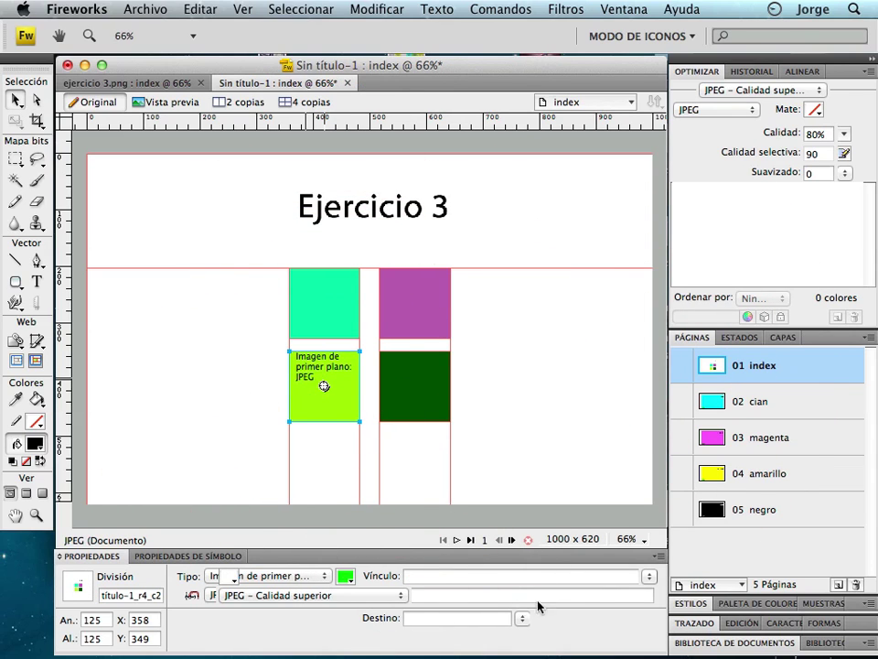
left_click(650, 576)
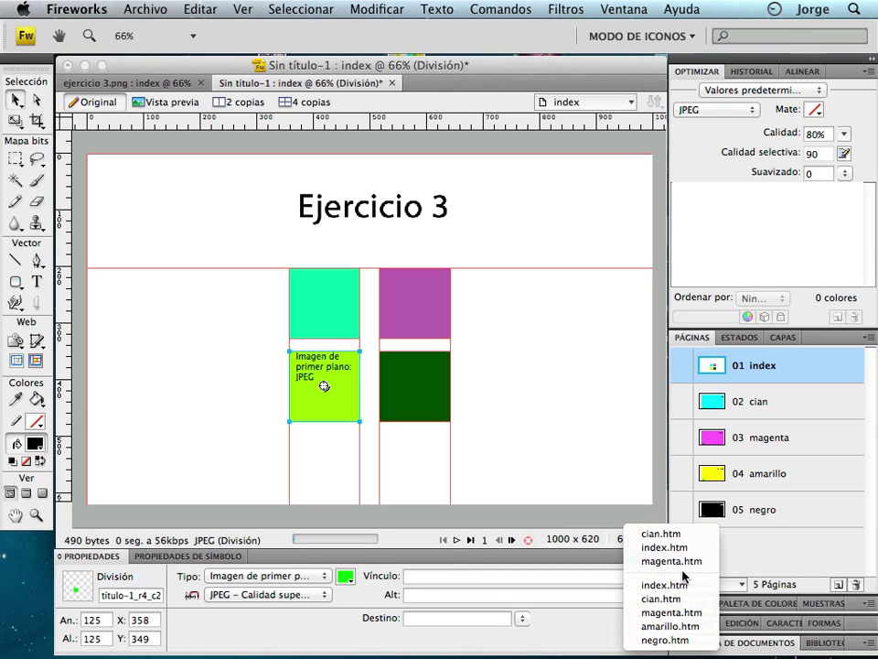
left_click(610, 575)
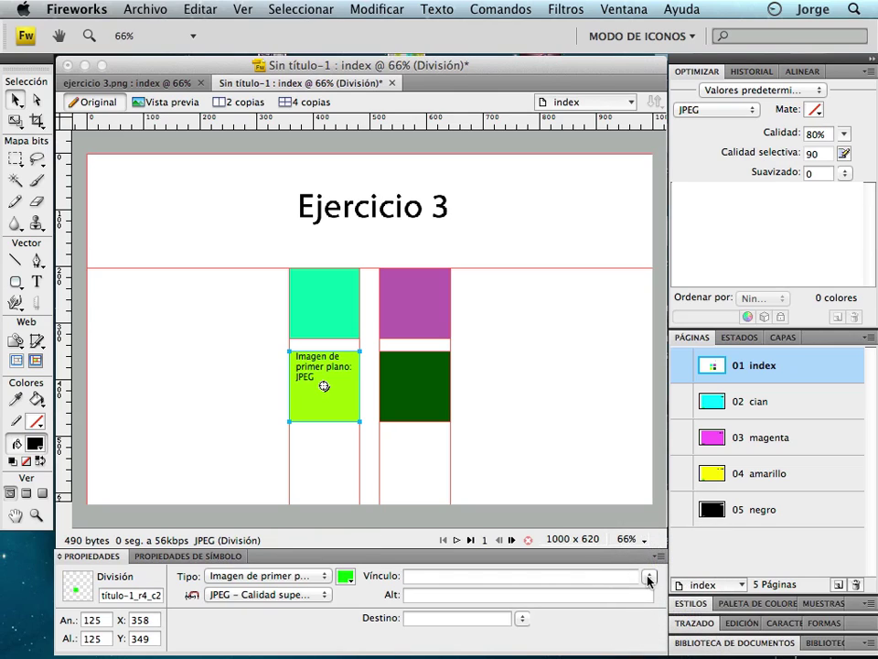
left_click(652, 576)
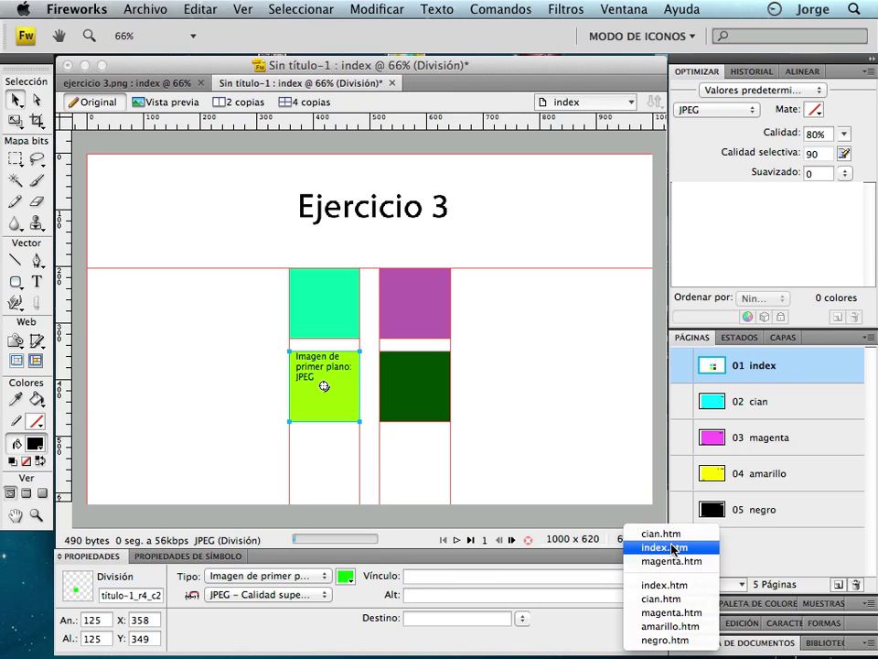
left_click(525, 577)
left_click(525, 576)
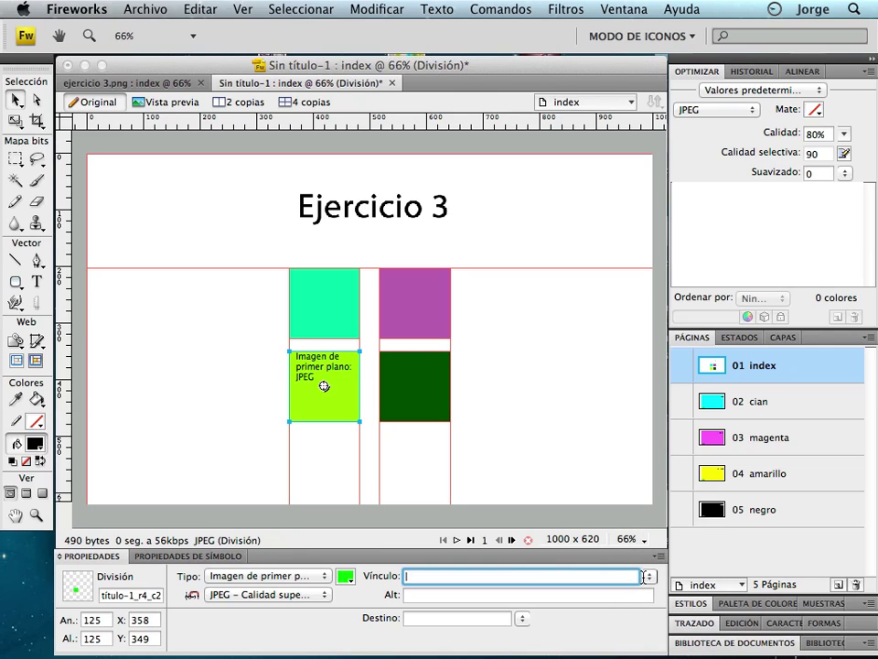
left_click(651, 577)
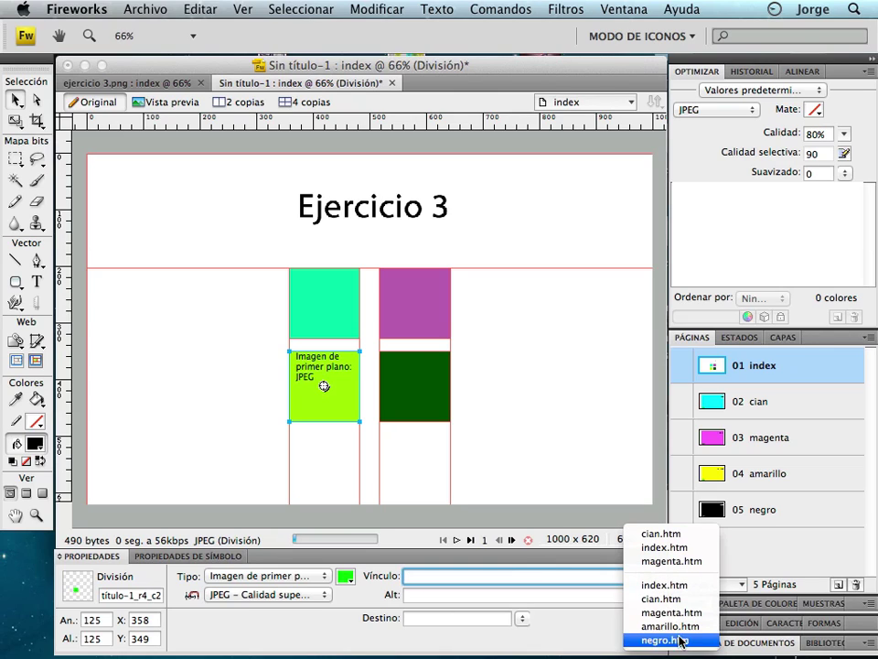
left_click(681, 626)
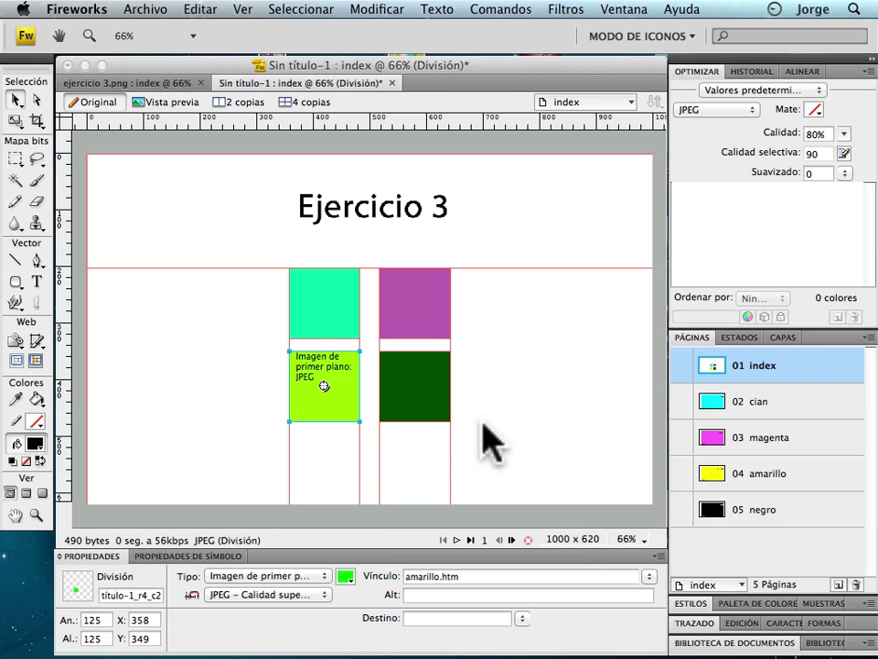
Link the dark green lower-right square's slice to negro.htm and preview the index page.
left_click(416, 388)
left_click(425, 400)
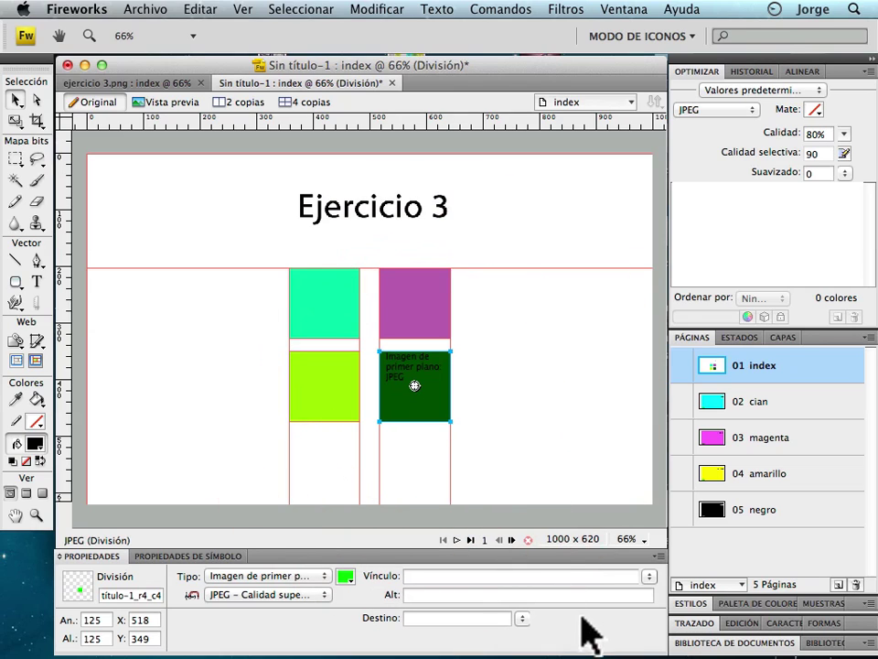
left_click(648, 577)
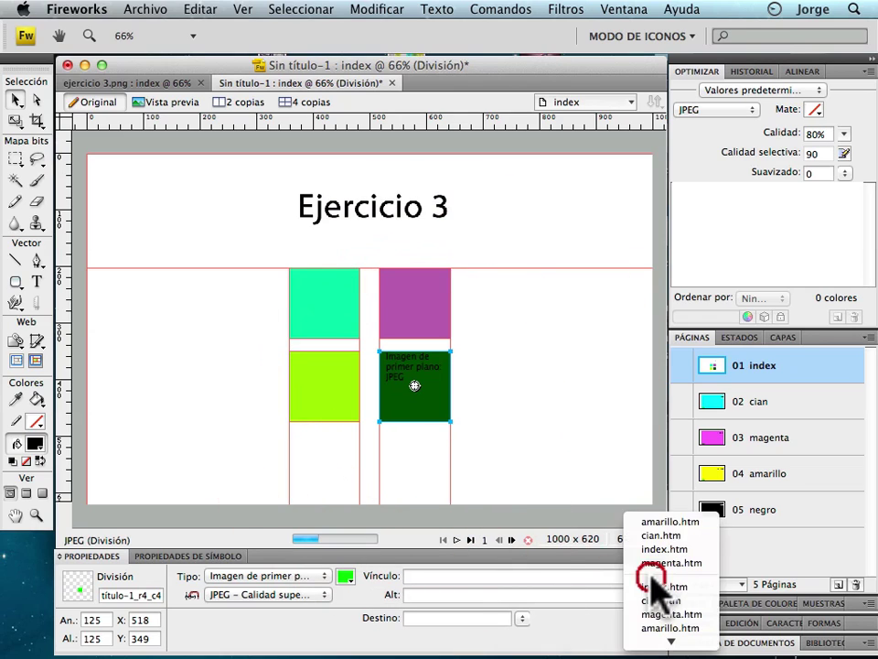
left_click(681, 642)
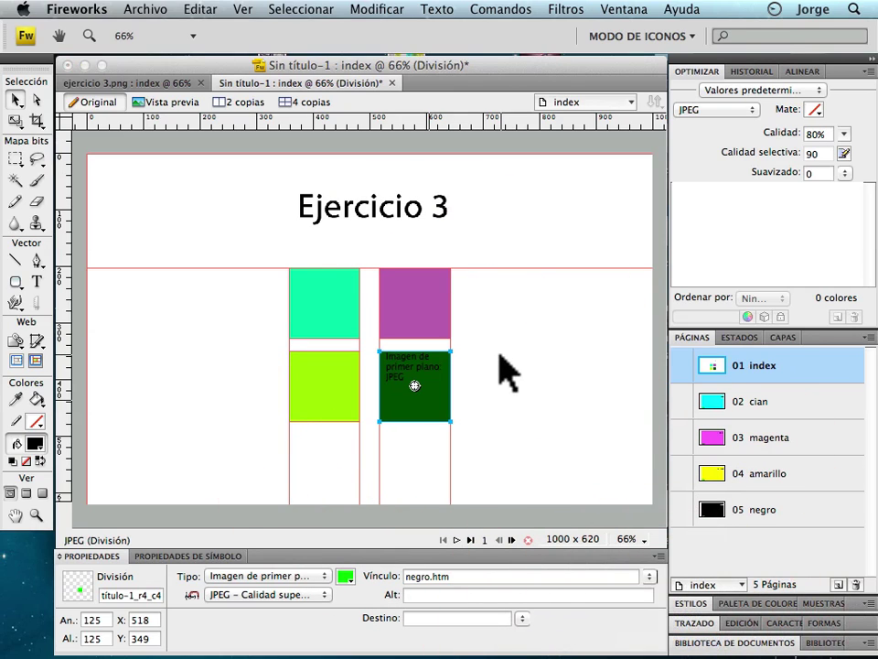
left_click(504, 370)
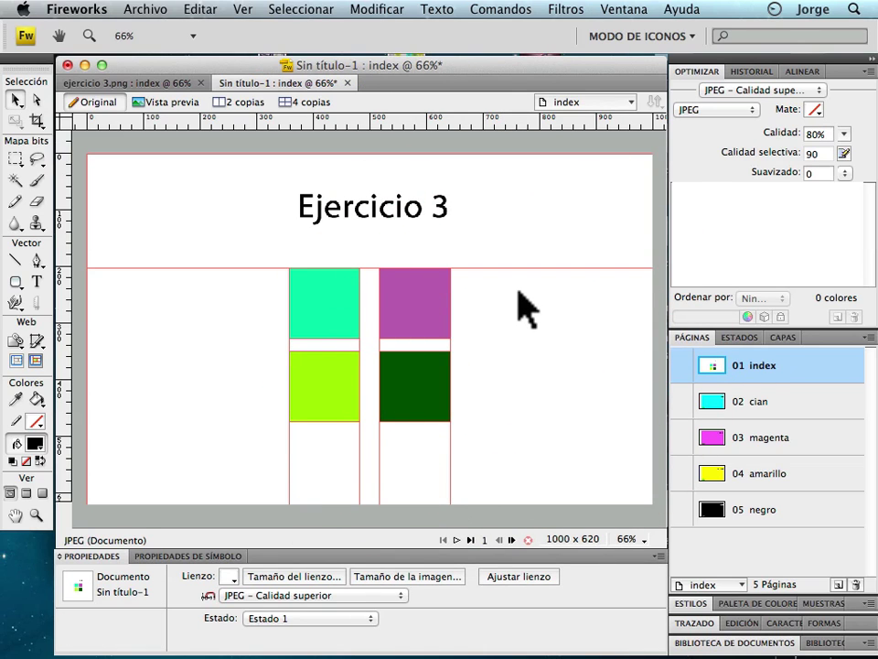
left_click(182, 107)
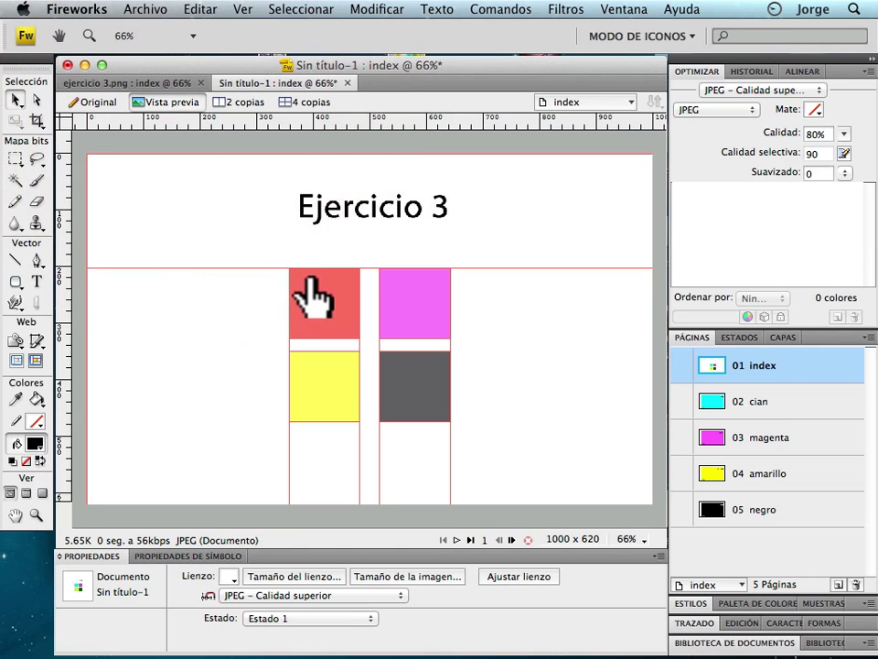
Try the cyan and magenta squares in preview, confirming magenta.htm, then open the cian page.
left_click(317, 302)
left_click(428, 291)
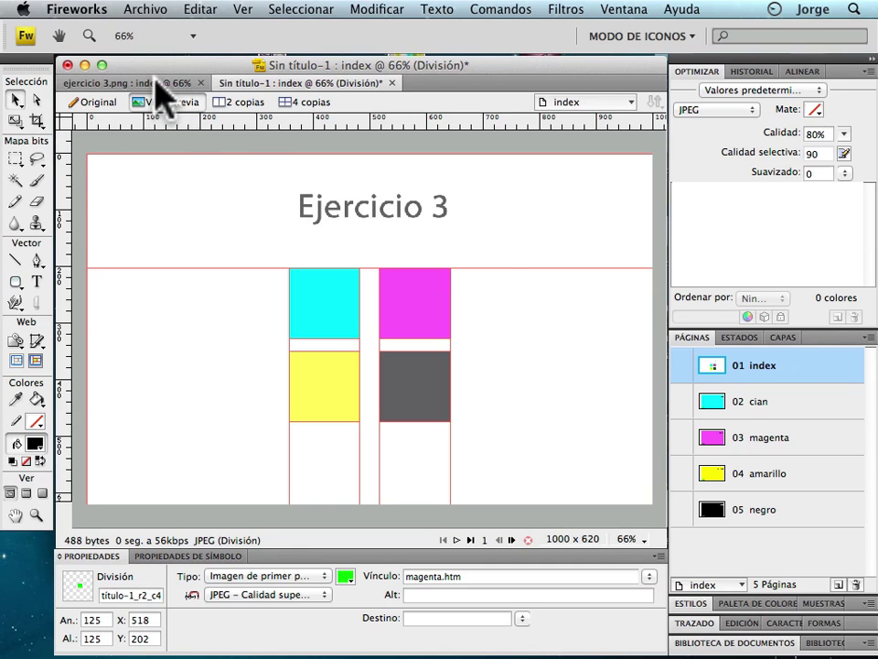
left_click(512, 294)
left_click(796, 400)
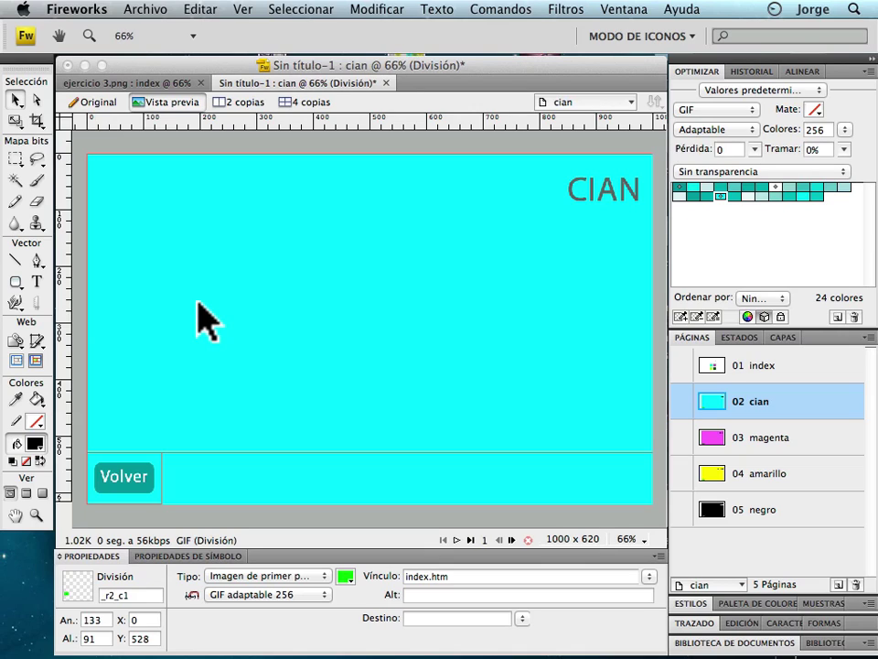
On 03 magenta, hide slice overlays and draw a large central slice in Original view, then open 04 amarillo.
left_click(804, 439)
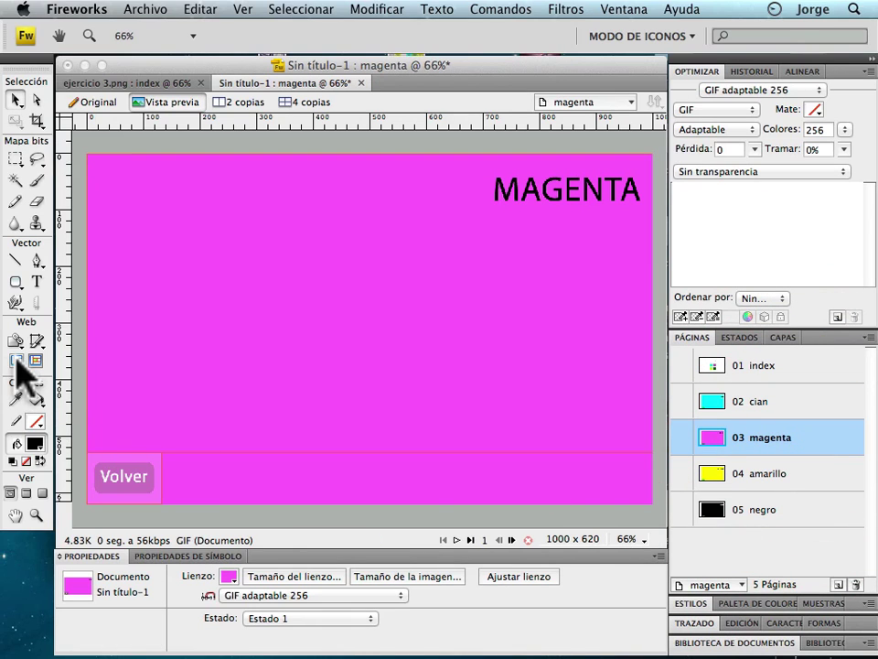
left_click(16, 360)
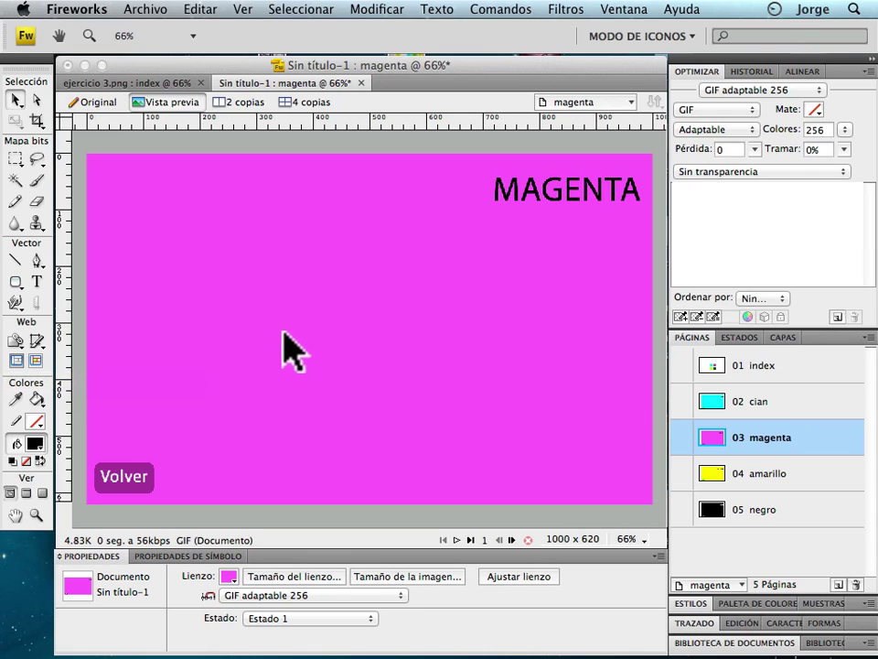
left_click(743, 338)
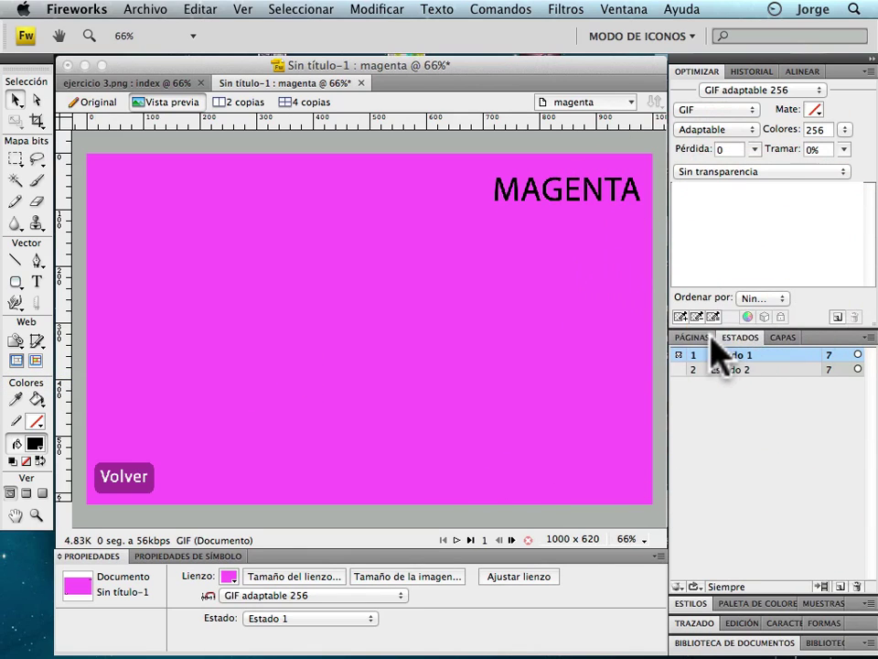
left_click(693, 337)
left_click(741, 338)
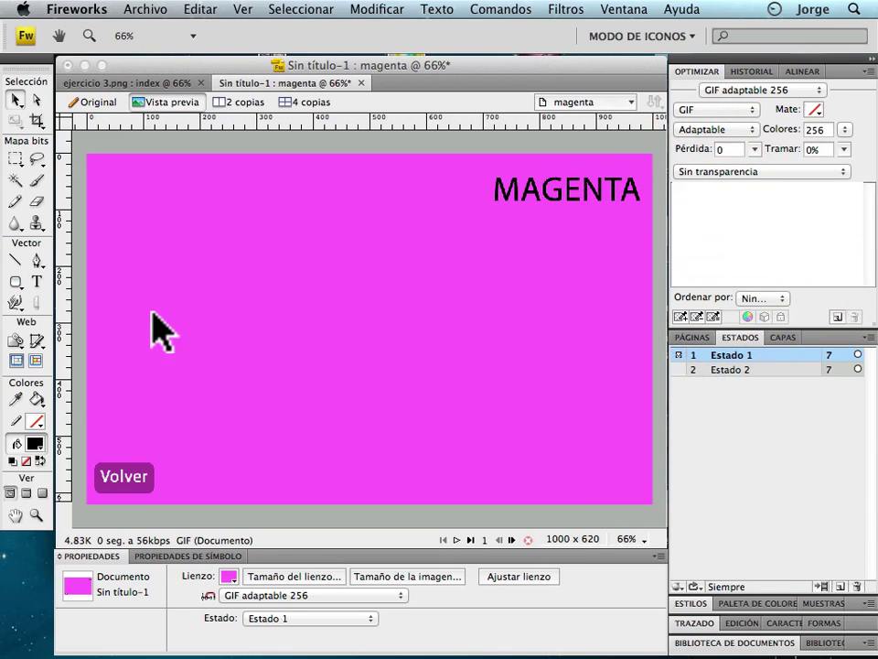
left_click(37, 340)
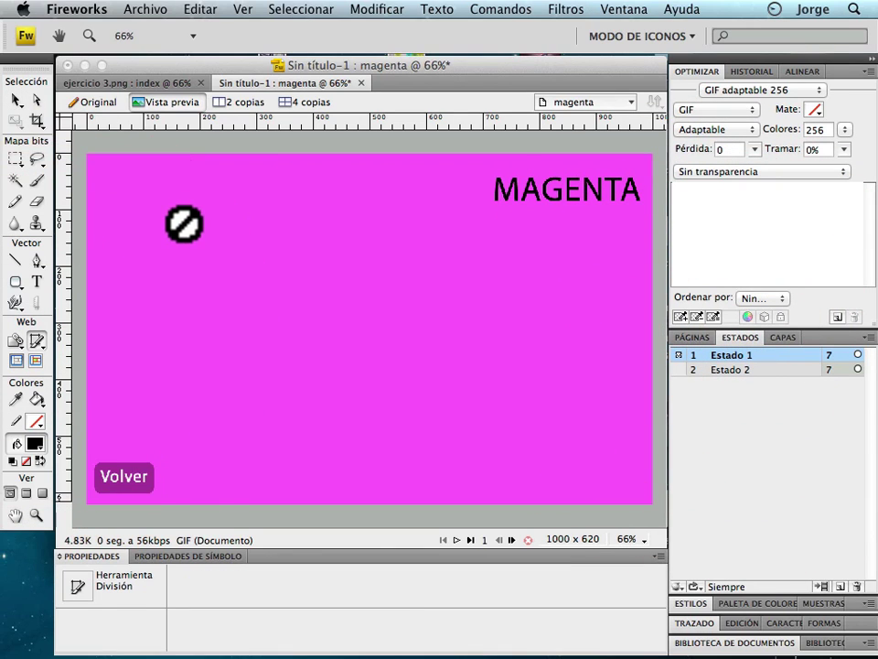
left_click(94, 101)
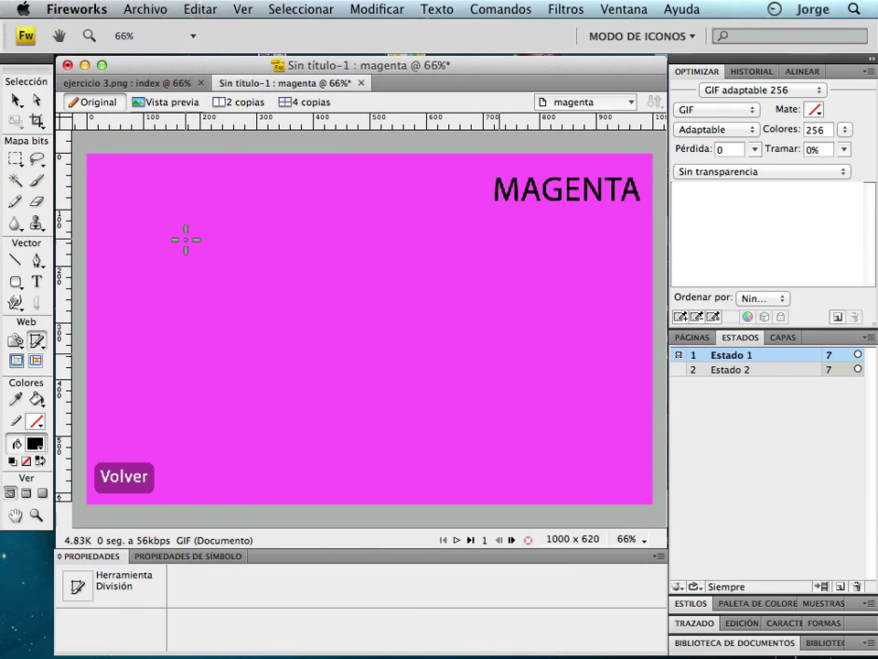
left_click_drag(181, 224, 512, 451)
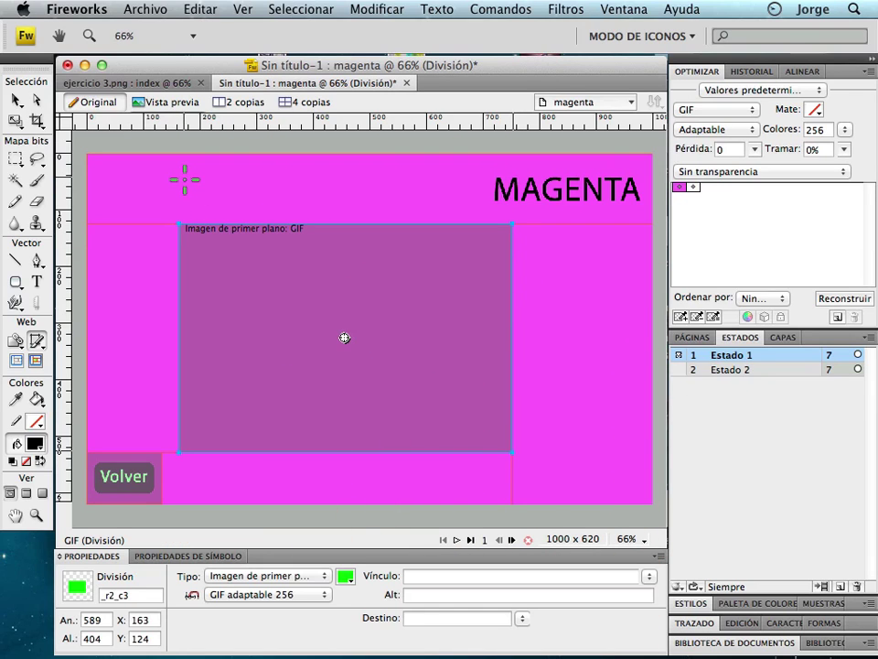
left_click(693, 337)
left_click(757, 481)
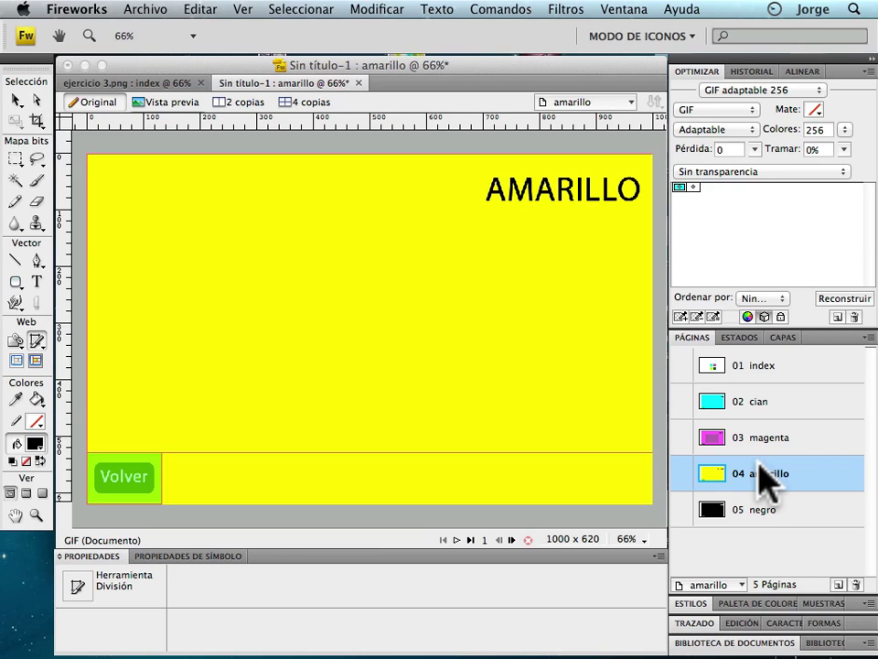
Inspect the amarillo Volver slice's behaviours, then view the negro page and the ejercicio 3.png example.
left_click(16, 100)
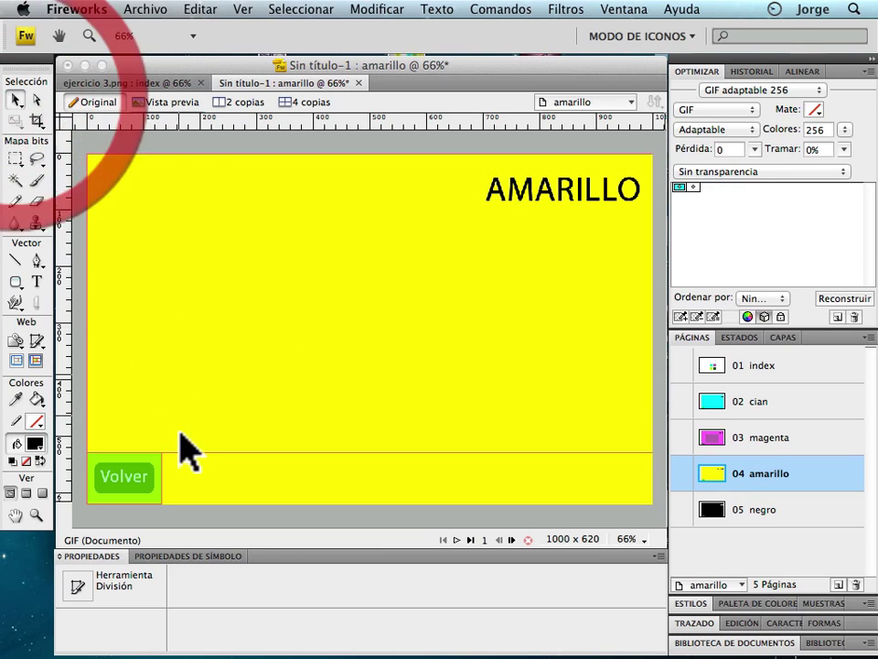
left_click(124, 478)
left_click(124, 477)
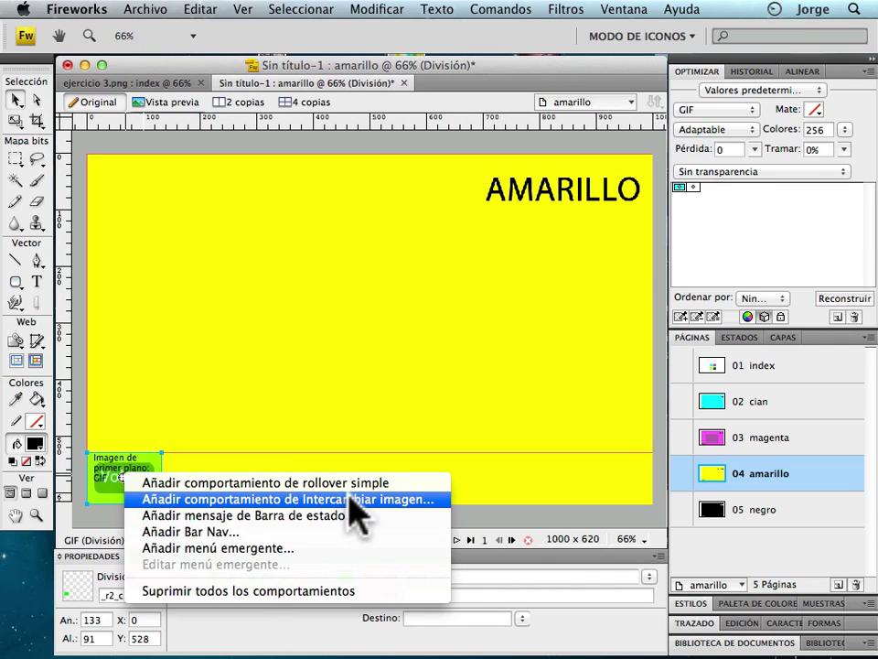
left_click(480, 362)
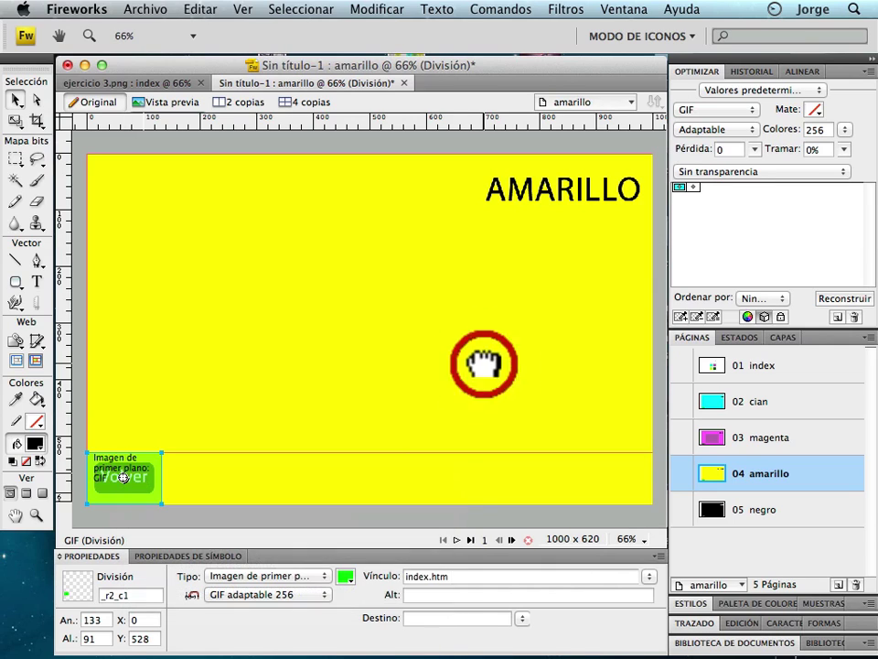
left_click(768, 509)
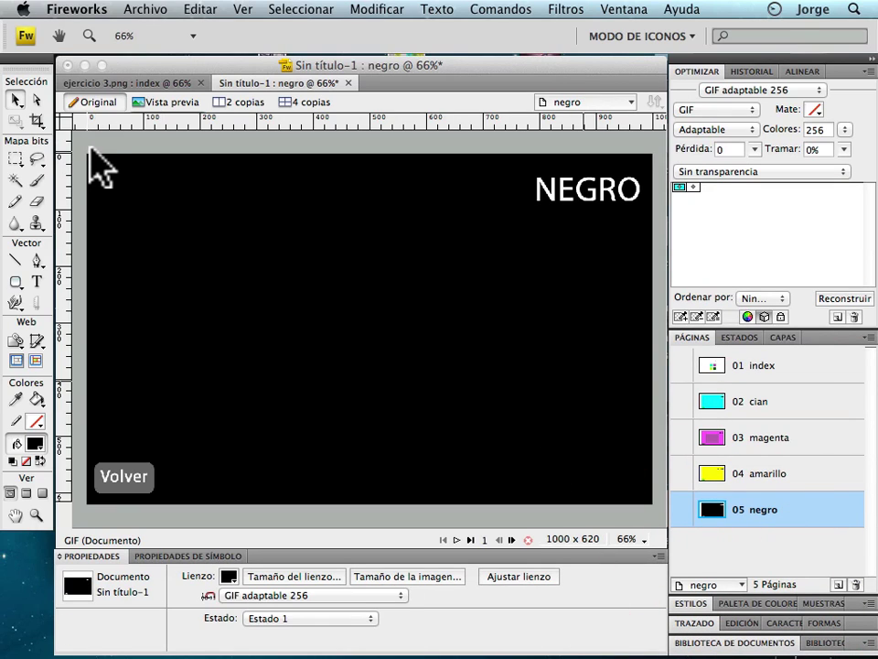
left_click(142, 82)
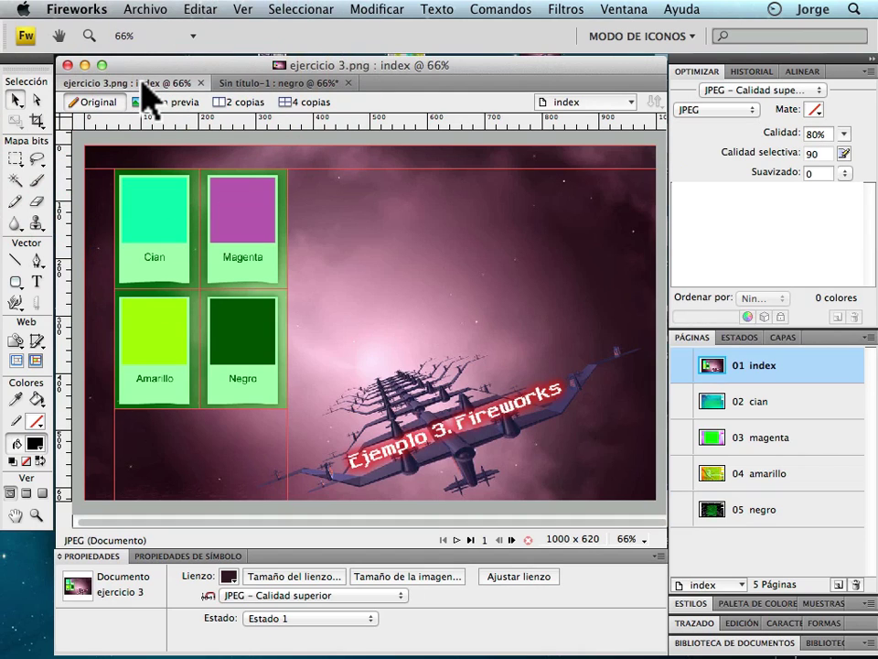
In the ejercicio 3 index document, link the Cian slice to cian.htm.
left_click(290, 84)
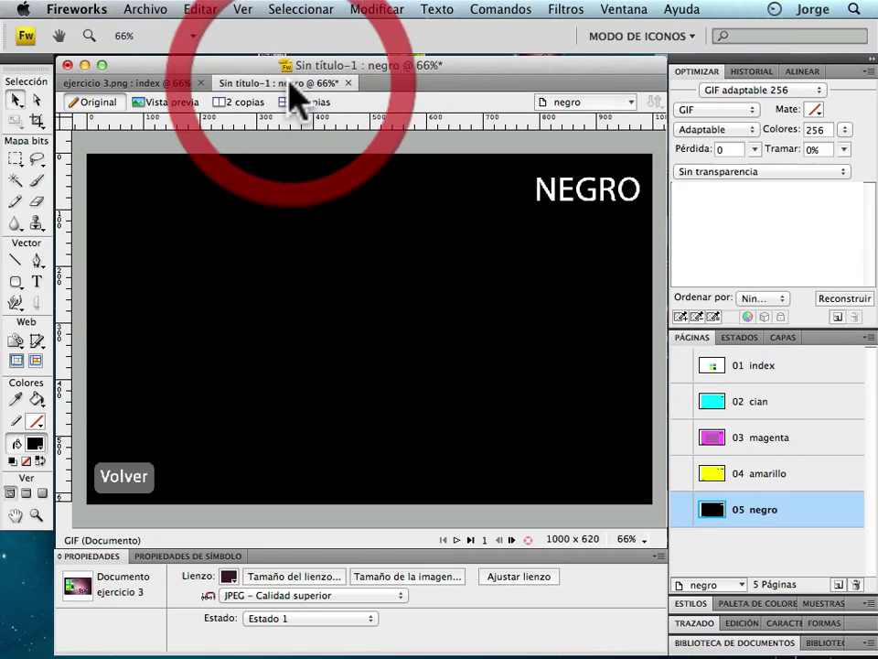
left_click(119, 83)
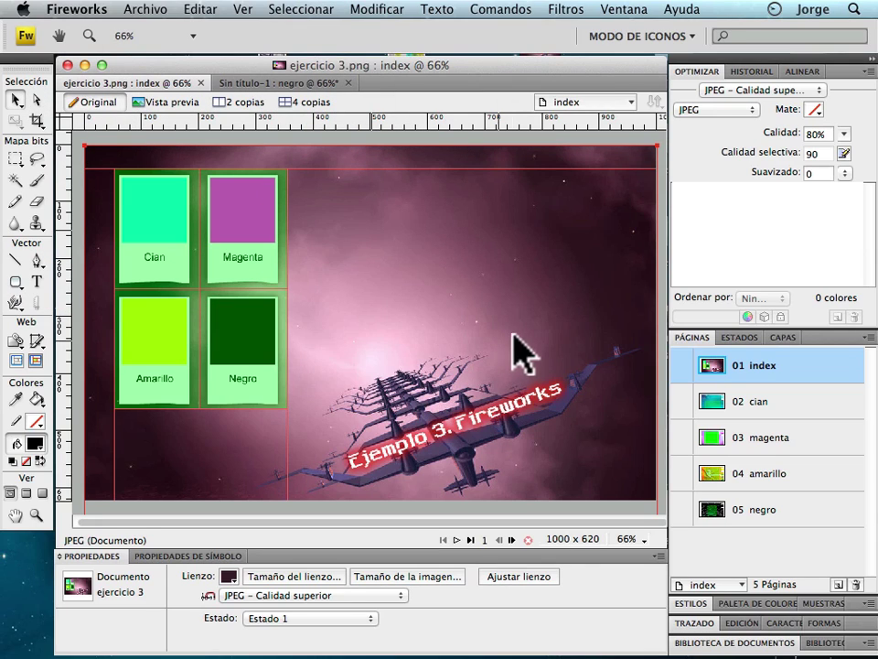
left_click(212, 240)
left_click(179, 230)
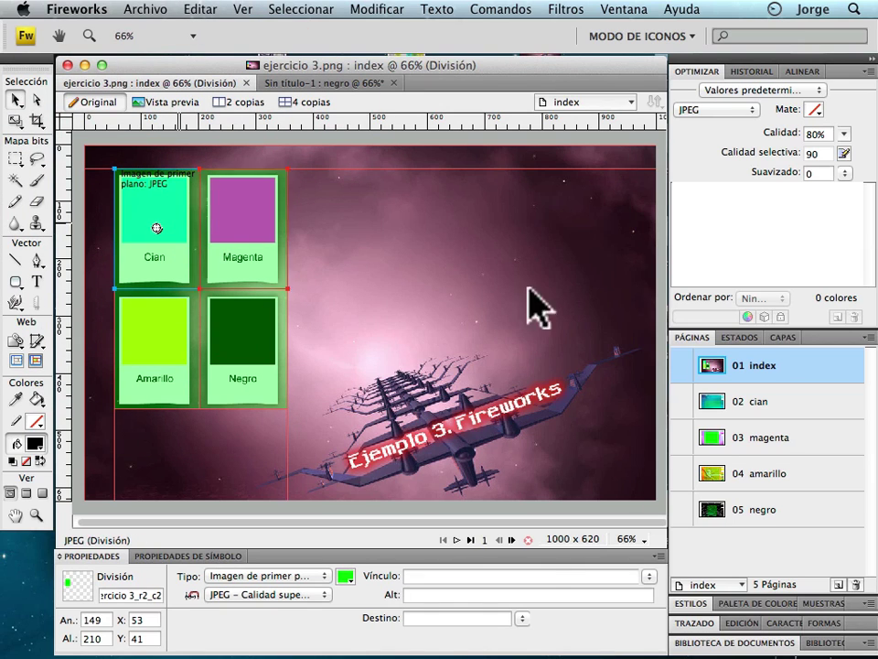
left_click(649, 576)
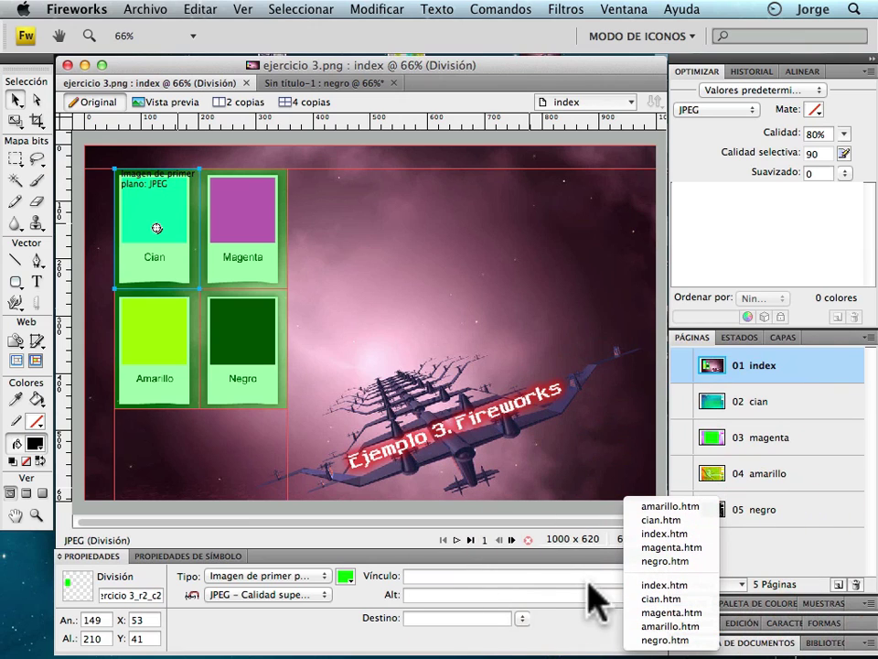
left_click(662, 598)
Link the Magenta slice to magenta.htm and the Amarillo slice to amarillo.htm.
left_click(240, 228)
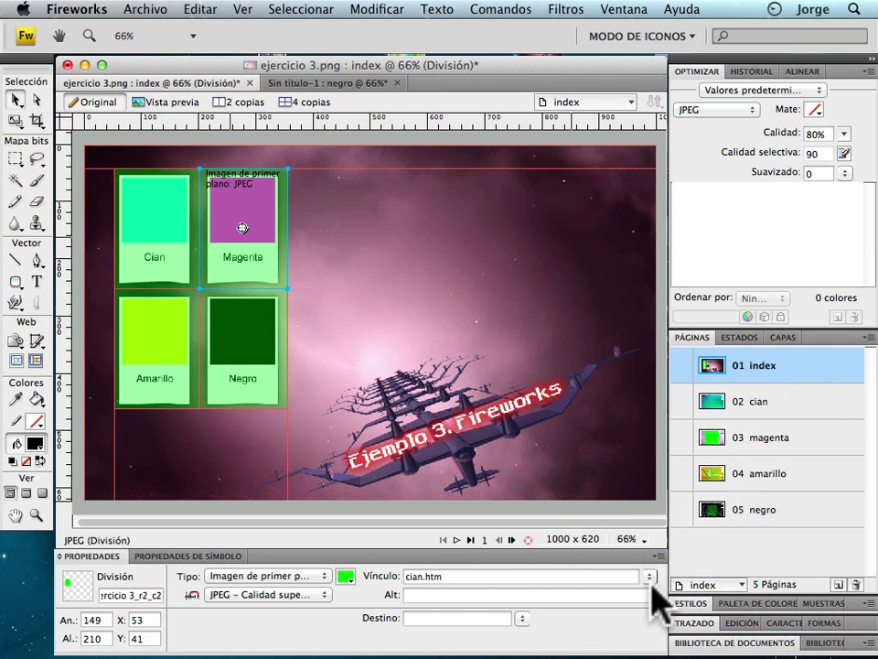
left_click(648, 576)
left_click(664, 603)
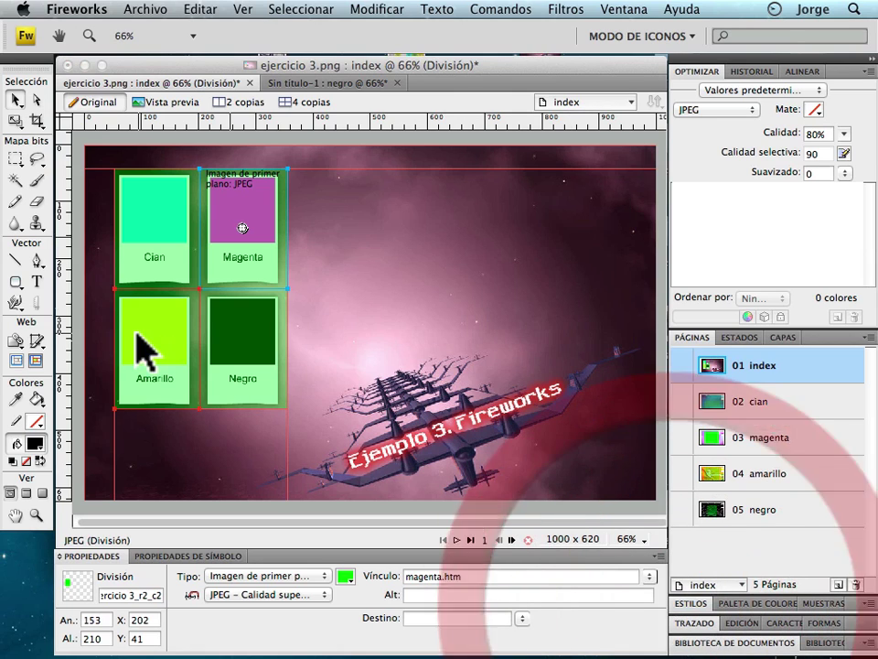
left_click(151, 347)
left_click(649, 576)
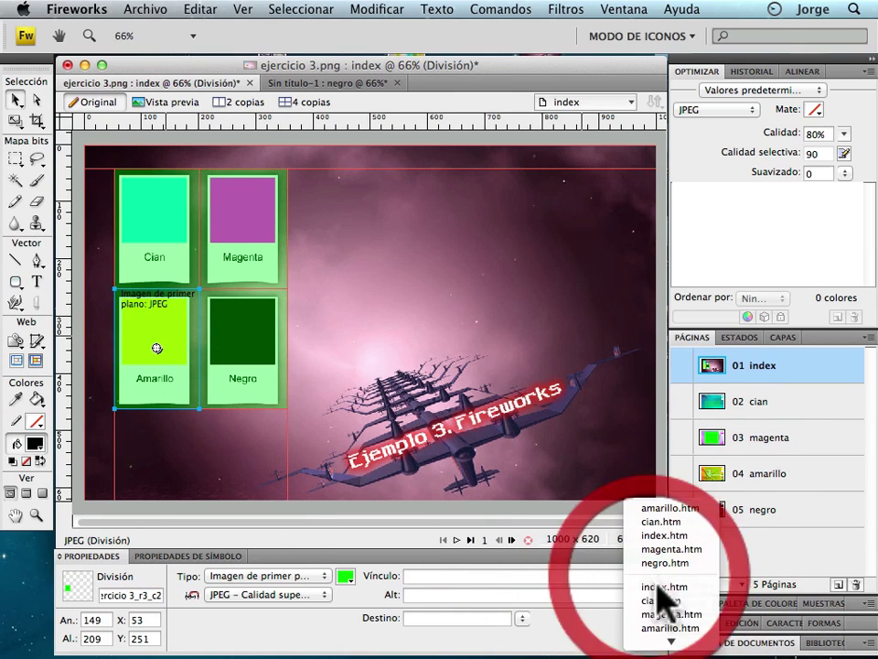
left_click(670, 628)
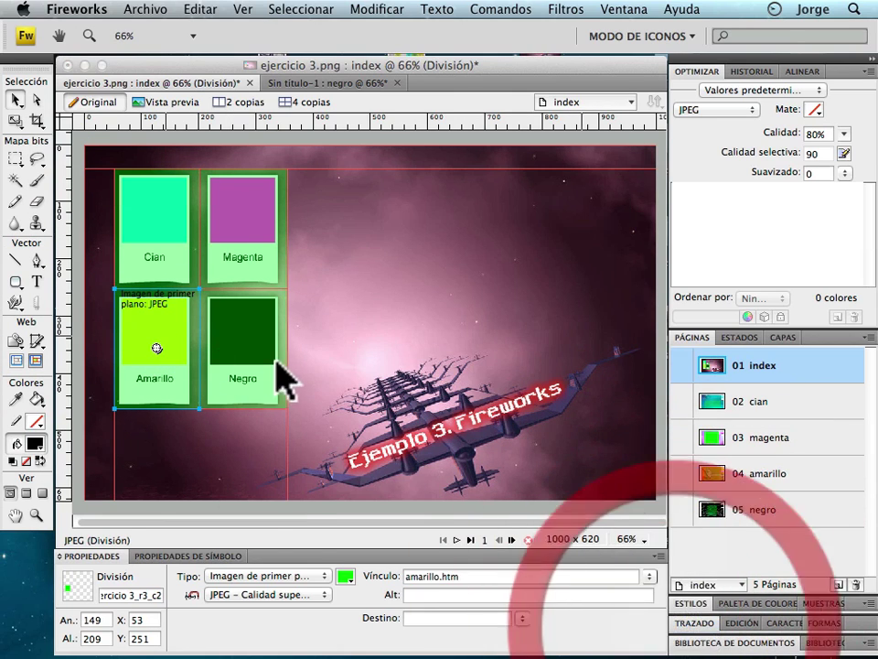
Link the Negro slice to negro.htm, then shift the space background image lower on the canvas.
left_click(240, 353)
left_click(648, 576)
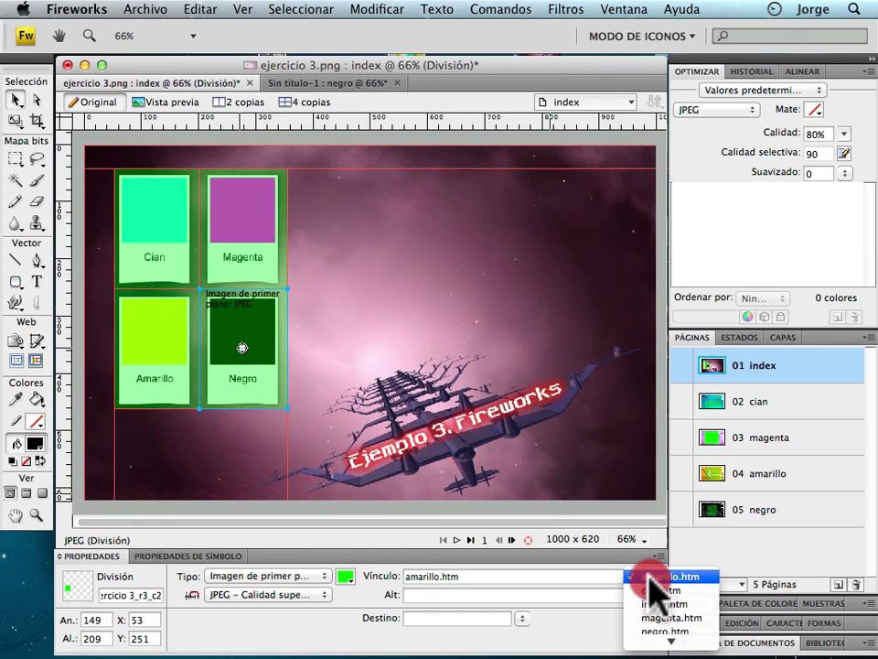
left_click(571, 645)
left_click(309, 355)
left_click(278, 355)
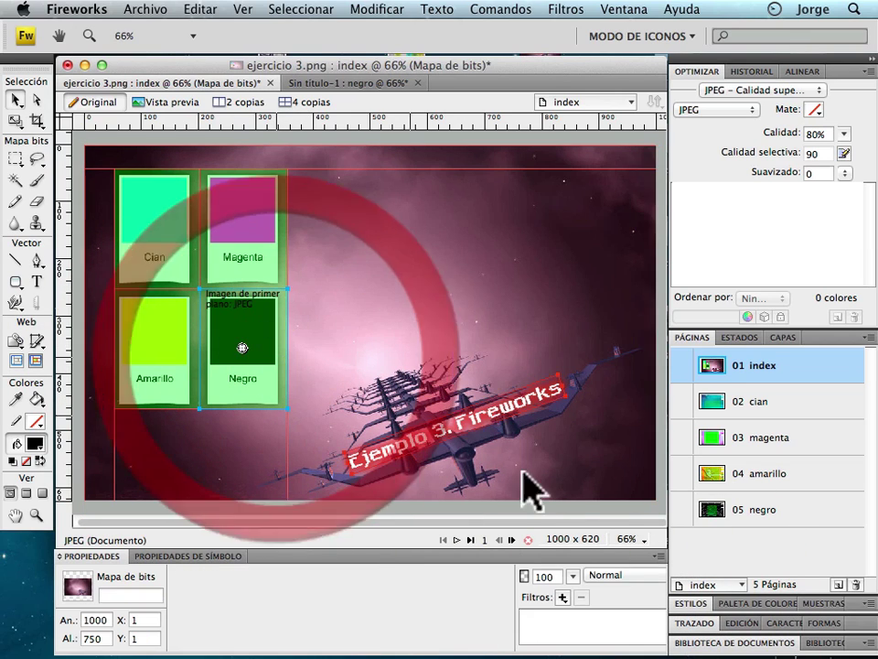
left_click(648, 576)
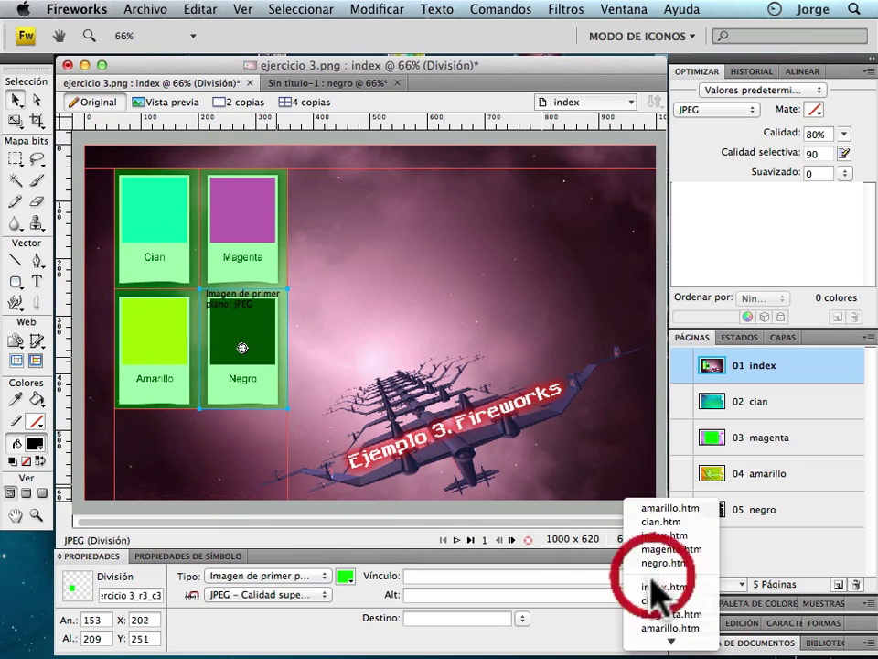
left_click(674, 640)
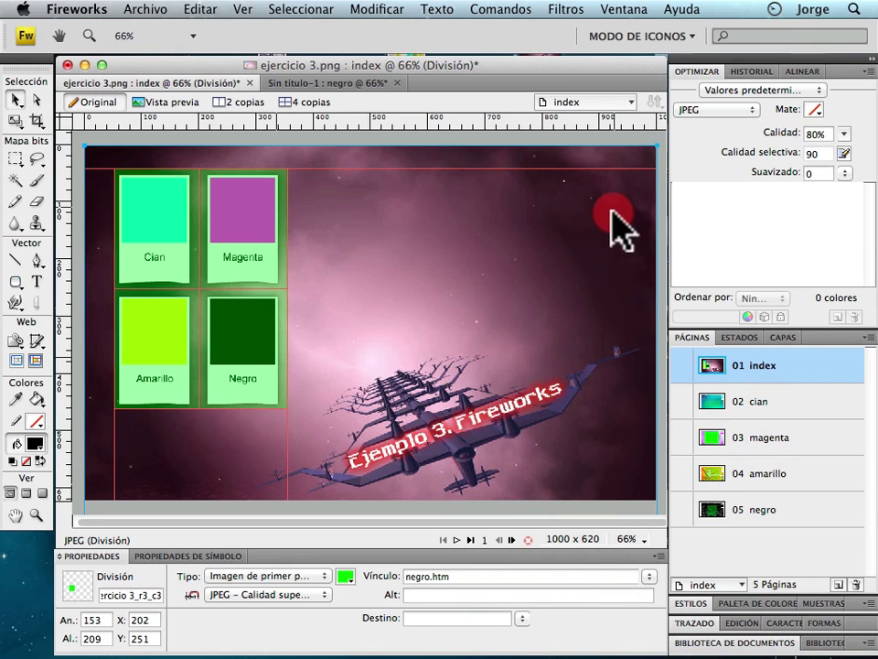
left_click_drag(611, 207, 578, 250)
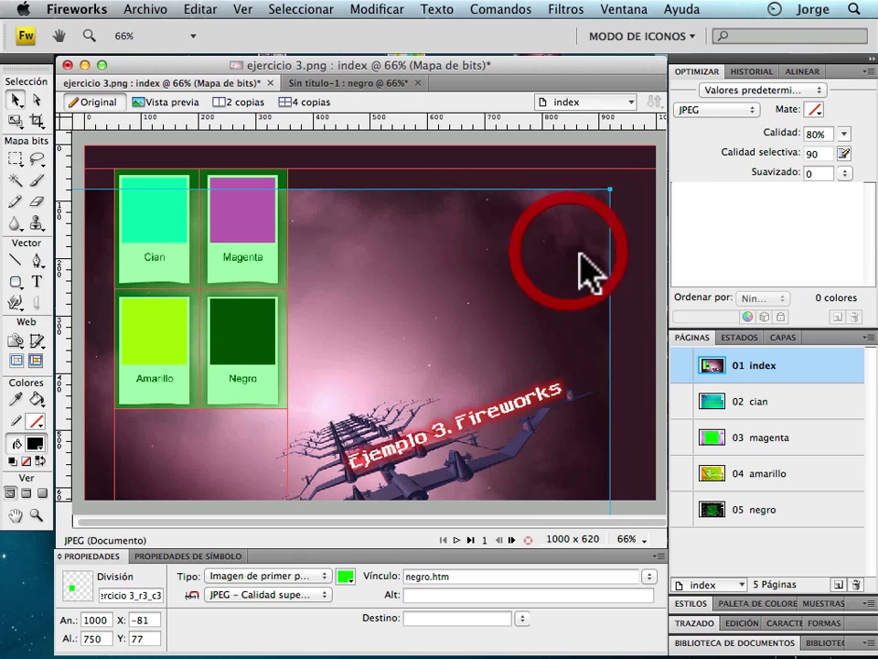
Check the canvas colour, then drag the nebula background back to X 0, Y 1 to fill the 1000×750 canvas.
left_click(653, 338)
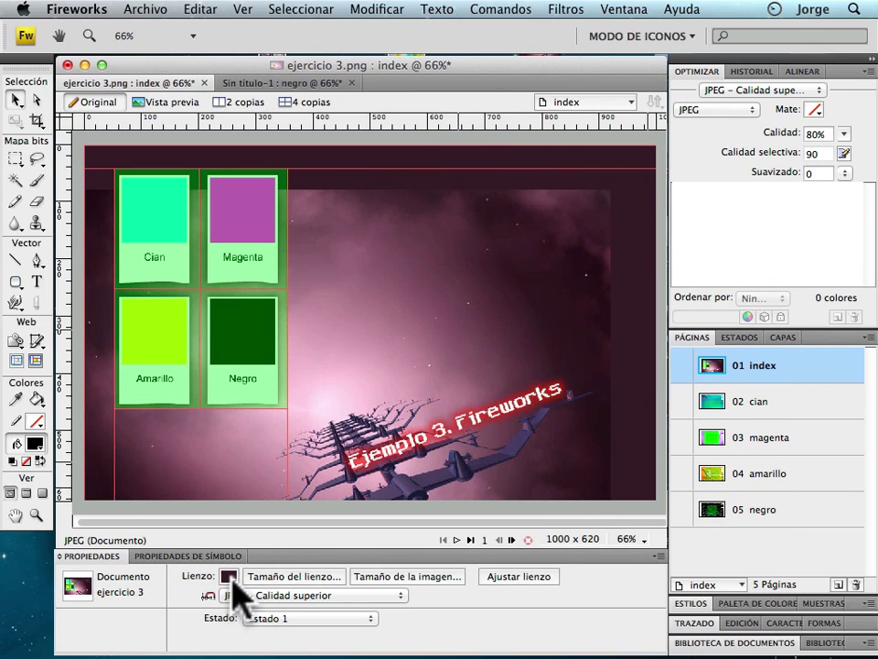
left_click(631, 324)
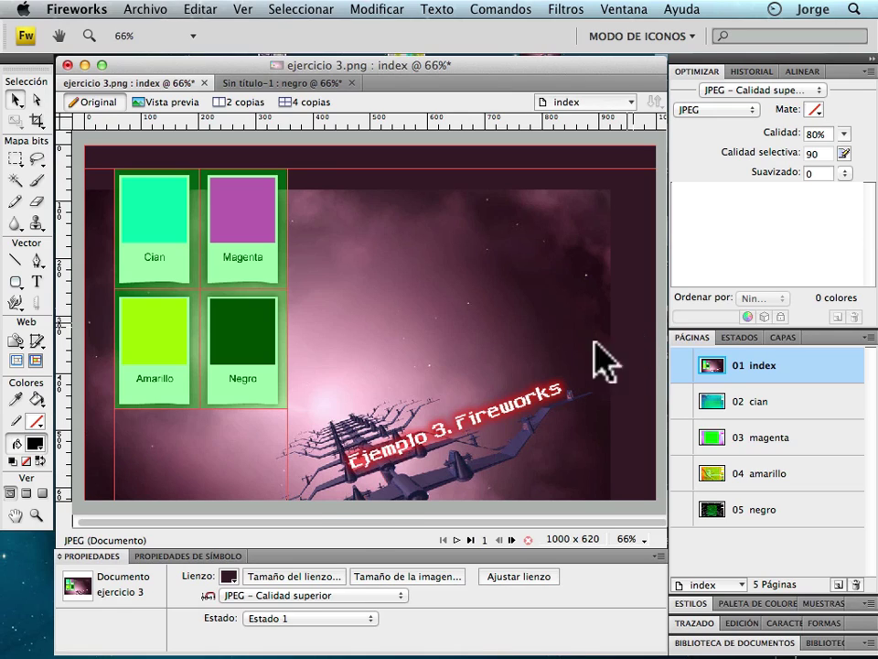
left_click(228, 576)
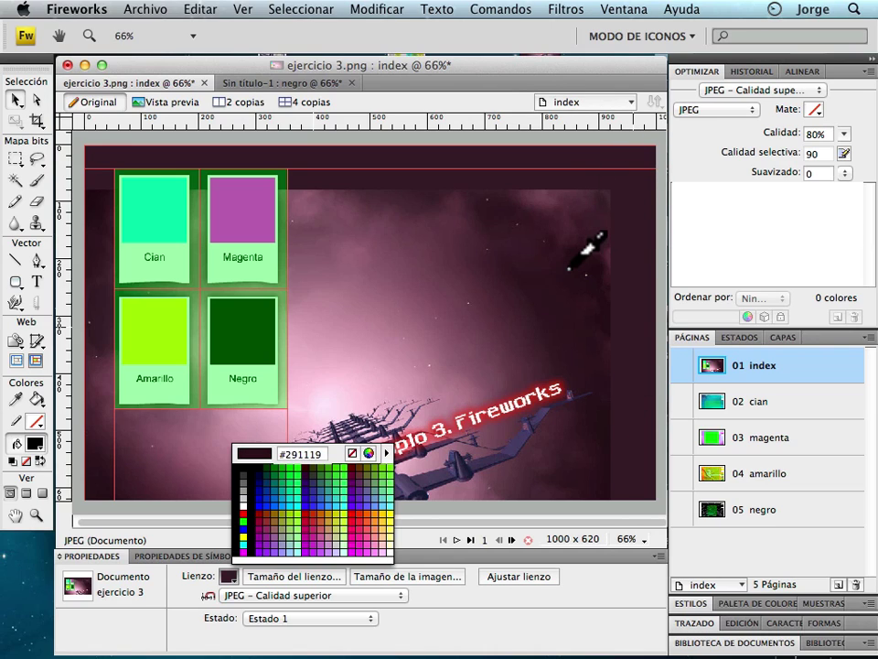
left_click(531, 237)
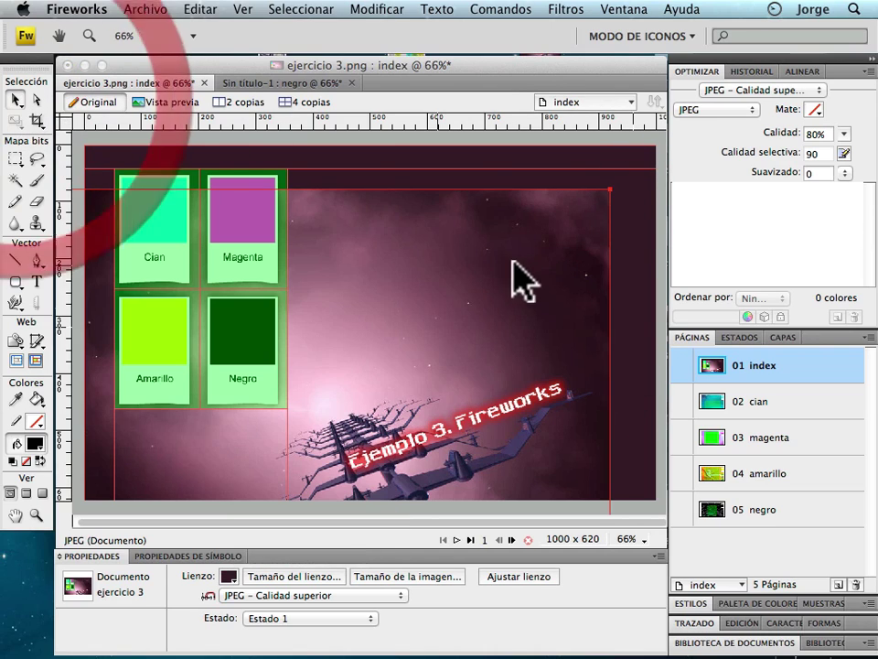
left_click(567, 243)
mouse_move(567, 243)
left_mouse_down()
mouse_move(568, 218)
mouse_move(558, 219)
left_mouse_up()
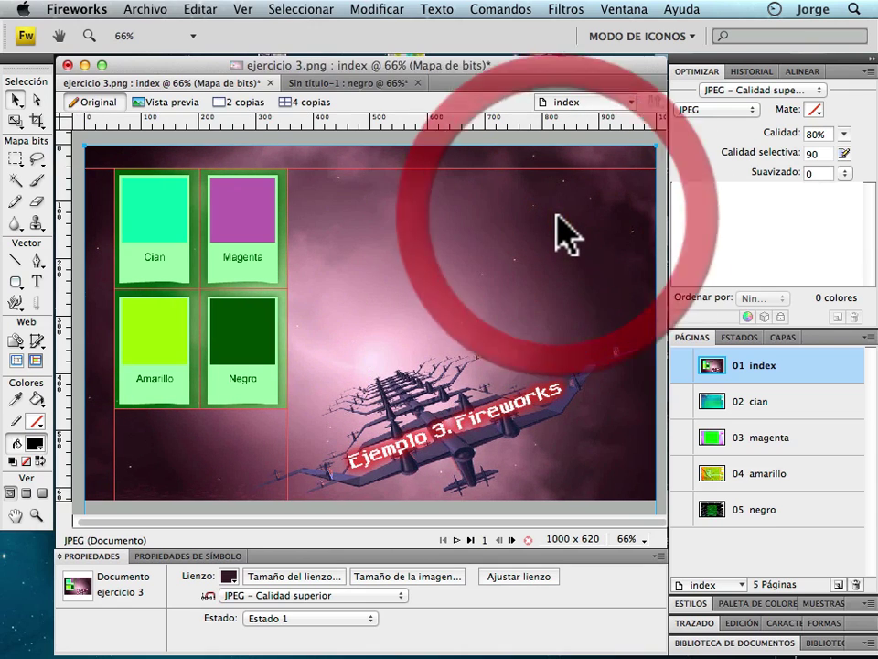
On the 02 cian page, link the Volver button's slice to index.htm.
left_click(795, 412)
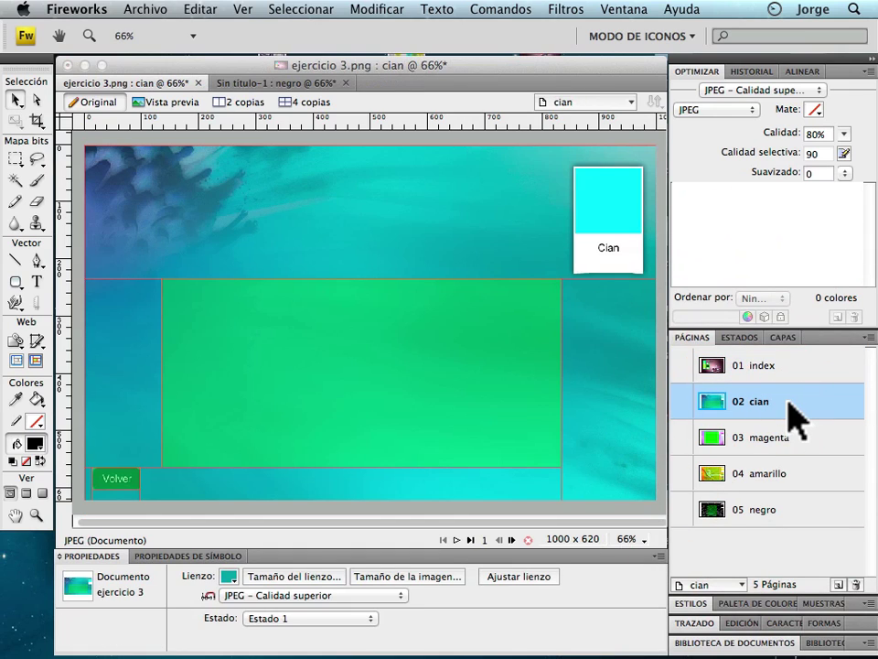
left_click(116, 478)
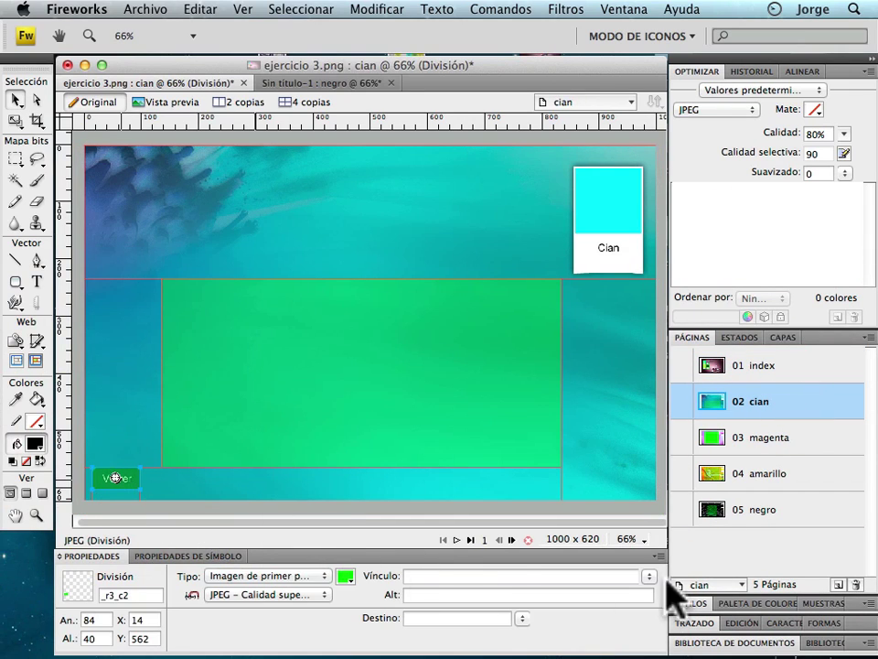
left_click(649, 575)
left_click(667, 586)
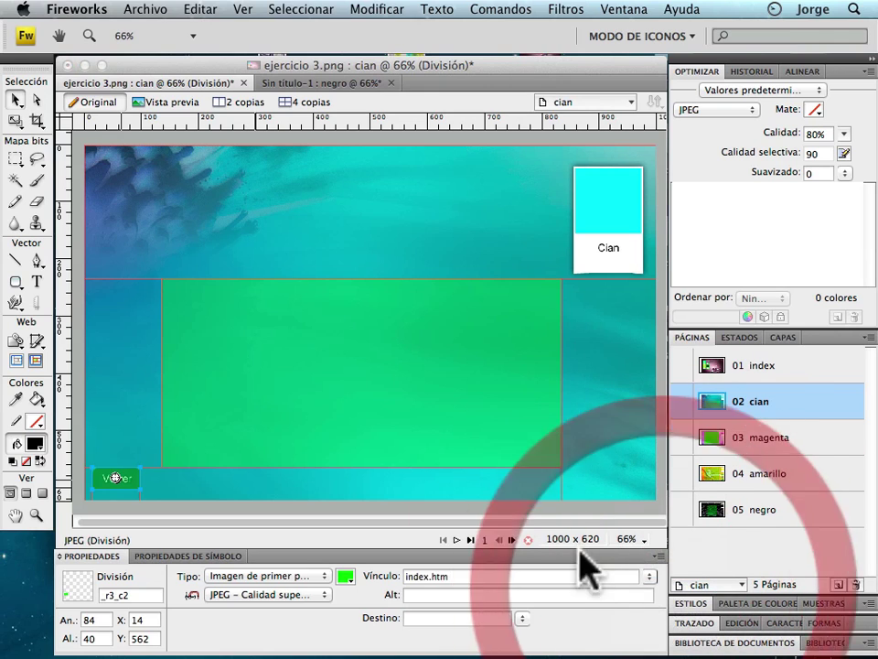
Realign the cian page's background image and bring up the green content slice's Tipo choices.
left_click(384, 331)
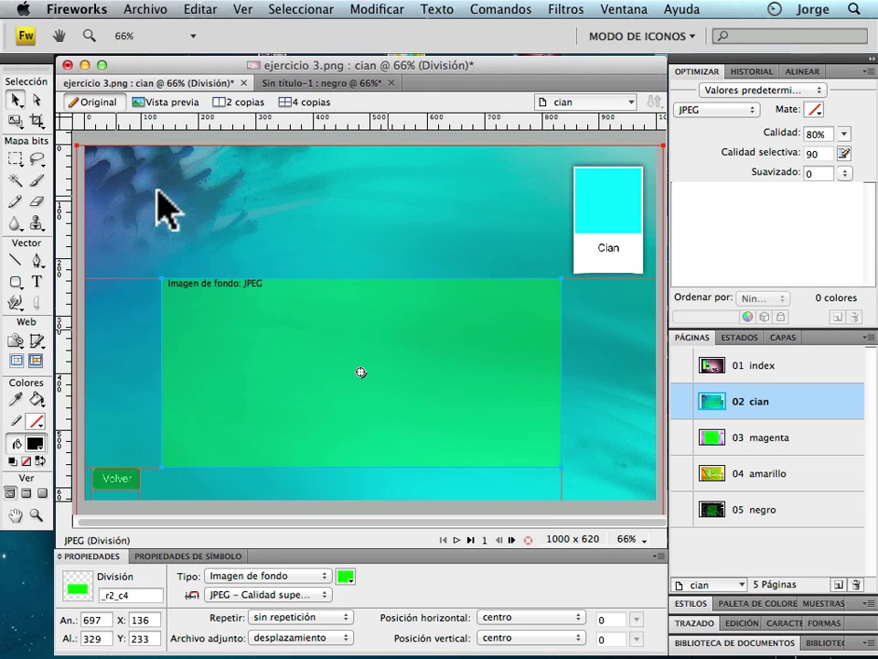
left_click(444, 214)
left_click_drag(445, 214, 513, 179)
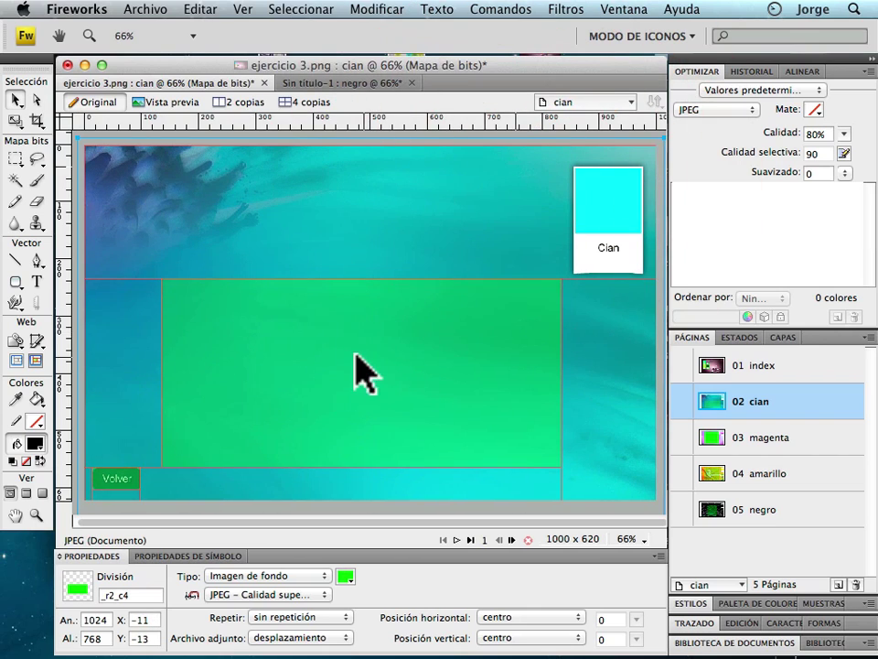
left_click(361, 370)
left_click(363, 370)
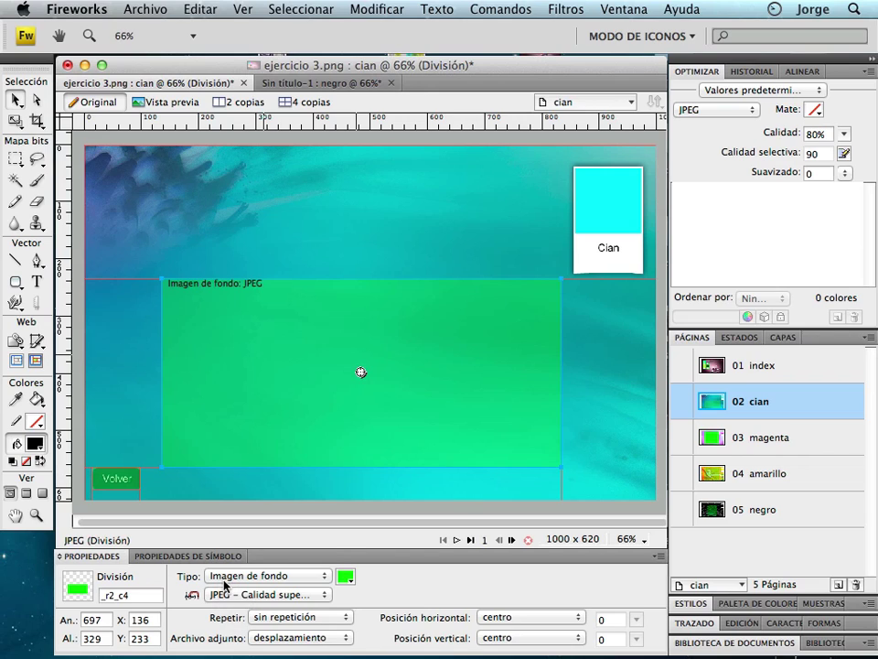
left_click(223, 585)
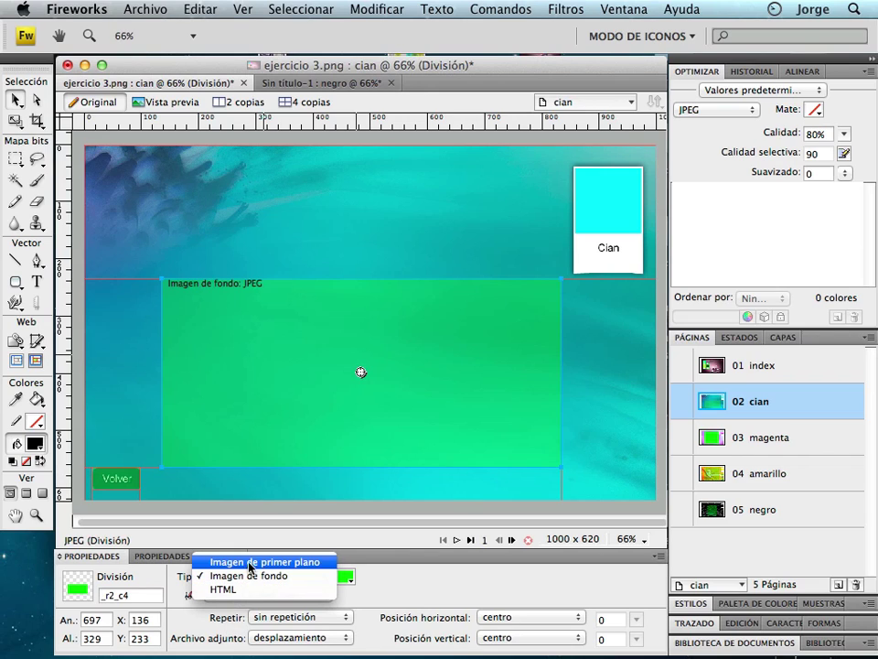
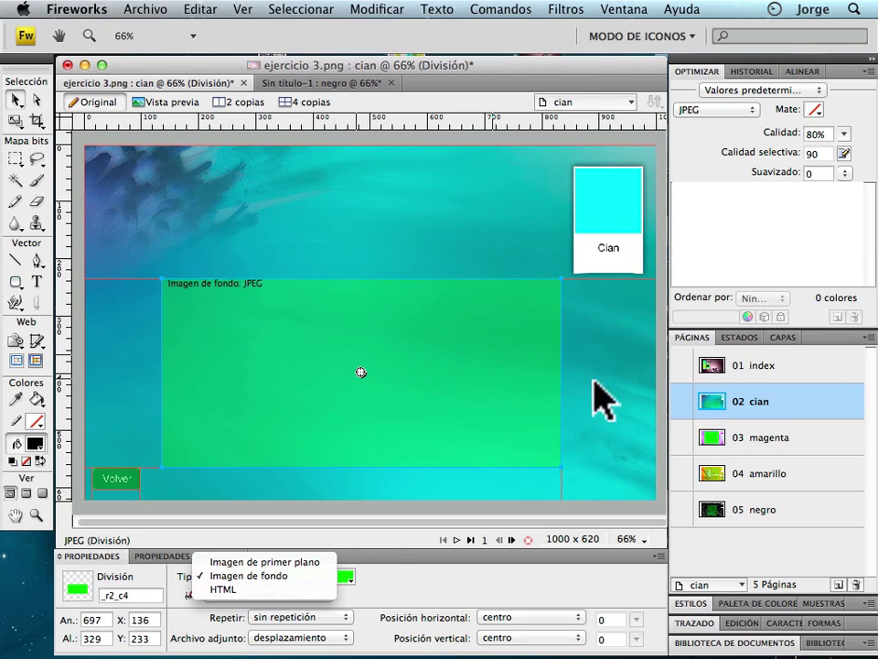
On page 03 magenta, link the Volver button slice to index.htm.
left_click(816, 436)
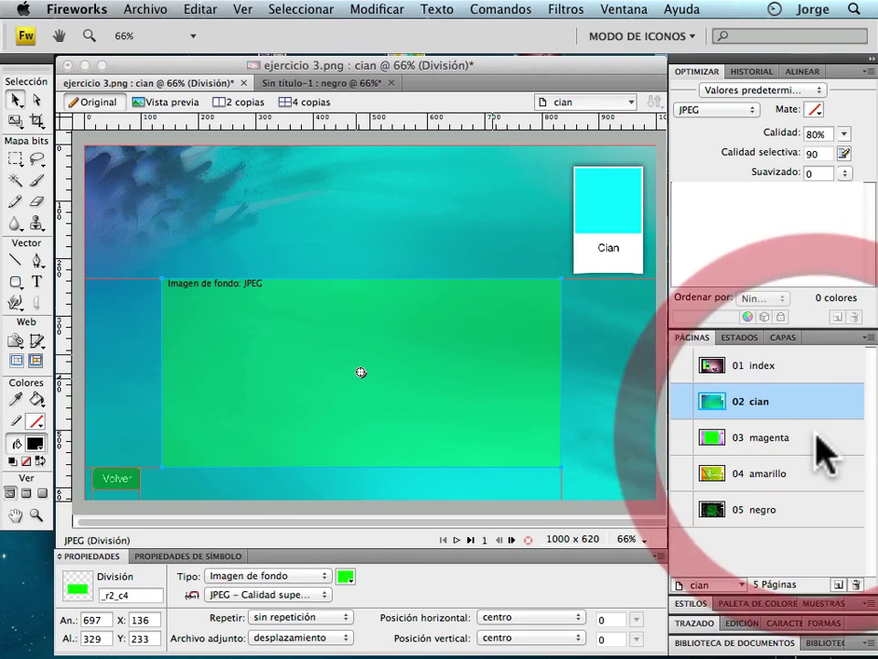
left_click(777, 441)
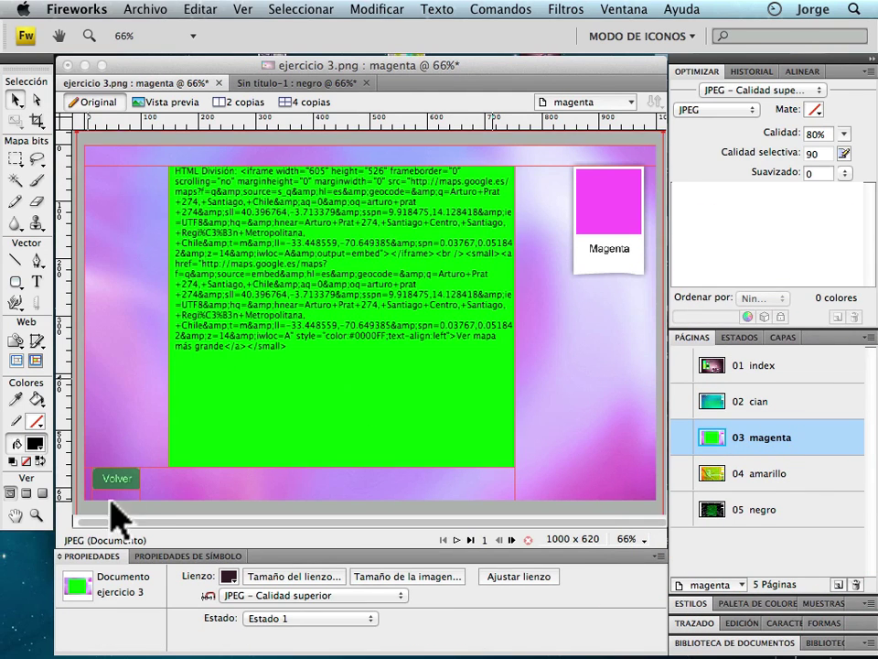
left_click(130, 481)
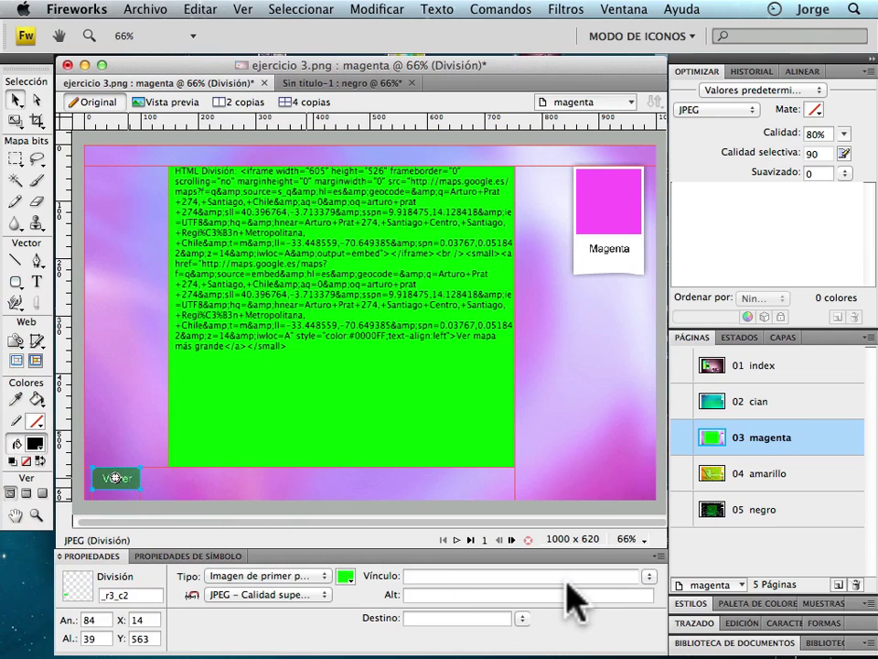
left_click(648, 576)
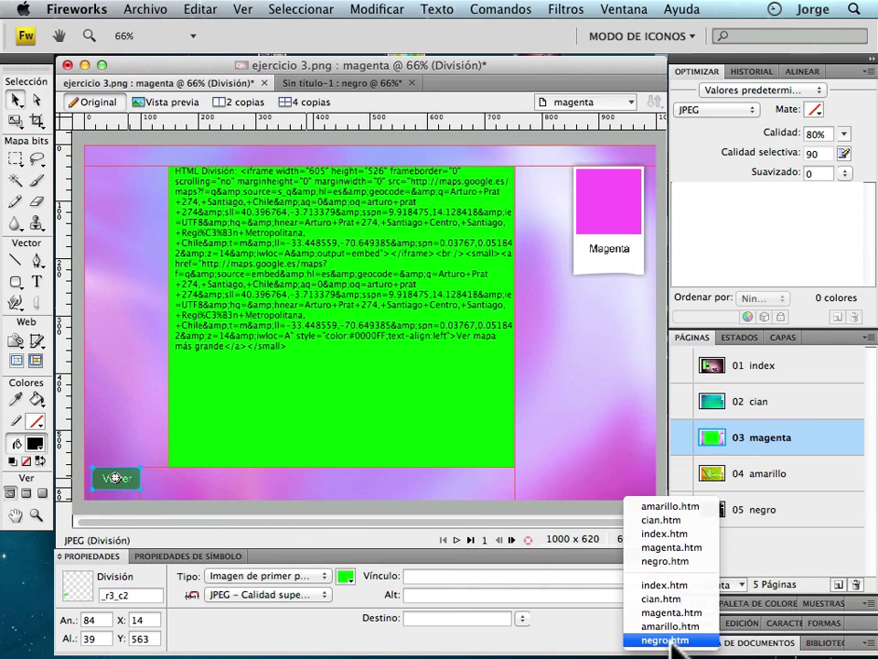
left_click(675, 583)
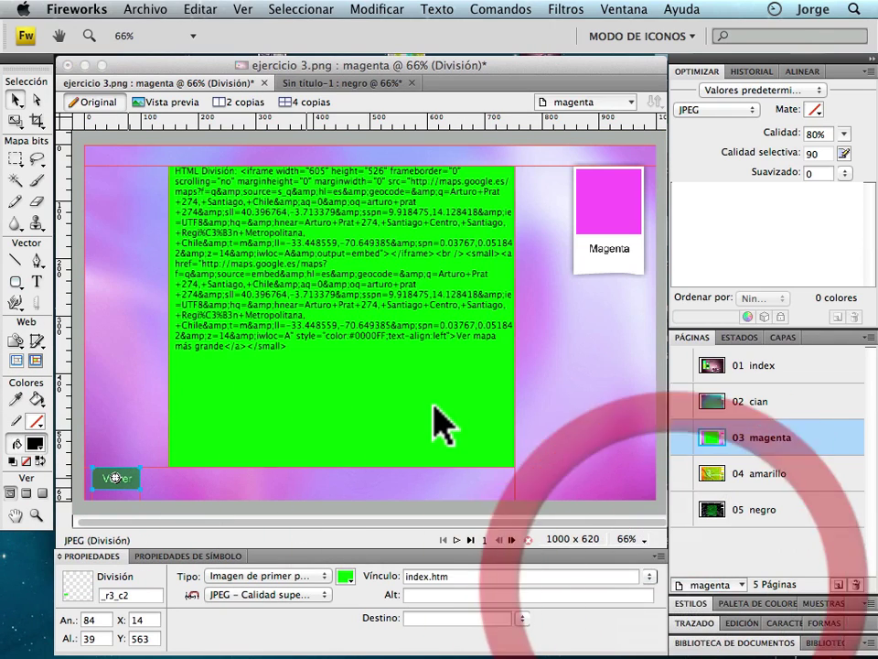
left_click(426, 388)
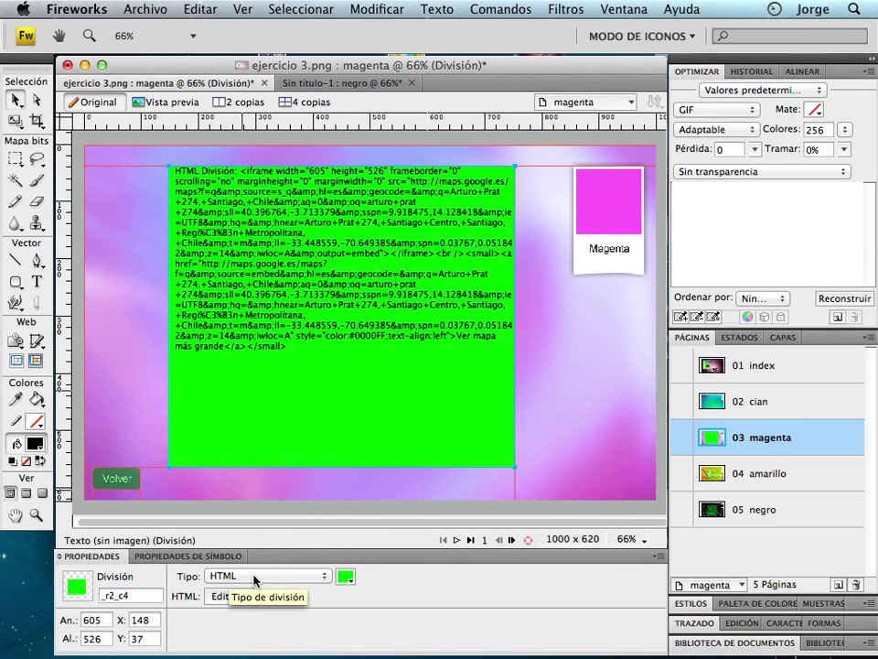
Keep the green division as HTML type and delete all its old Google Maps embed code.
left_click(256, 578)
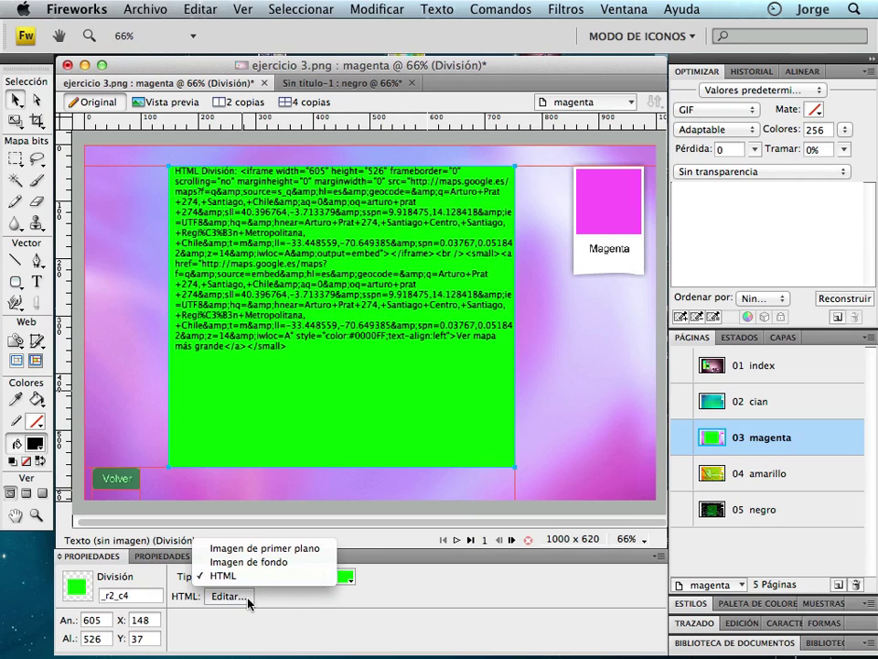
left_click(246, 598)
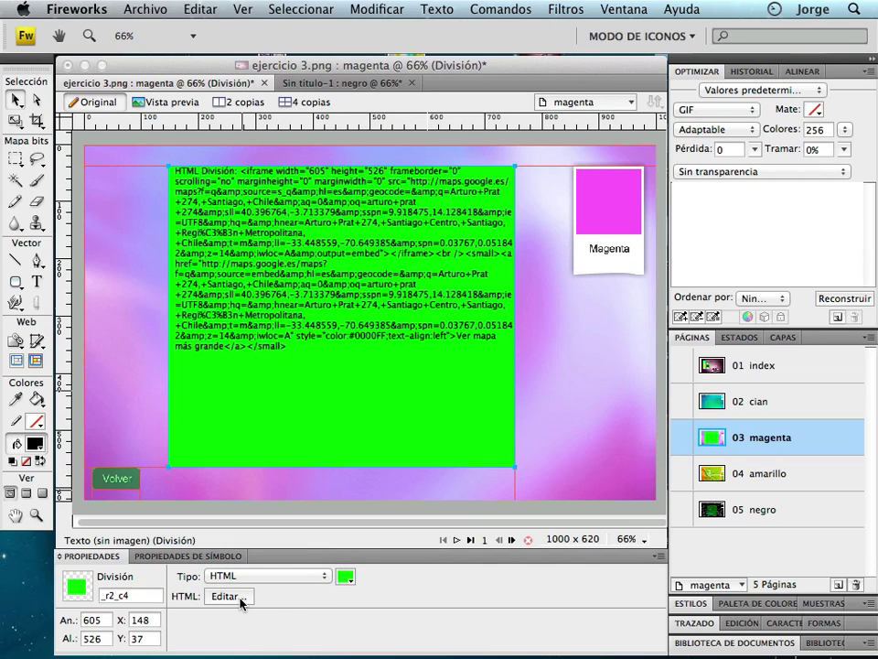
left_click(240, 598)
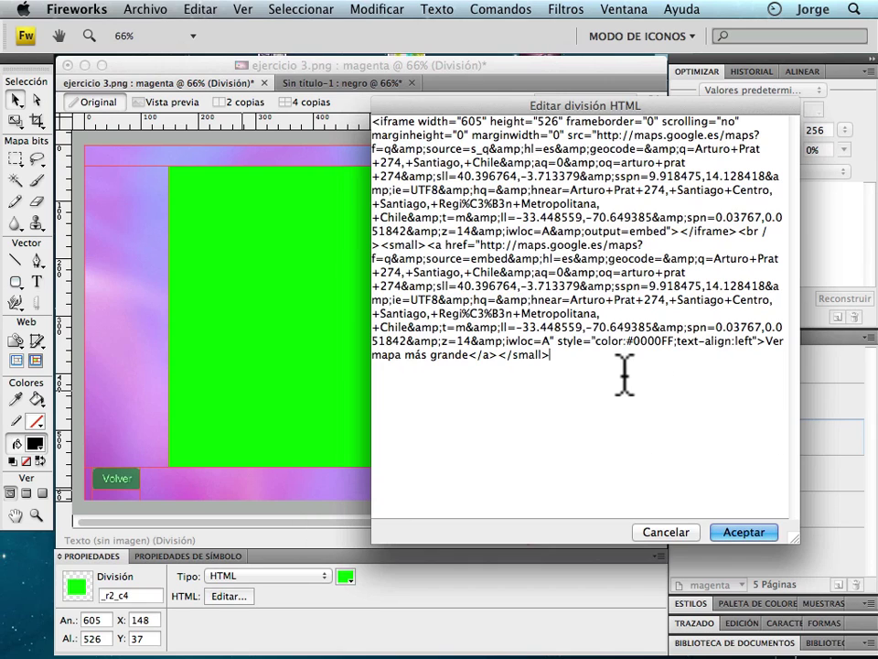
left_click_drag(625, 375, 343, 88)
key("super+c")
key("BackSpace")
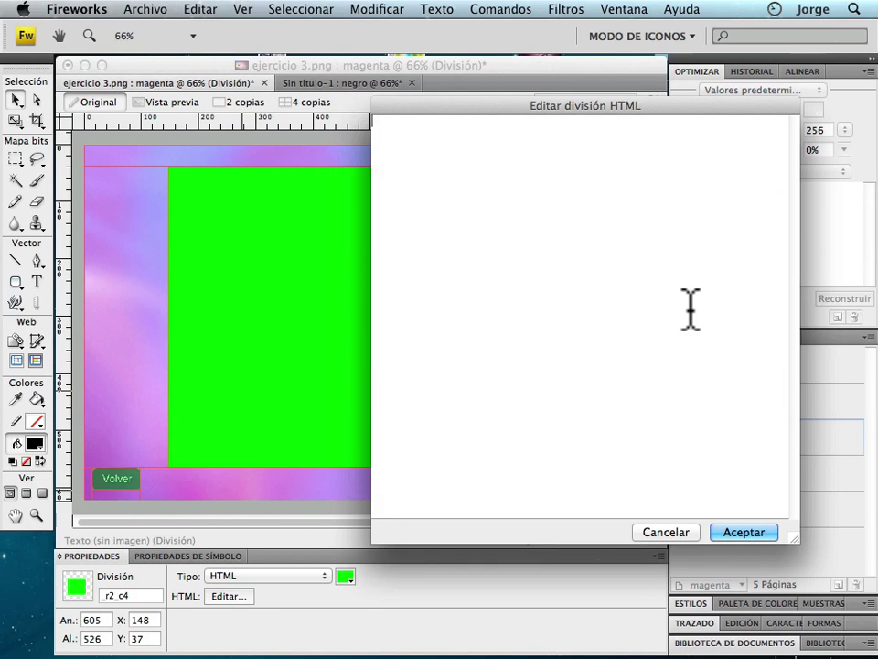
left_click(448, 290)
mouse_move(233, 652)
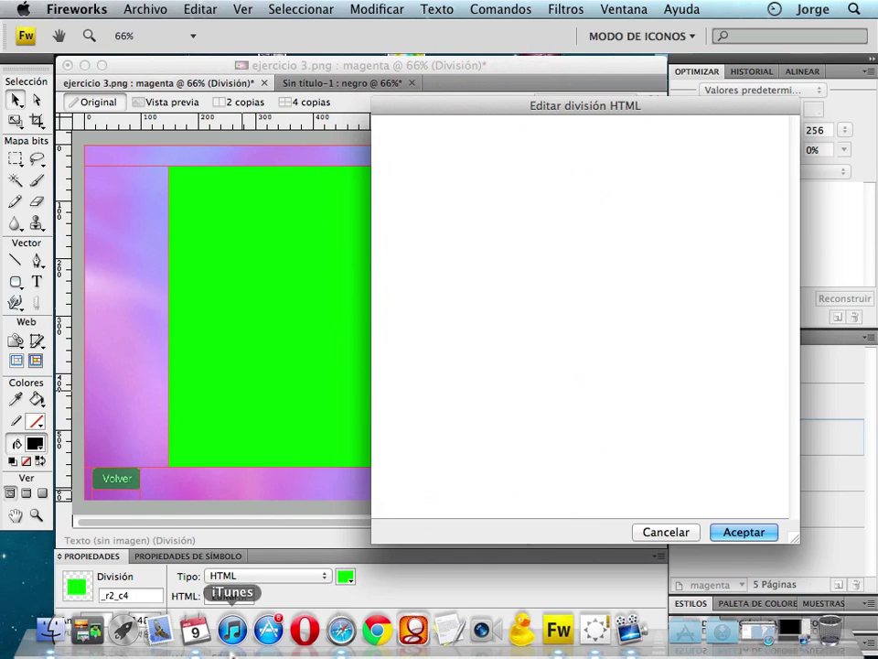
key("super+v")
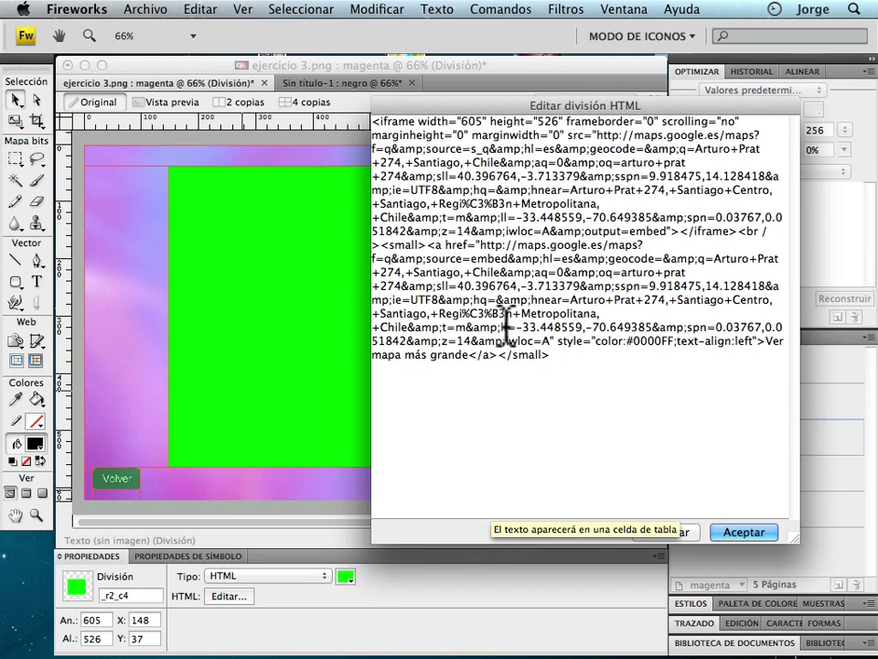
key("super+a")
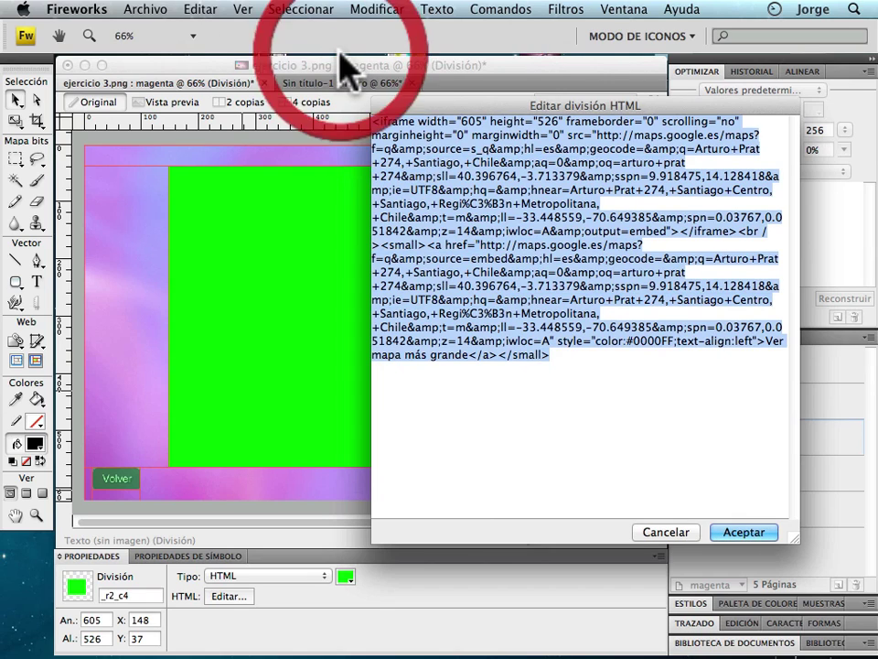
key("BackSpace")
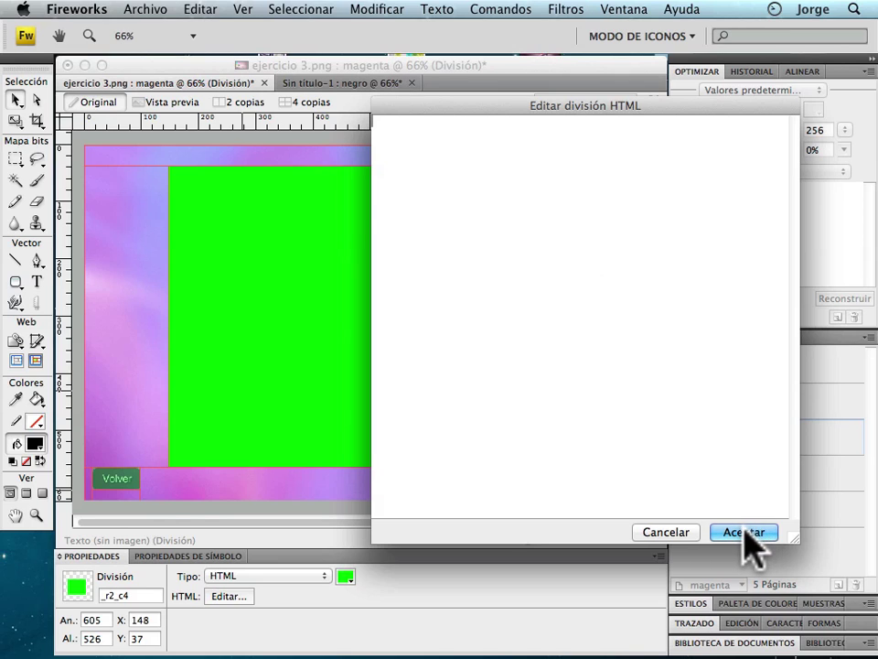
left_click(745, 534)
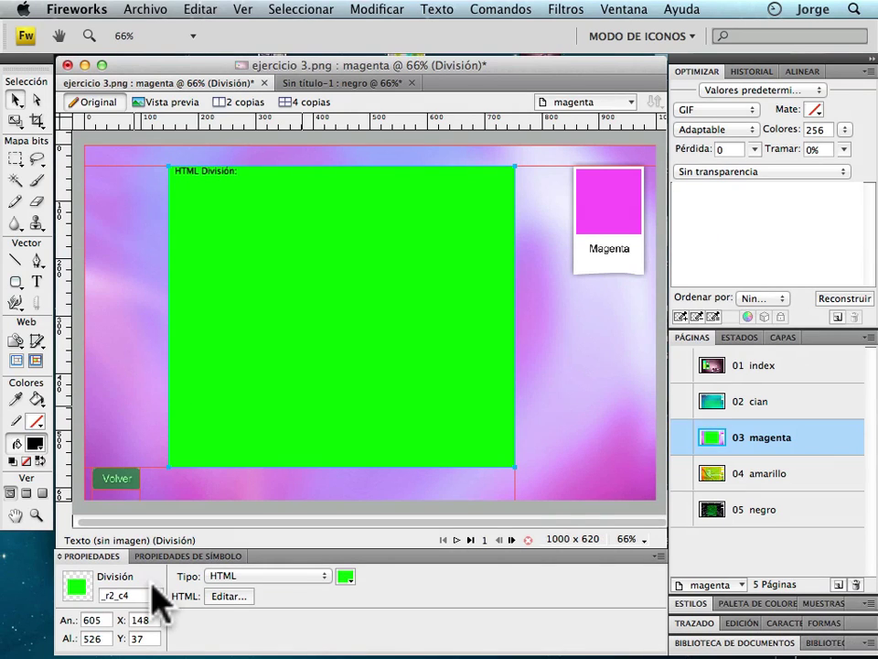
mouse_move(338, 640)
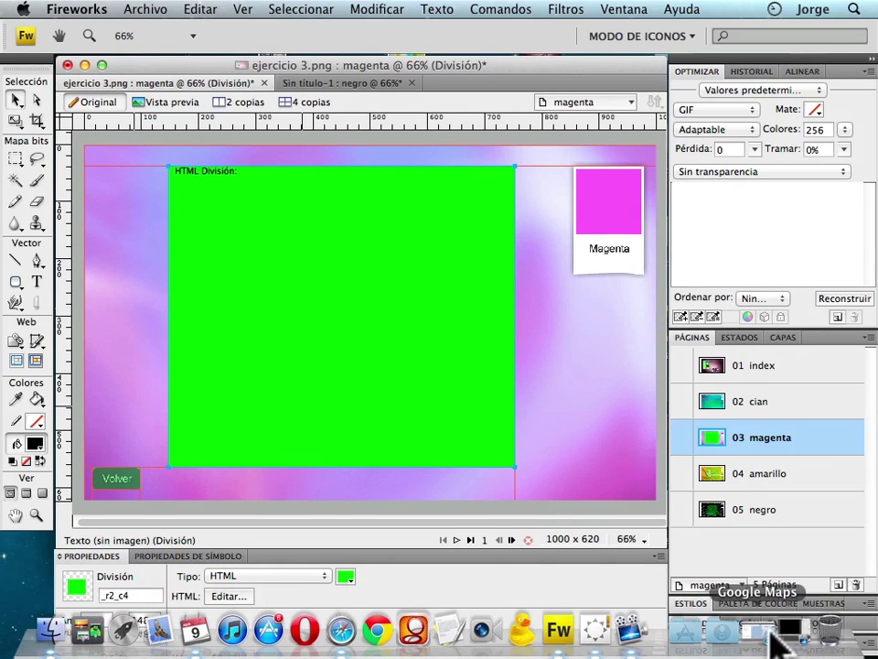
left_click(775, 629)
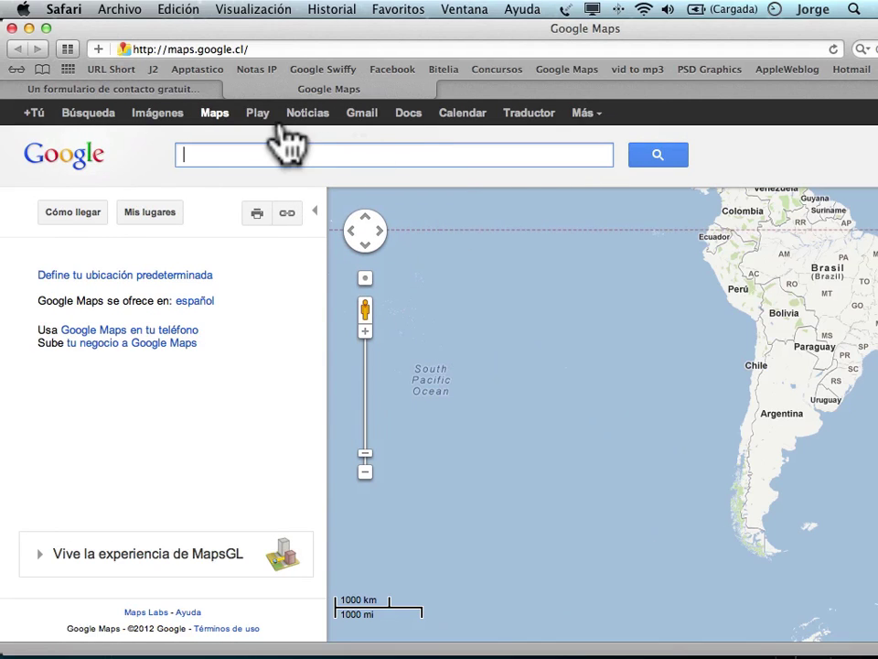
left_click(236, 153)
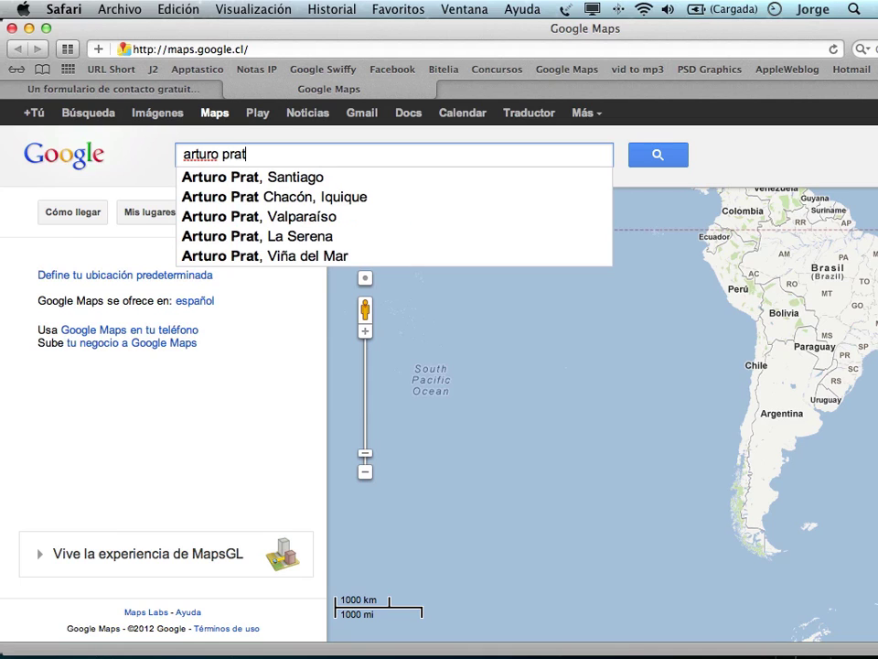
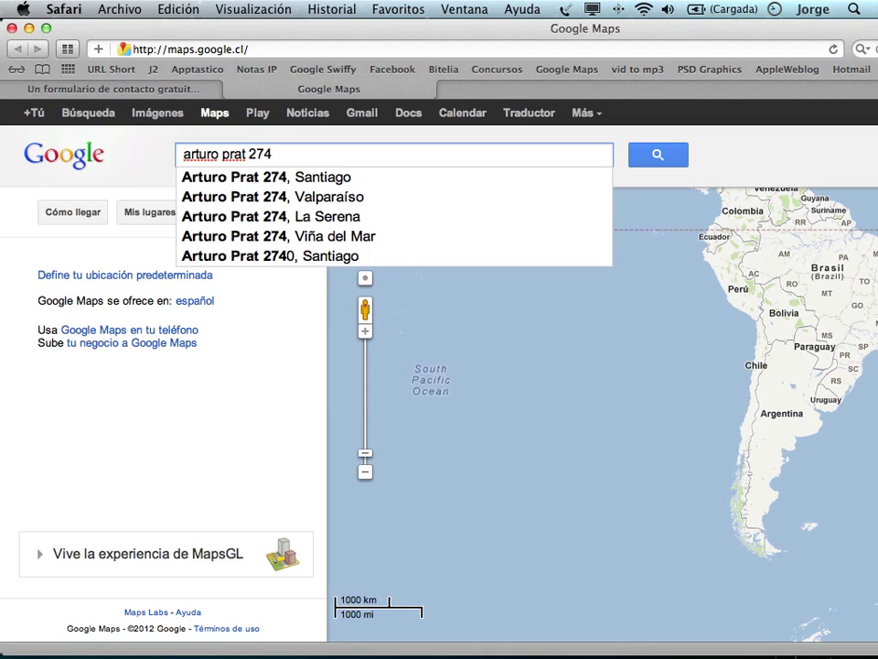
left_click(293, 177)
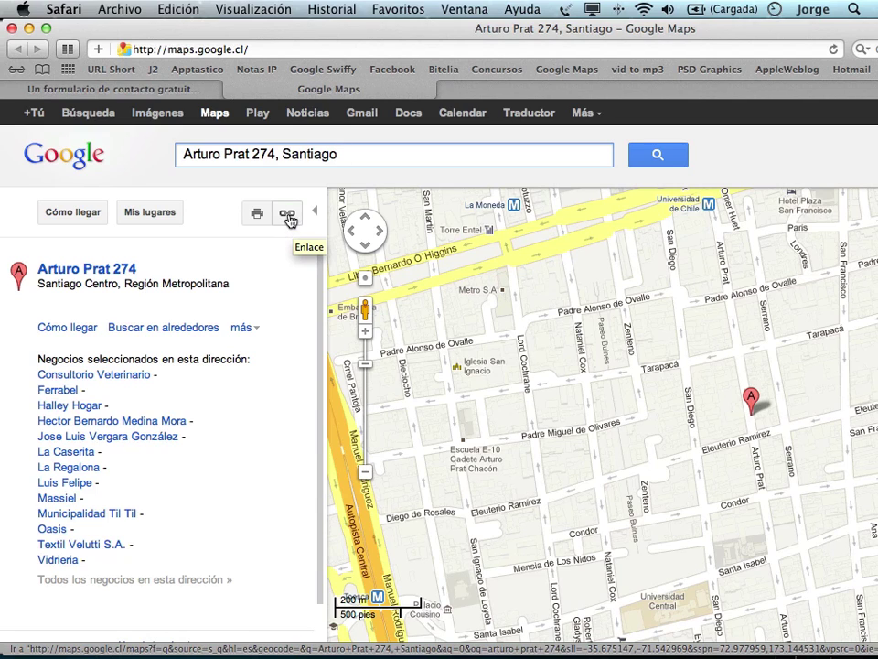
Open the map's embed customisation preview, keeping the full-length URL.
left_click(289, 217)
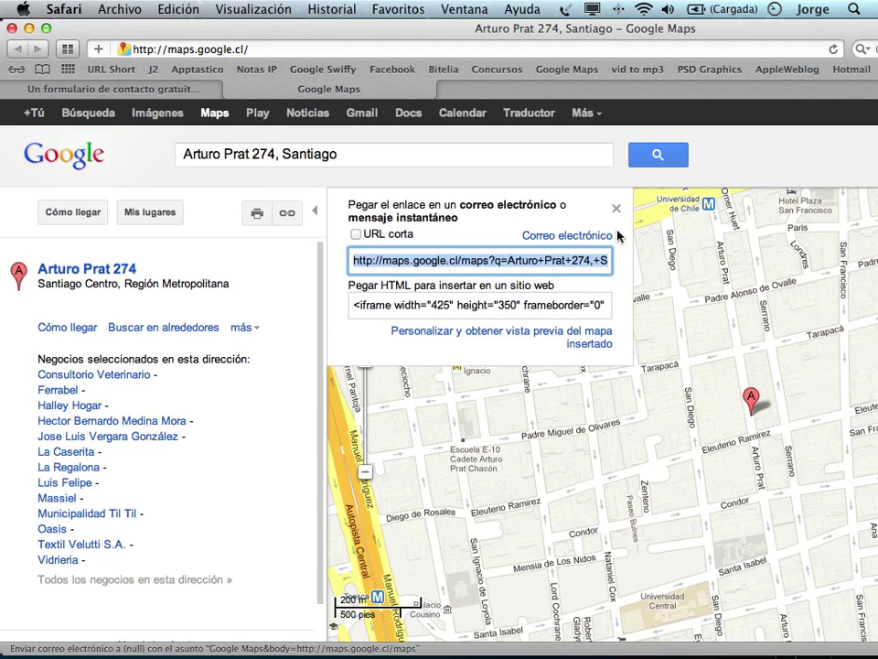
left_click(356, 235)
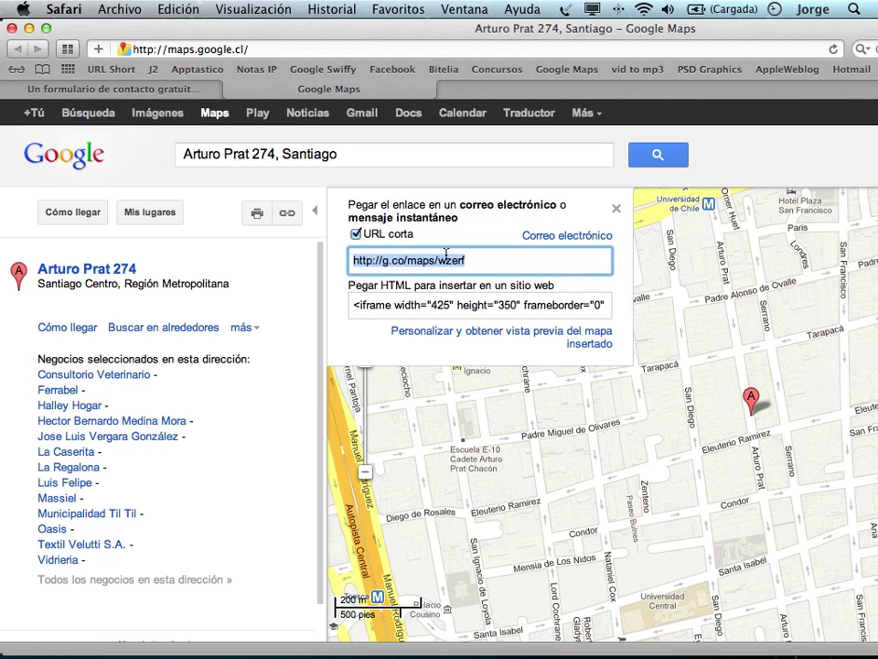
left_click(356, 235)
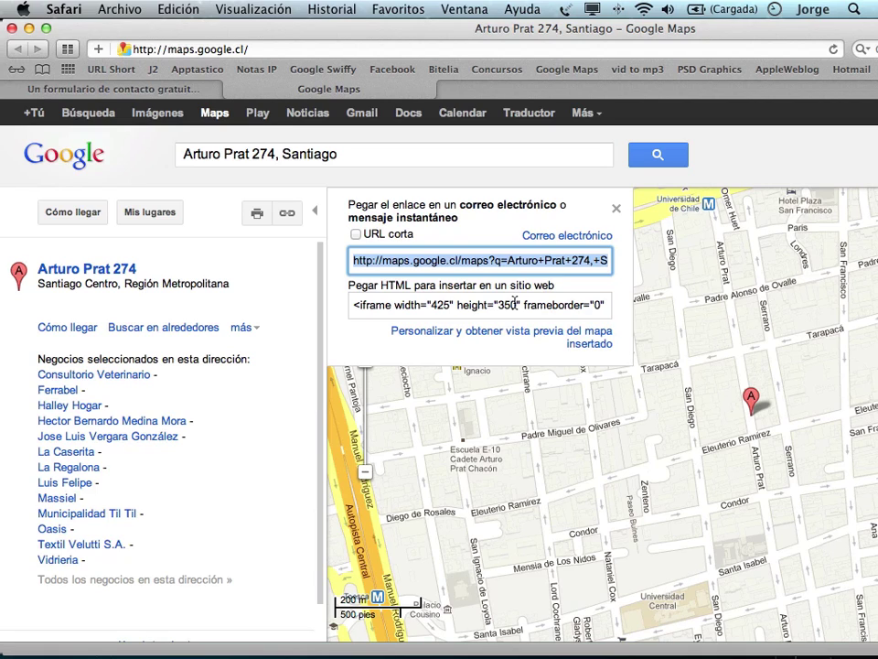
left_click(427, 335)
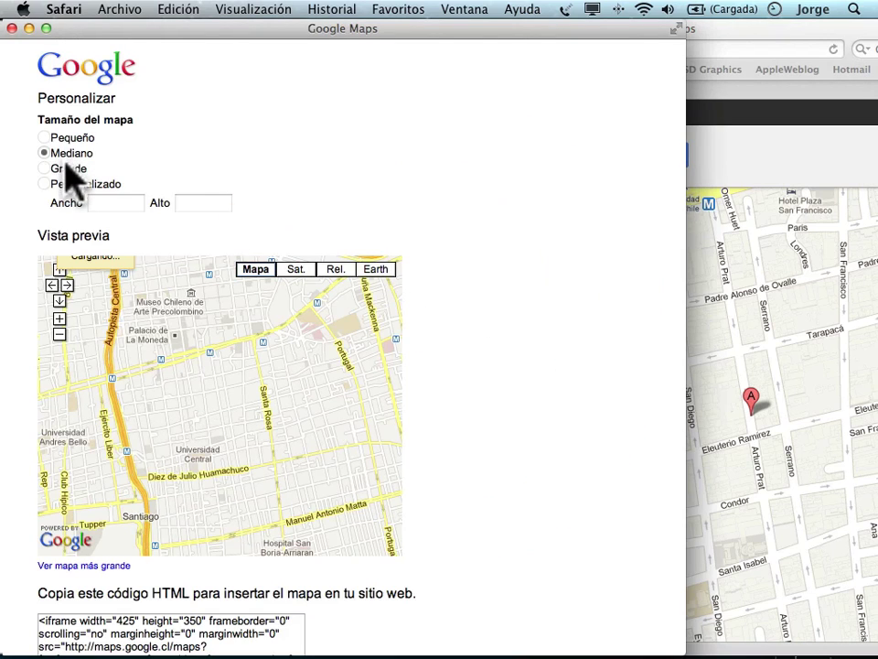
Give the embedded map a custom size of 605 wide by 526 high.
left_click(44, 185)
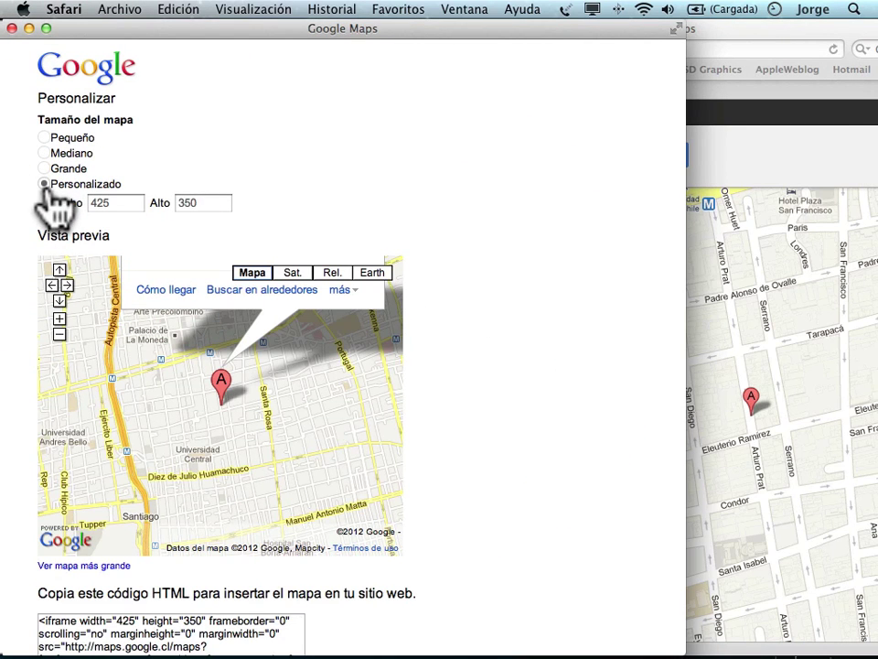
left_click(66, 201)
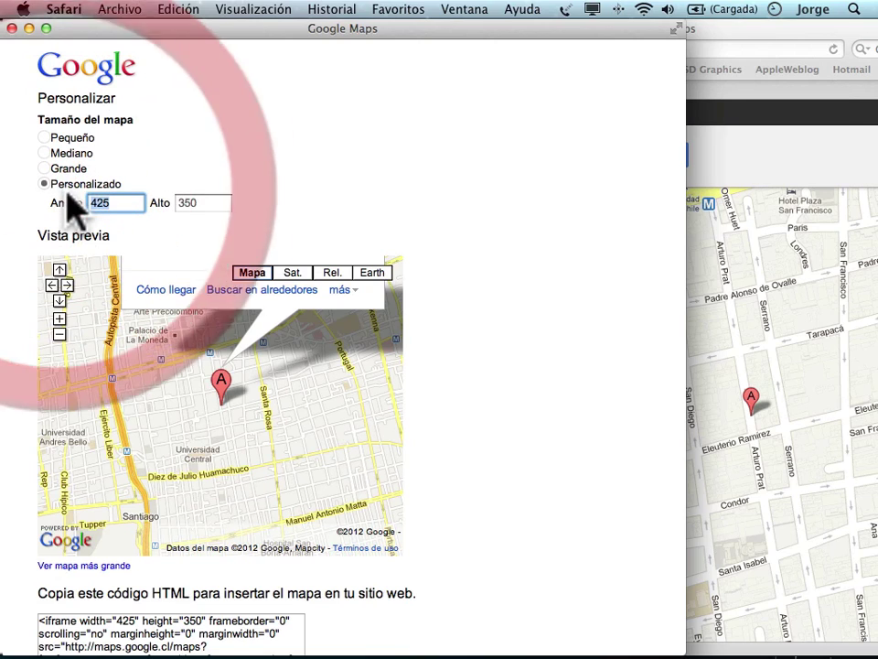
key("BackSpace")
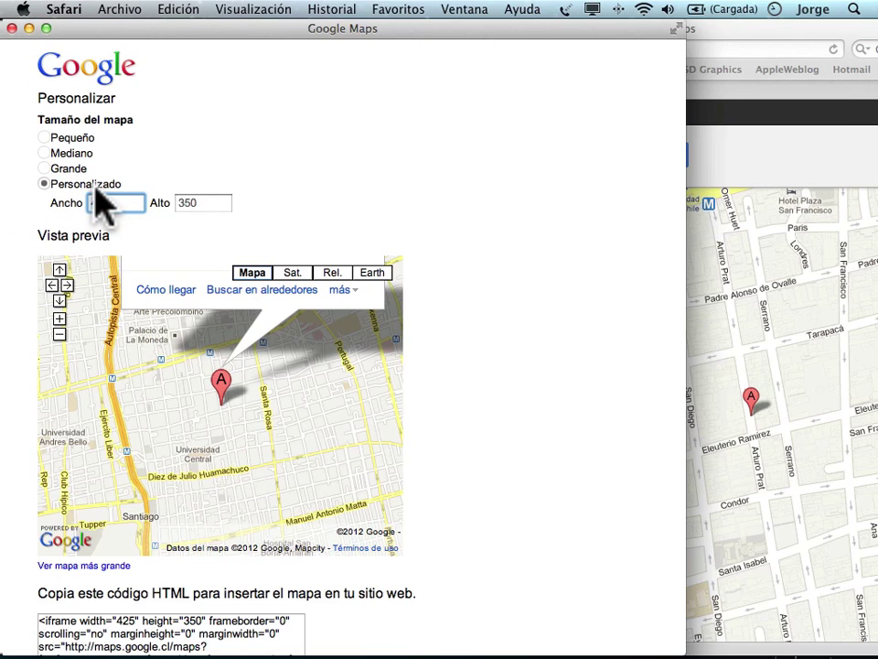
type("605")
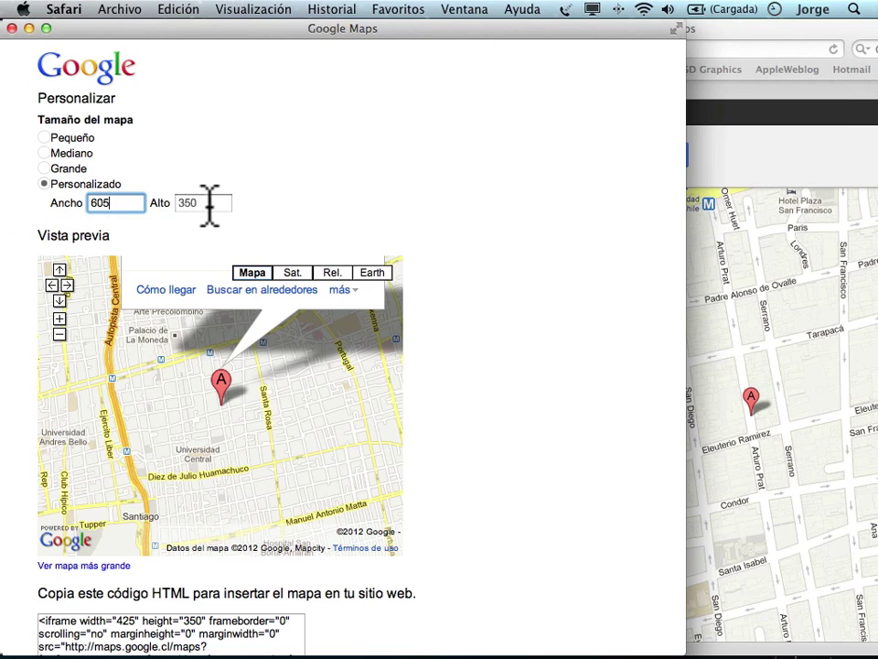
key("Tab")
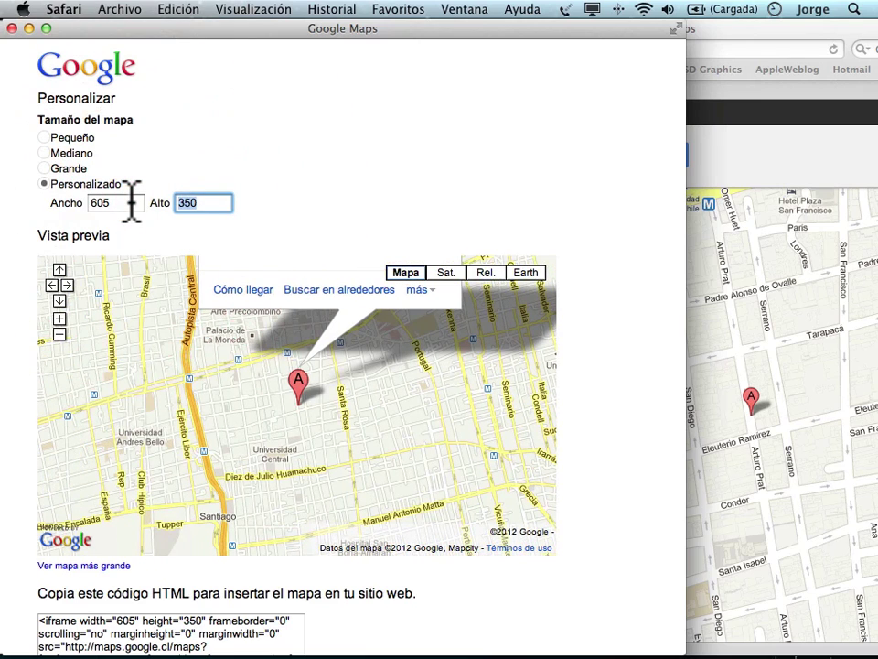
type("526")
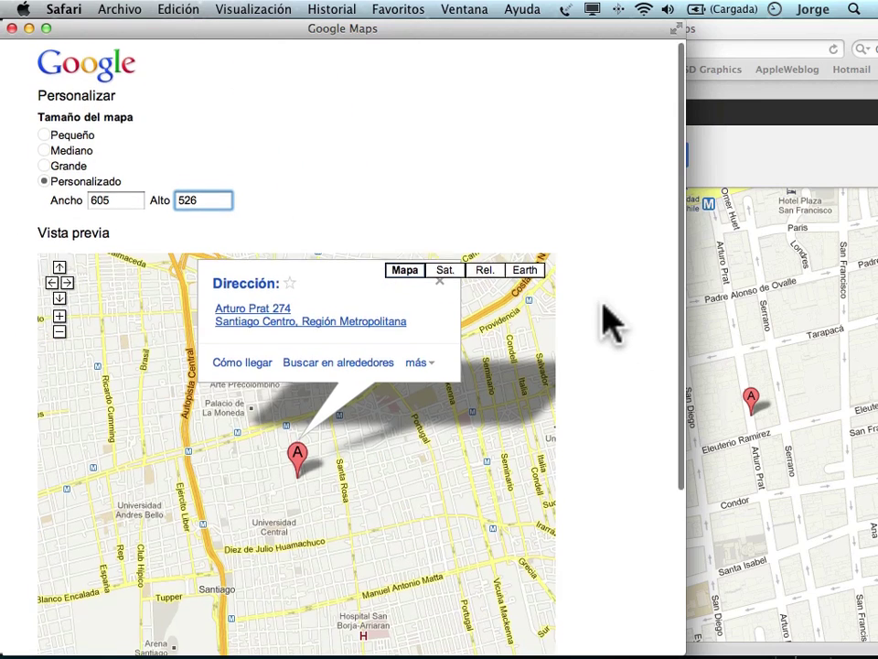
scroll(608, 320, "down", 4)
scroll(609, 321, "down", 3)
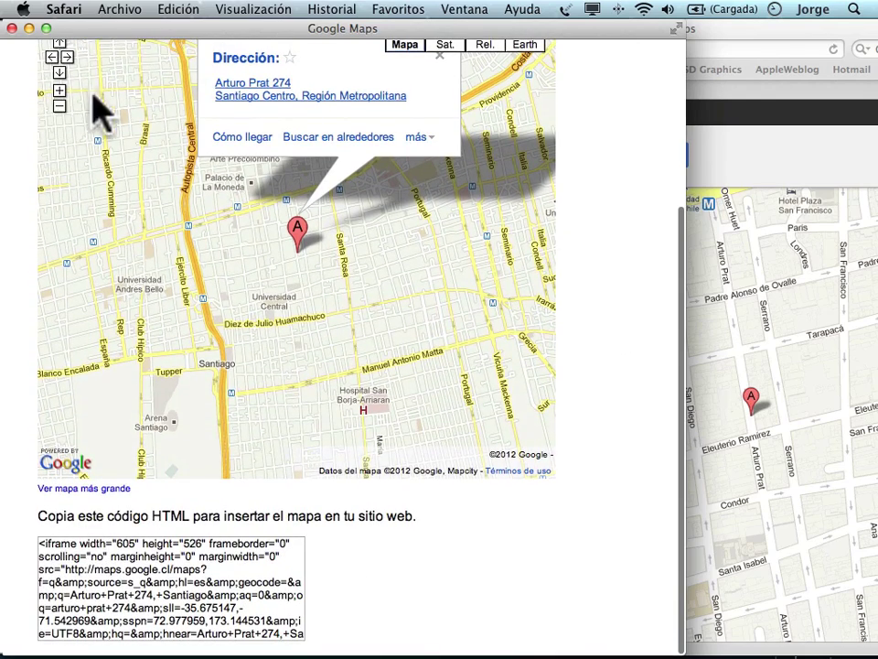
scroll(106, 160, "up", 1)
scroll(110, 169, "up", 2)
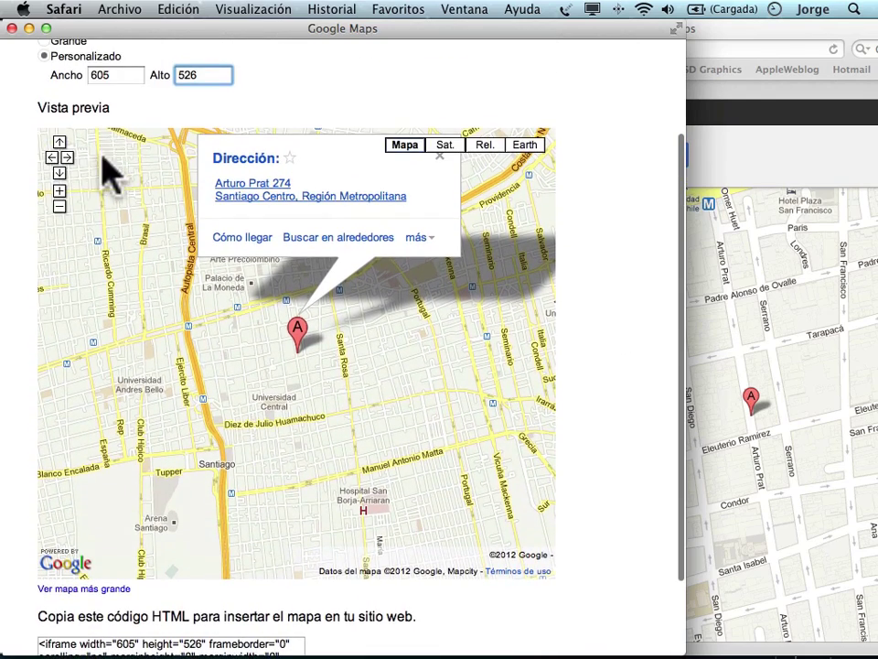
Zoom the map preview in one level and select the whole iframe embed code.
left_click(58, 191)
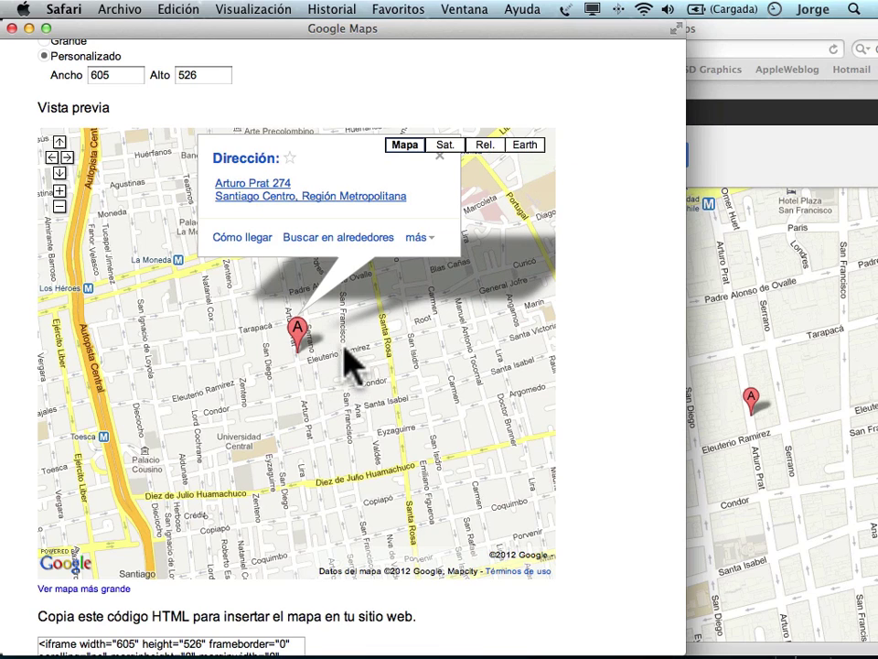
scroll(352, 362, "down", 5)
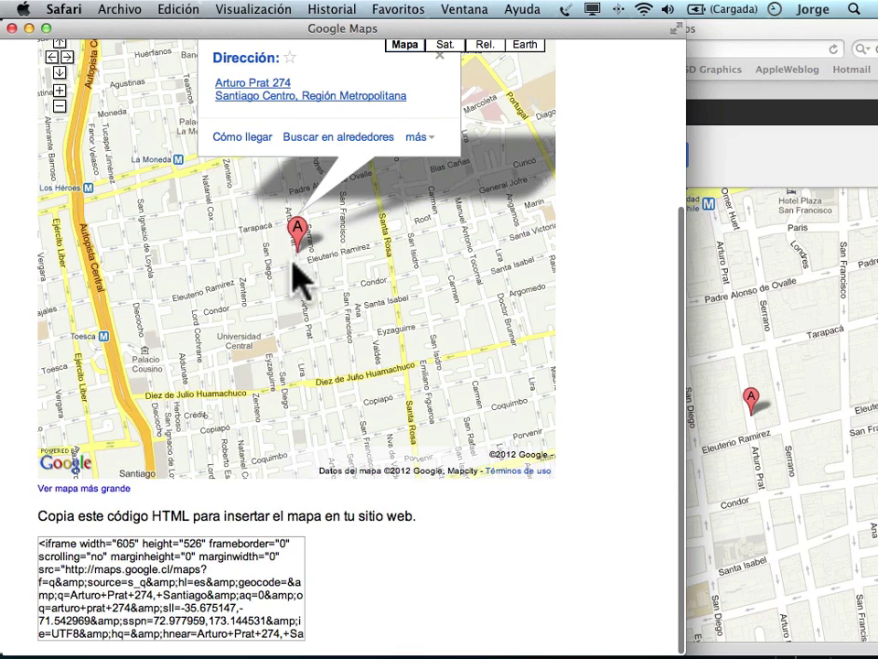
left_click(39, 547)
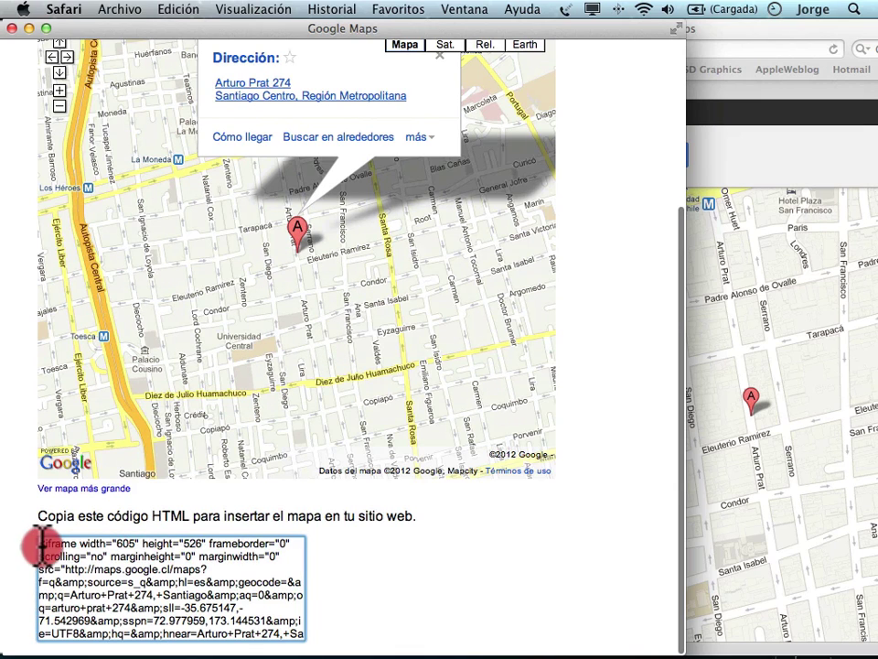
left_click_drag(39, 546, 238, 631)
key("super+c")
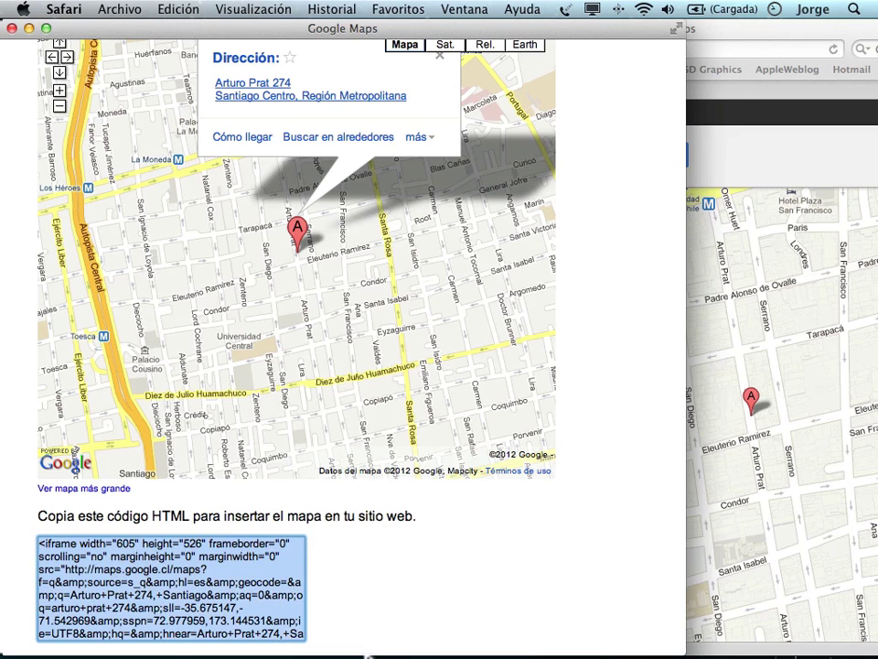
Paste the 605 × 526 Google Maps iframe into the magenta division, then show page 05 negro.
mouse_move(392, 629)
left_click(582, 631)
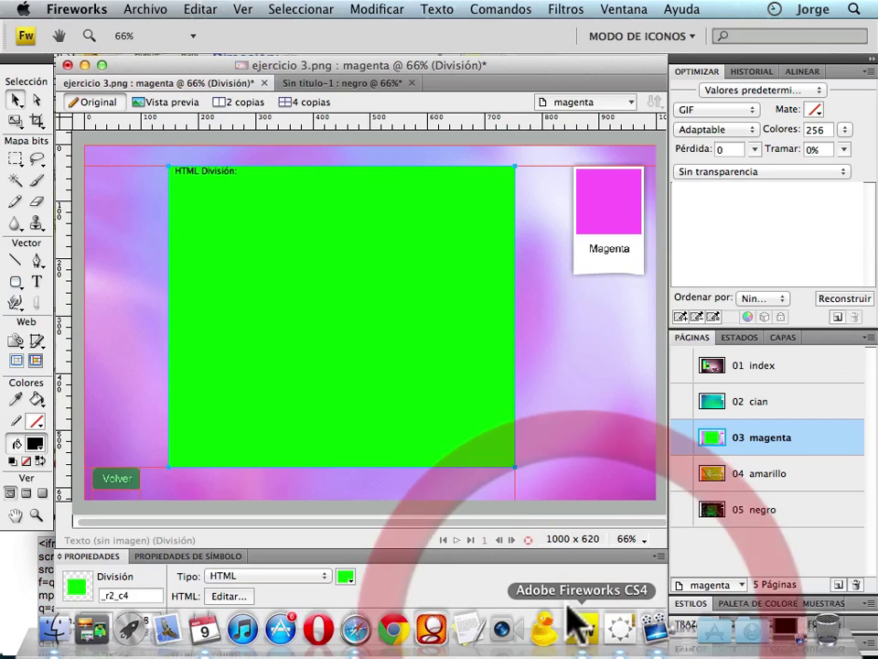
left_click(296, 277)
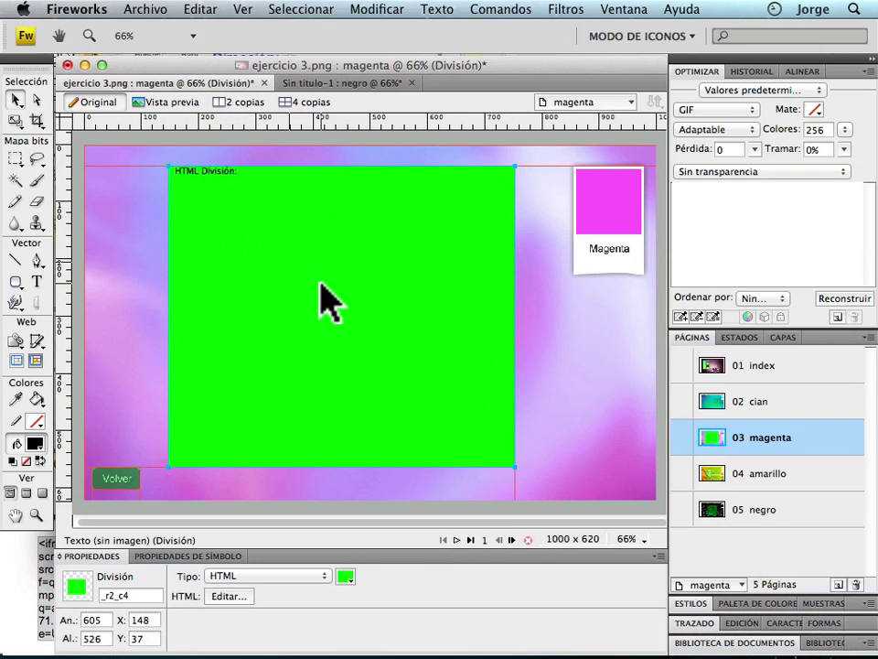
left_click(228, 596)
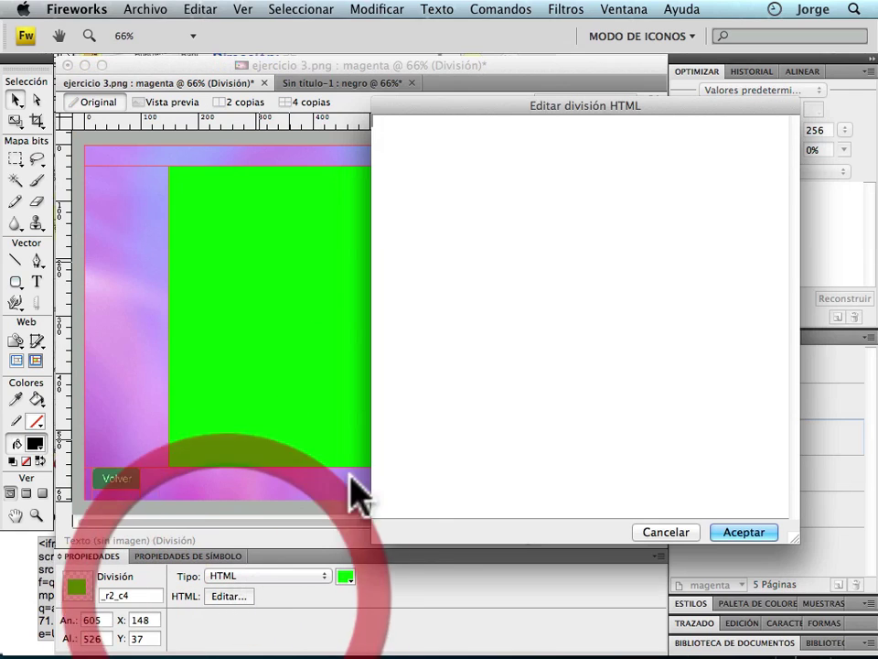
key("super+v")
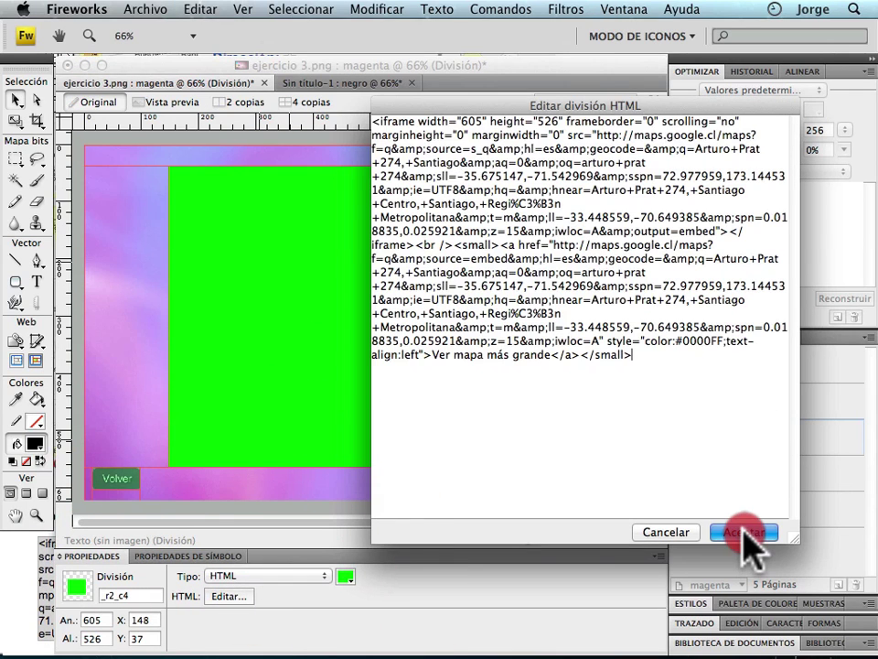
left_click(596, 297)
left_click(382, 119)
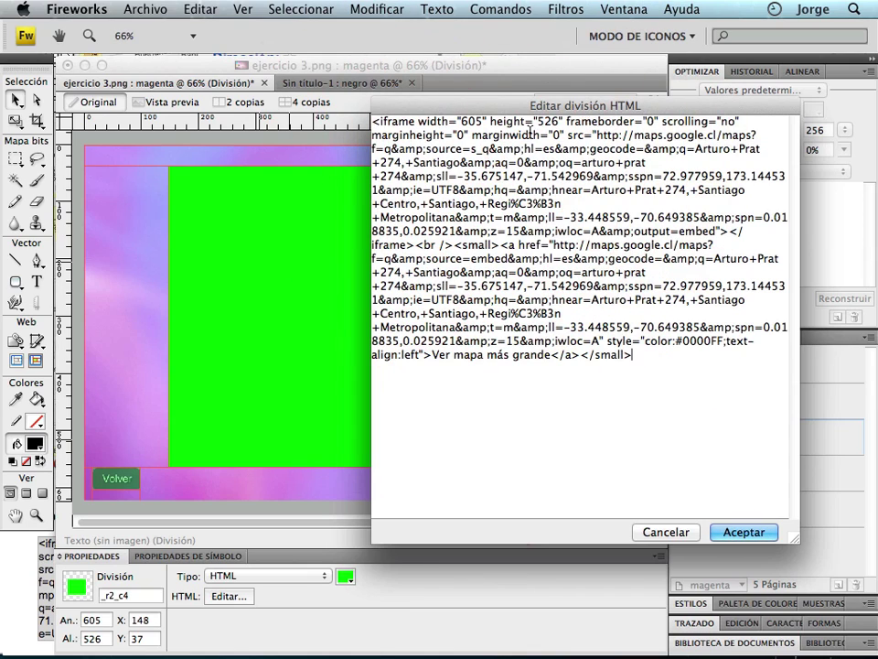
left_click_drag(557, 121, 460, 121)
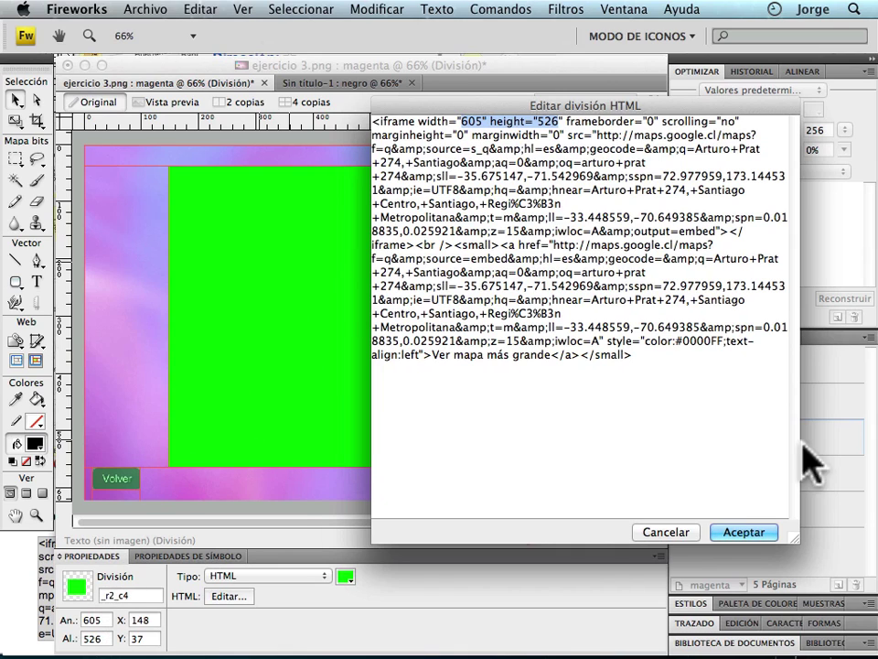
left_click(758, 536)
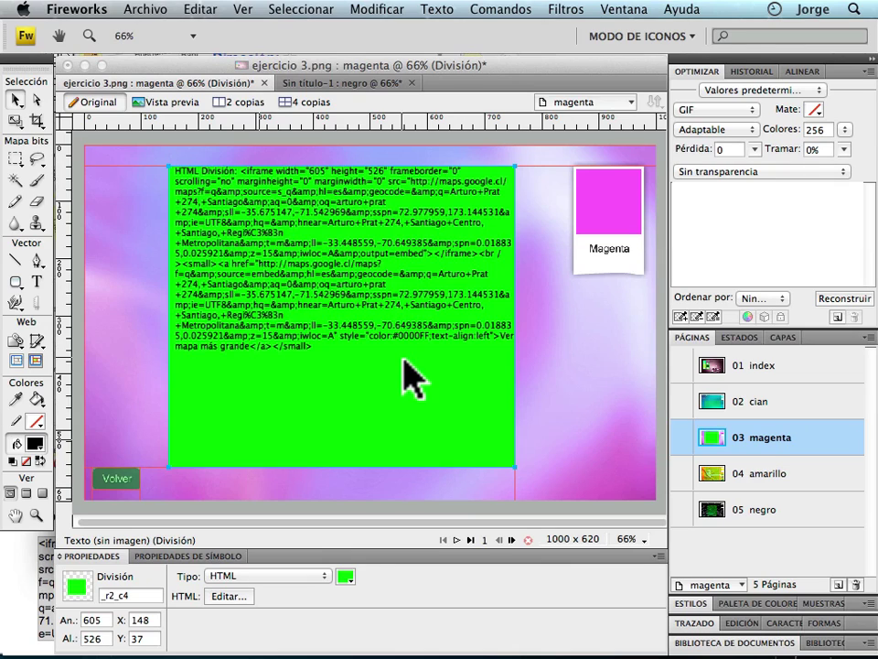
left_click(779, 510)
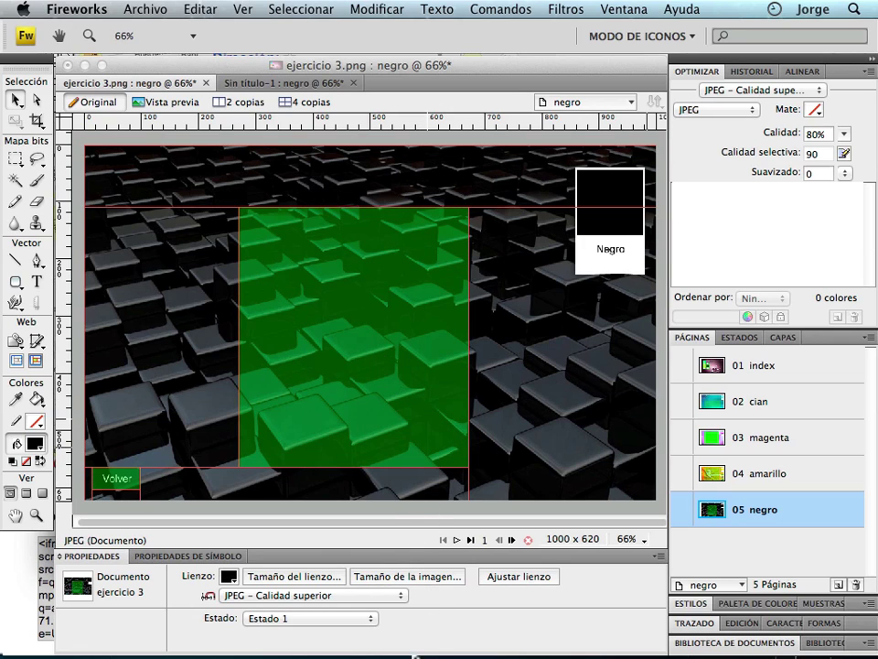
left_click_drag(198, 63, 206, 105)
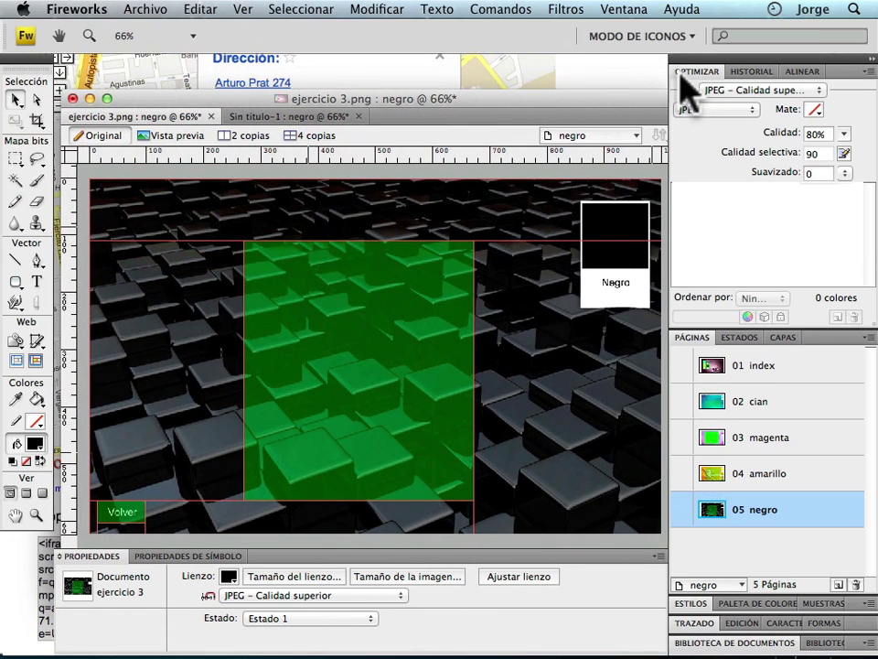
Close the small Google Maps embed window and go to the Foxyform tab in Safari.
left_click(618, 87)
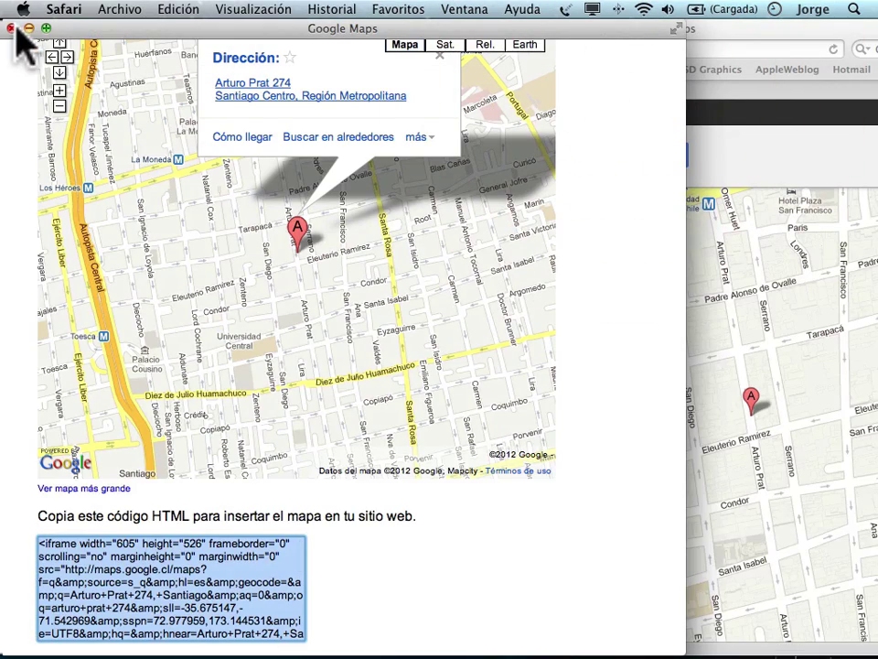
left_click(11, 28)
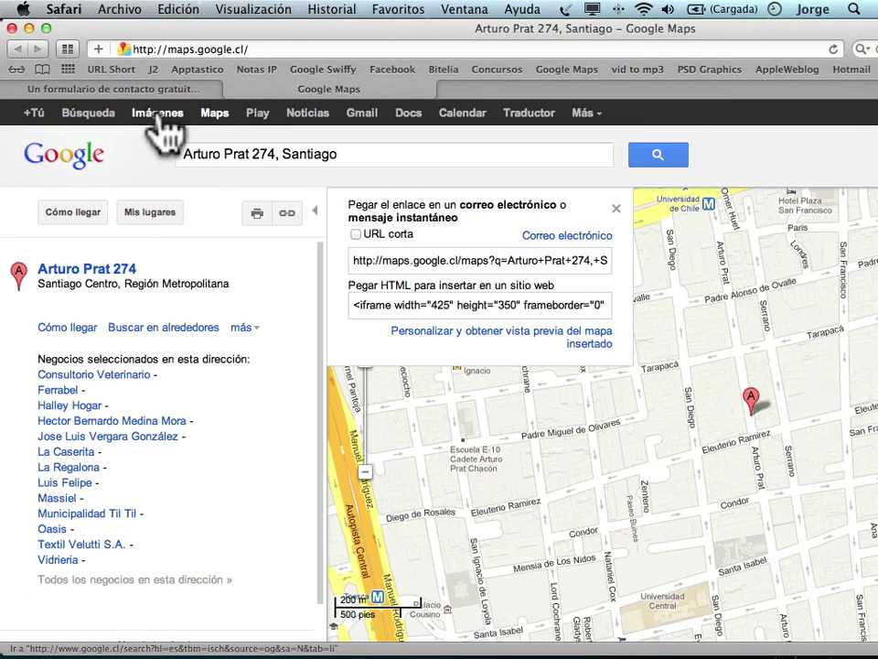
left_click(128, 88)
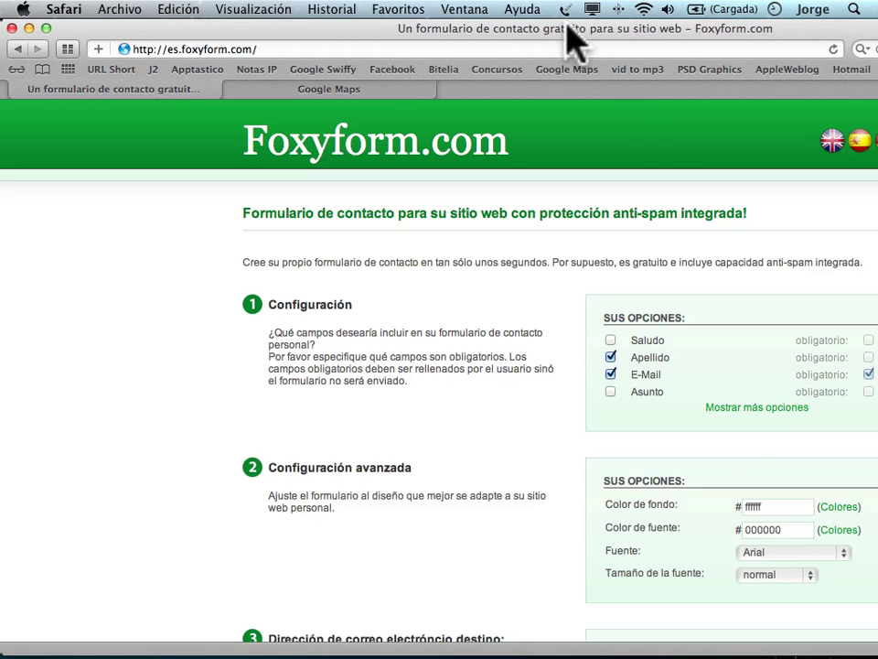
Add the Nombre field to the form and mark Nombre and Apellido as obligatorio.
left_click(46, 29)
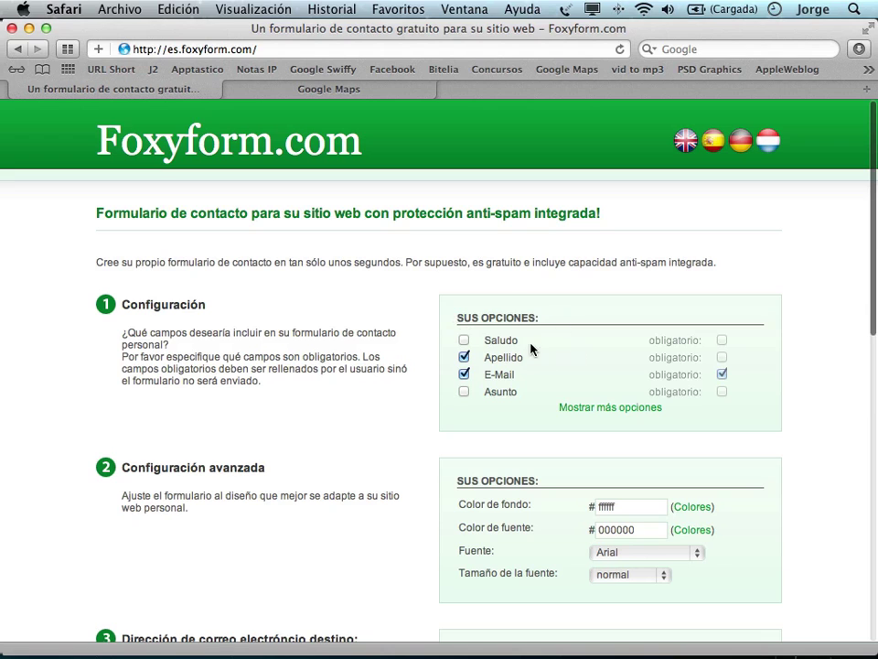
left_click(603, 407)
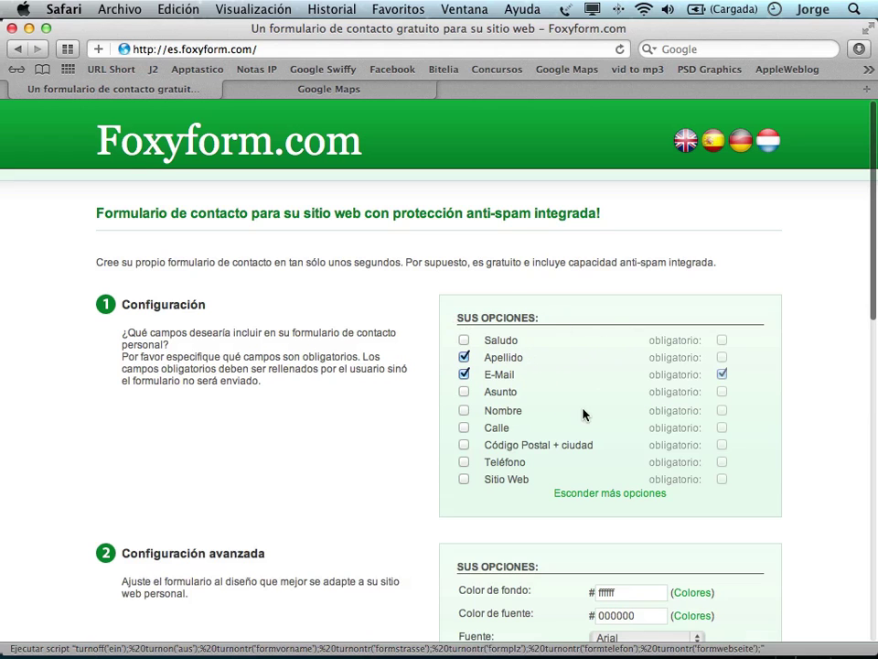
scroll(713, 426, "down", 3)
scroll(713, 427, "up", 3)
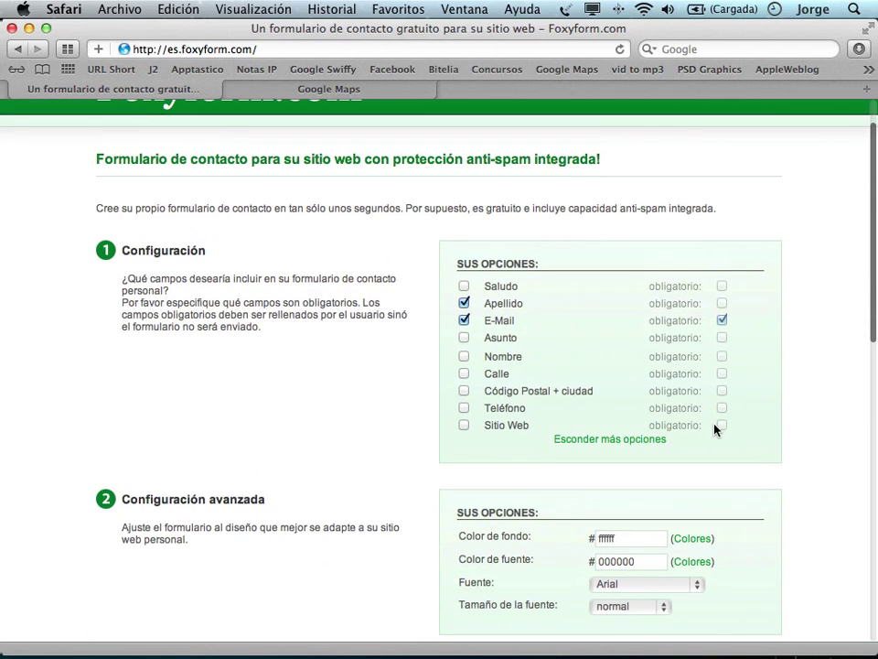
scroll(714, 427, "down", 1)
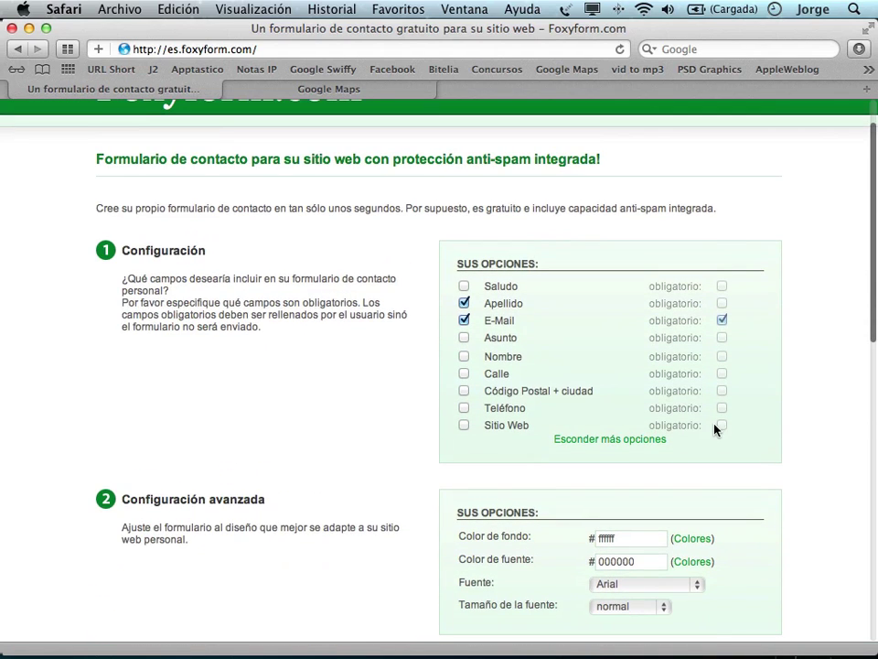
left_click(609, 440)
left_click(599, 354)
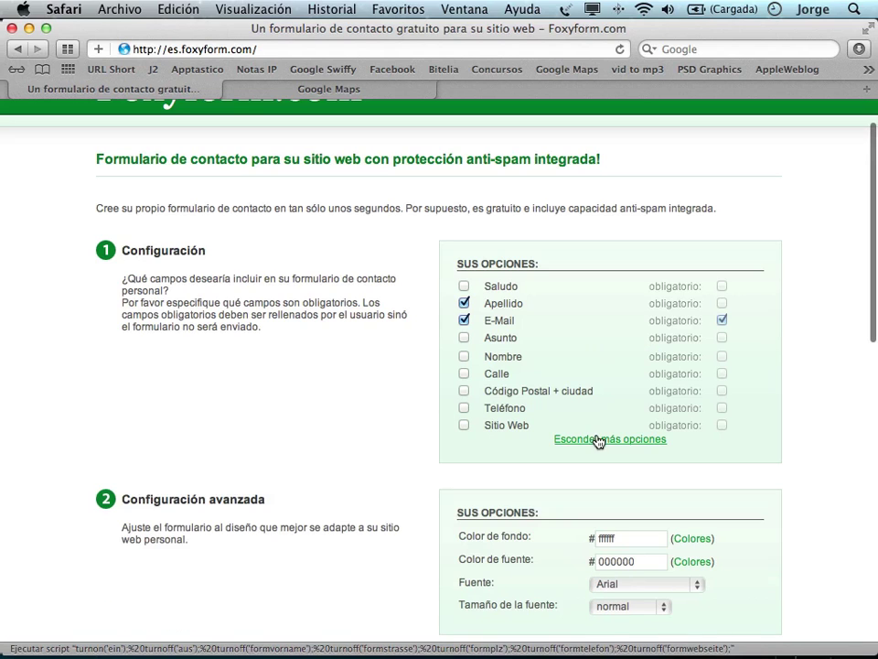
scroll(475, 267, "down", 1)
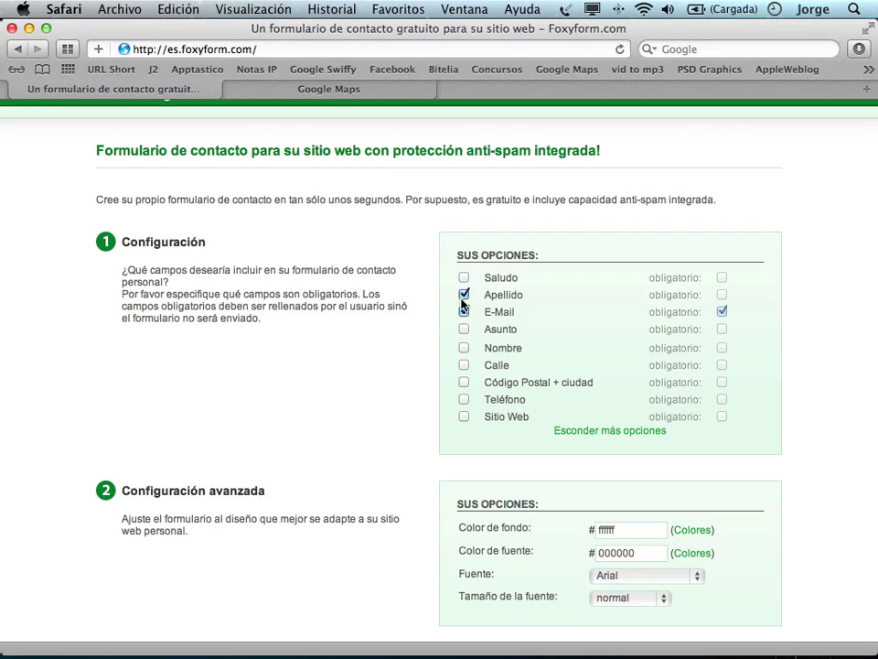
left_click(463, 349)
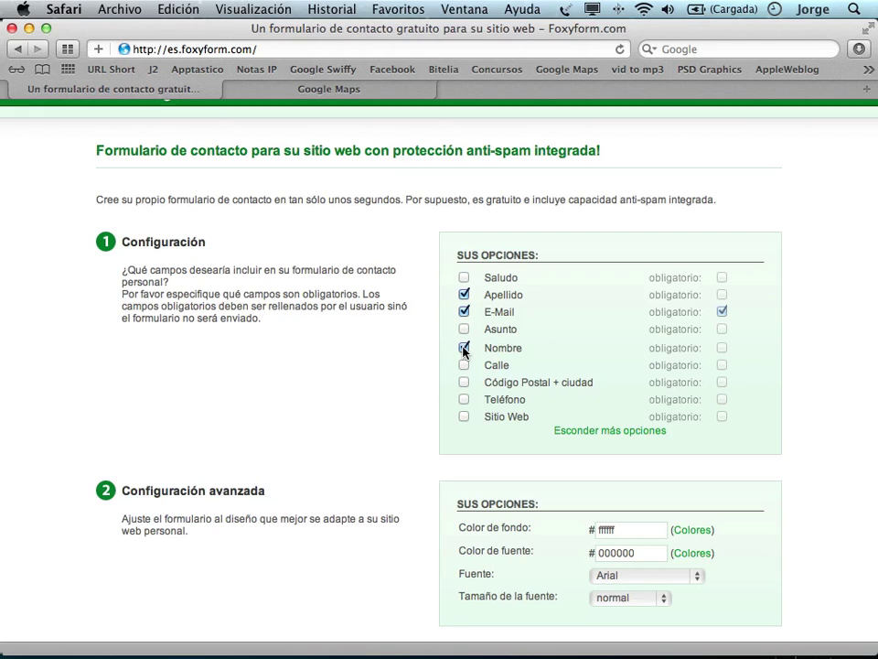
left_click(722, 349)
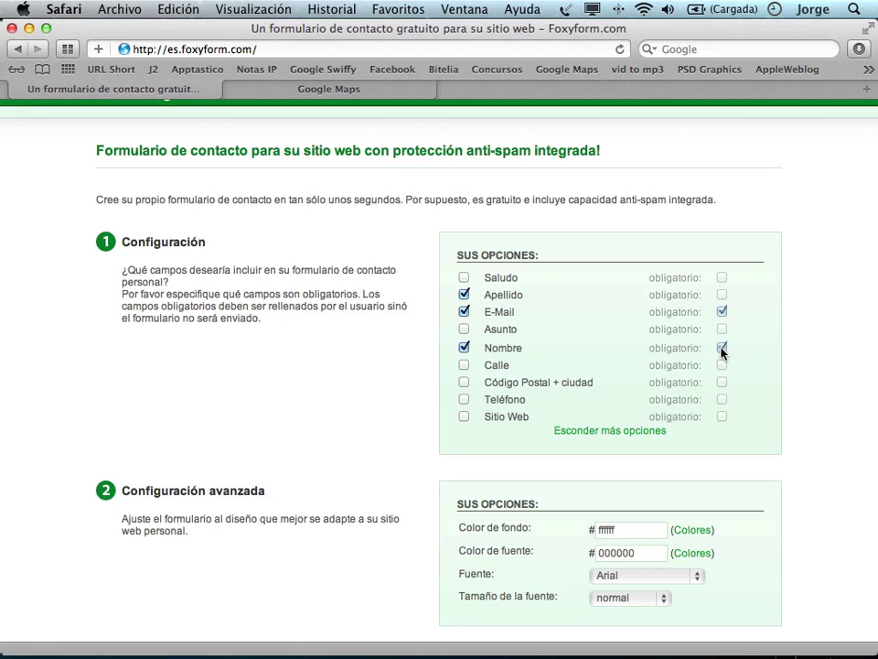
left_click(721, 294)
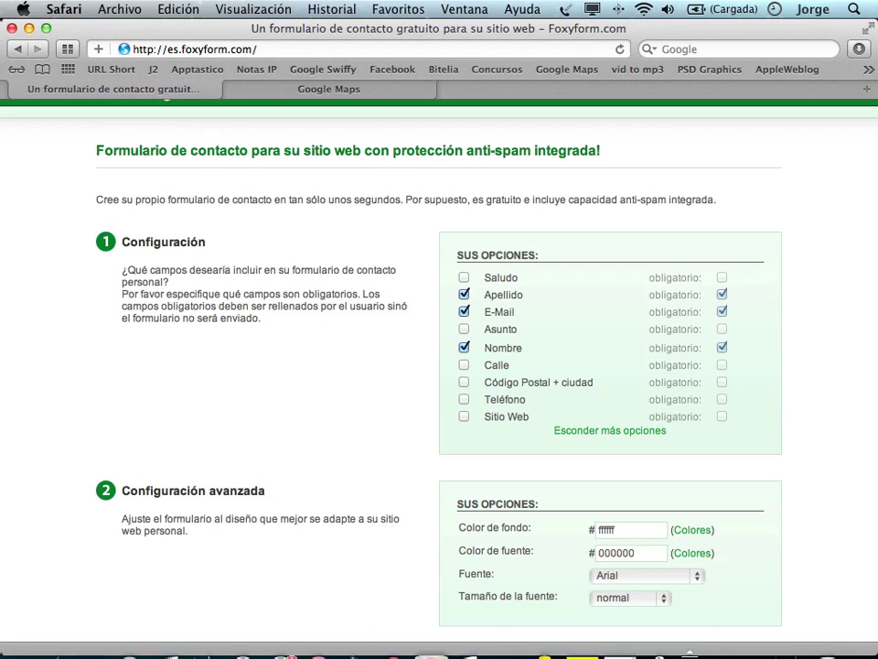
left_click(640, 532)
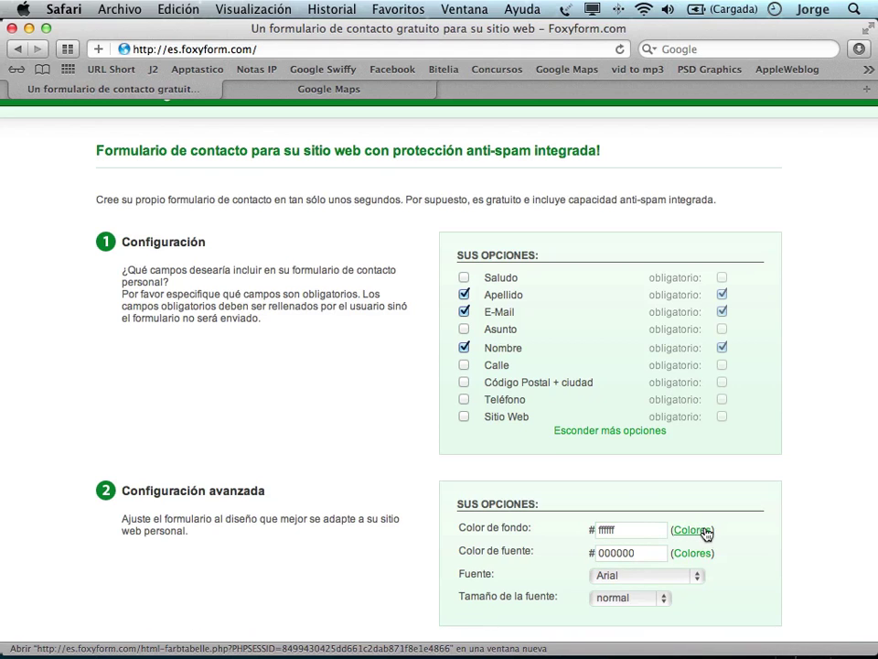
Look over the colour table, then clear the white Color de fondo value.
left_click(697, 536)
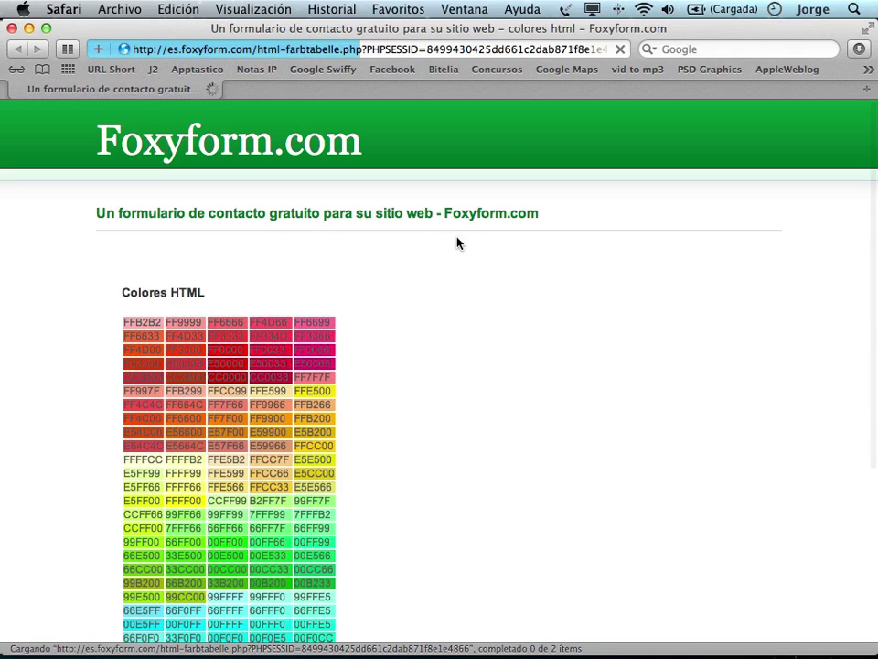
scroll(383, 366, "down", 2)
scroll(386, 385, "down", 10)
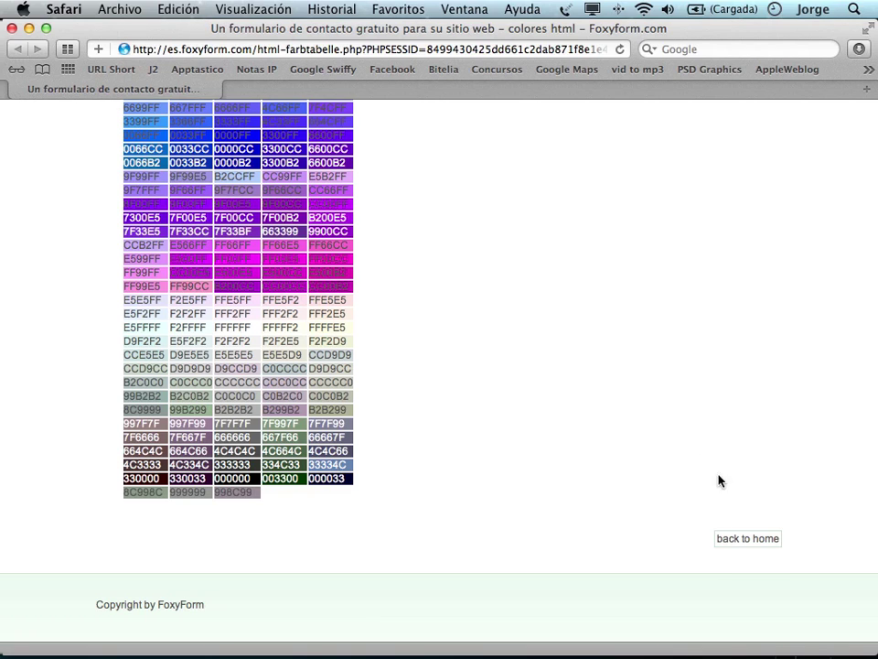
left_click(755, 540)
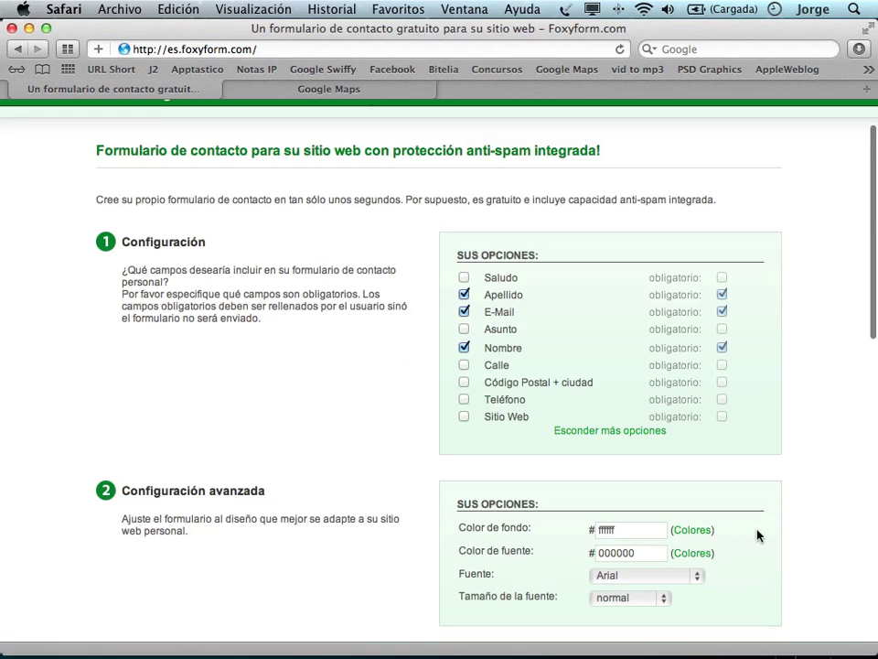
scroll(756, 530, "down", 5)
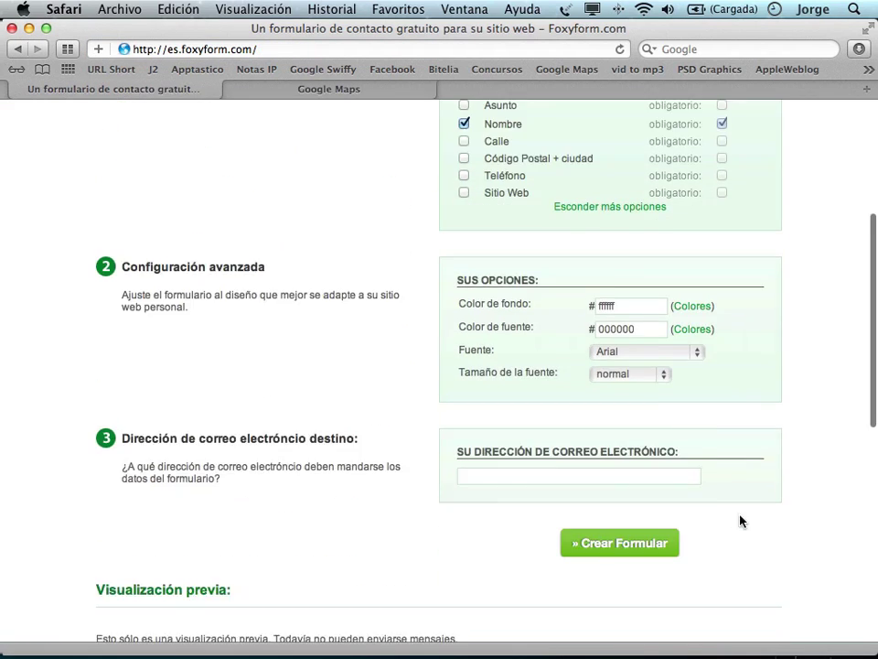
left_click(618, 237)
key("shift+Tab")
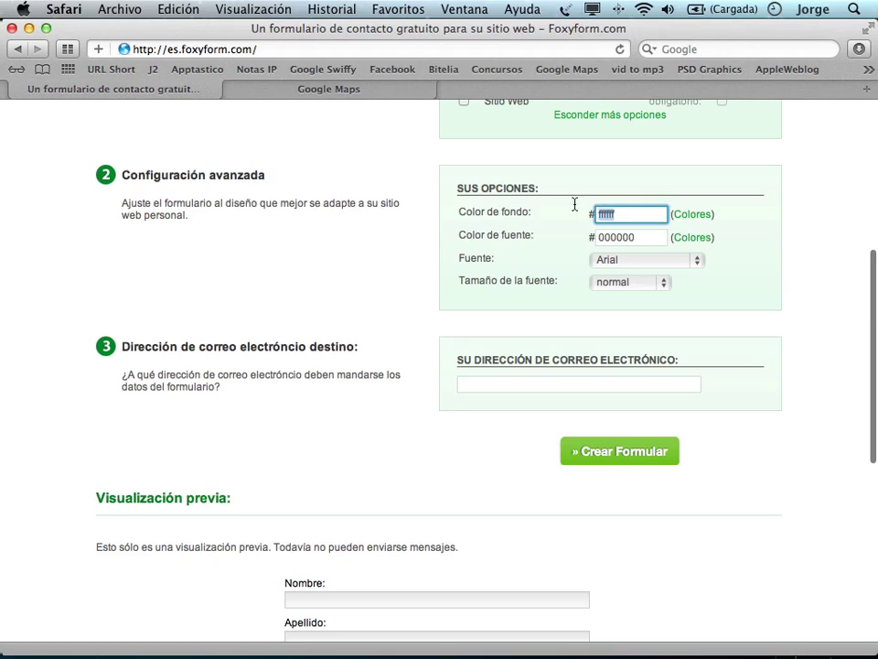
key("BackSpace")
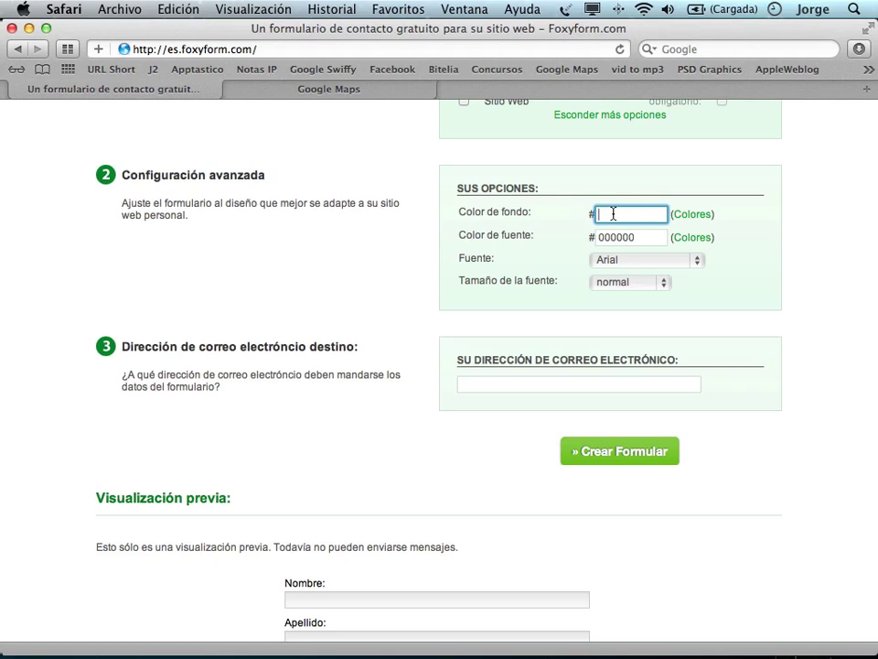
Copy colour code 33334C from the HTML colour table and try pasting it as background.
left_click(694, 218)
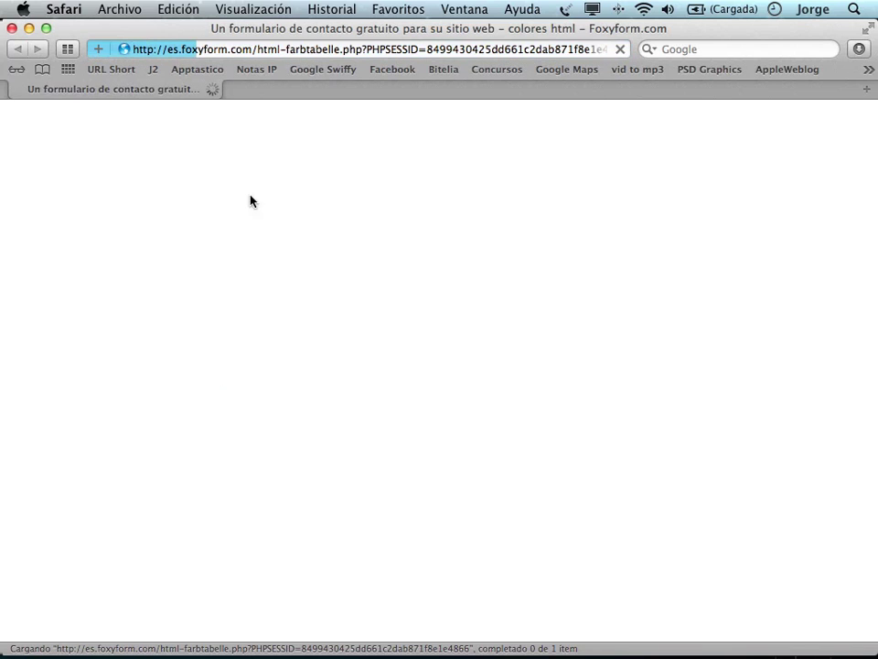
scroll(382, 504, "down", 5)
scroll(384, 504, "down", 4)
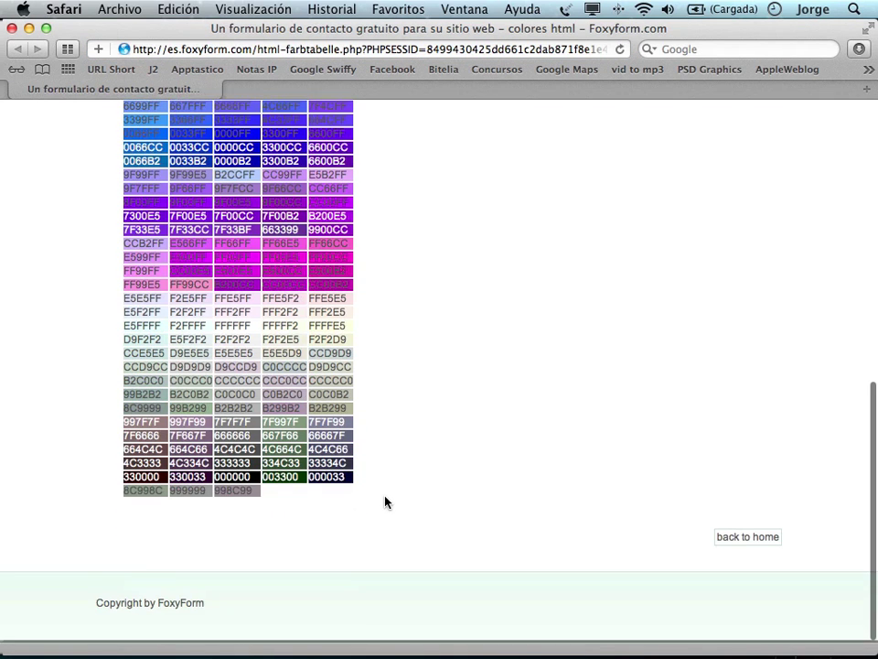
left_click_drag(330, 463, 347, 464)
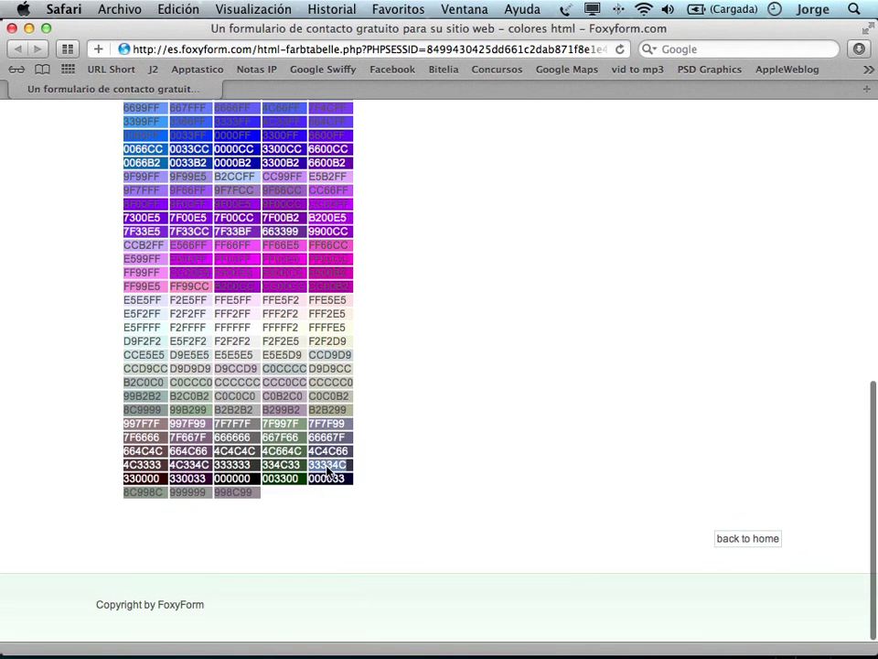
right_click(327, 466)
left_click(369, 513)
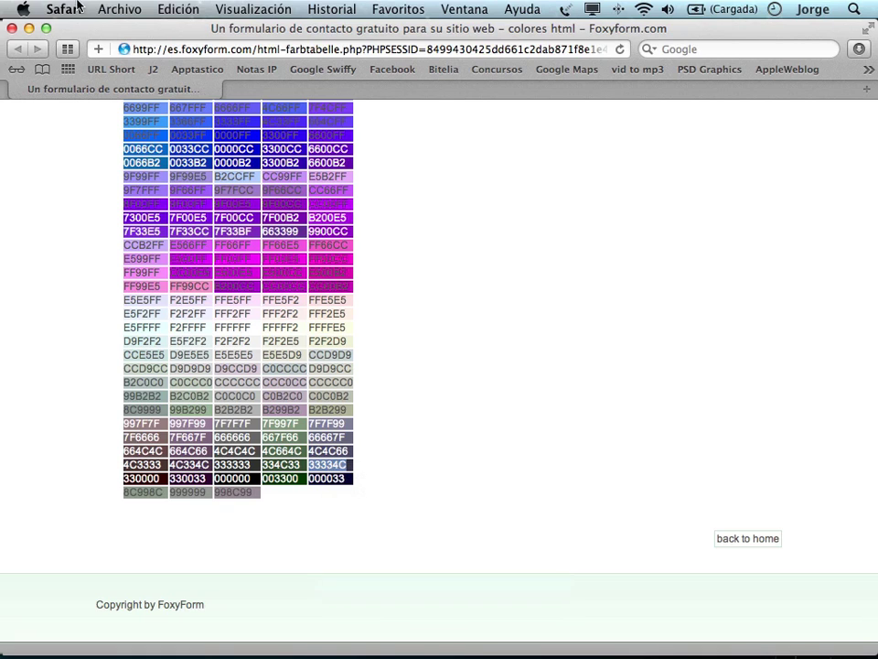
left_click(12, 28)
left_click(607, 212)
right_click(607, 212)
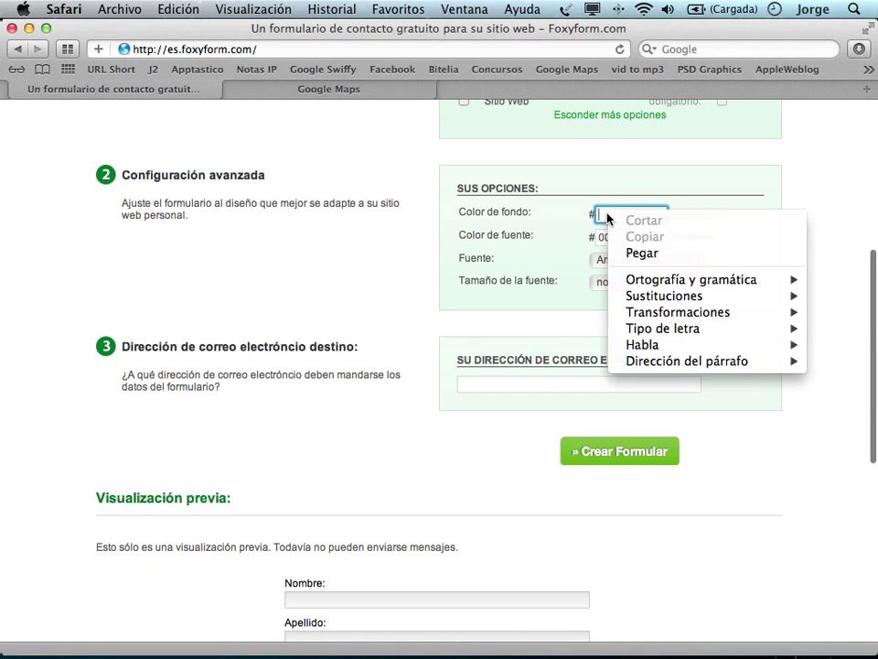
left_click(652, 251)
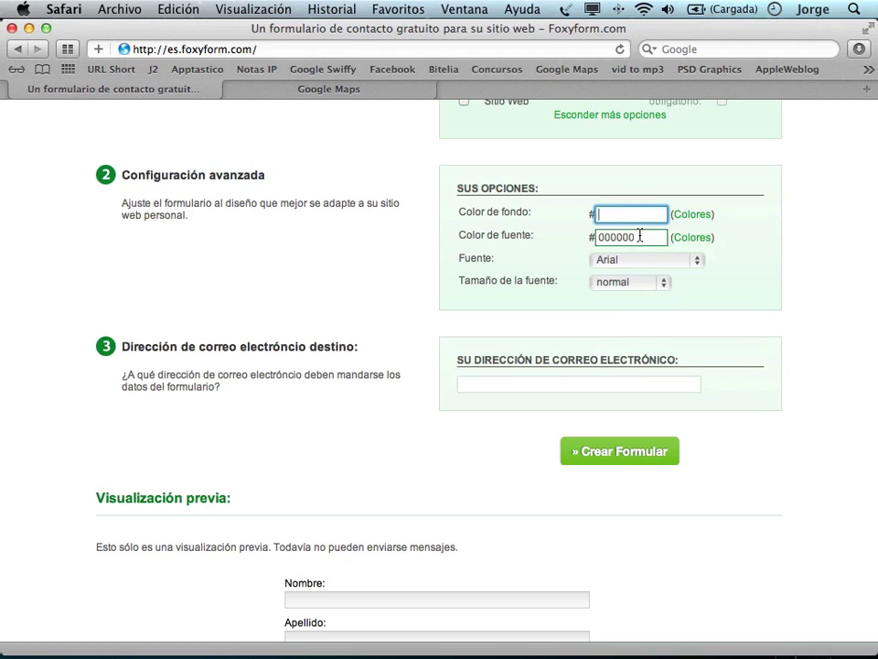
right_click(611, 214)
left_click(611, 214)
left_click(692, 214)
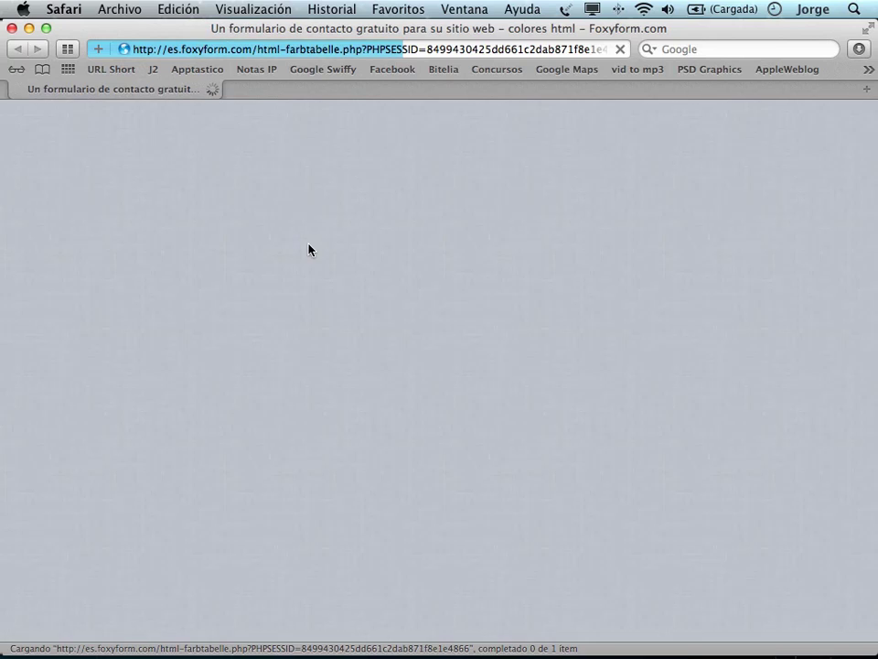
scroll(308, 248, "down", 5)
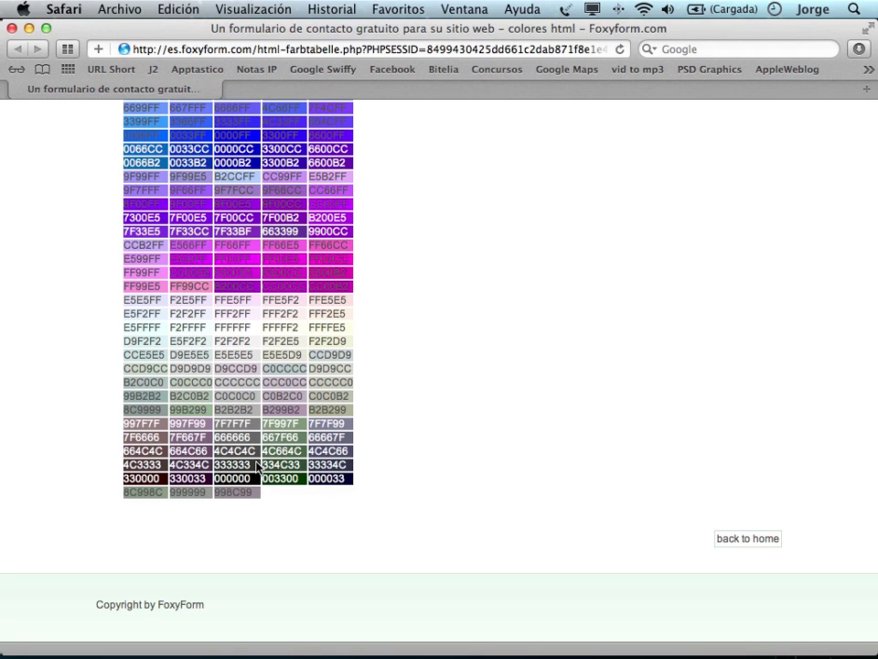
left_click(12, 28)
Set Color de fondo to 333333 and Color de fuente to FFFFFF.
left_click(625, 215)
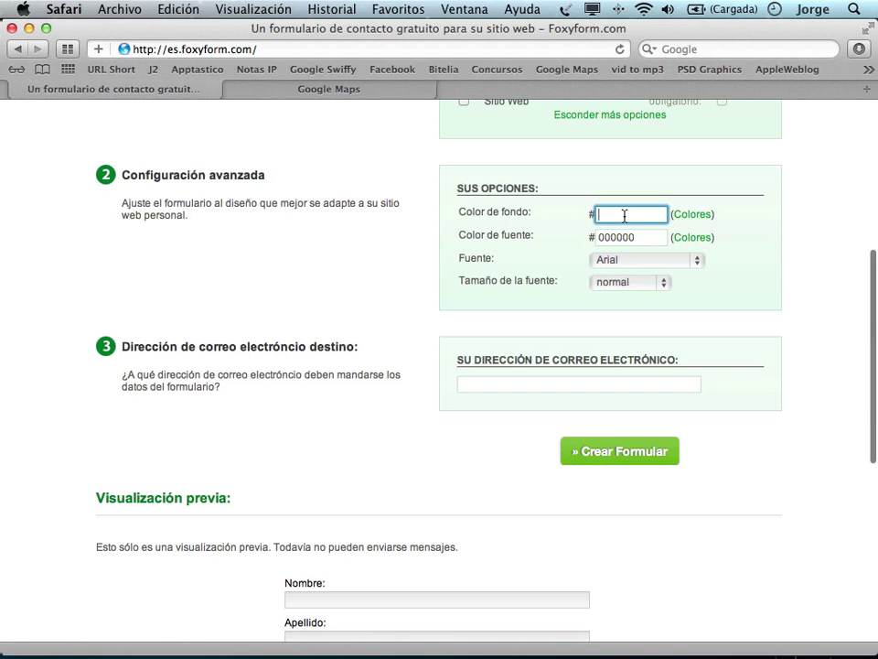
type("333333")
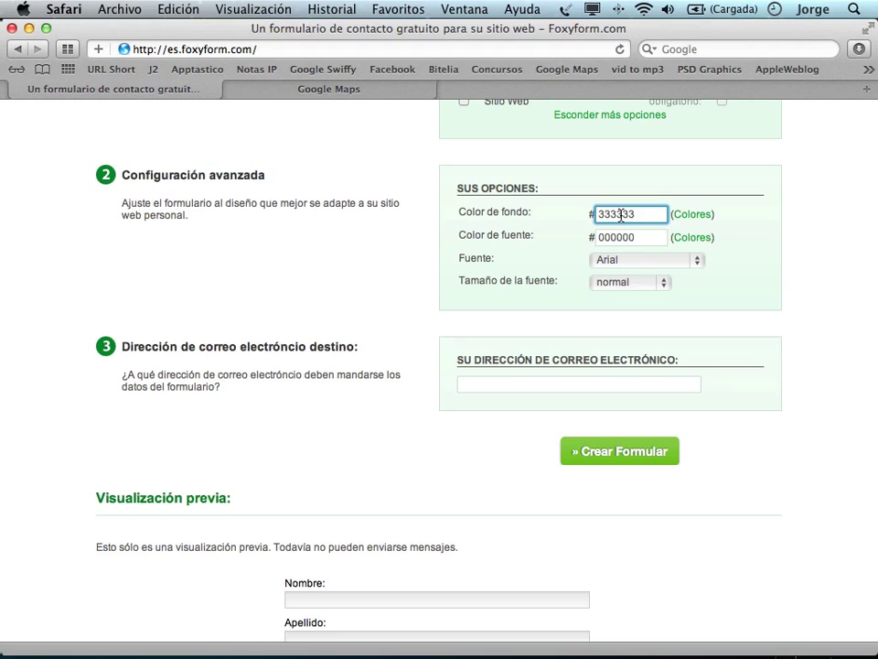
left_click_drag(621, 216, 599, 236)
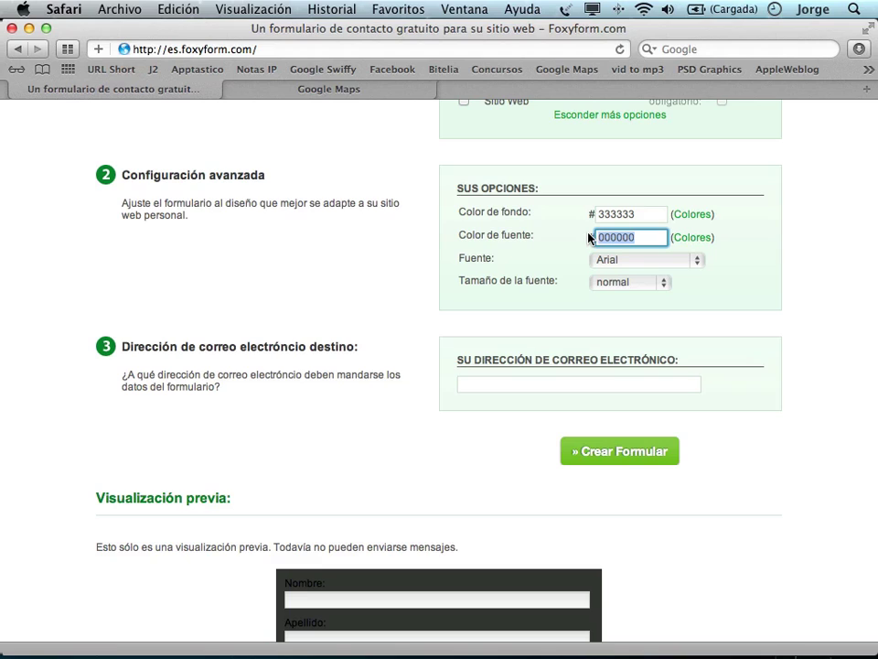
type("FFFFFF")
left_click(649, 216)
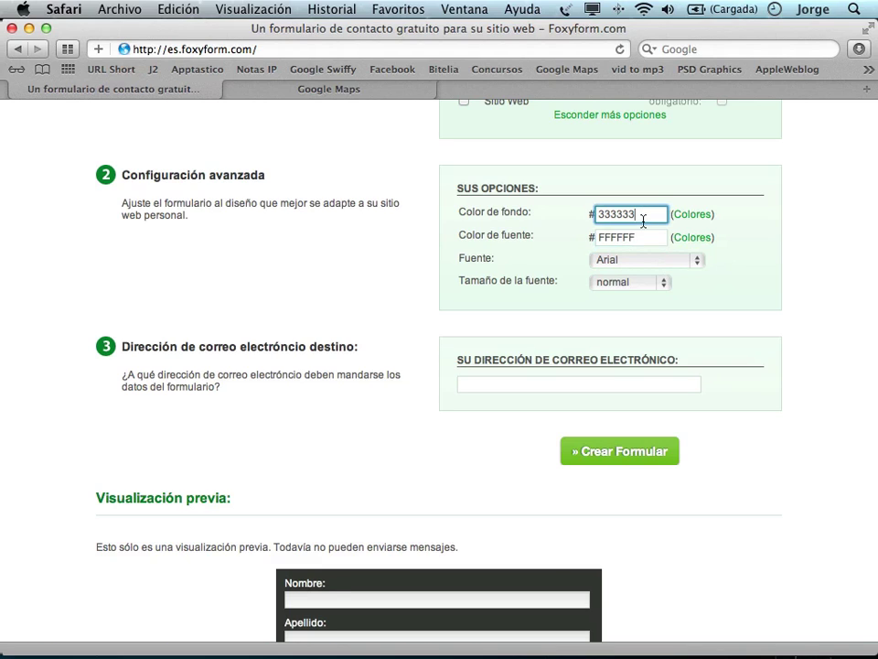
left_click(642, 238)
scroll(724, 391, "down", 10)
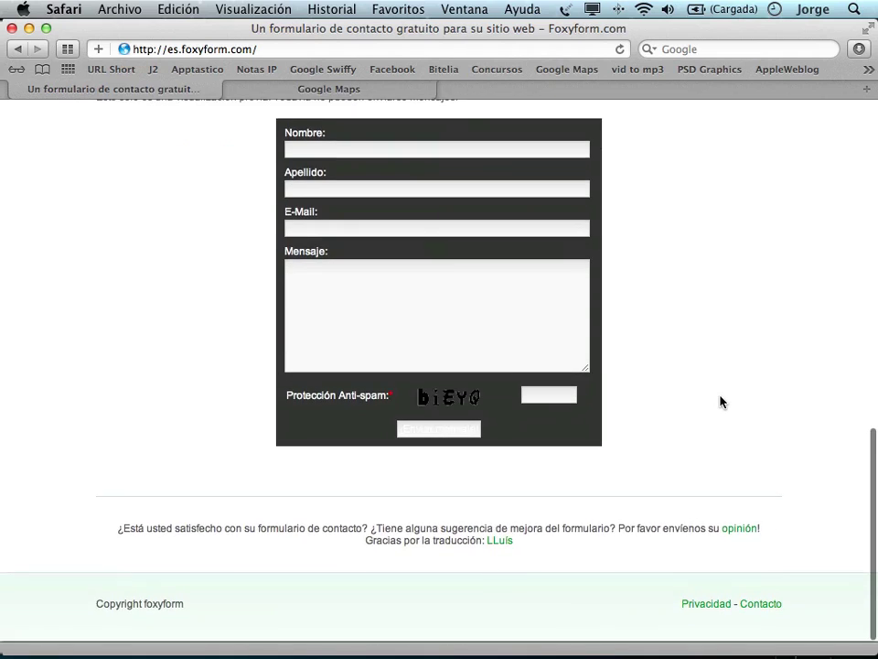
scroll(721, 396, "up", 4)
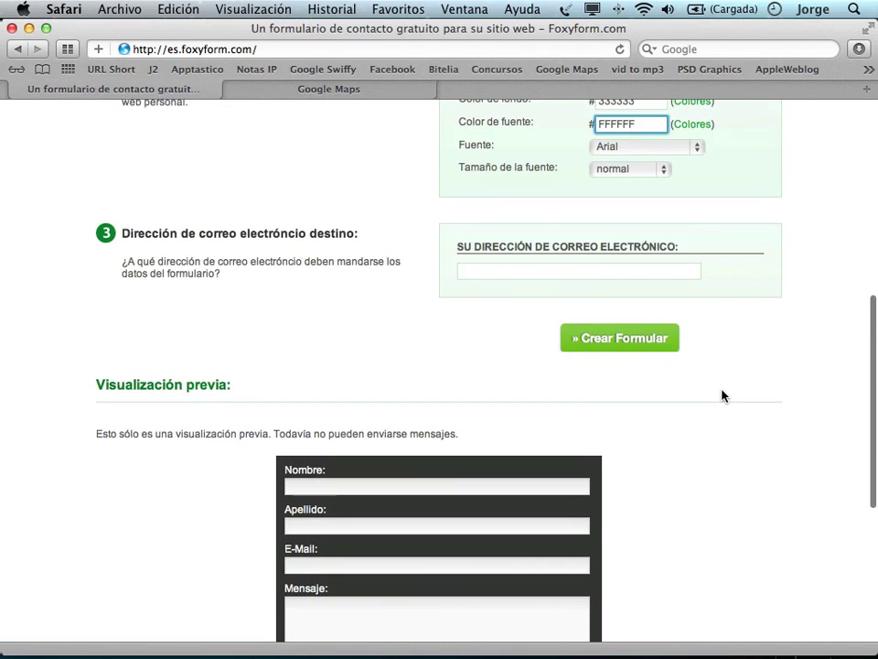
Enter the destination e-mail address for the form's messages.
left_click(559, 269)
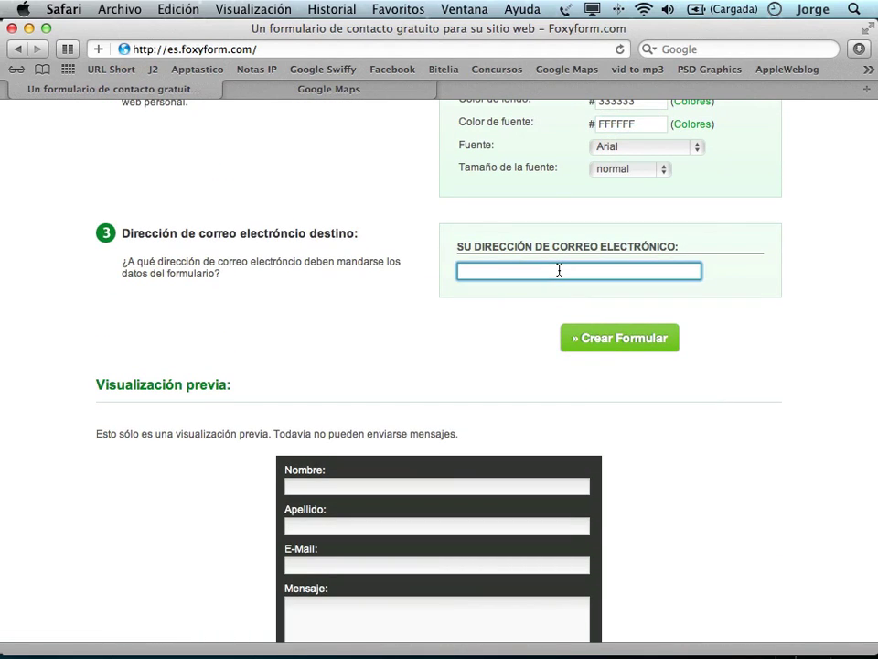
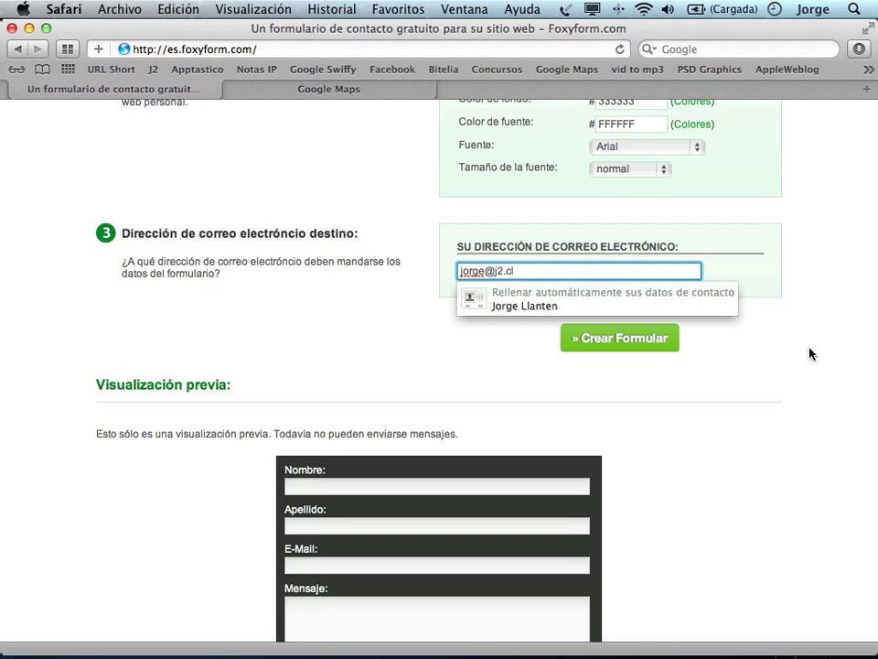
left_click(733, 374)
scroll(729, 381, "down", 5)
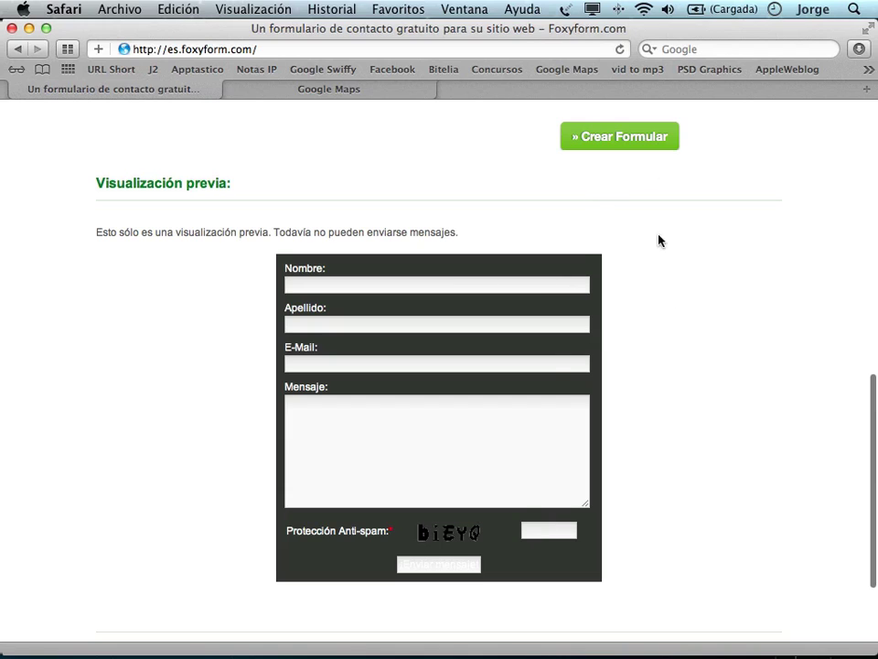
Generate the contact form with Crear Formular and copy its HTML embed code.
left_click(628, 142)
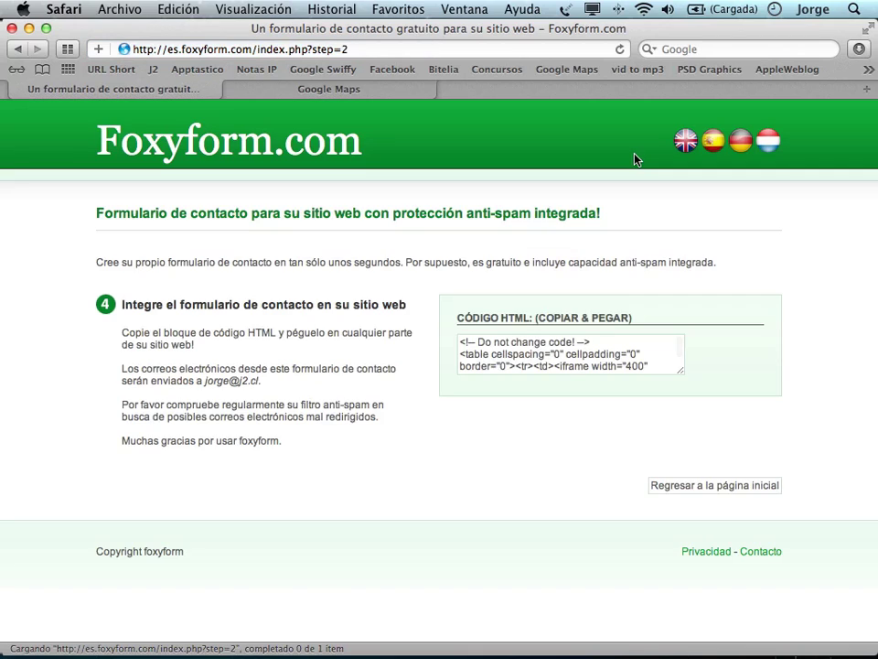
left_click(505, 355)
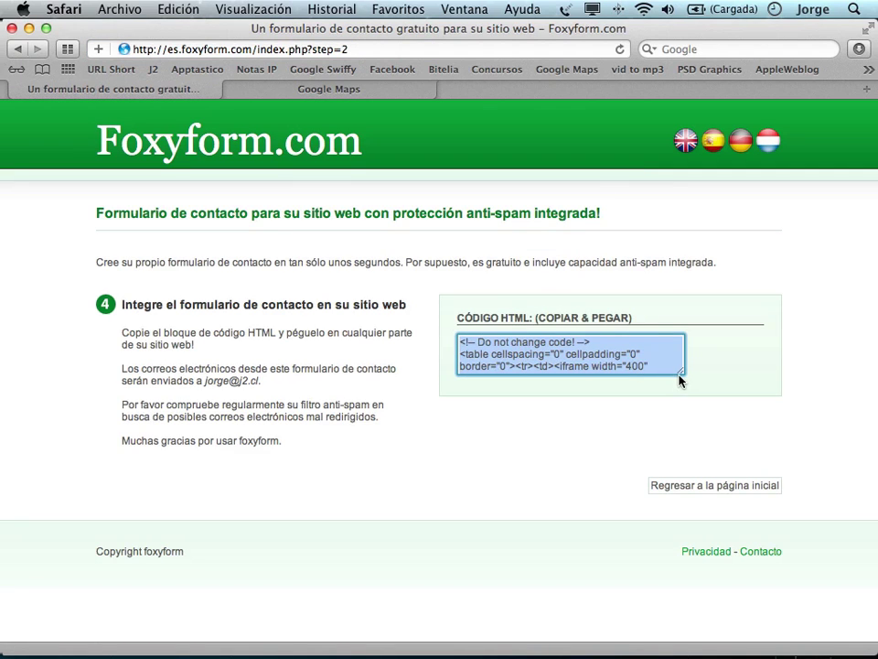
key("super+c")
mouse_move(317, 646)
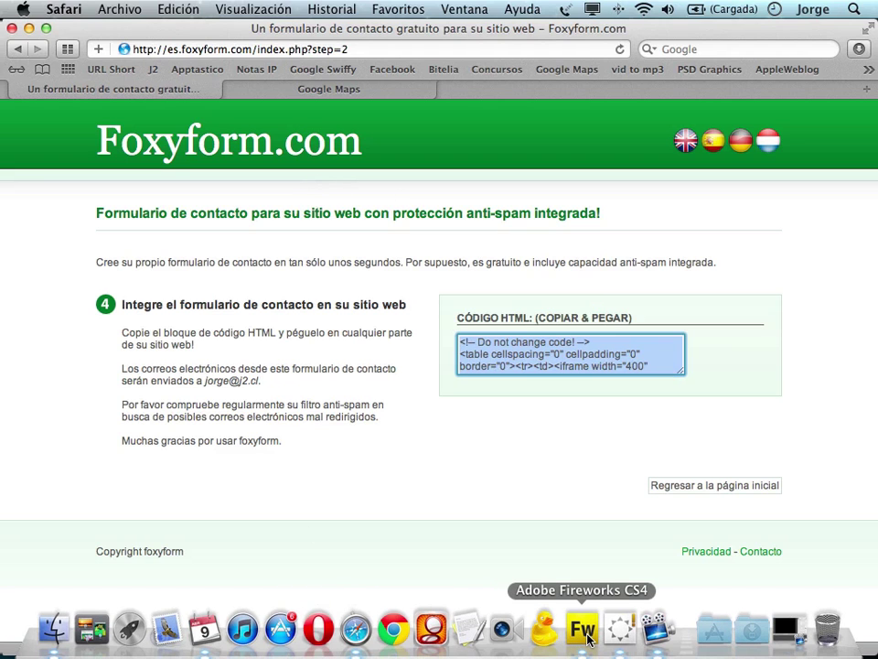
left_click(583, 629)
Make the negro page's green slice an HTML division holding the pasted Foxyform code.
left_click(363, 364)
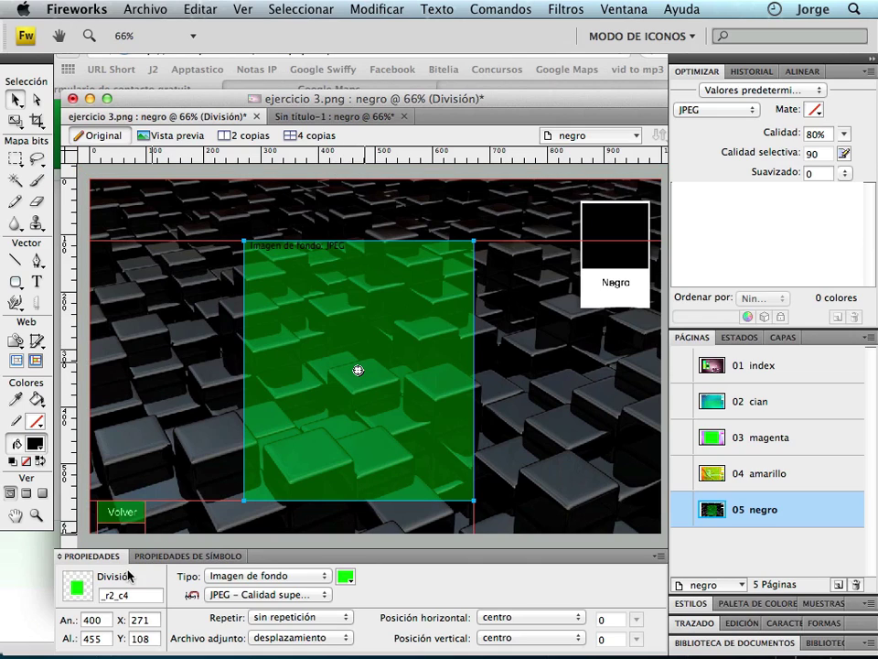
left_click(264, 575)
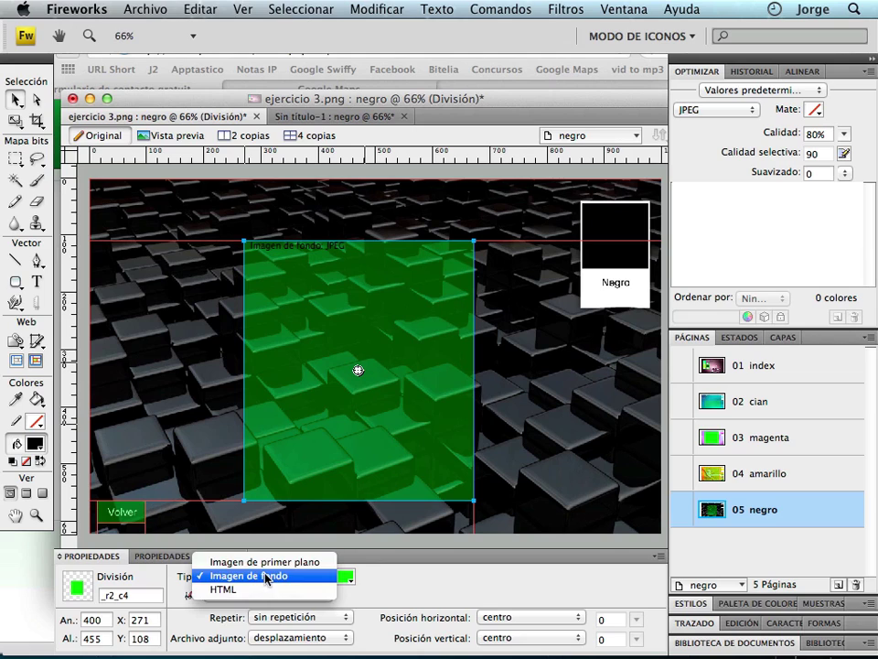
left_click(255, 591)
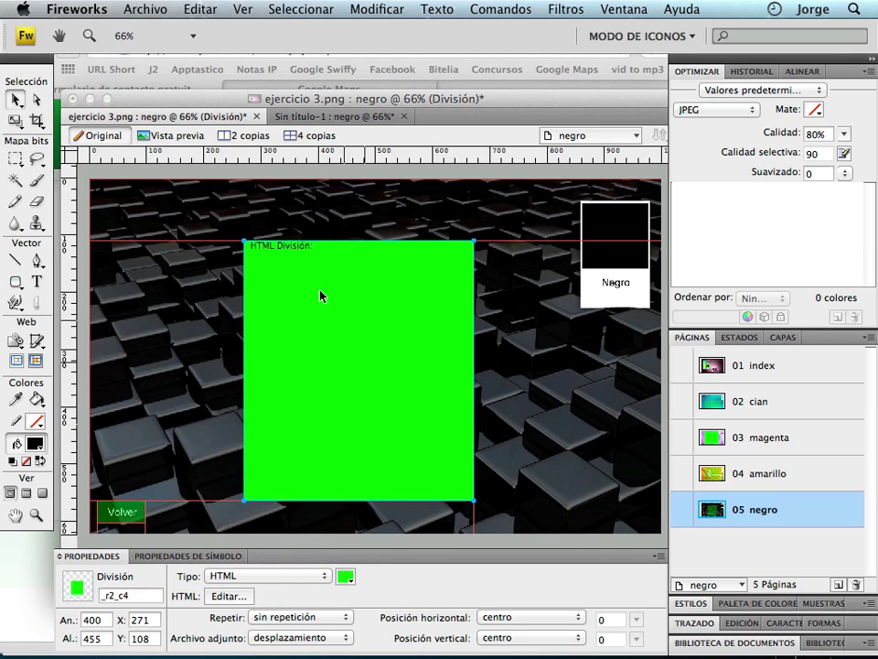
left_click(228, 596)
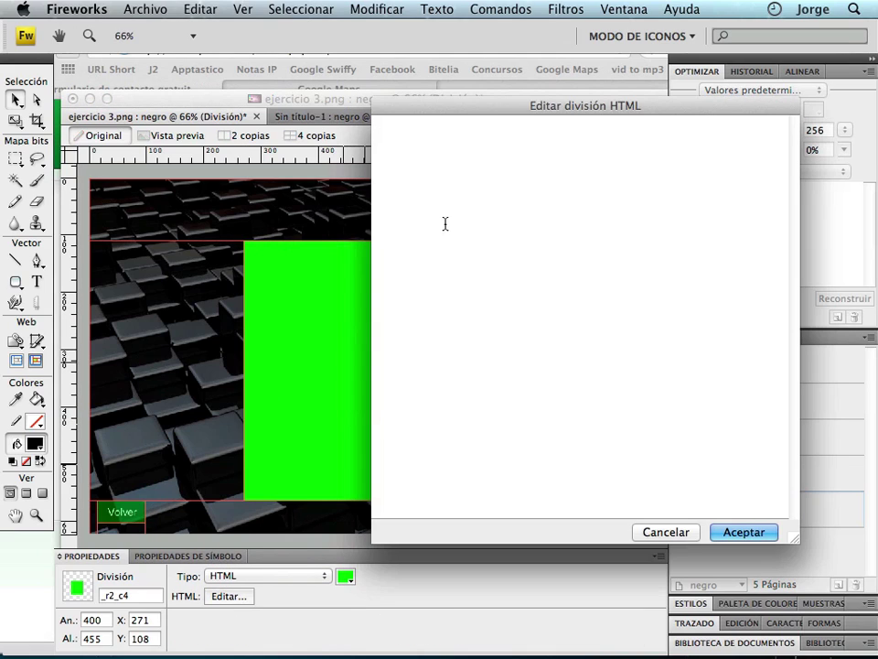
key("super+v")
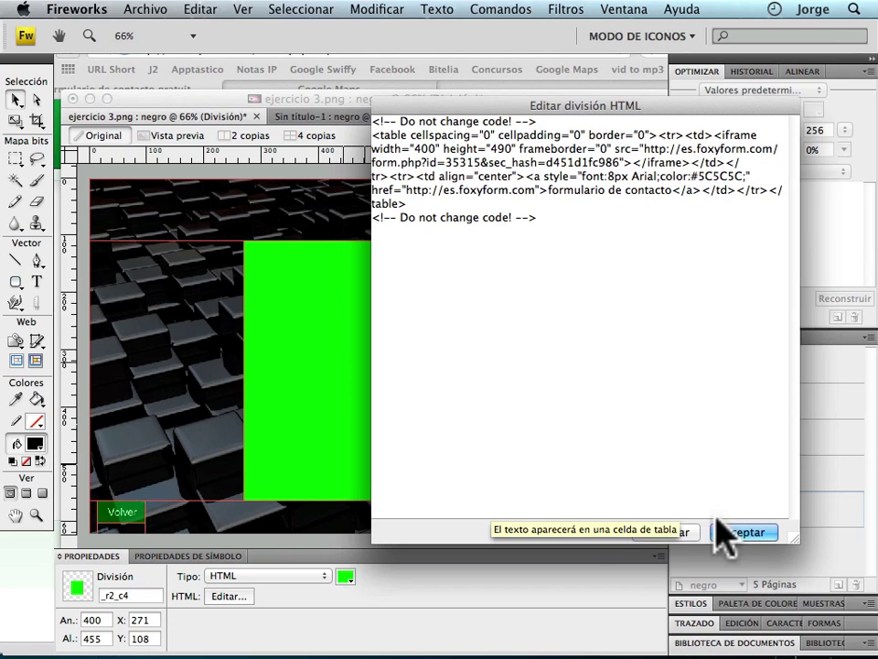
left_click(743, 538)
left_click(739, 514)
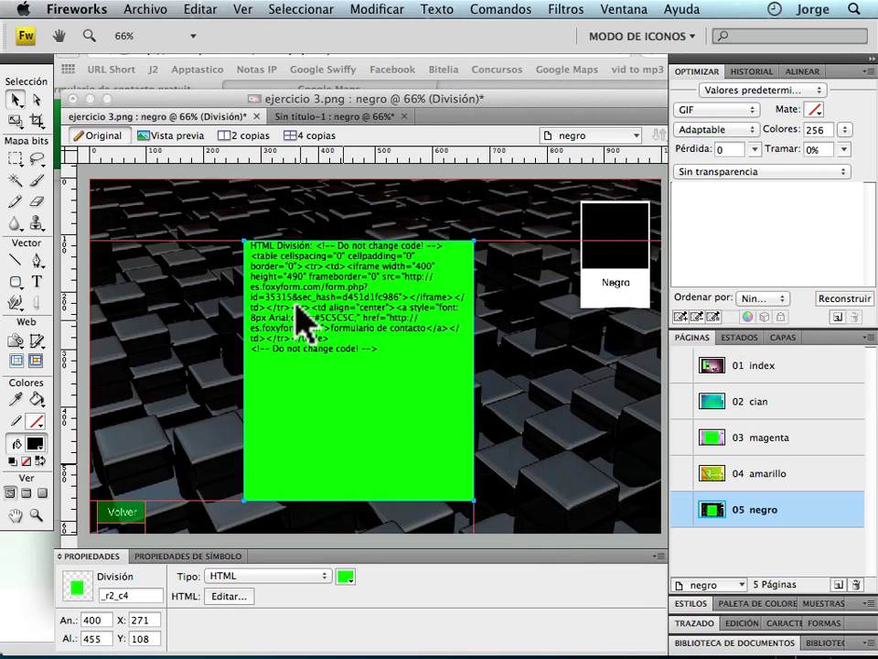
Resize the negro page's contact-form division to 410 × 500 px and move it up to Y 61.
left_click(330, 389)
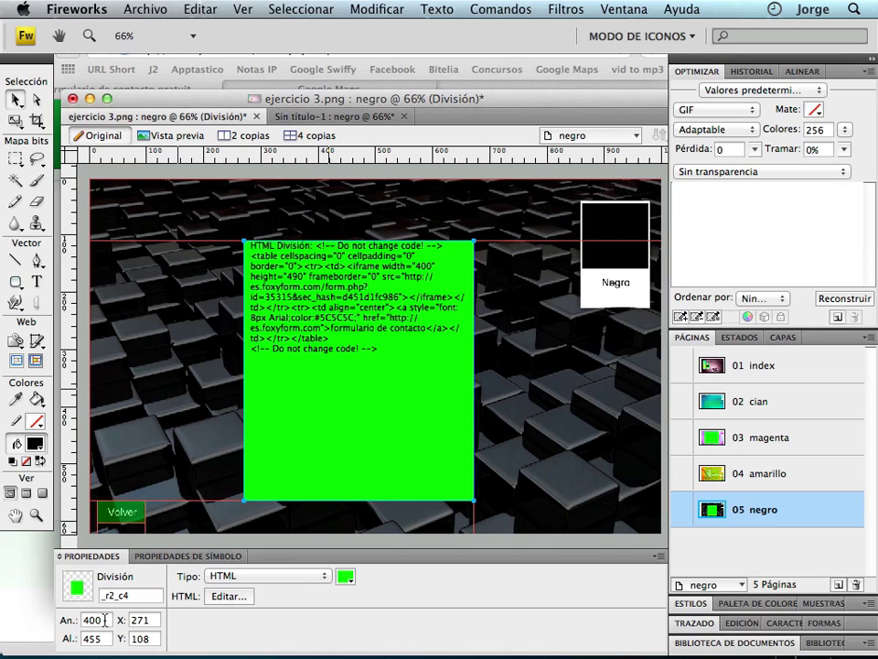
left_click(84, 619)
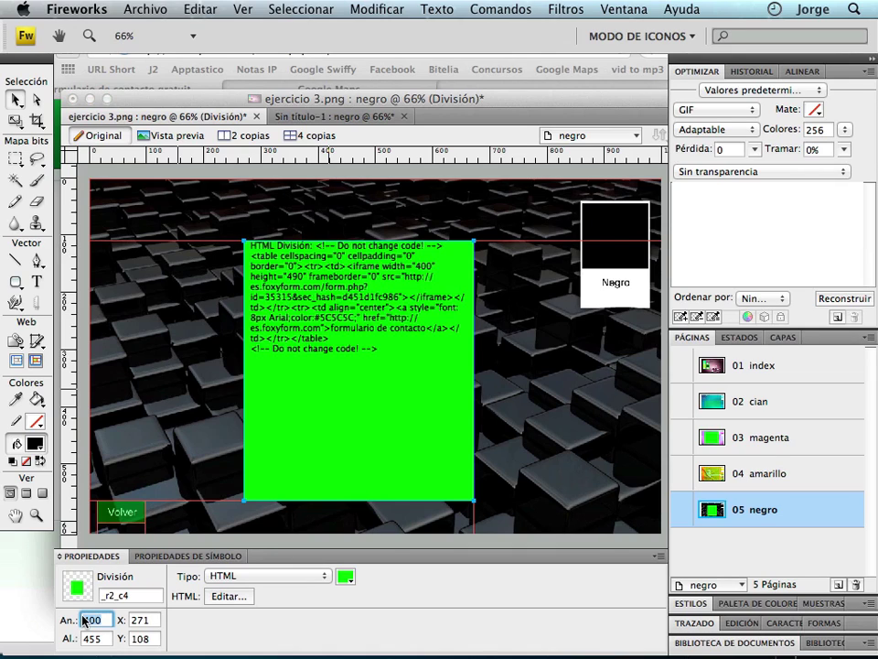
type("410")
key("Tab")
type("5")
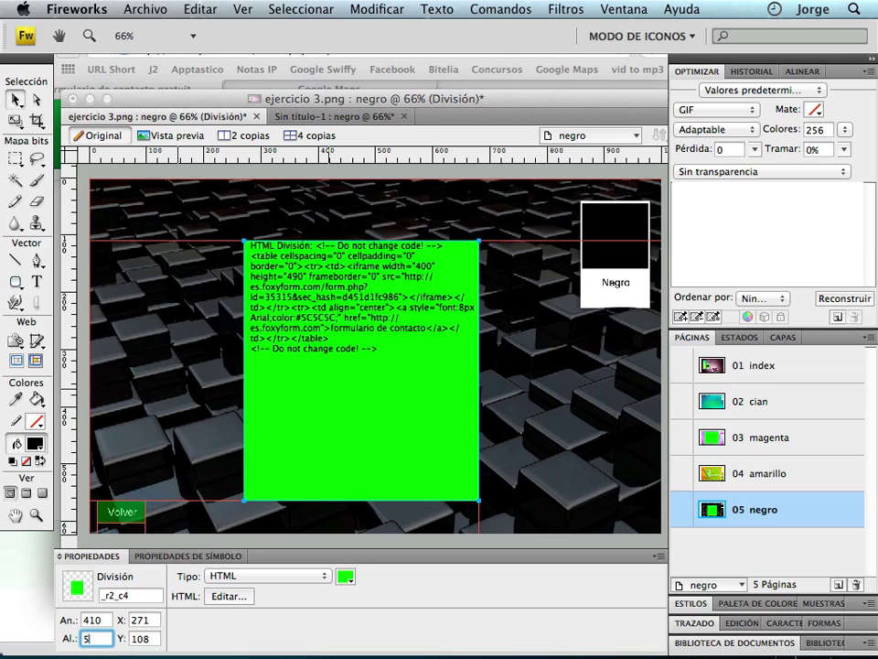
key("Return")
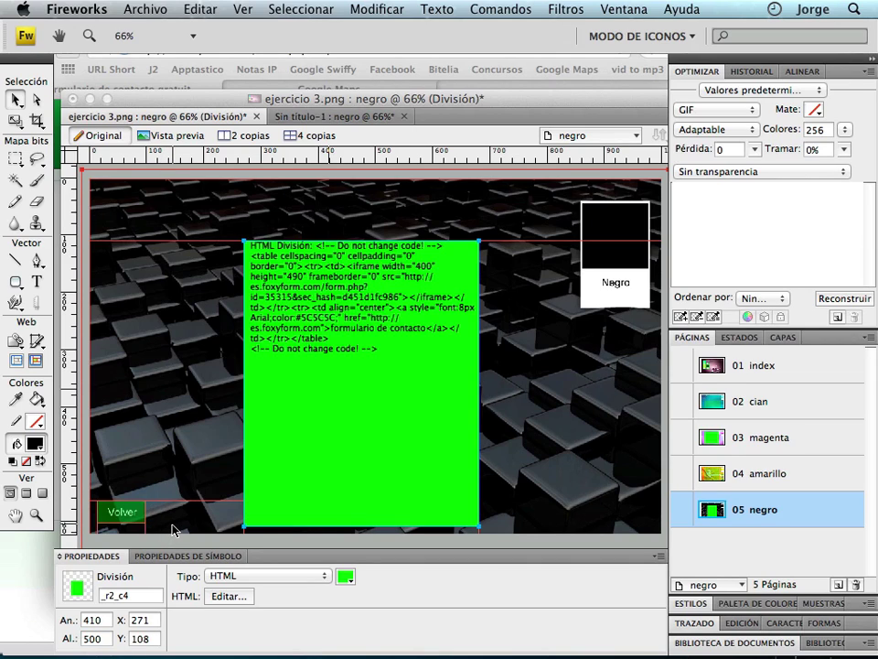
left_click_drag(384, 427, 370, 399)
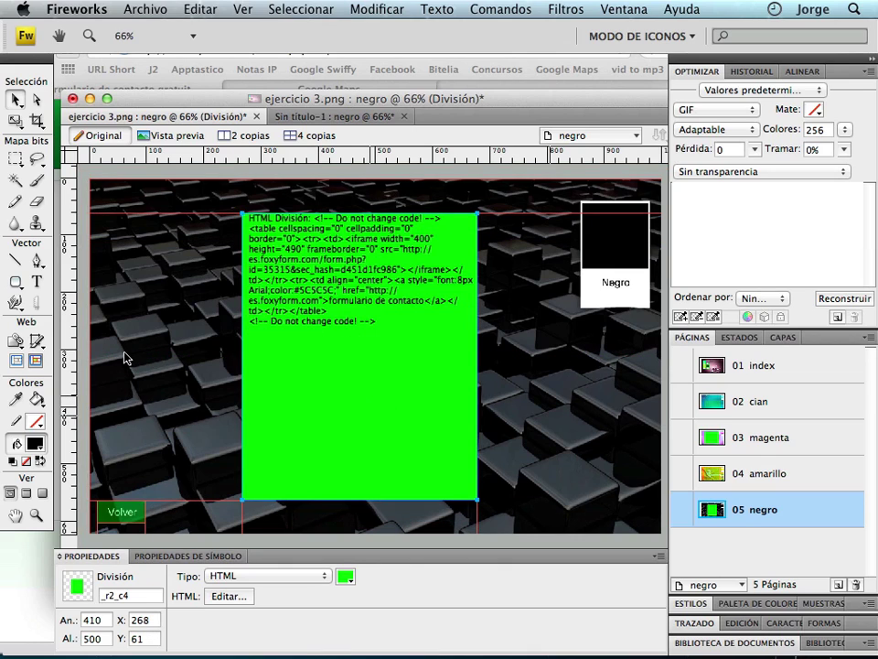
left_click(87, 340)
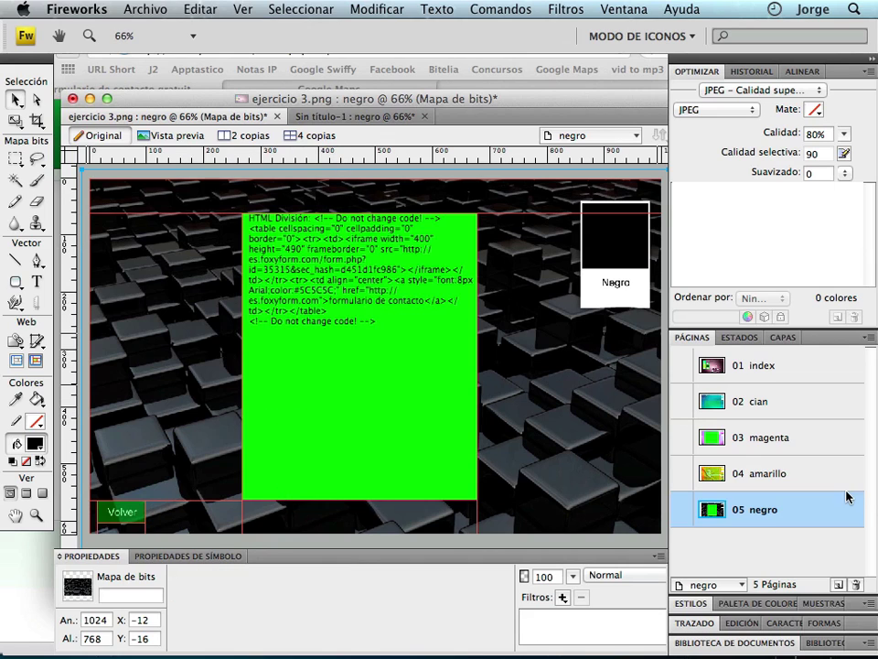
Switch to the 04 amarillo page and hide the slice and hotspot overlays.
left_click(785, 476)
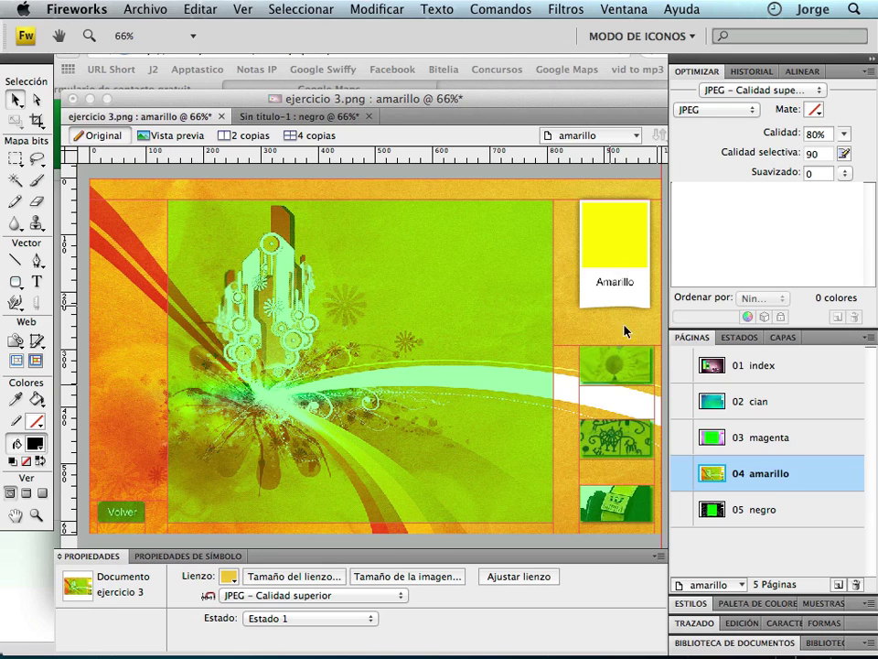
left_click(16, 360)
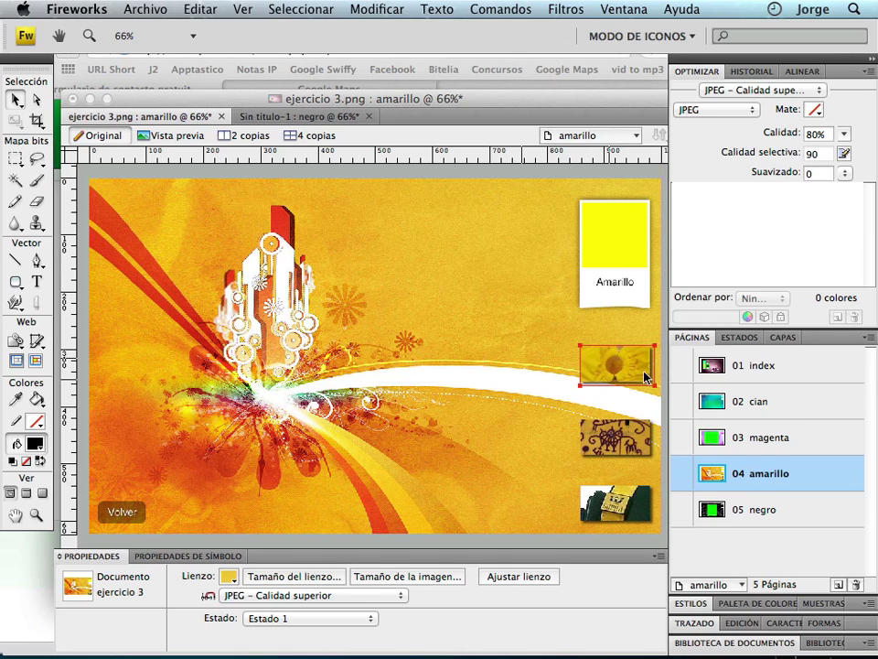
Step through amarillo's Estado 2–4 (bikini, graffiti, sneakers photos), then return to Estado 1.
left_click(744, 337)
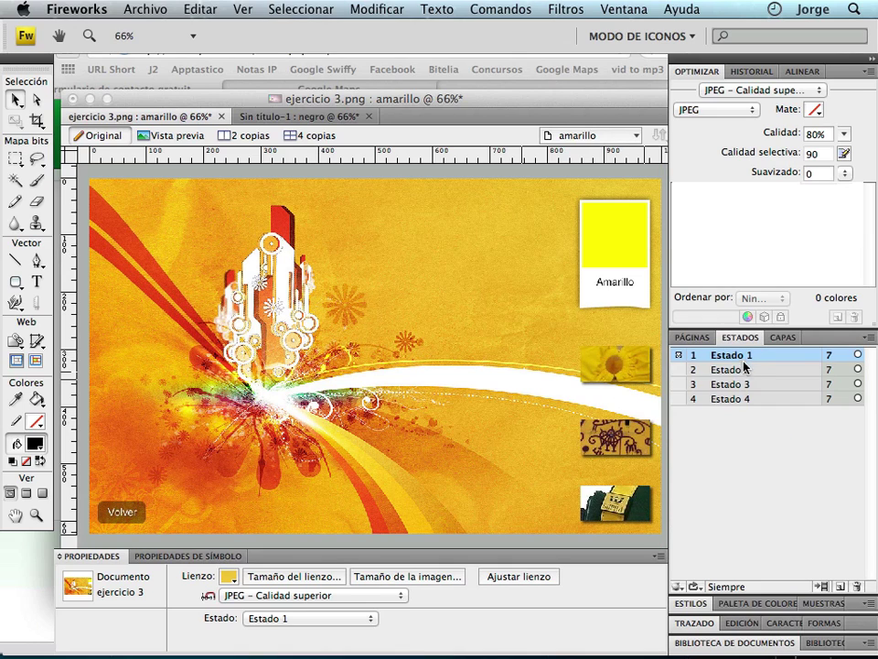
left_click(729, 369)
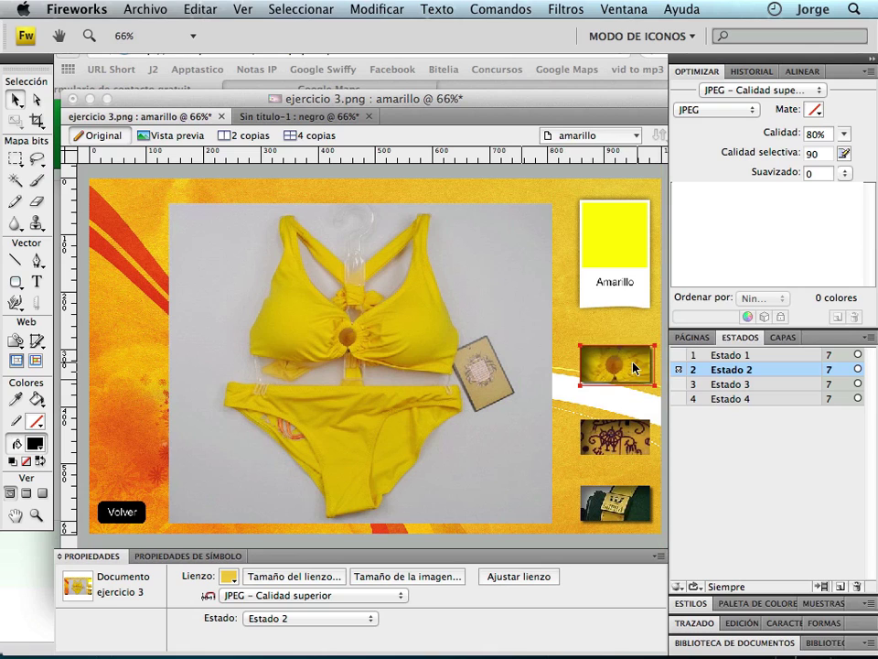
left_click(688, 354)
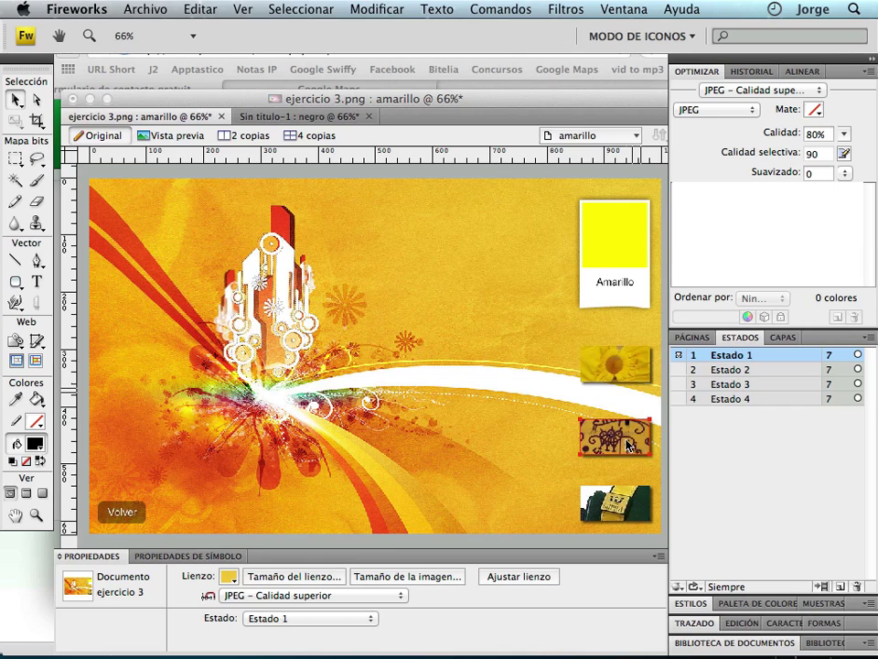
left_click(734, 371)
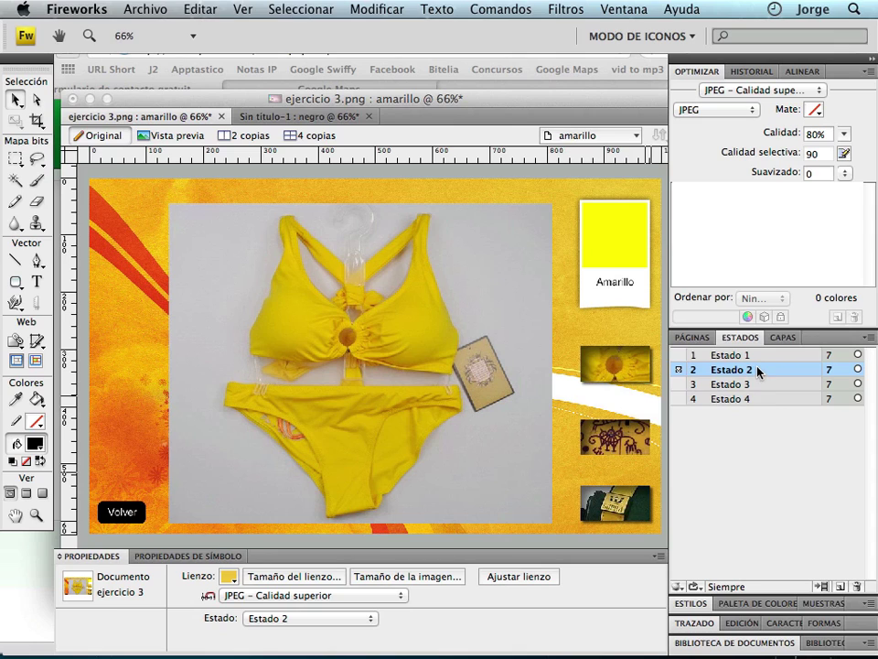
left_click(631, 368)
left_click(751, 371)
left_click(406, 326)
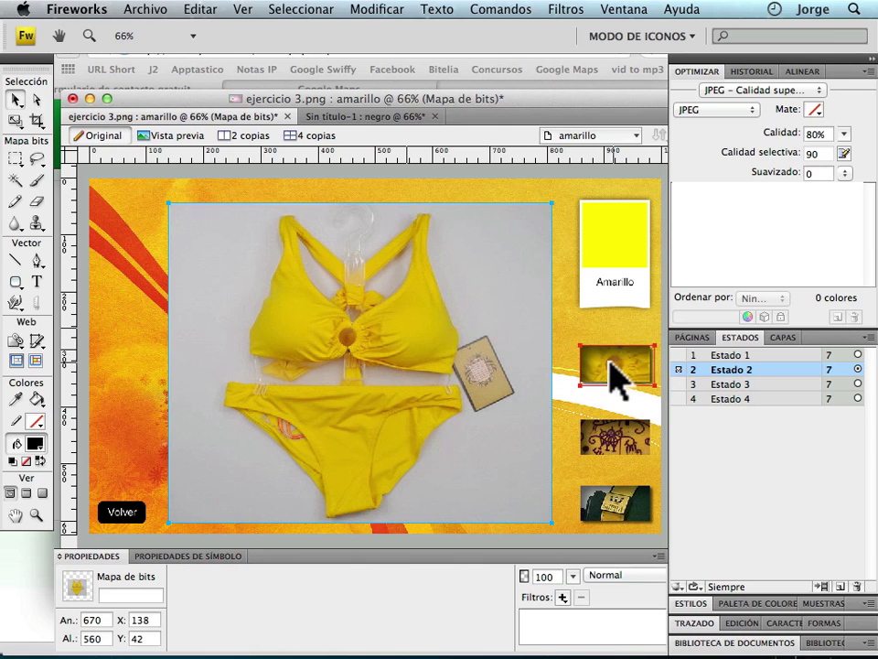
left_click(743, 384)
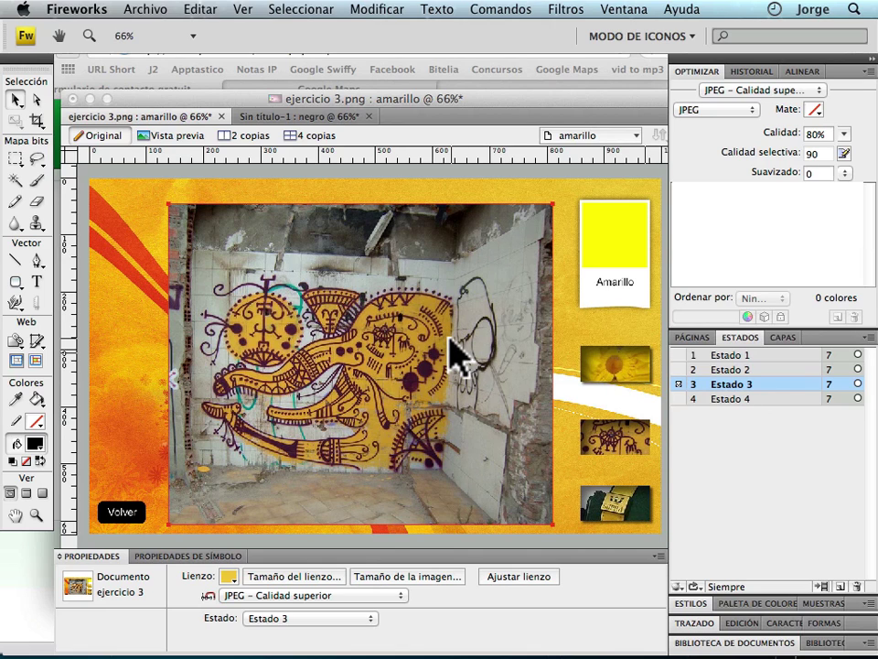
left_click(753, 399, "shift")
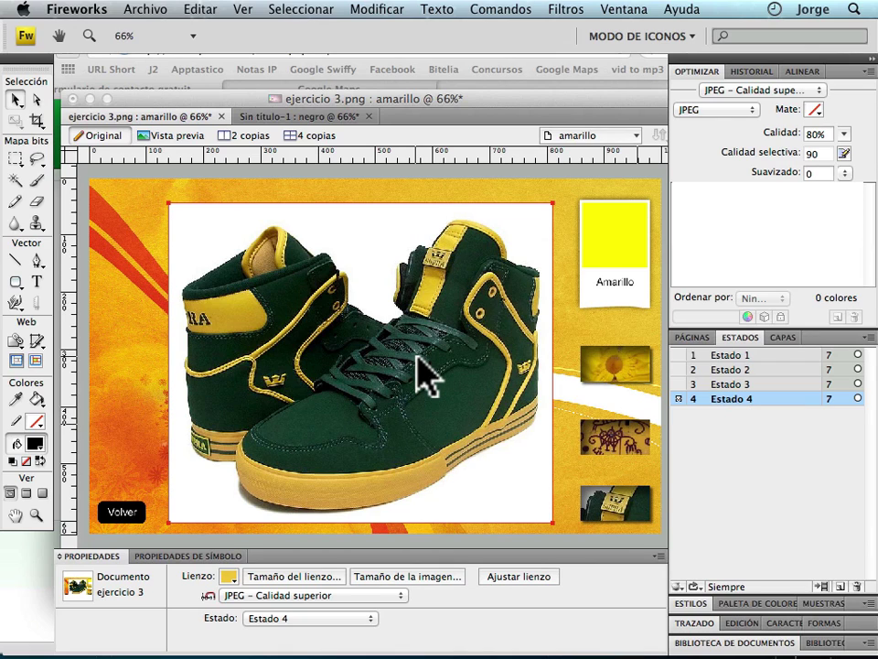
left_click(766, 356)
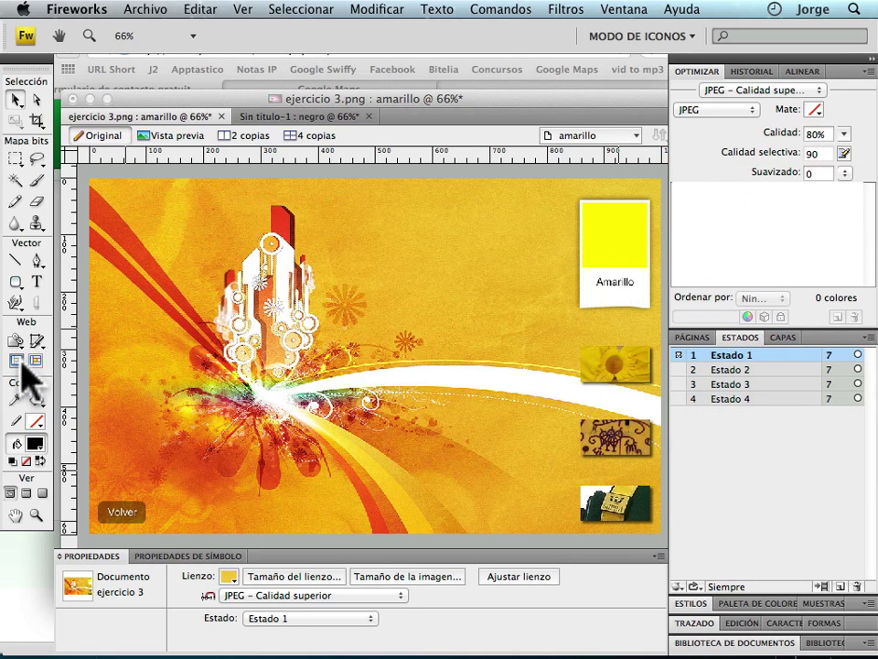
Show the slices again and link the Volver button slice to index.htm.
left_click(36, 361)
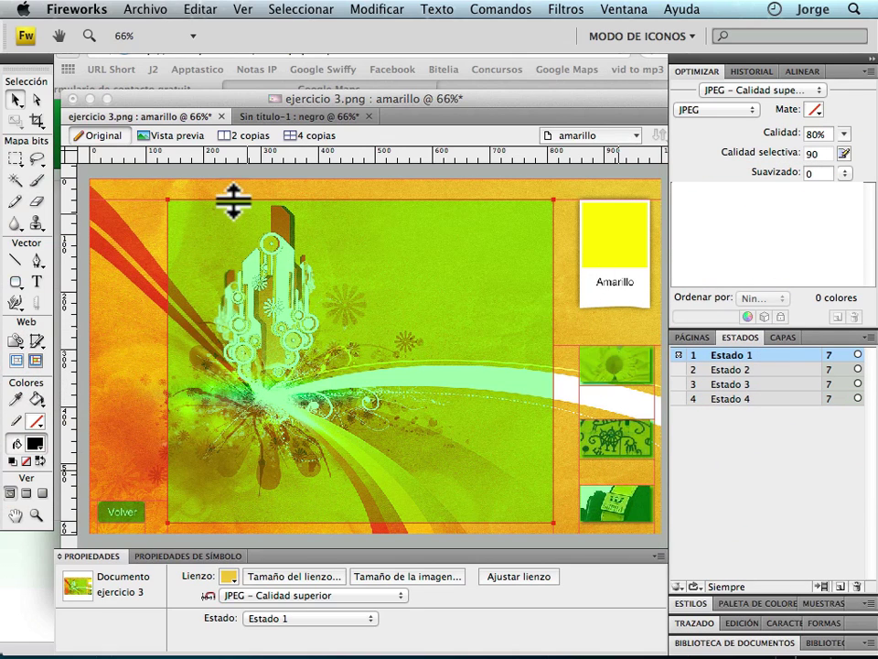
left_click(123, 513)
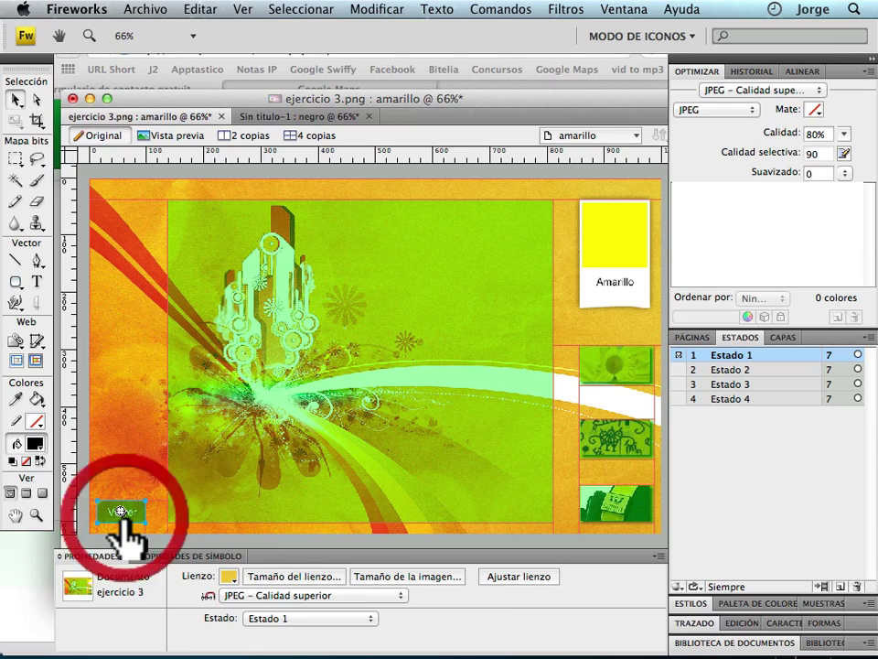
left_click(650, 575)
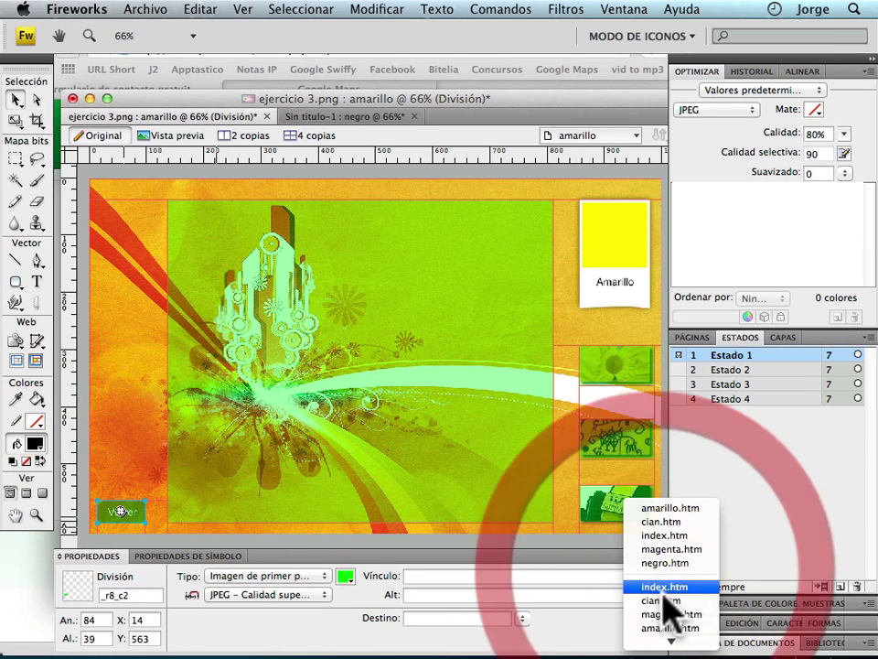
left_click(668, 590)
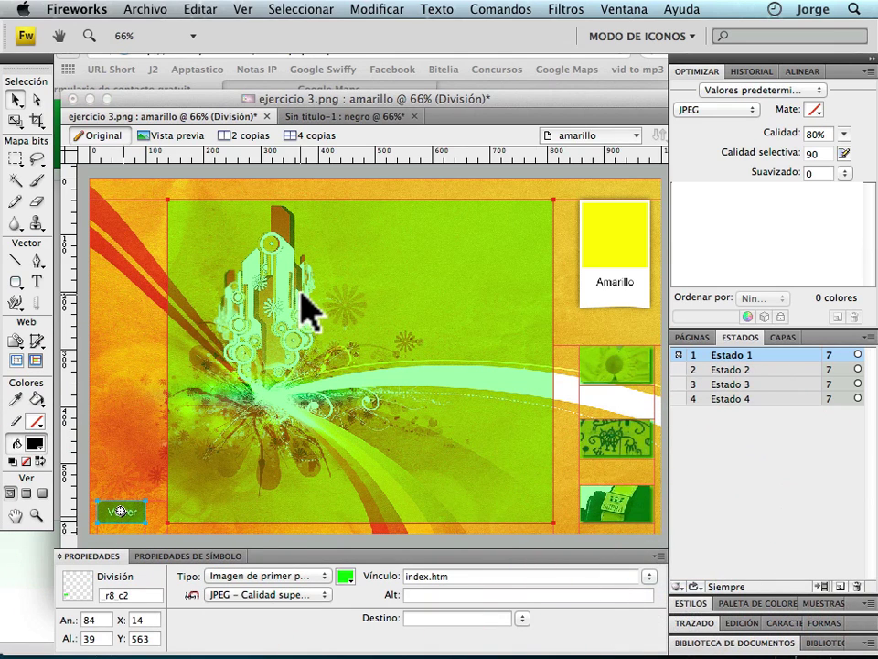
Remove all behaviours from the three thumbnail slices.
left_click(614, 364)
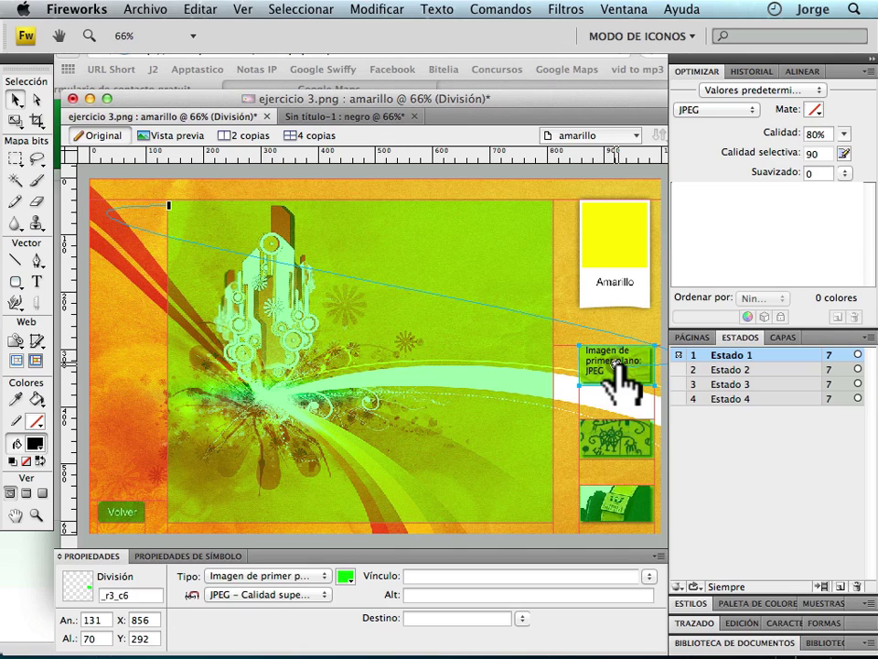
left_click(616, 364)
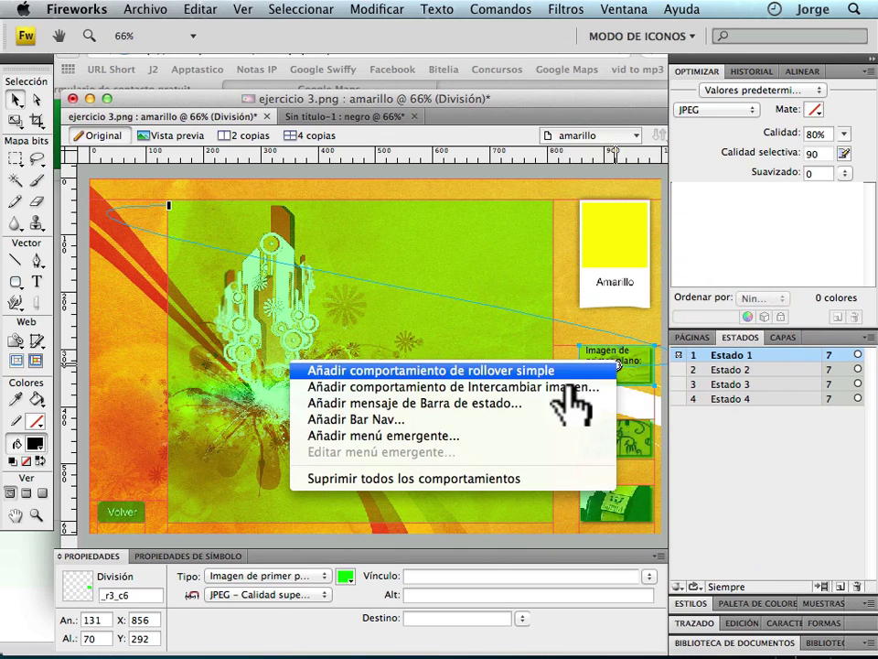
left_click(540, 477)
left_click(620, 444)
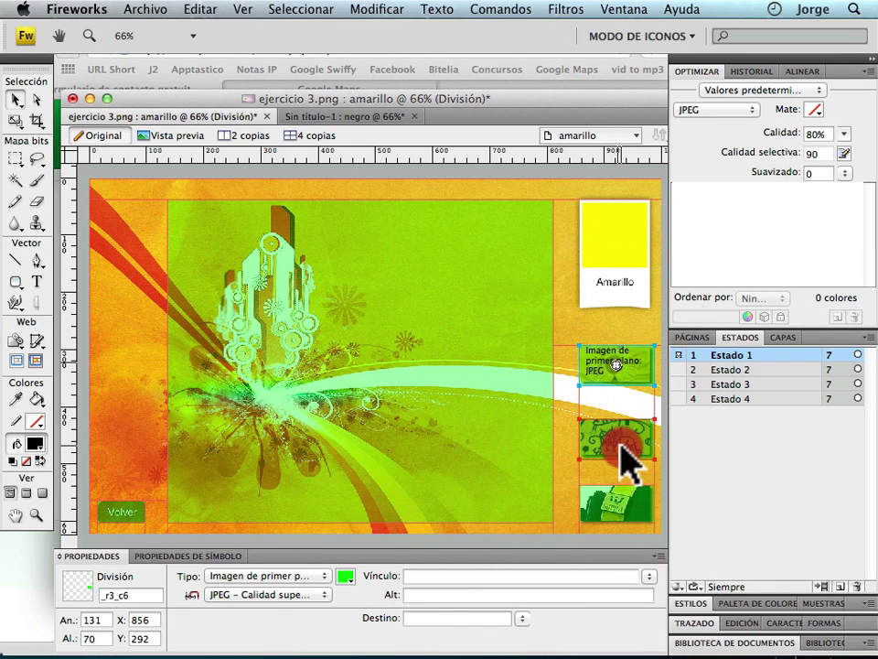
left_click(617, 439)
left_click(568, 490)
left_click(611, 508)
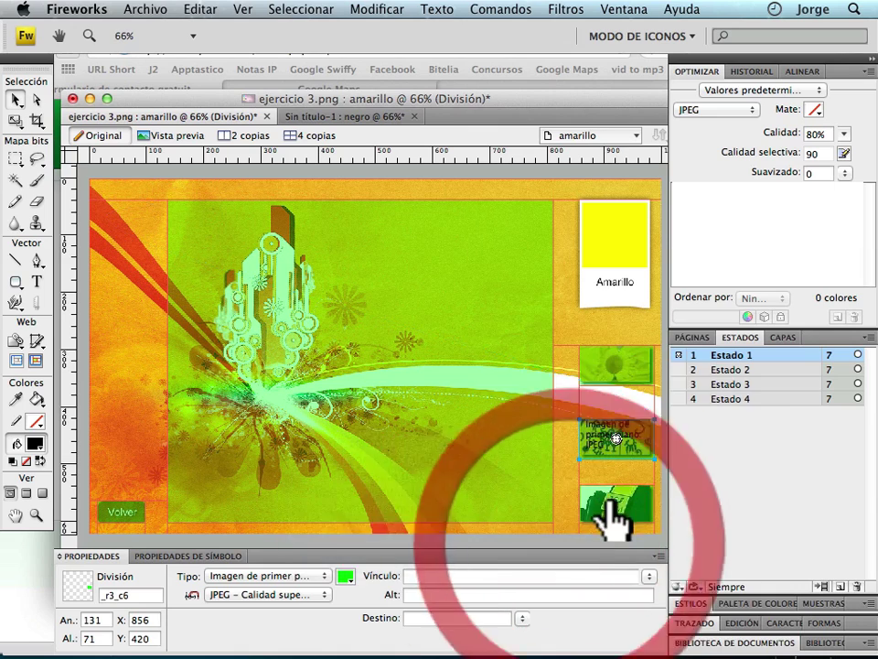
left_click(617, 502)
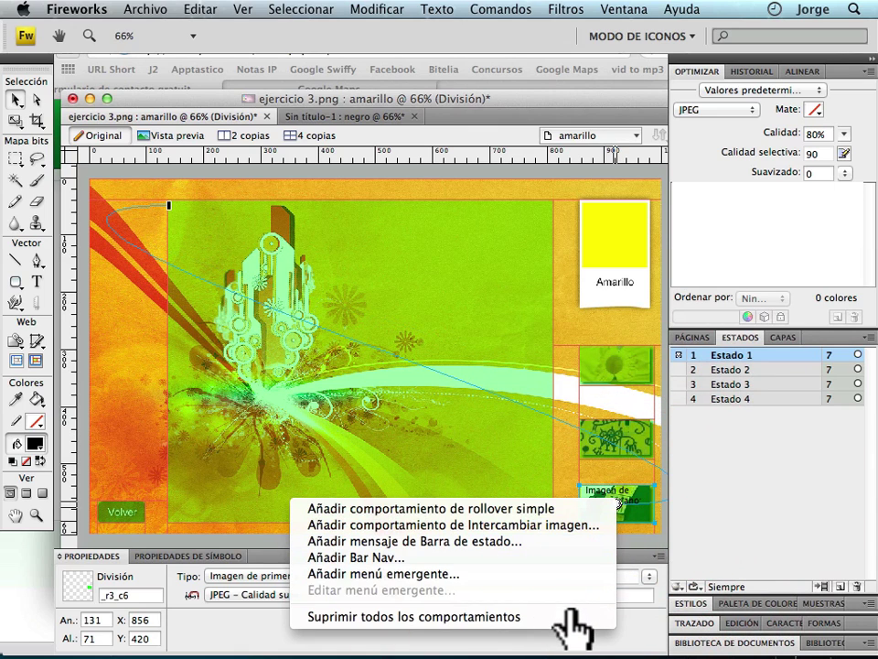
left_click(569, 617)
Select the centre picture slice and review Estados 2–4 before returning to Estado 1.
left_click(615, 360)
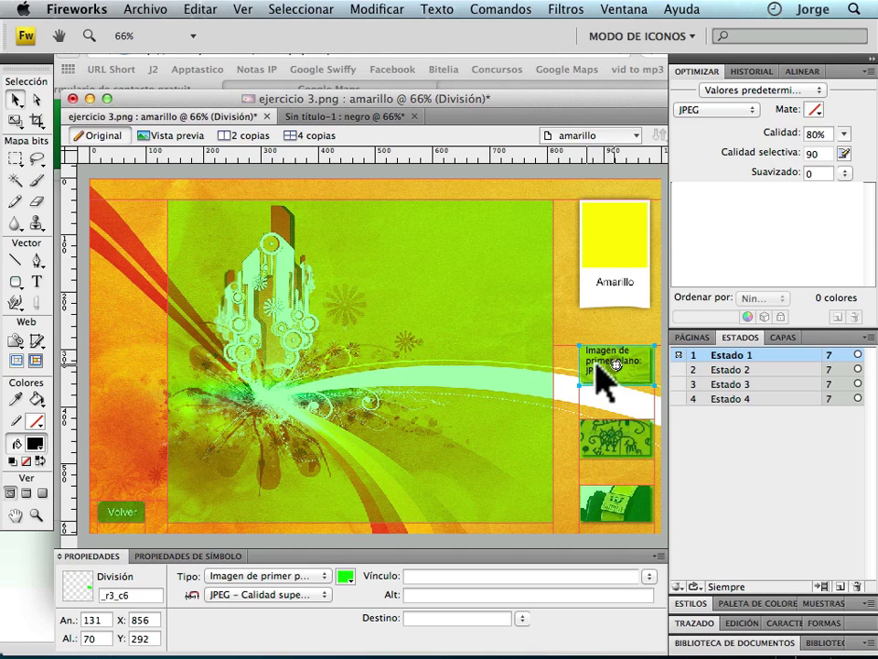
left_click(368, 287)
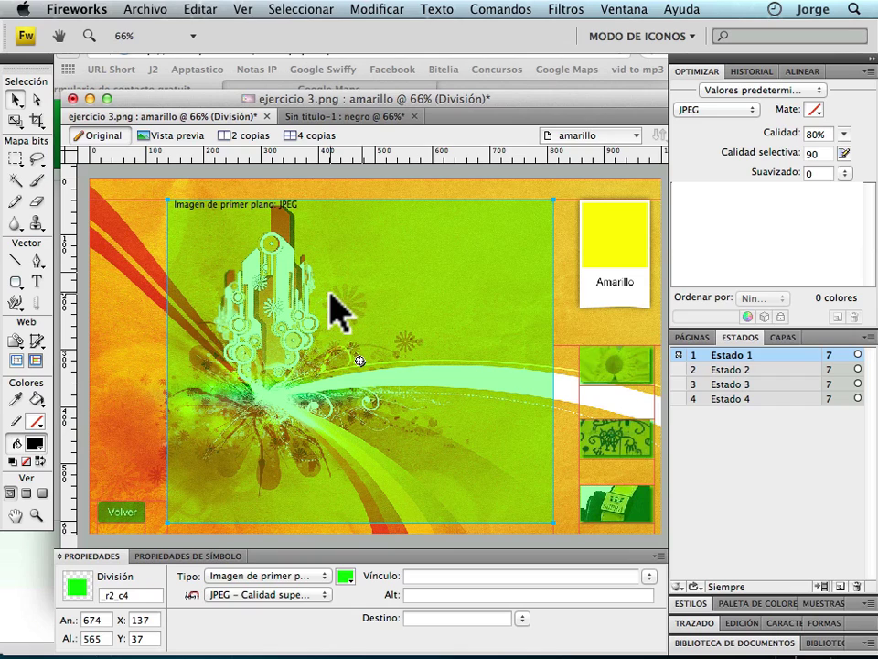
left_click(745, 368)
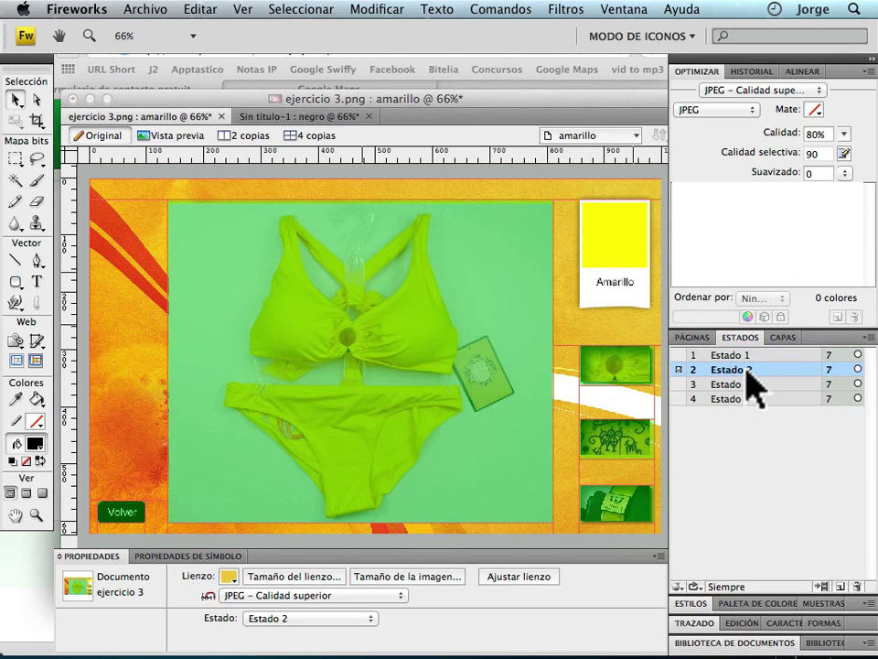
left_click(747, 385)
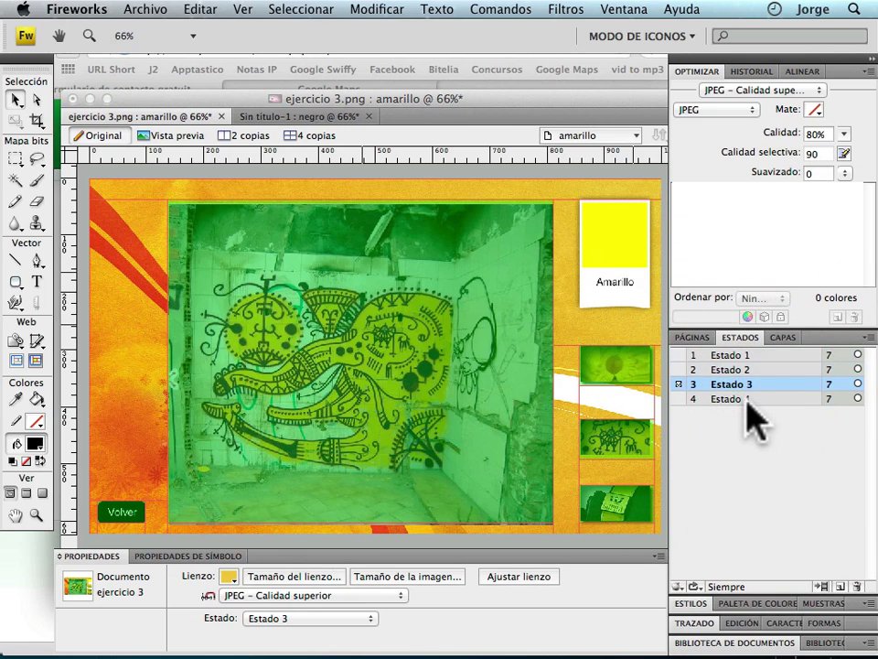
left_click(747, 400, "shift")
left_click(752, 355)
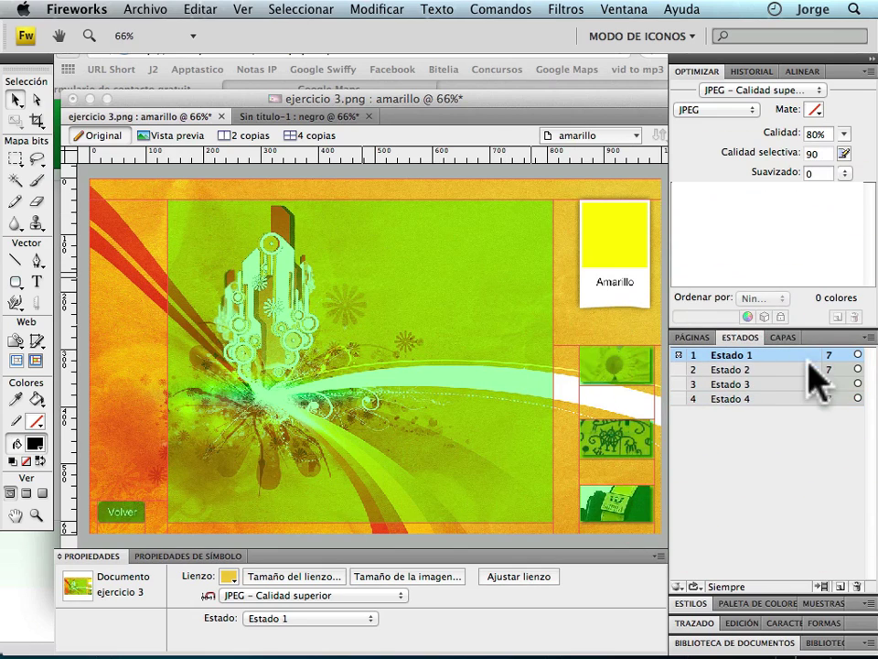
left_click(774, 368)
left_click(779, 384)
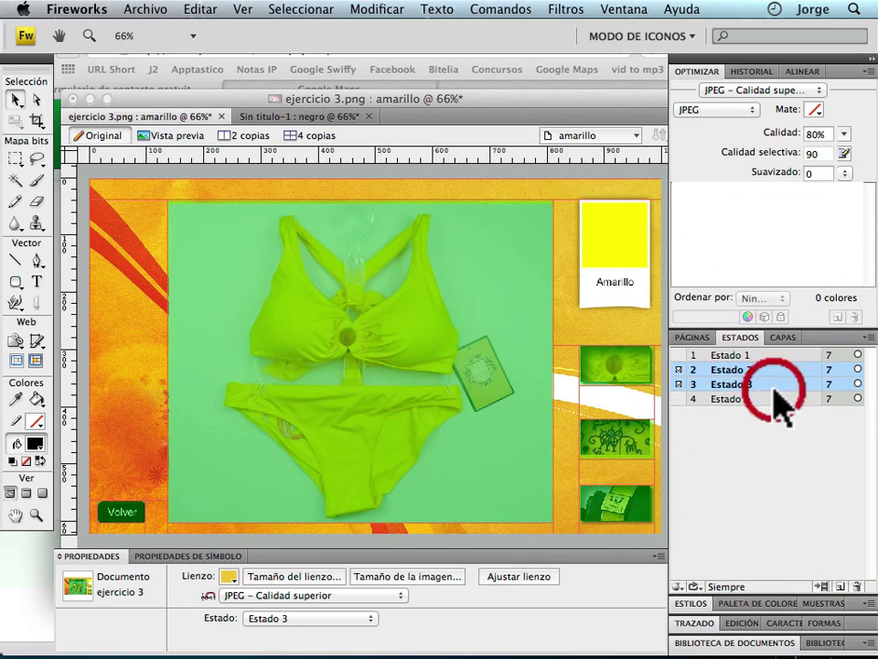
left_click(777, 399)
left_click(775, 355)
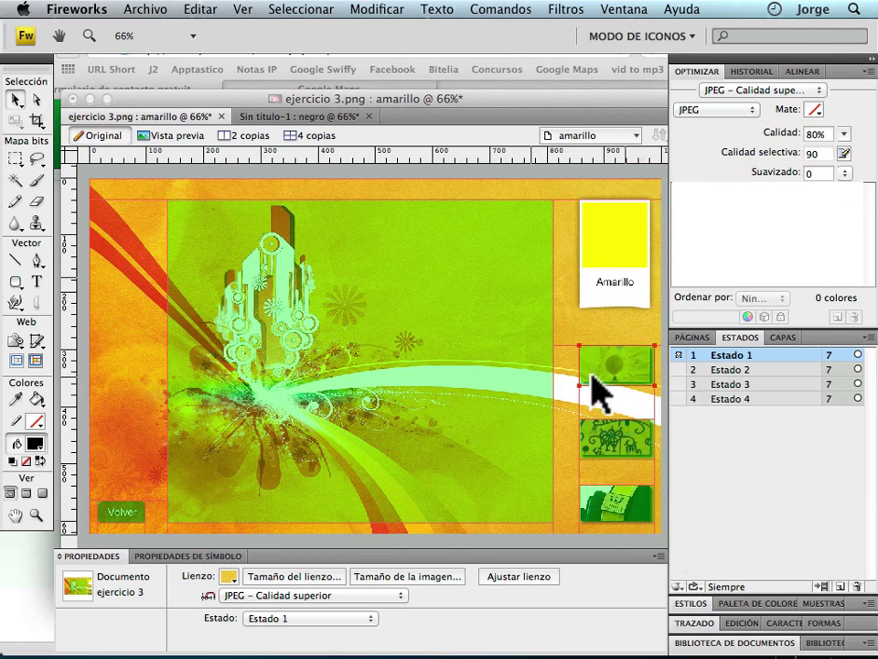
Add a simple rollover to the top, middle and bottom thumbnail slices.
left_click(622, 359)
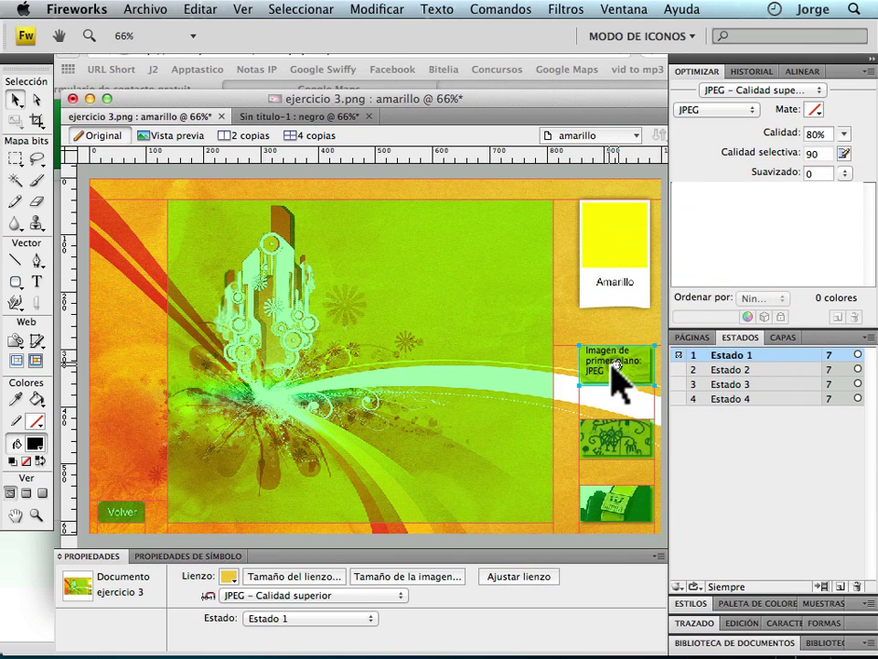
left_click(619, 365)
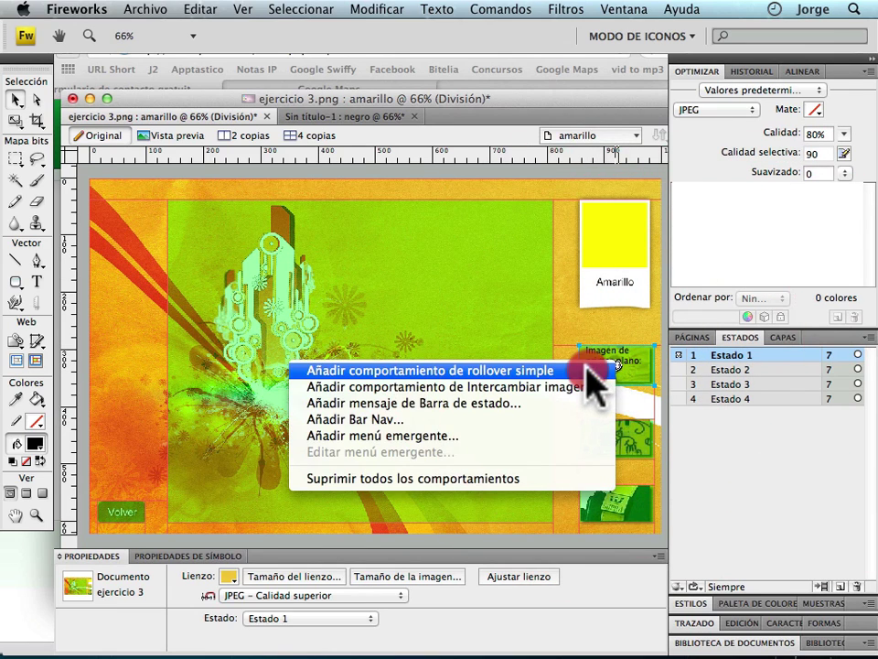
left_click(594, 369)
left_click(613, 447)
left_click(617, 440)
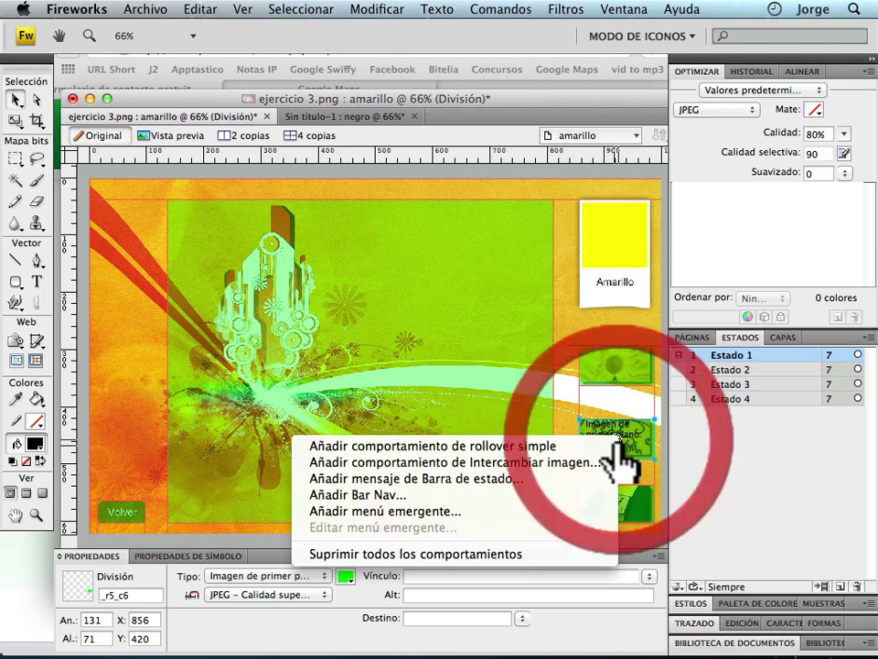
left_click(597, 446)
left_click(613, 519)
left_click(620, 505)
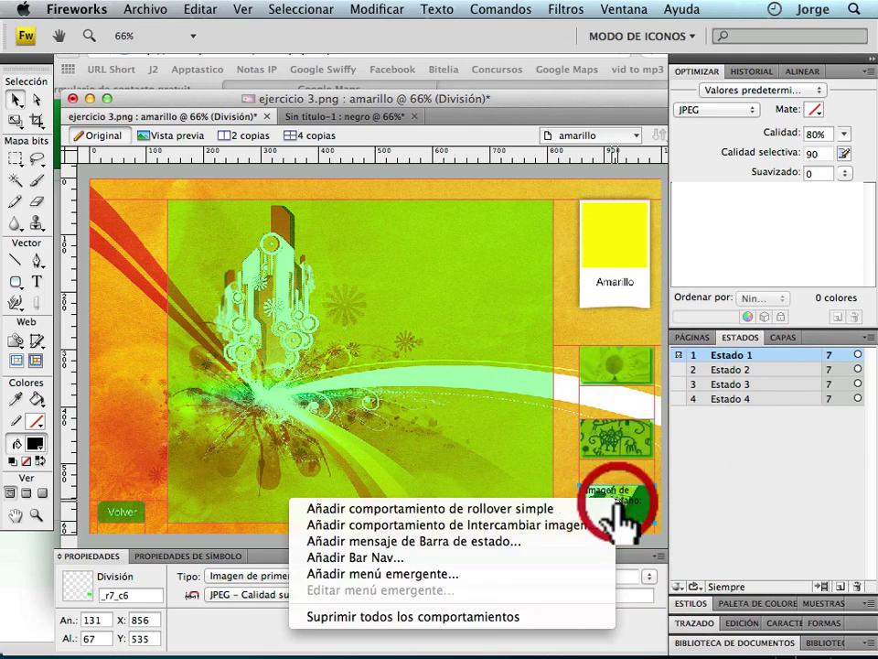
left_click(601, 514)
Make the top thumbnail swap the centre _r2_c4 slice to the Estado 2 image.
left_click(610, 364)
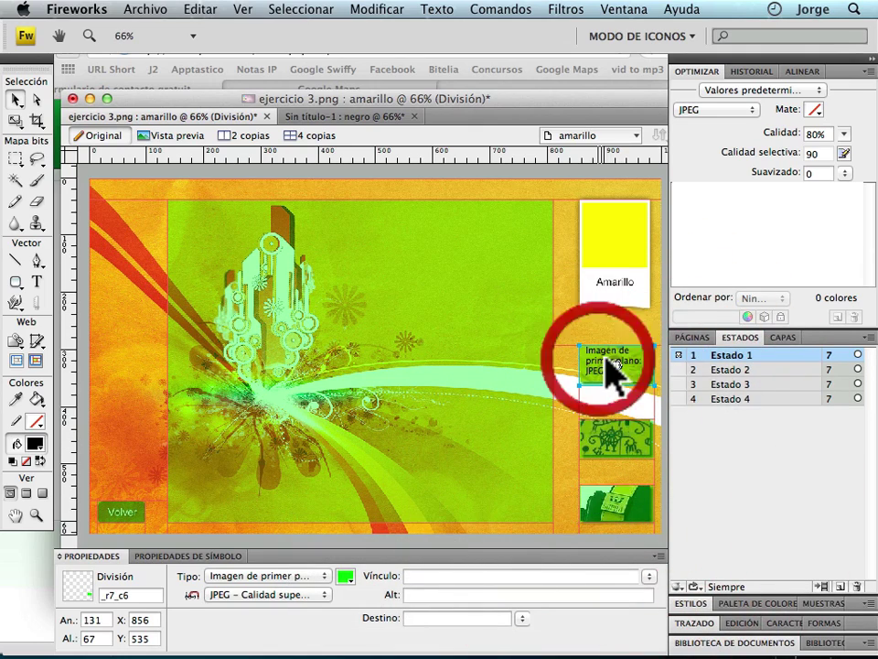
left_click(618, 364)
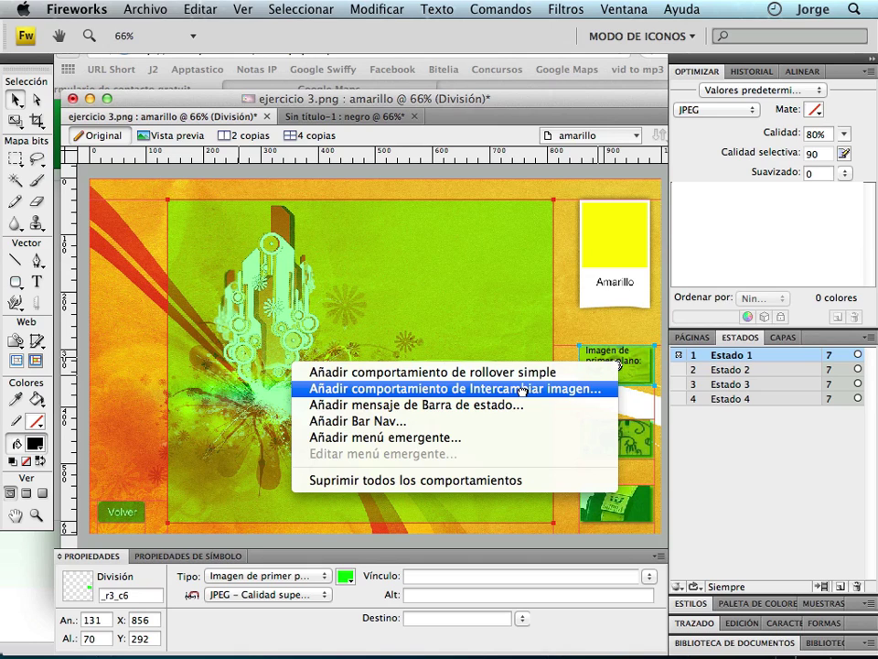
left_click(522, 390)
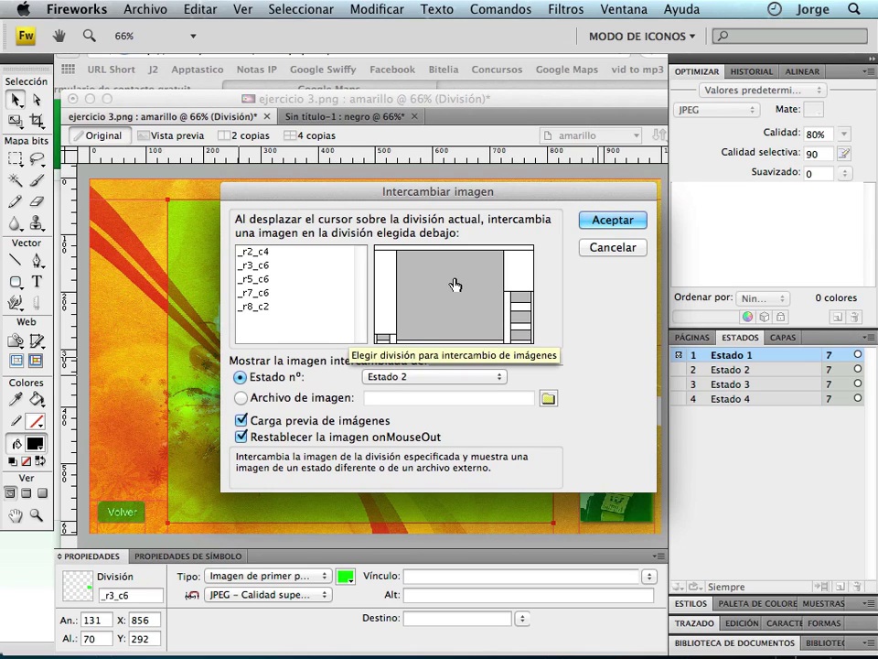
left_click(453, 288)
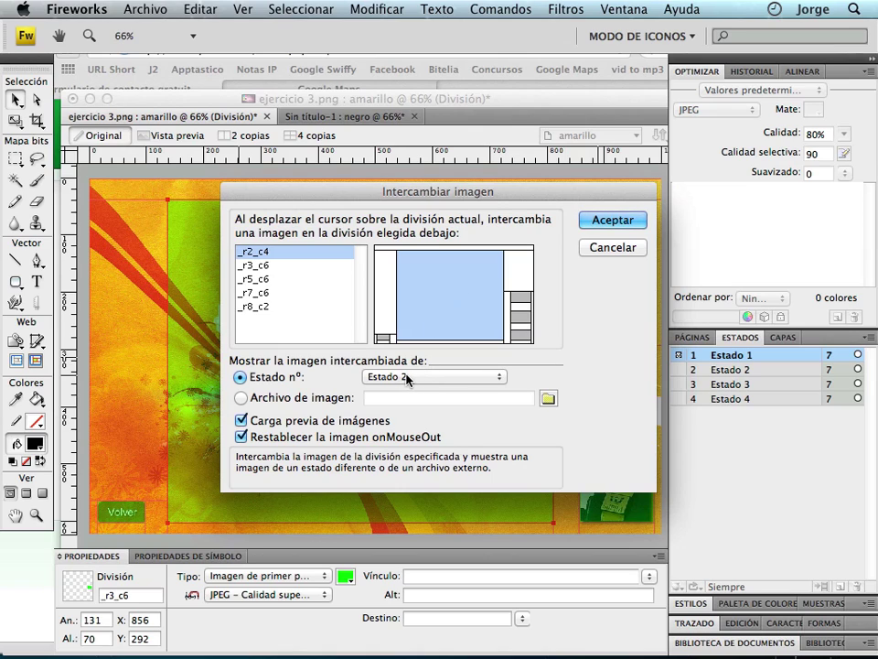
left_click(606, 220)
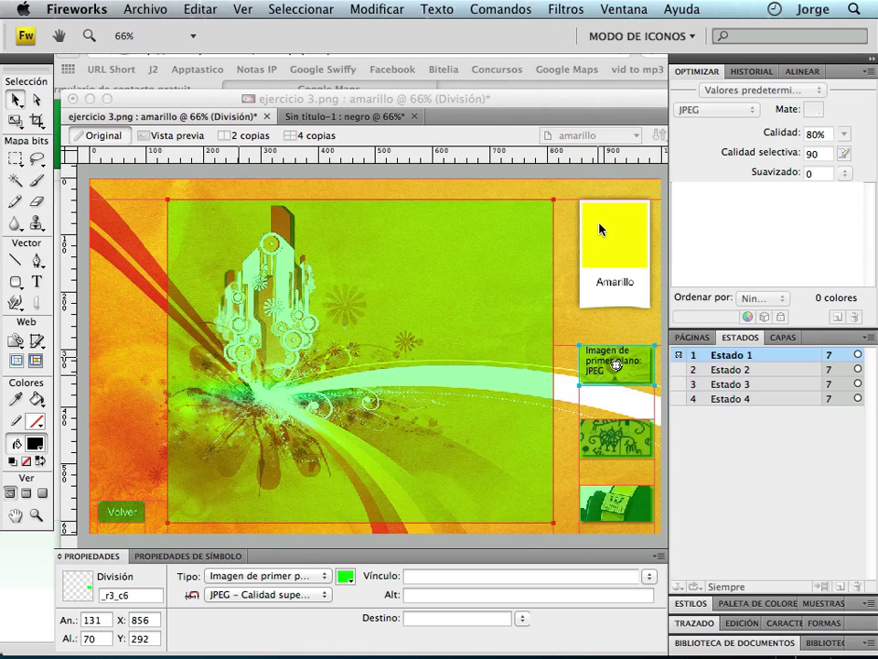
Make the middle thumbnail swap the centre slice to the Estado 3 image.
left_click(615, 441)
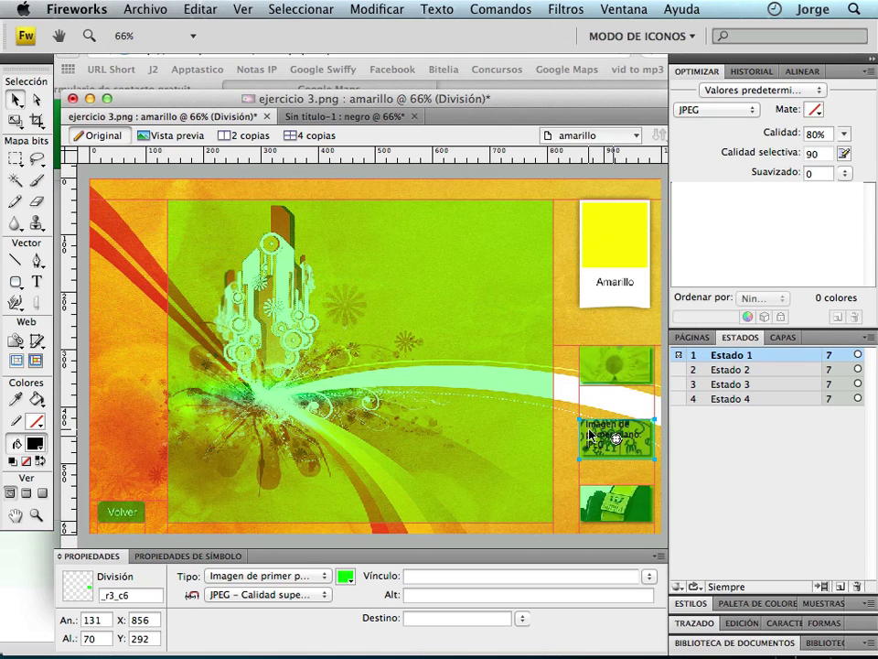
left_click(615, 441)
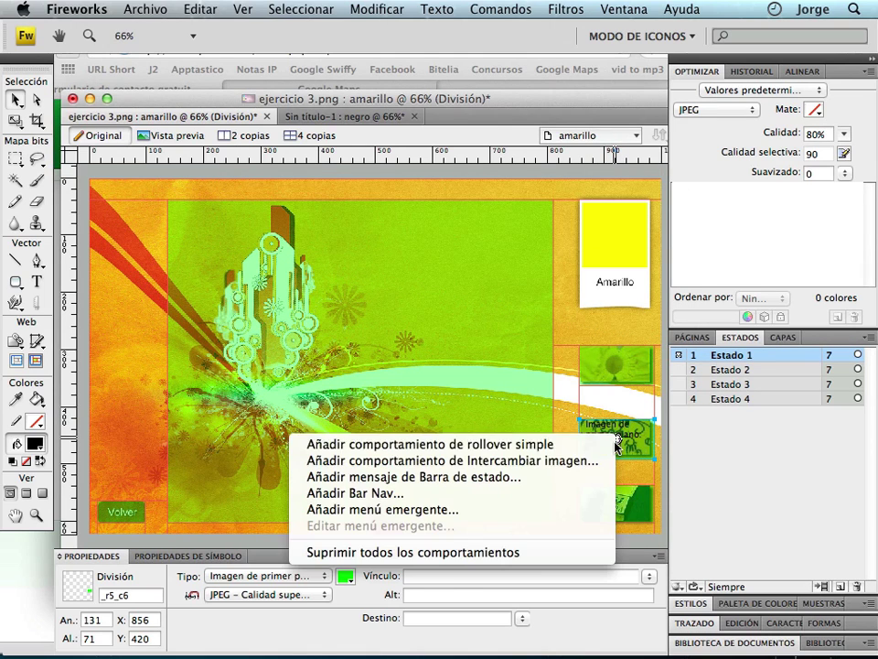
left_click(556, 462)
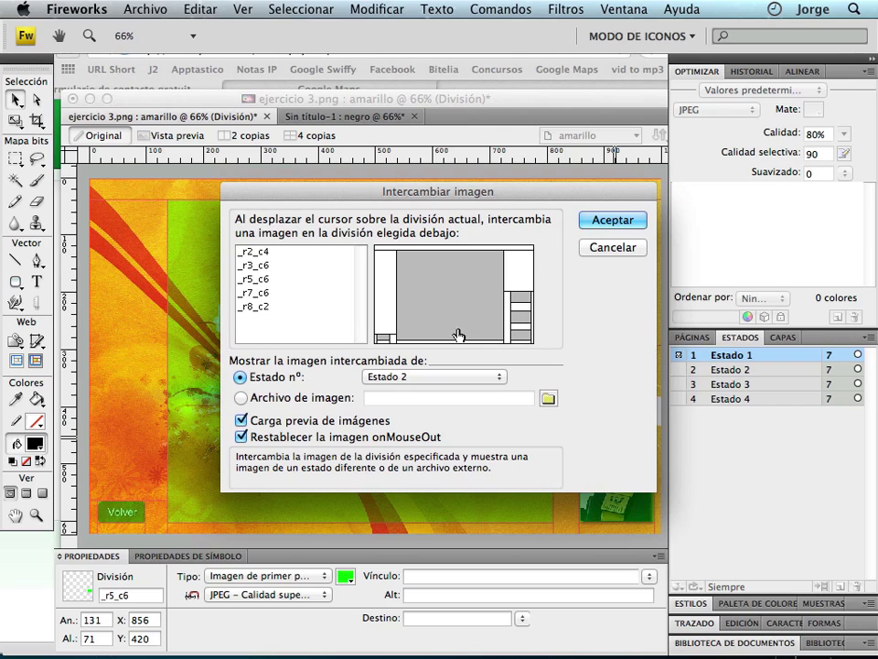
left_click(445, 300)
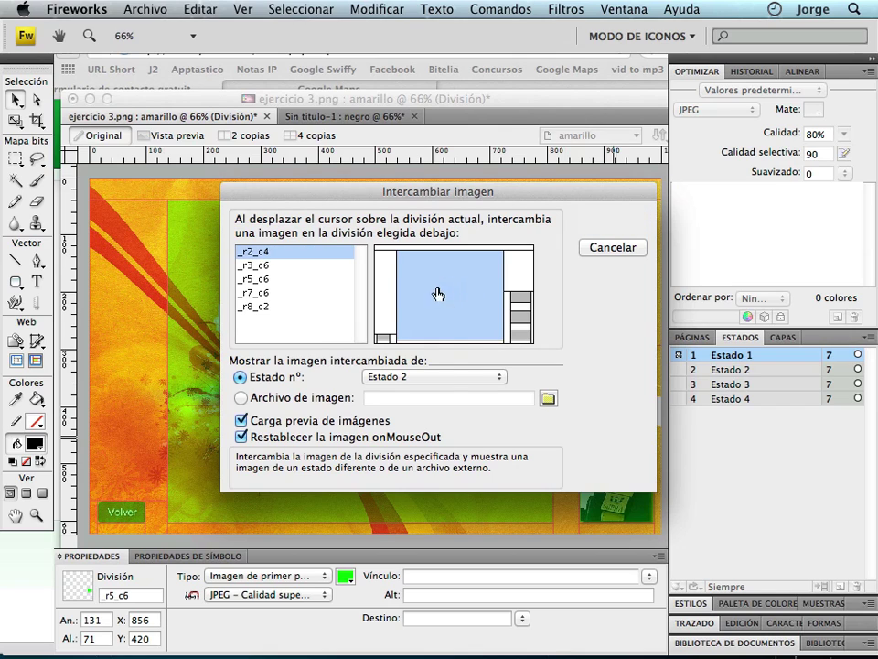
left_click(446, 376)
left_click(437, 391)
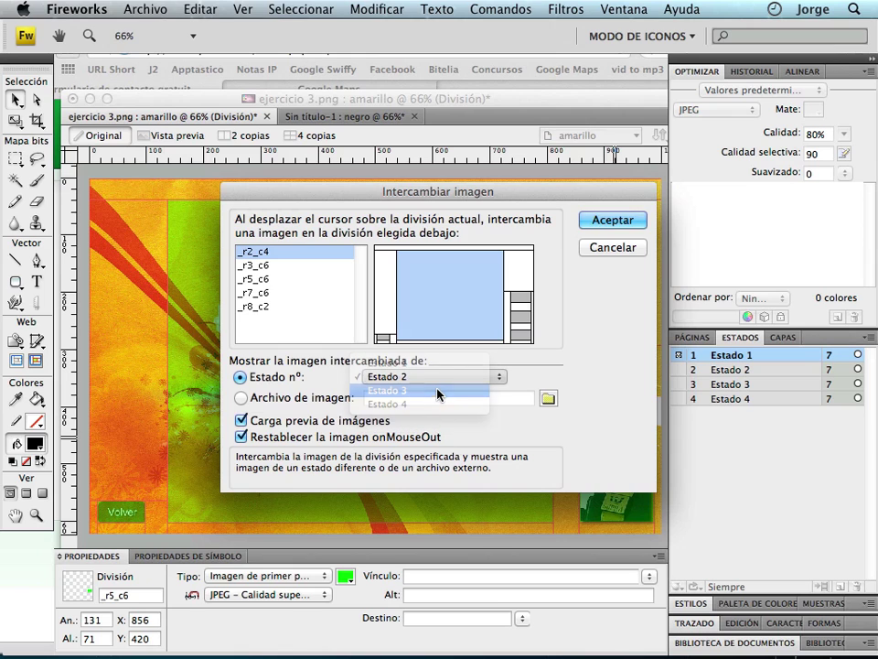
left_click(612, 220)
Make the bottom thumbnail swap the centre slice to Estado 4, then switch to Vista previa.
left_click(620, 505)
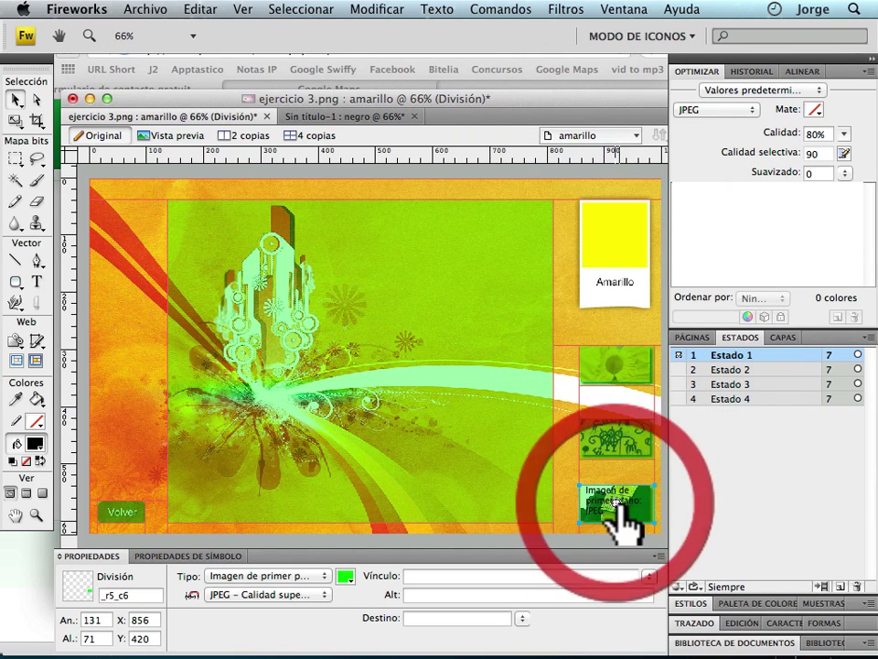
left_click(621, 505)
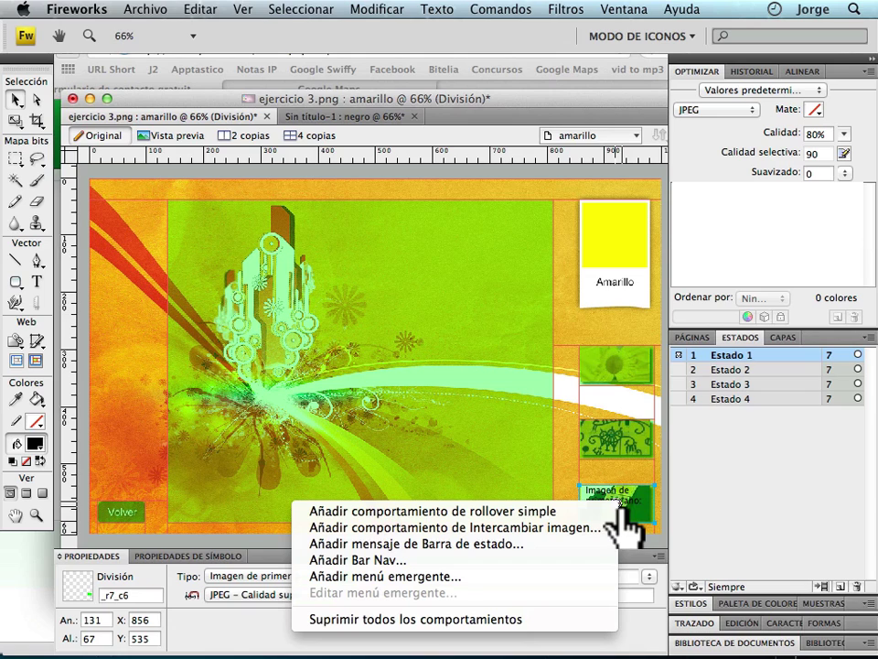
left_click(401, 528)
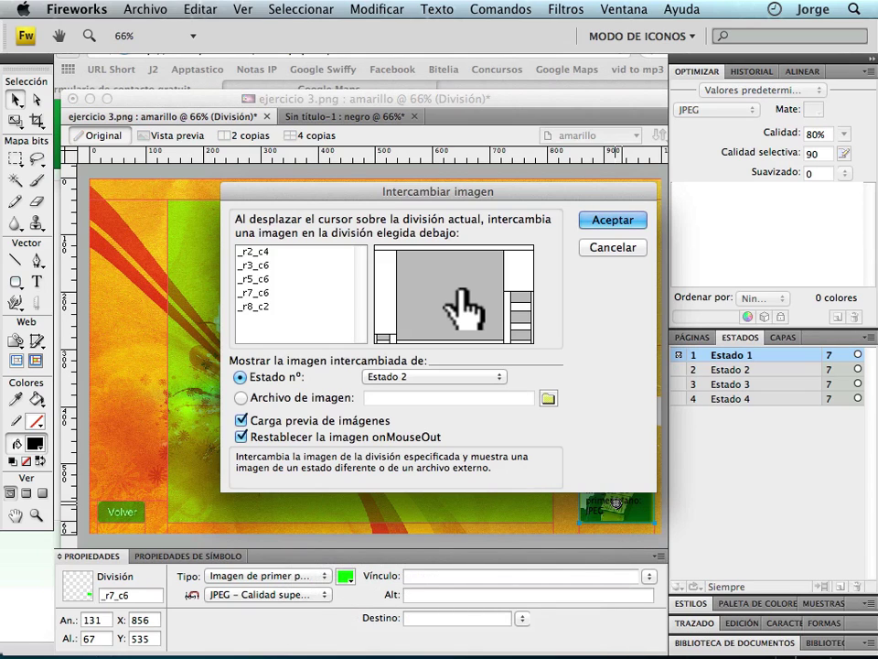
left_click(450, 267)
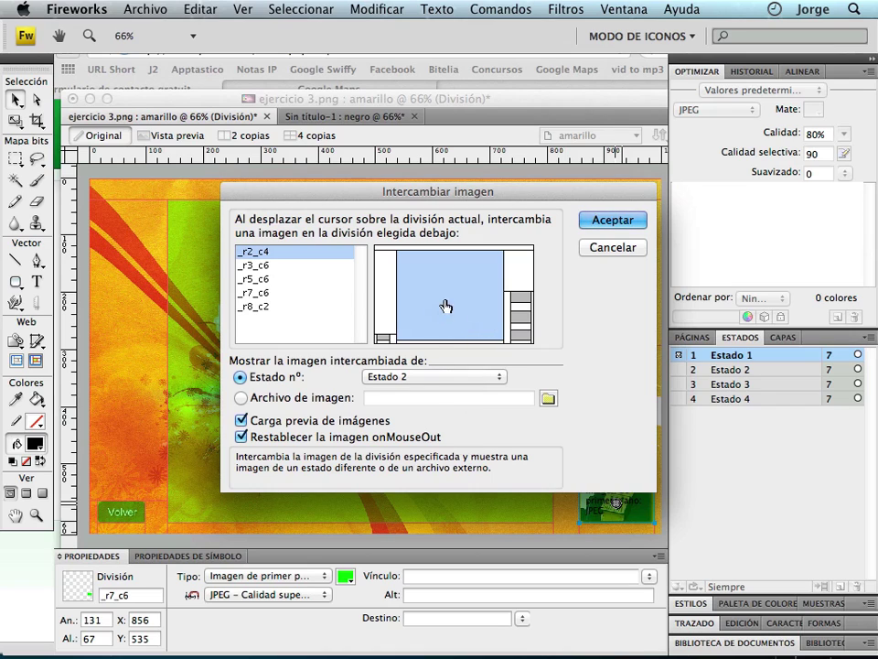
left_click(424, 376)
left_click(427, 406)
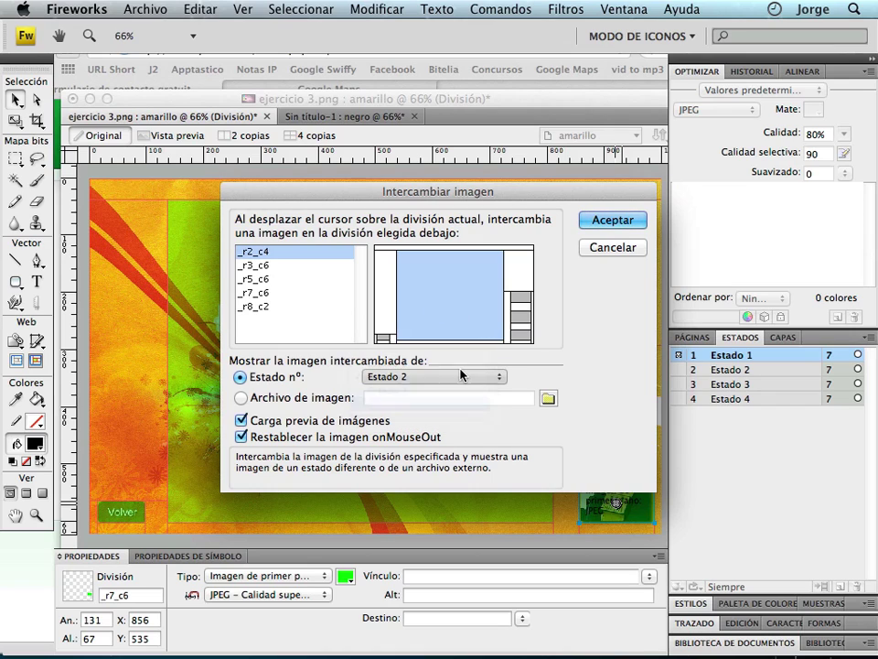
left_click(615, 225)
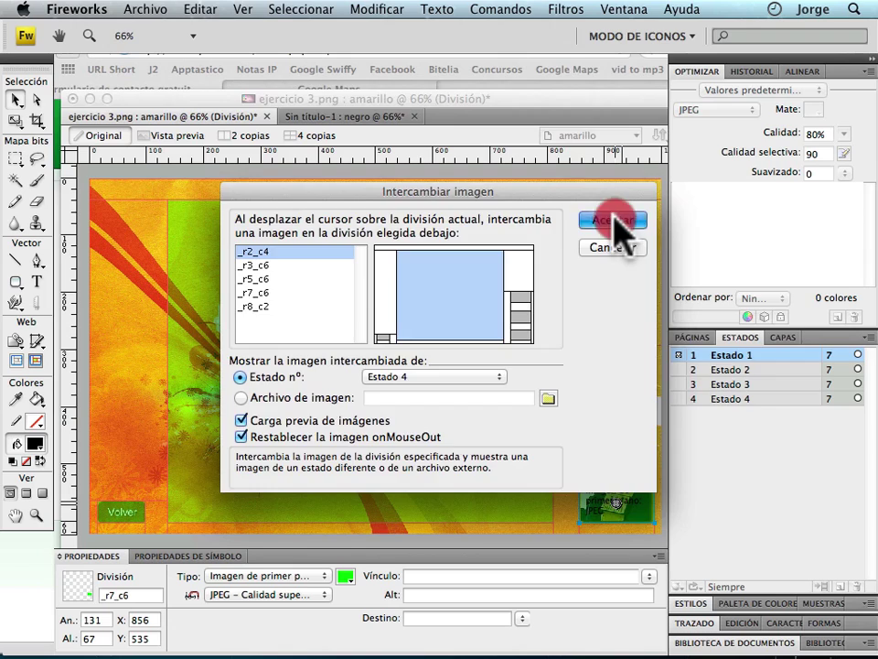
left_click(186, 136)
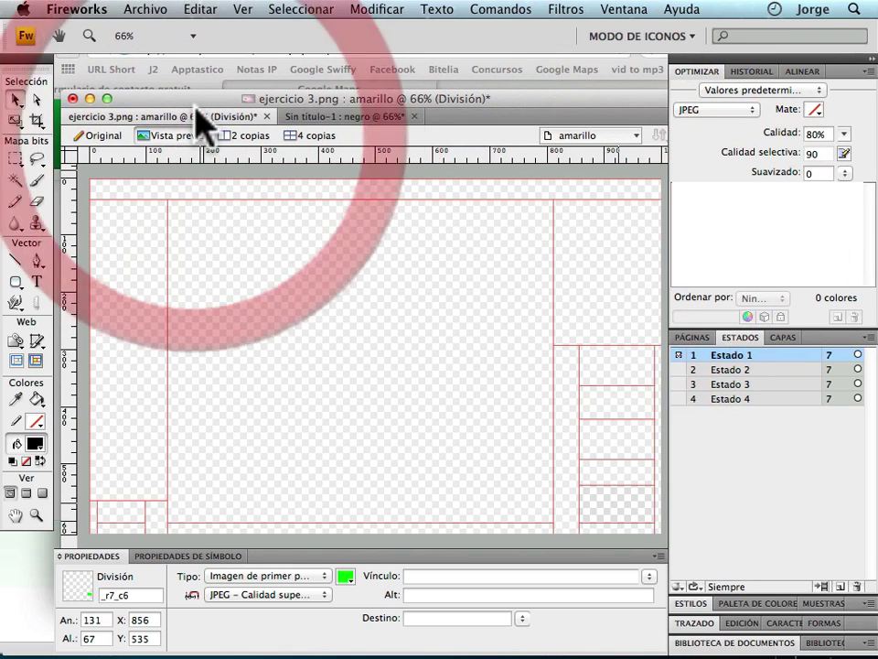
Hide slices in the preview and test each thumbnail's swap to the bikini, graffiti and sneakers photos.
left_click(17, 361)
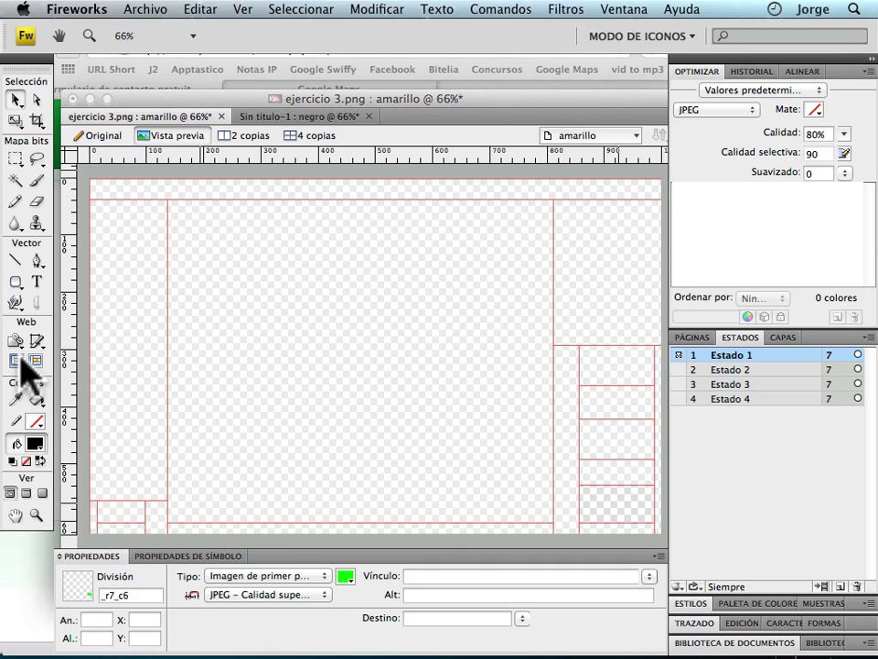
left_click(137, 170)
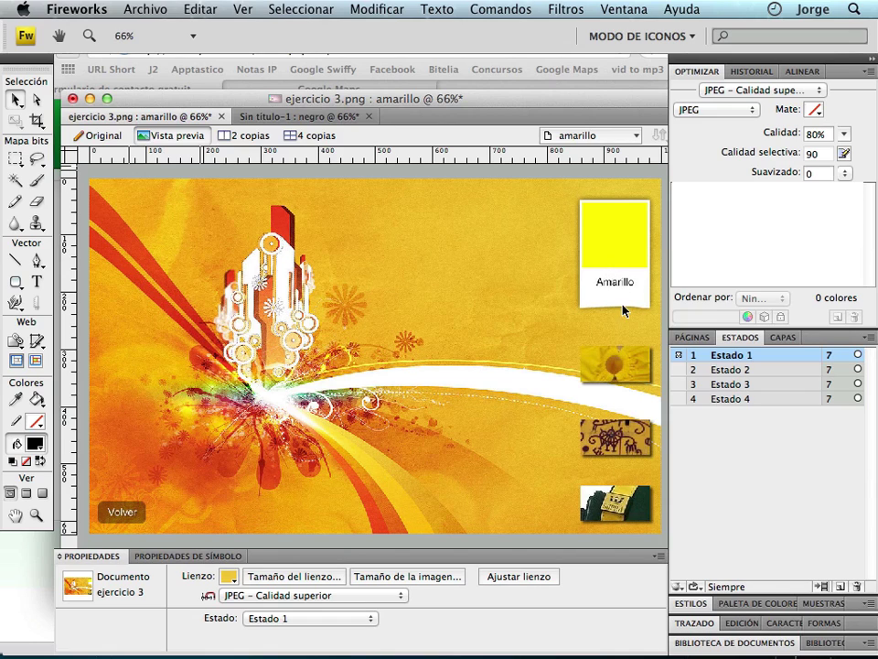
left_click(616, 373)
mouse_move(627, 443)
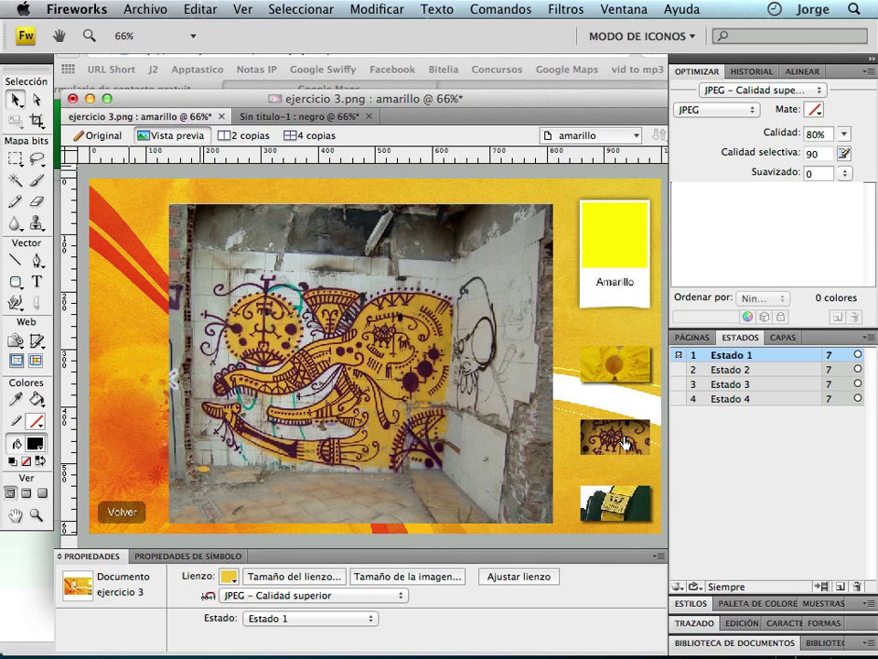
mouse_move(614, 506)
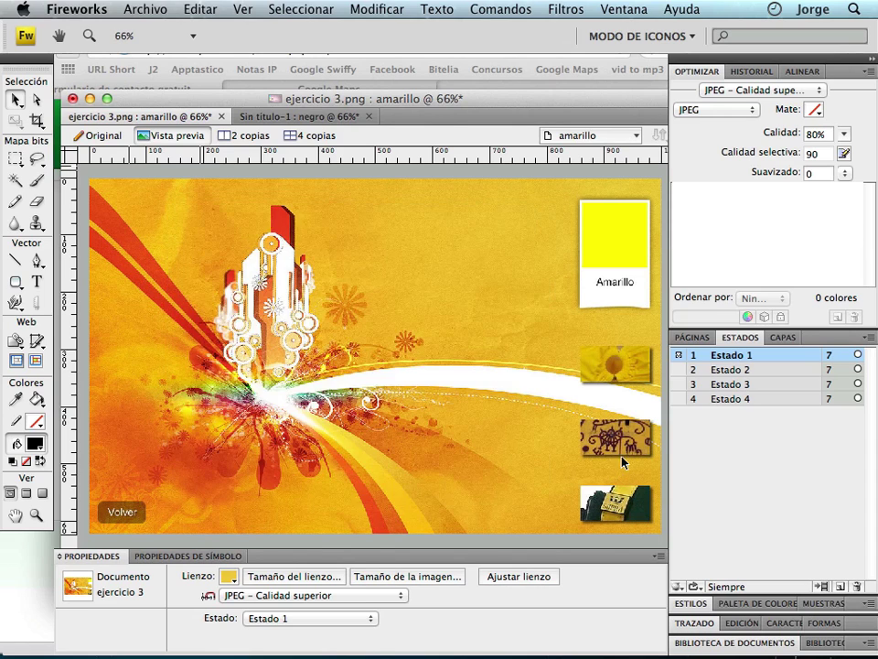
mouse_move(622, 368)
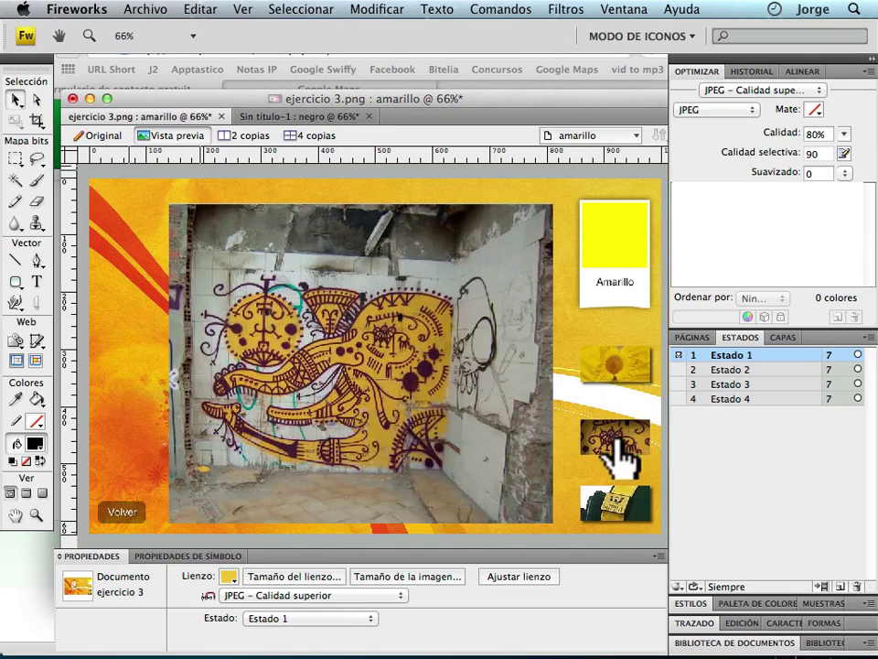
mouse_move(619, 528)
left_click(631, 404)
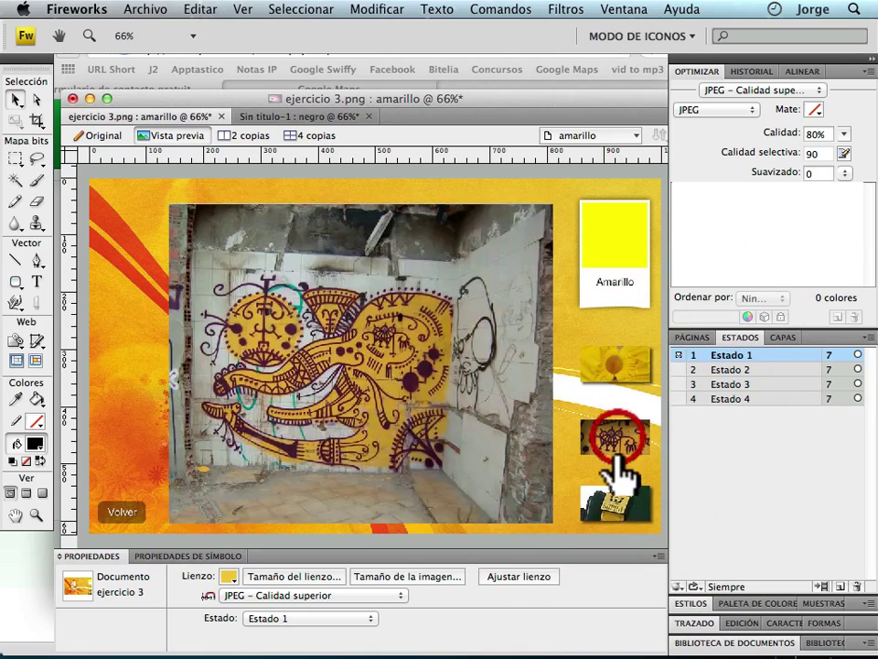
left_click(631, 382)
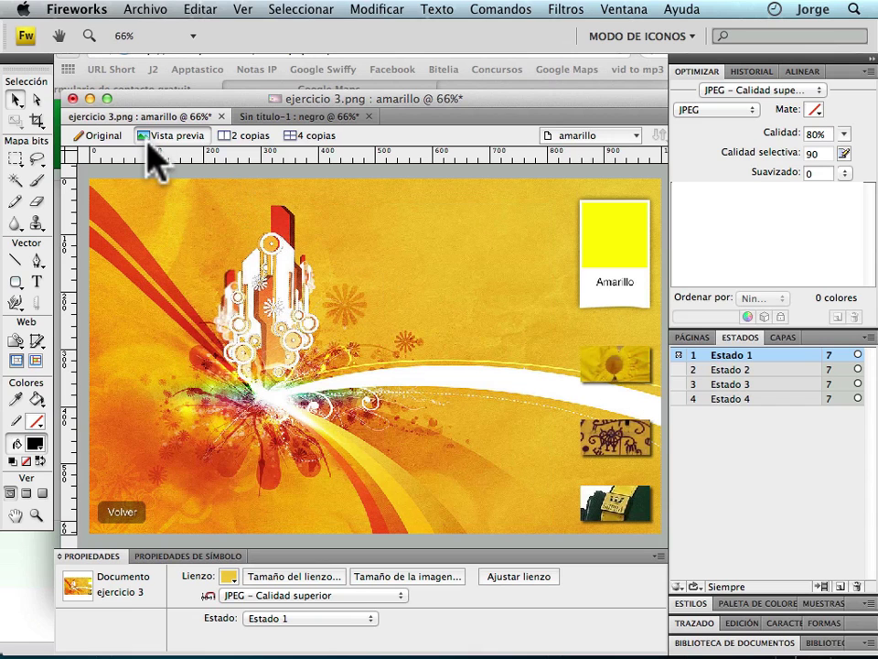
Show the slice overlays again and return to the Original editing view.
left_click(20, 360)
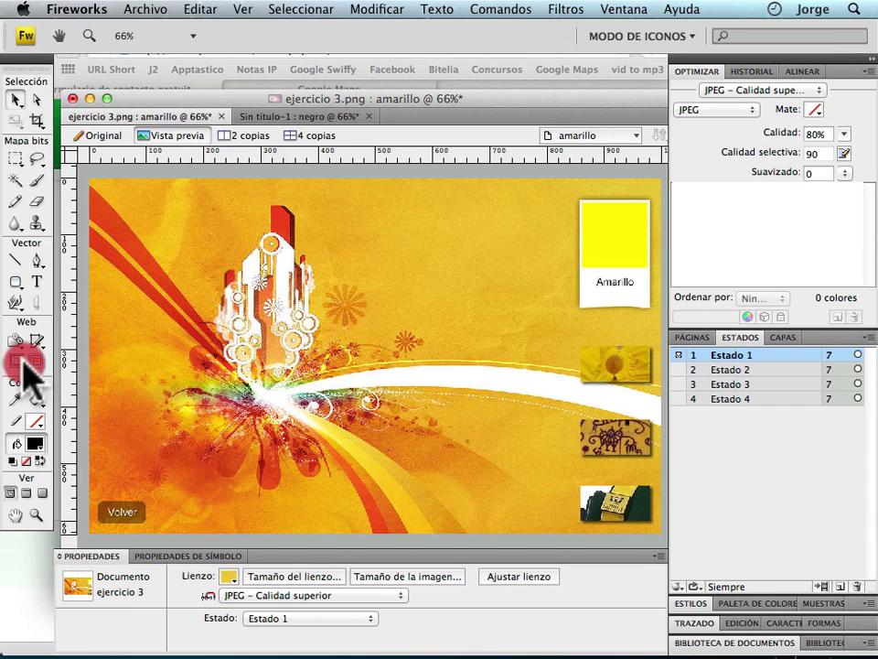
left_click(35, 361)
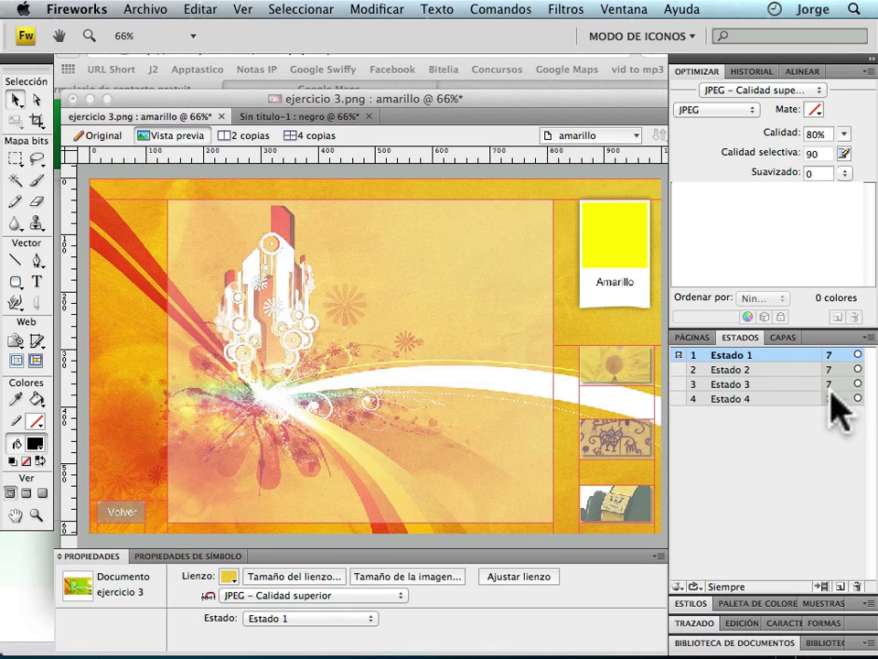
left_click(100, 135)
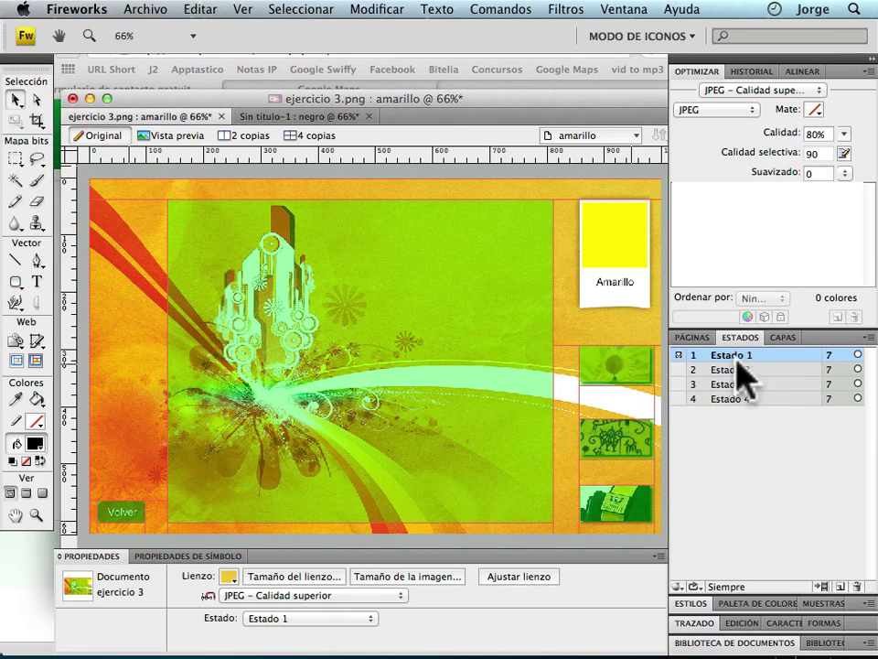
Go through index to the cian page, inspect its background slice's Tipo options, then open magenta.
left_click(701, 338)
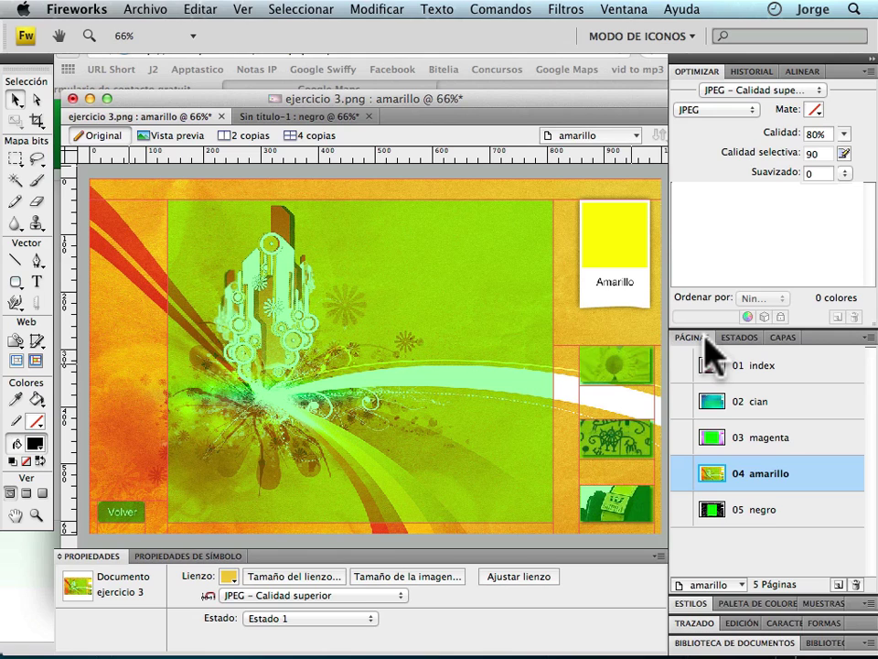
left_click(784, 364)
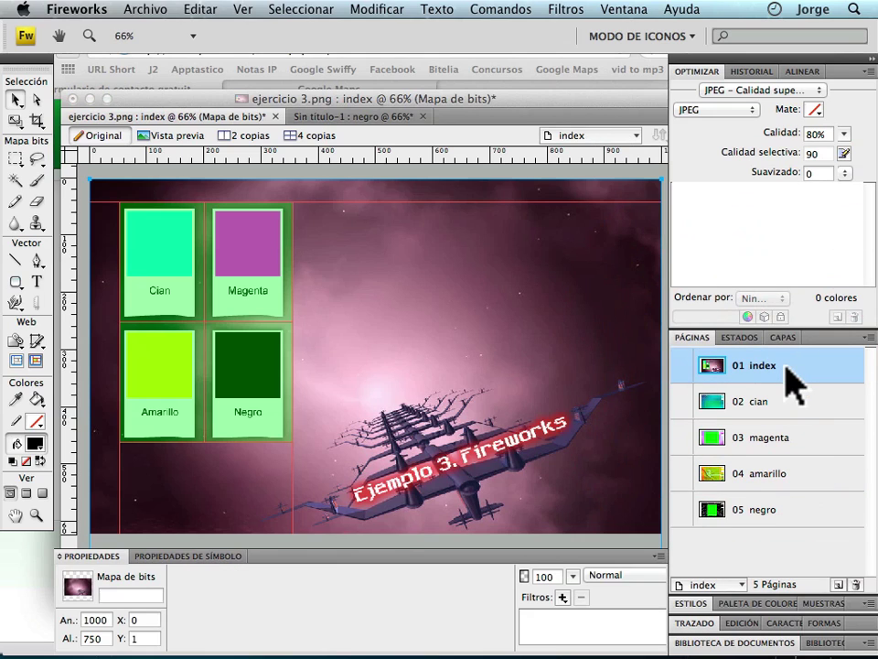
left_click(767, 417)
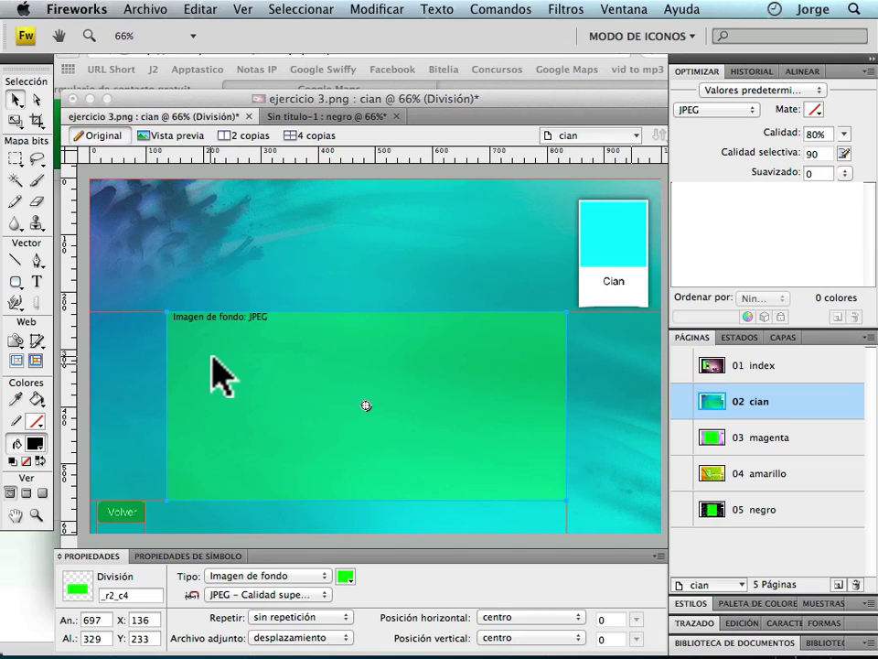
left_click(286, 349)
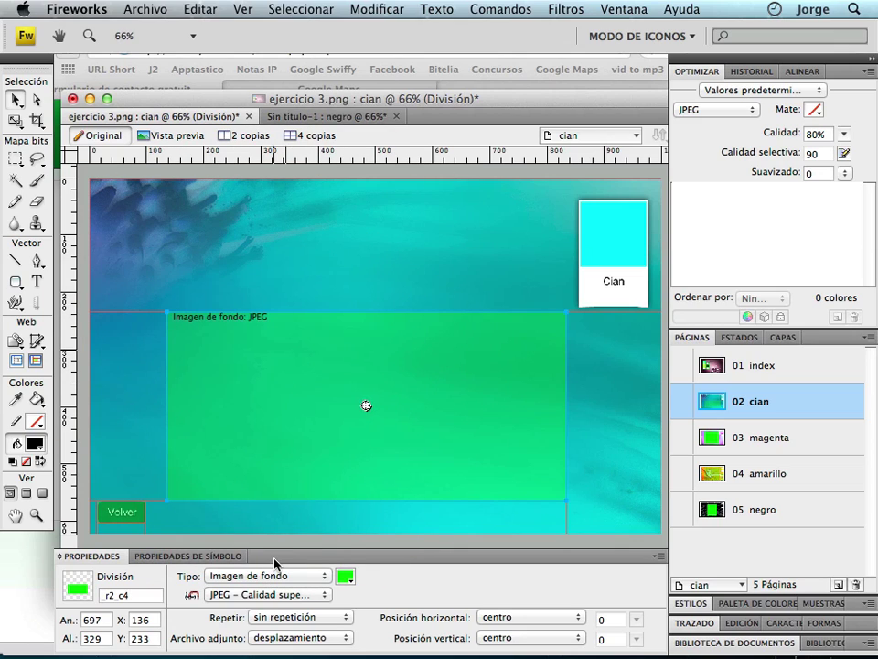
left_click(267, 576)
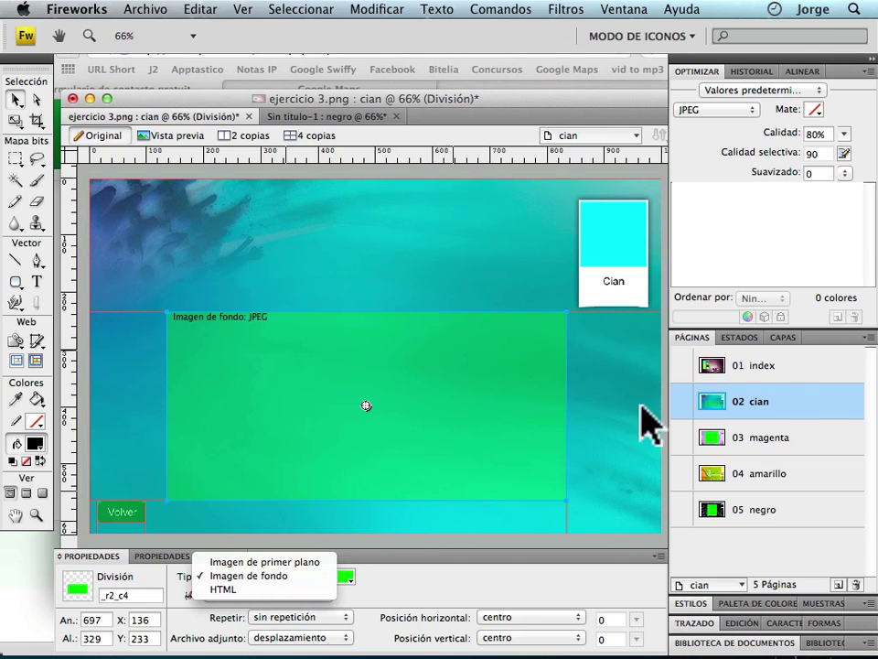
left_click(809, 437)
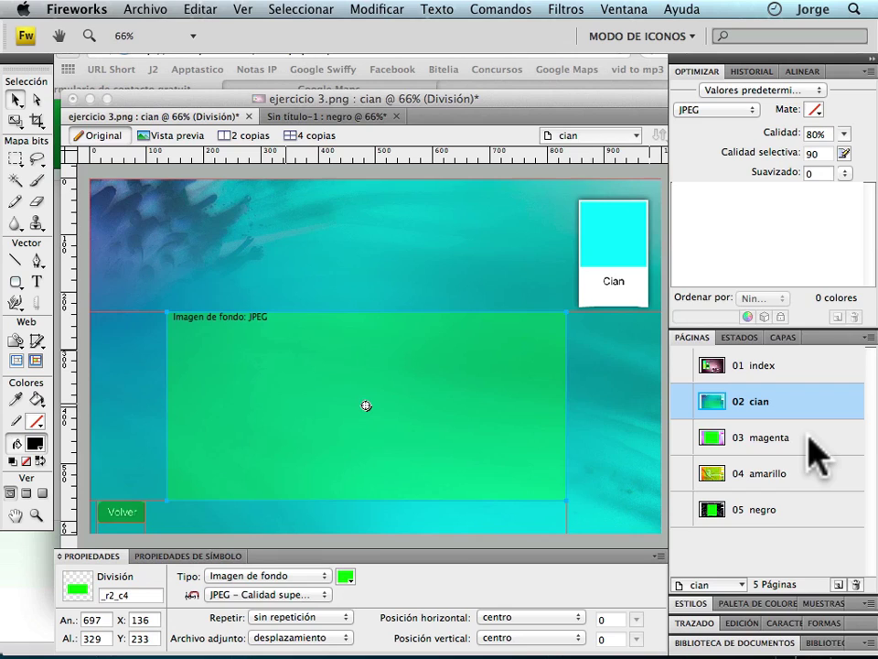
left_click(809, 437)
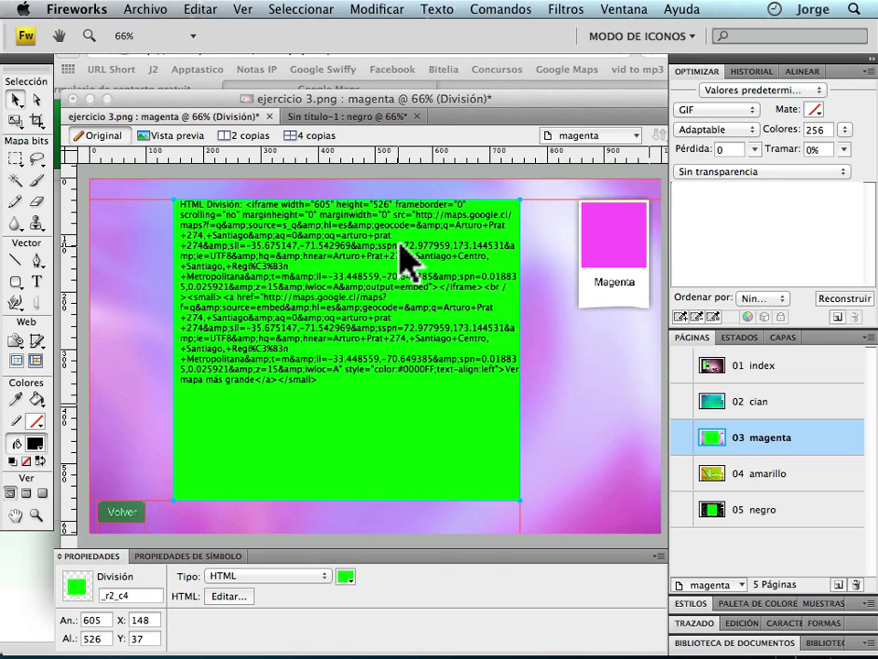
Move the document window up, then view the amarillo page and the negro page.
left_click_drag(393, 100, 387, 61)
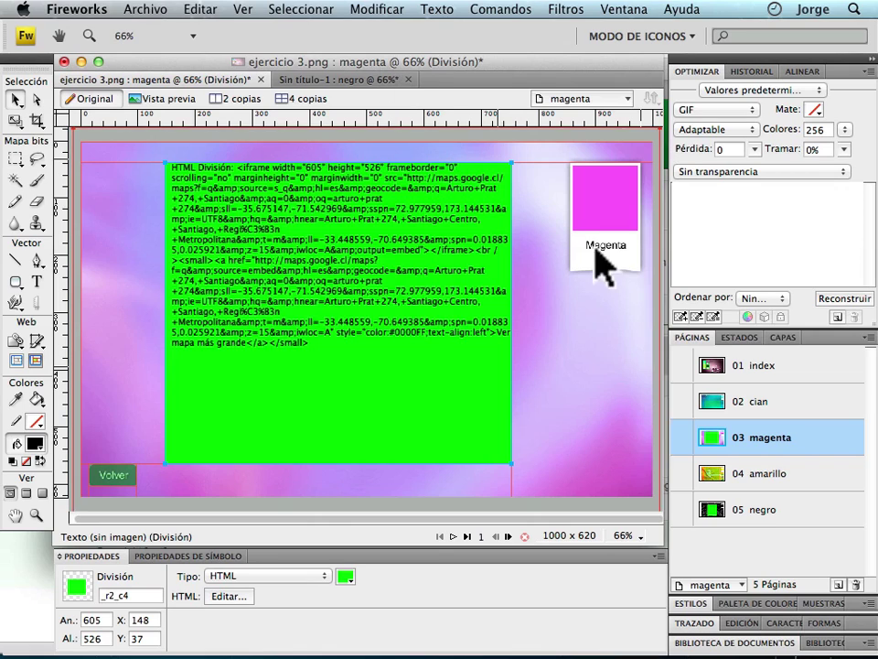
left_click(792, 485)
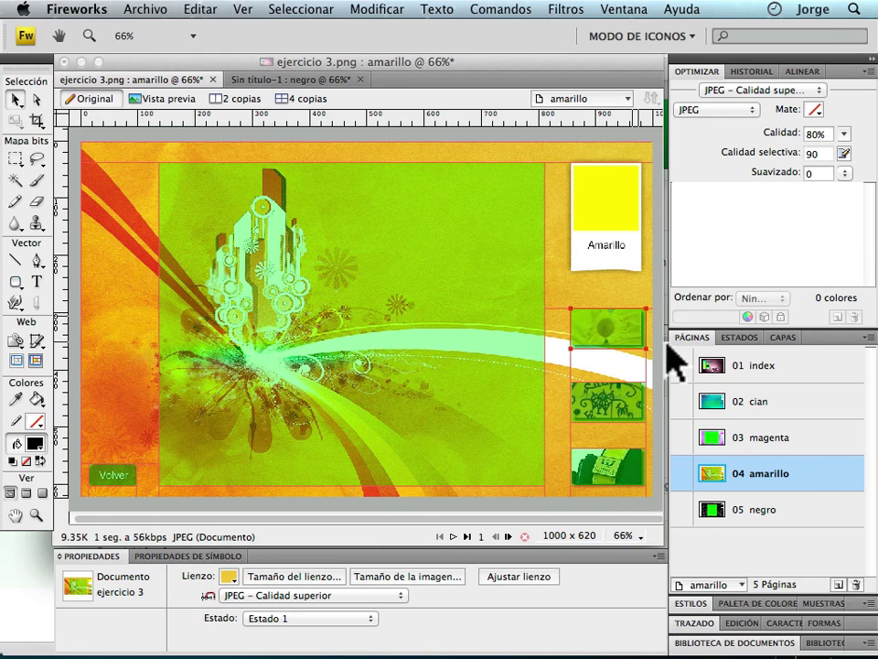
left_click(779, 512)
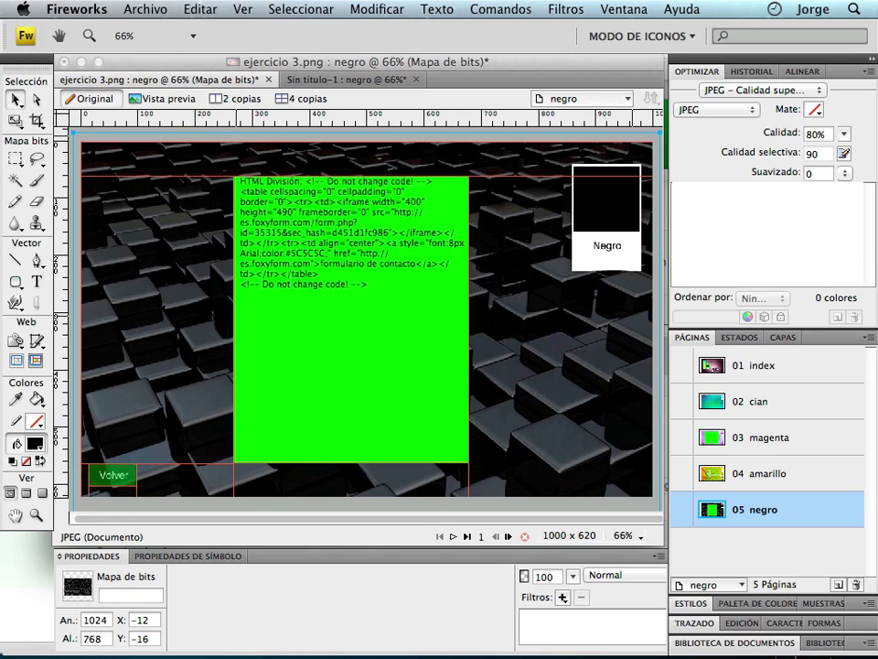
Hide Fireworks and close the Safari window showing Foxyform.
left_click(63, 9)
left_click(117, 128)
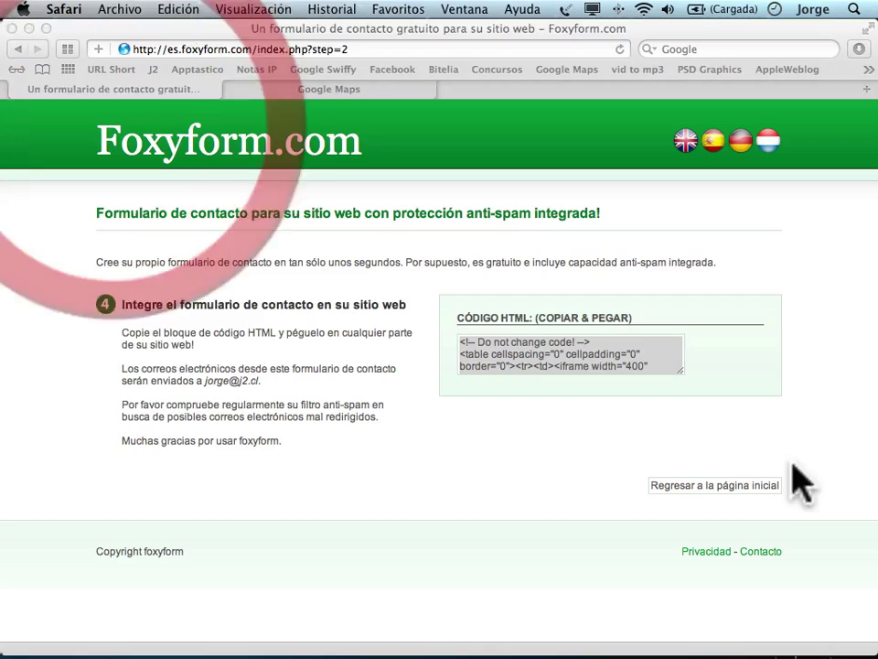
left_click(29, 28)
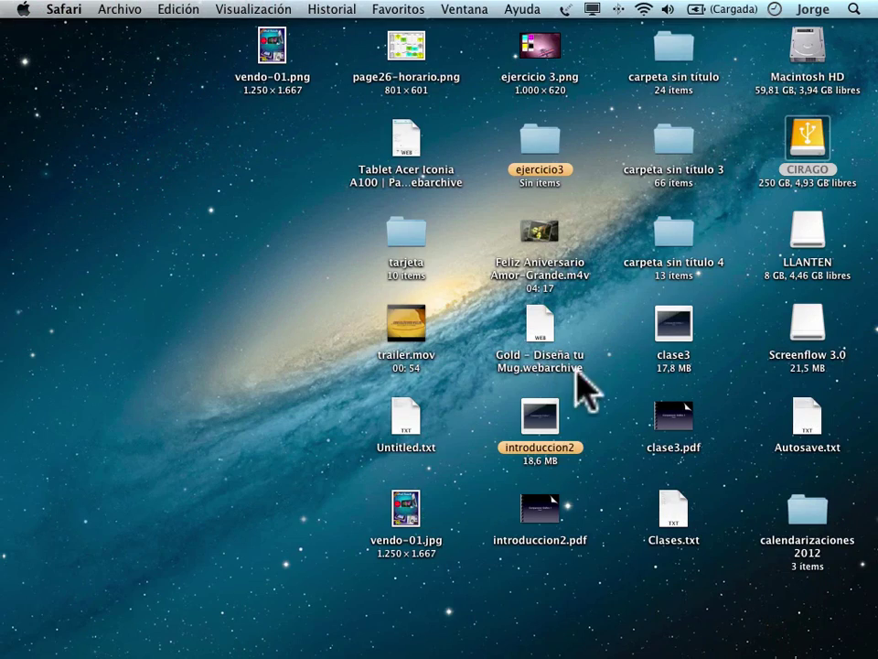
Create an imagenes subfolder inside ejercicio3, close its window and bring Fireworks back.
double_click(541, 153)
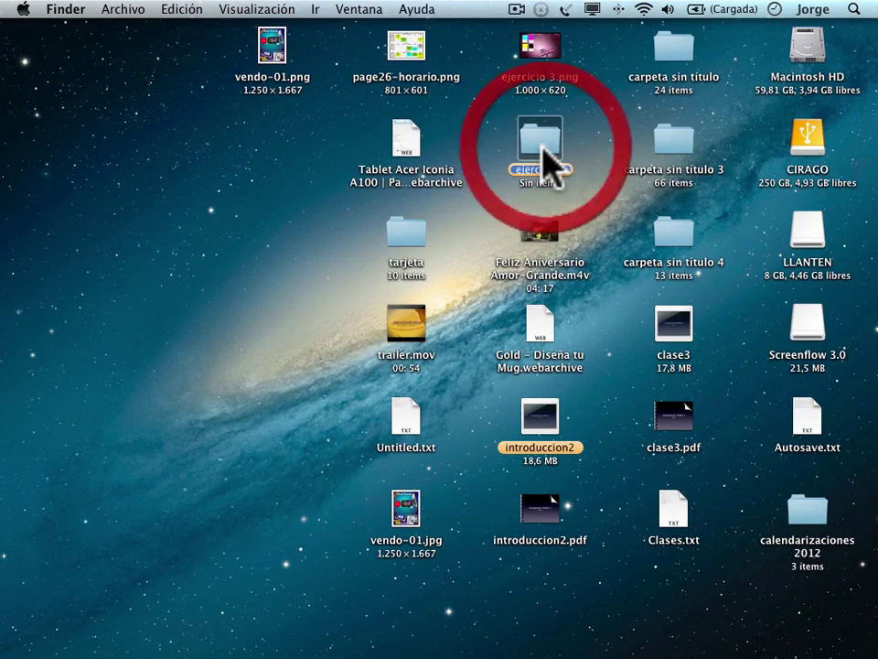
left_click_drag(346, 160, 312, 61)
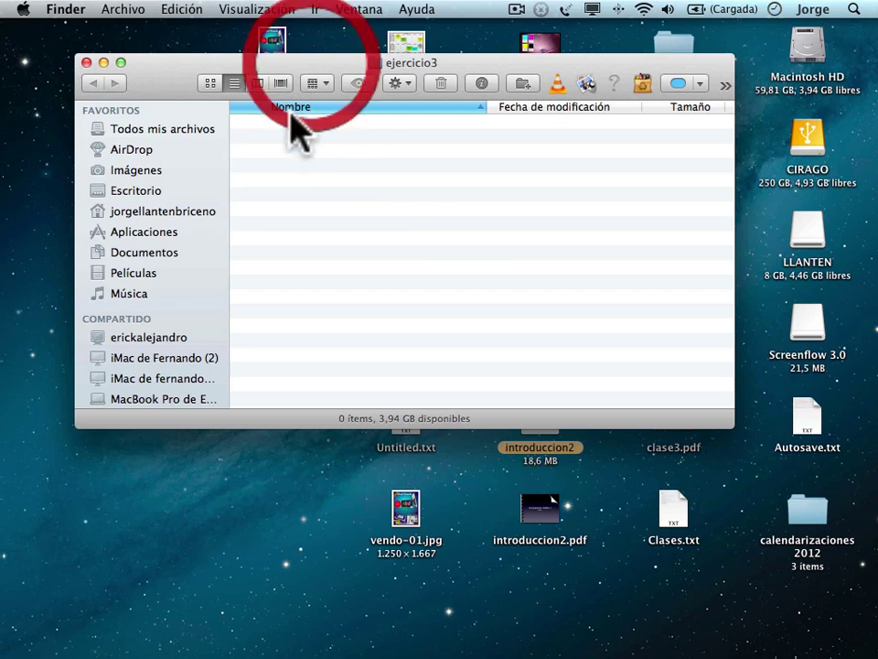
right_click(286, 137)
left_click(329, 144)
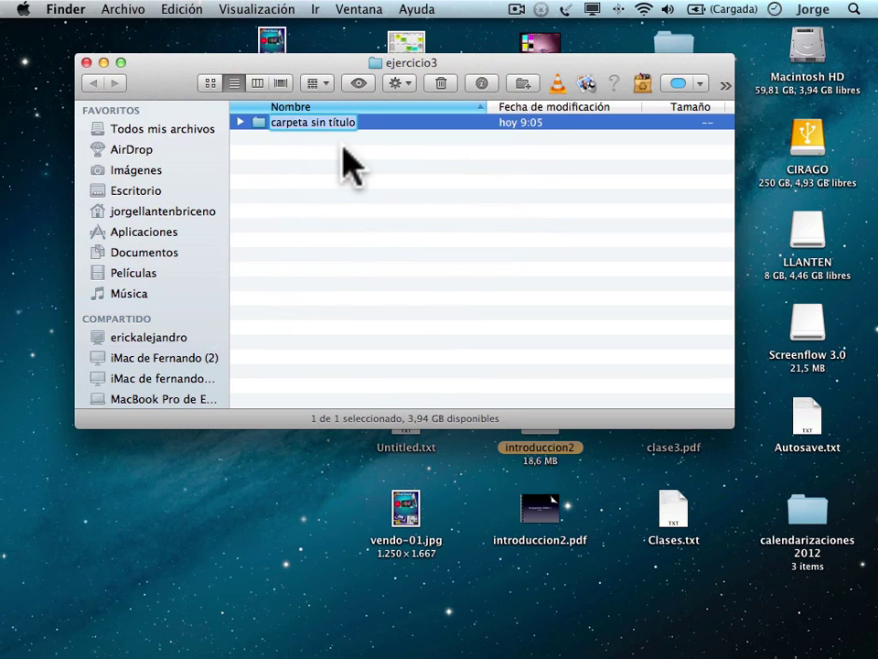
key("BackSpace")
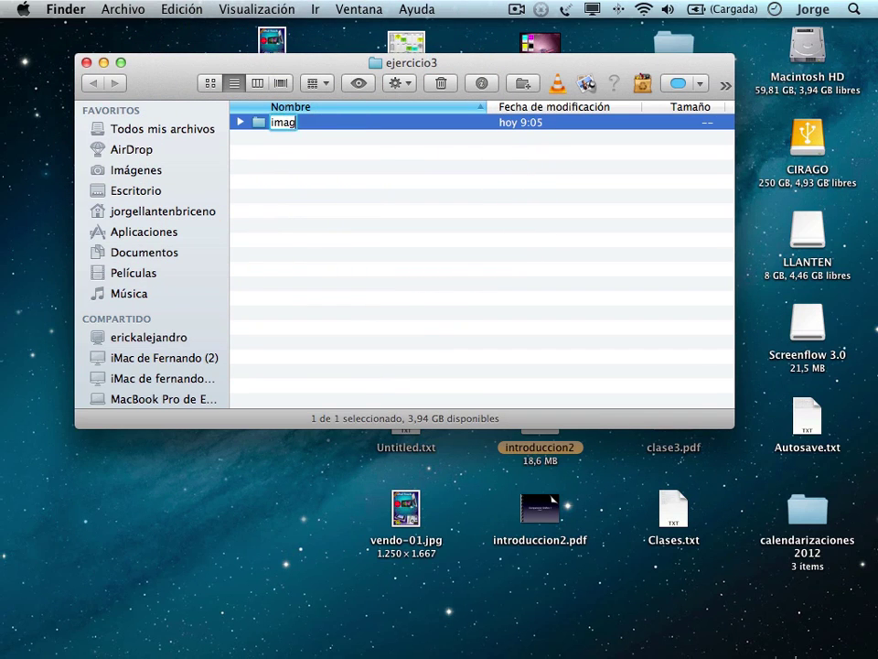
key("Return")
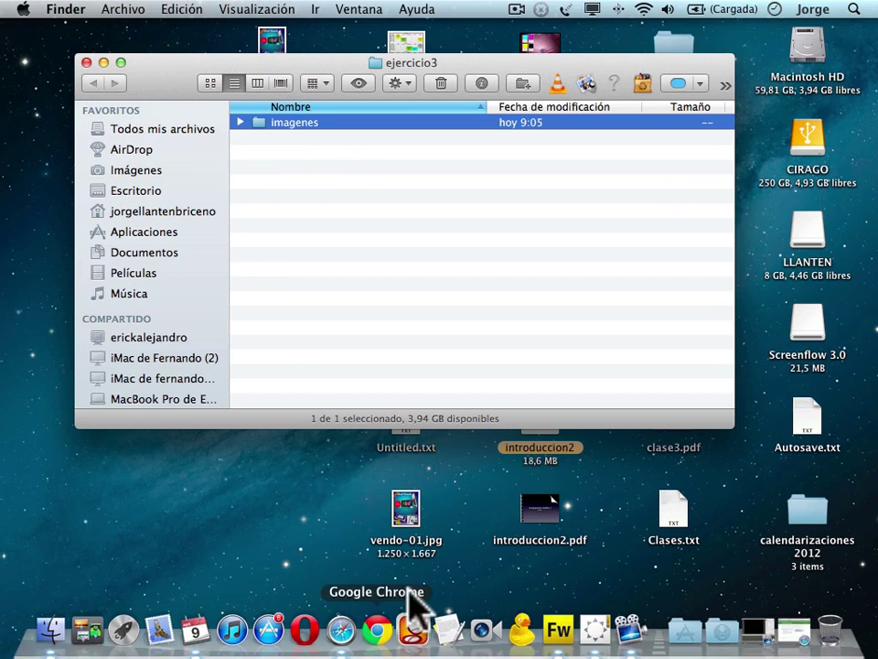
left_click(86, 63)
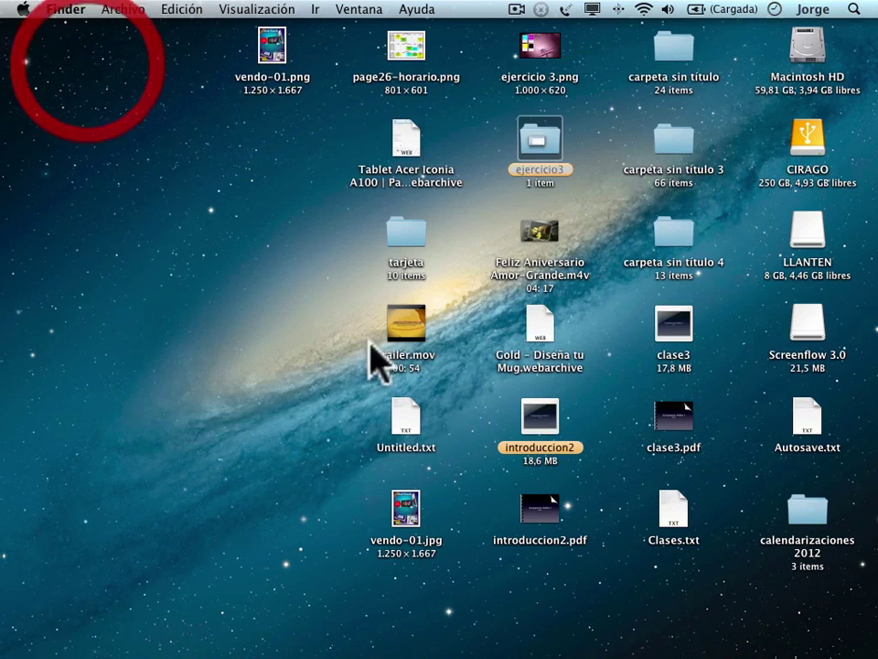
left_click(556, 628)
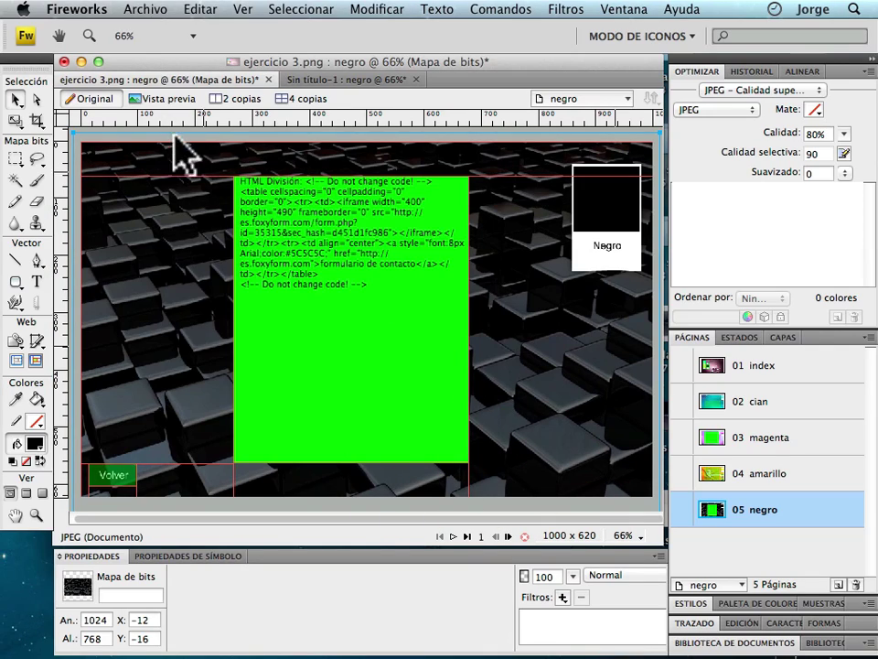
Start a File > Export and target the ejercicio3 folder as the destination.
left_click(145, 10)
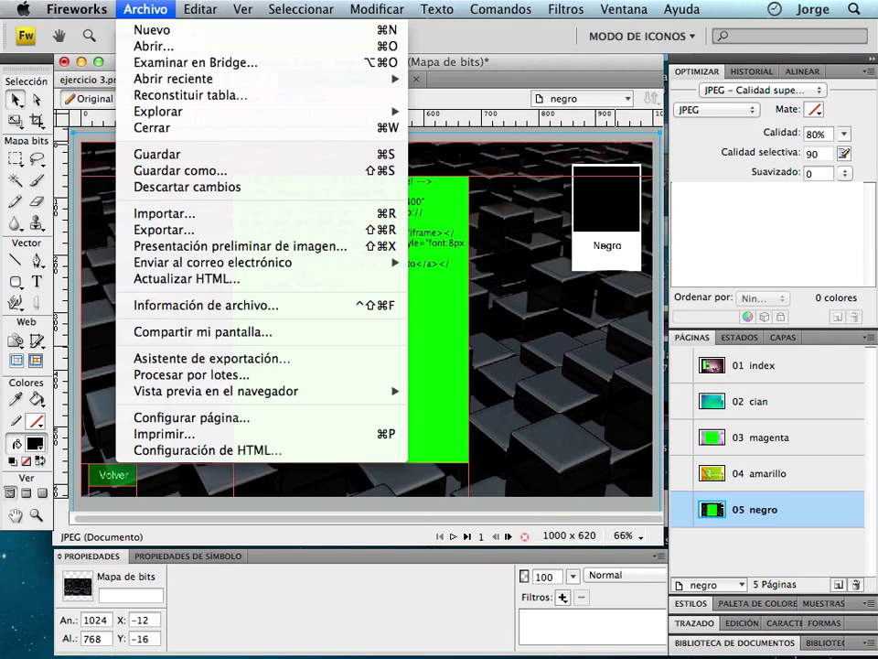
left_click(220, 230)
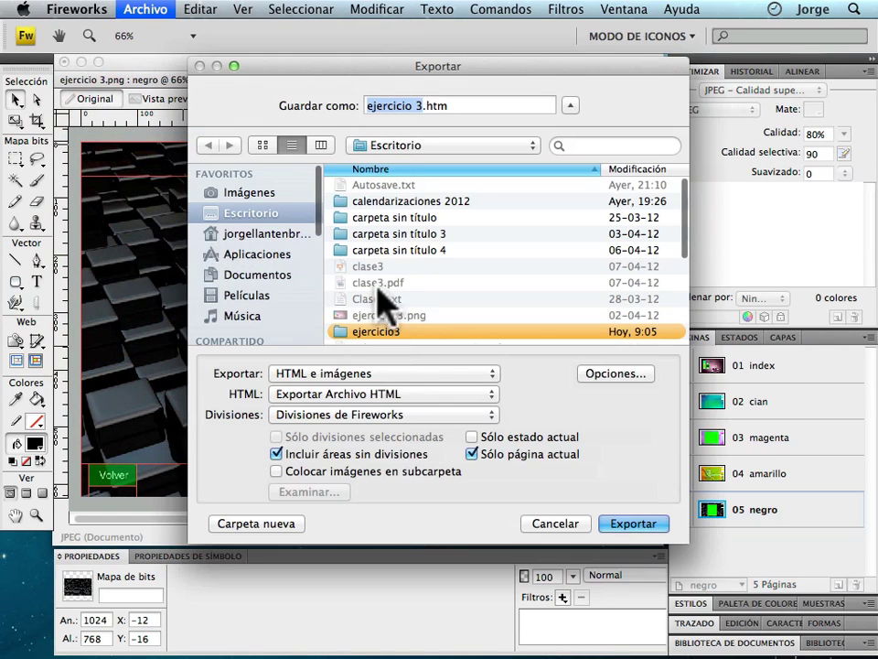
left_click(339, 331)
double_click(339, 331)
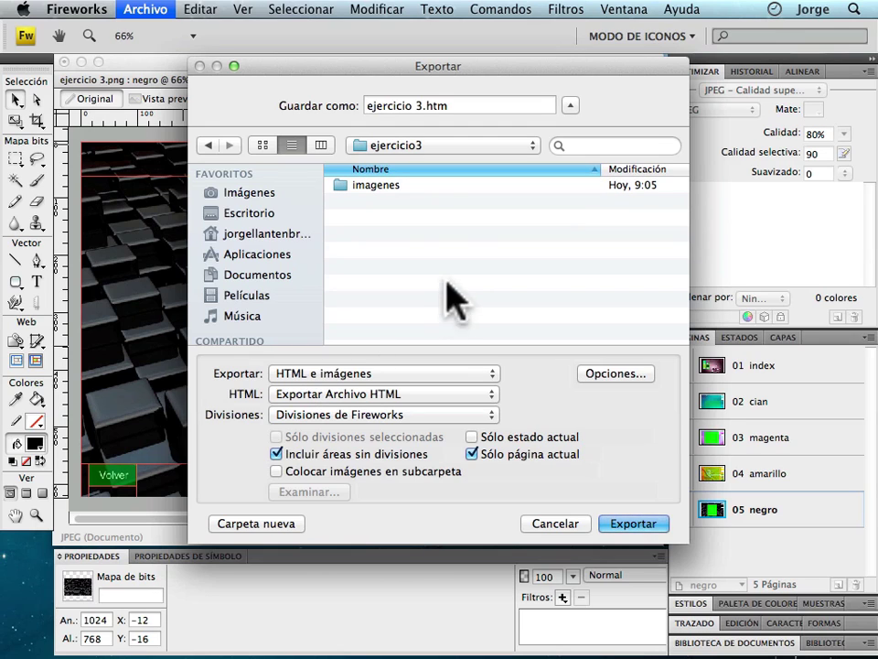
Rename the export file from 'ejercicio 3' to 'index'.
left_click(422, 105)
left_click_drag(422, 106, 343, 98)
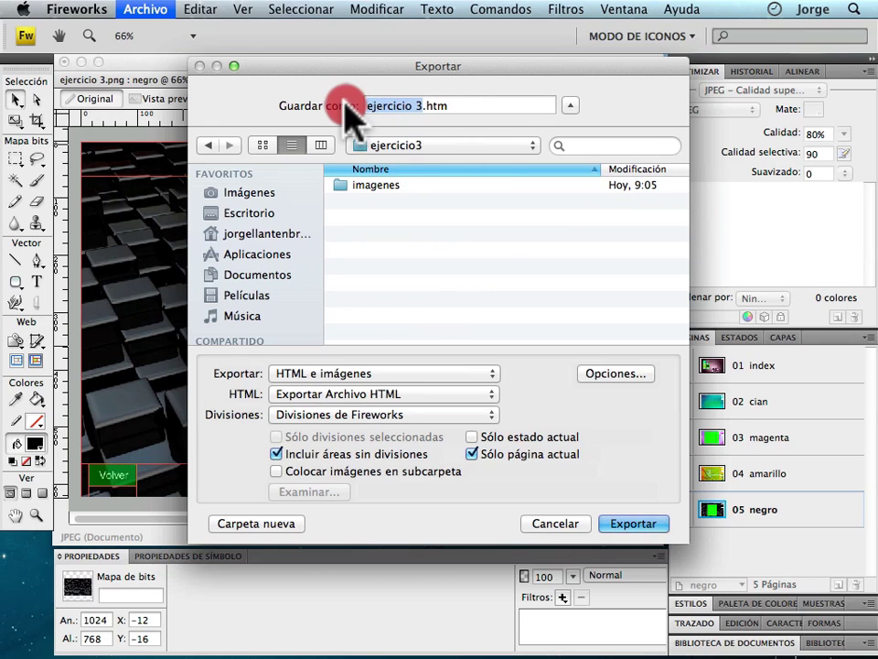
type("nde")
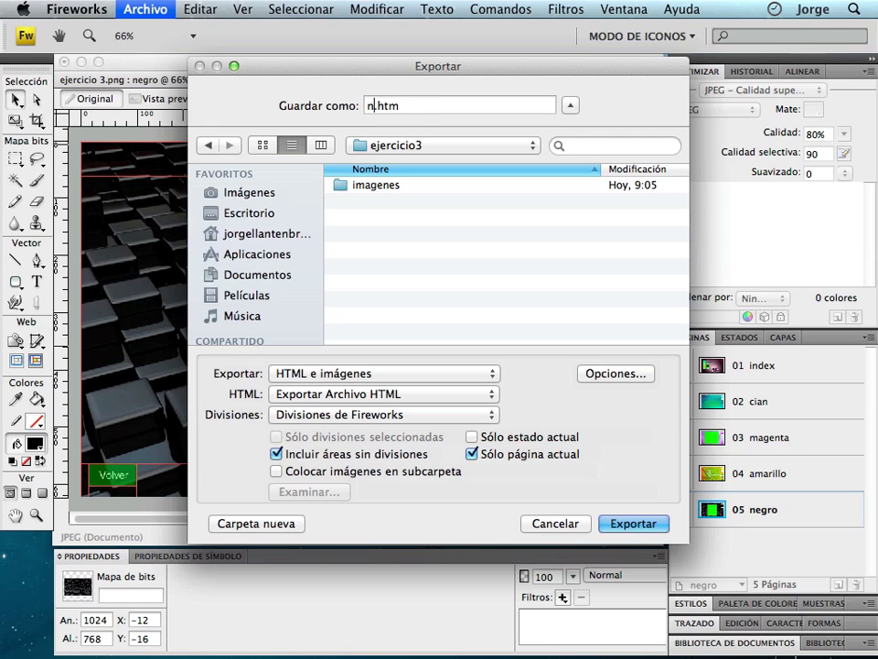
type("x")
left_click(367, 106)
type("i")
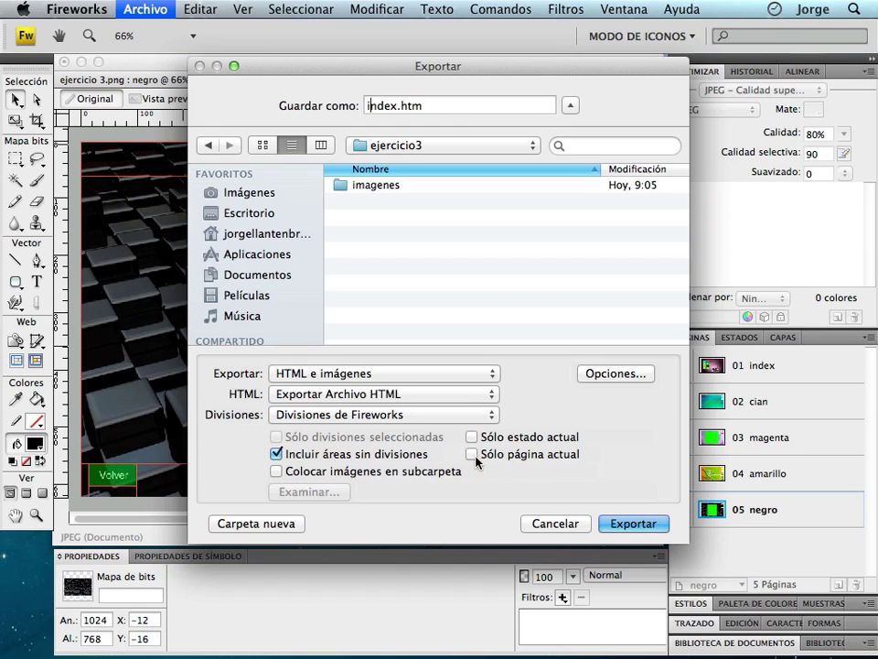
Place the exported images in the imagenes subfolder and export index.htm with its images.
left_click(276, 472)
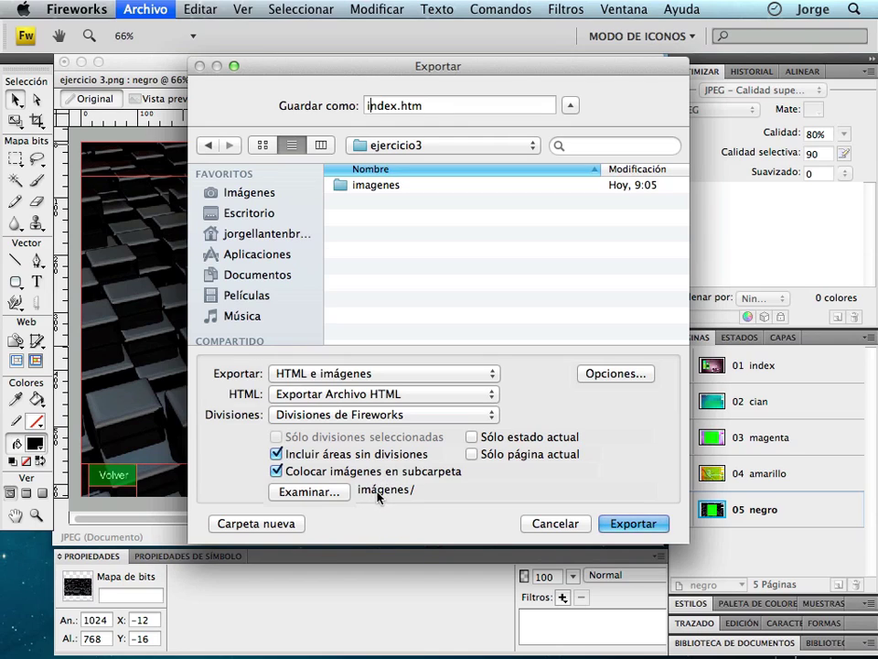
left_click(331, 492)
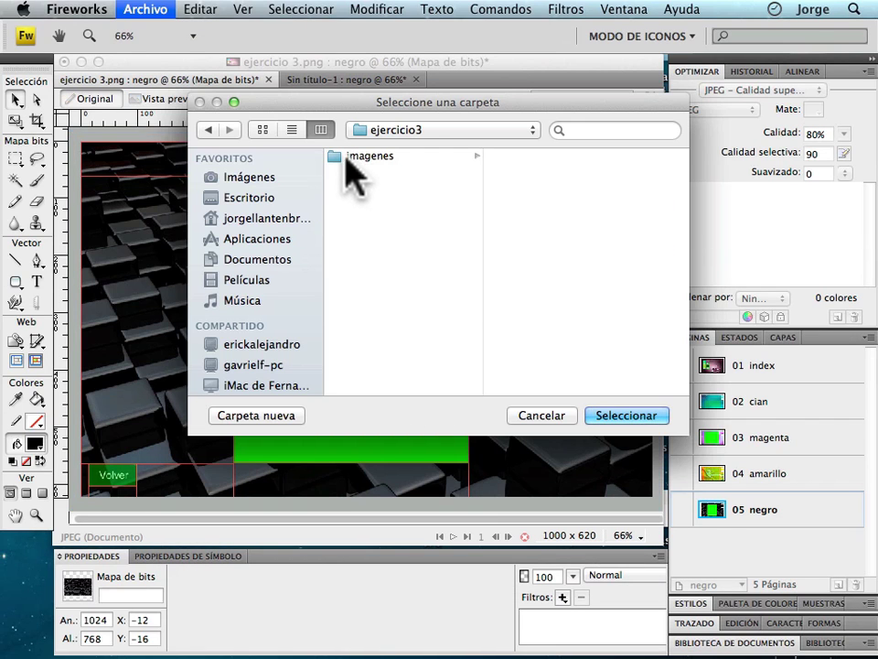
left_click(335, 156)
key("Return")
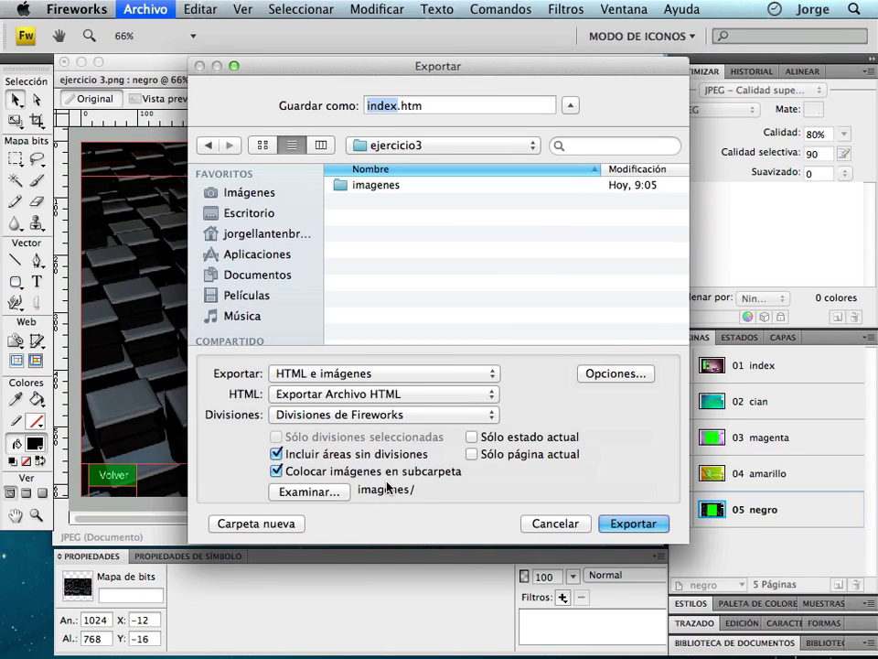
left_click(646, 525)
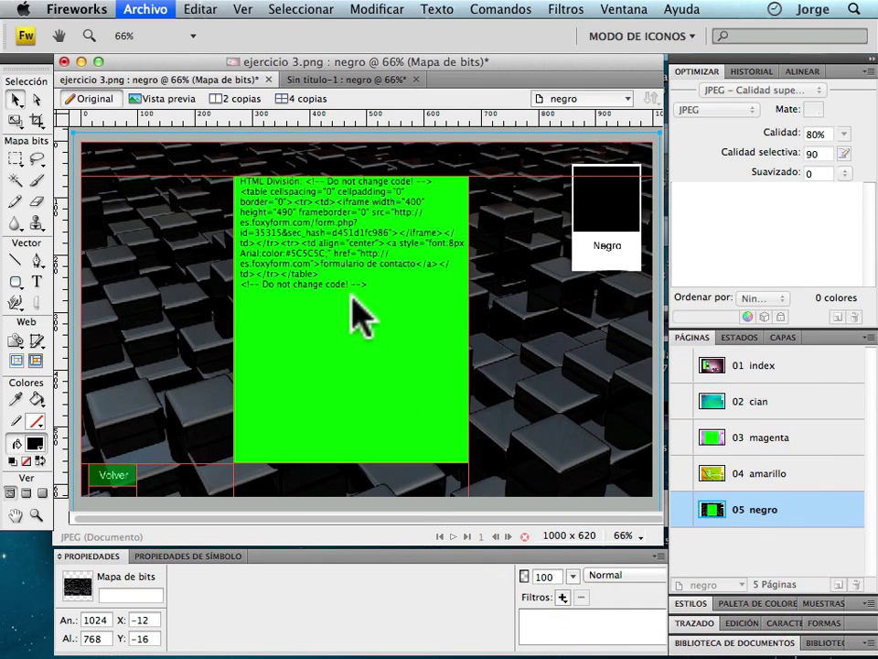
Hide Fireworks and open the ejercicio3 folder on the desktop.
left_click(77, 9)
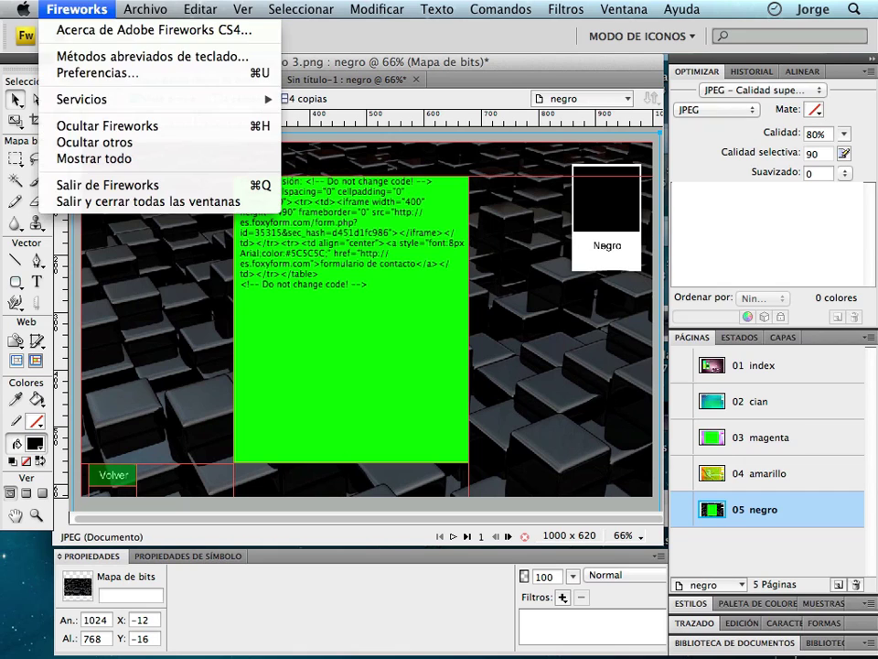
left_click(126, 129)
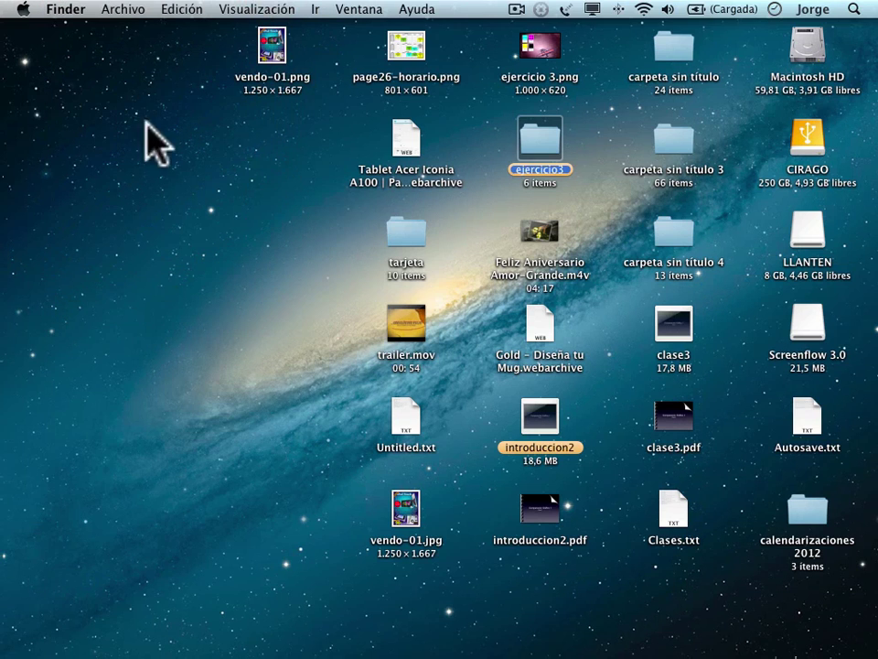
left_click(542, 149)
double_click(536, 146)
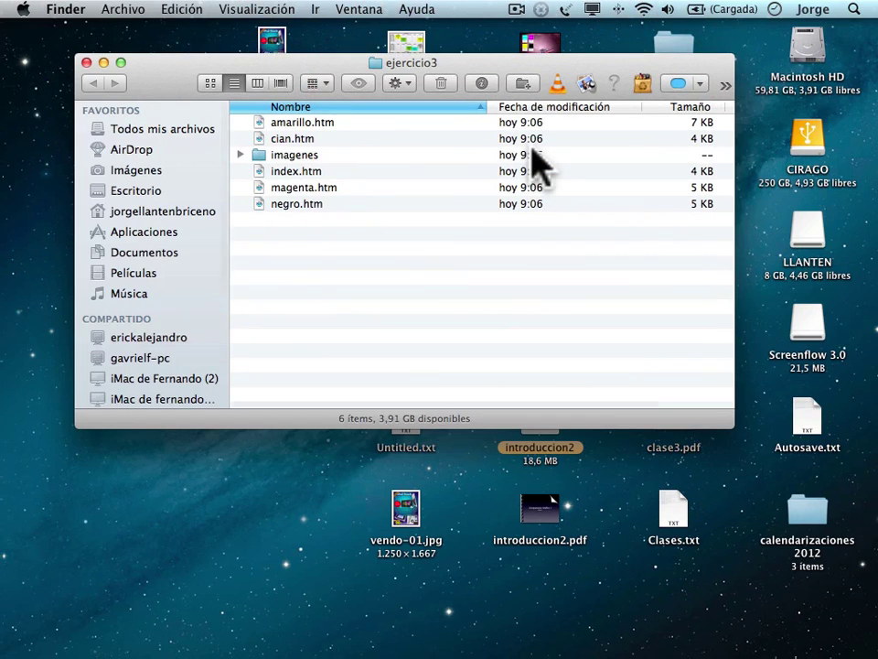
Check the exported index, cian, magenta, amarillo and negro htm pages.
left_click(305, 240)
left_click(289, 174)
left_click(286, 141)
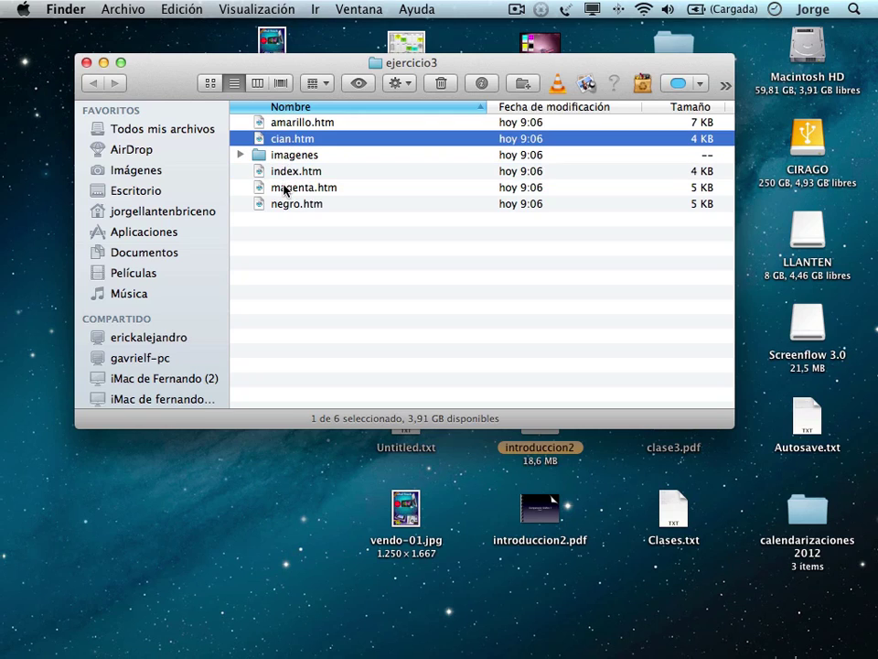
left_click(284, 188)
left_click(287, 124)
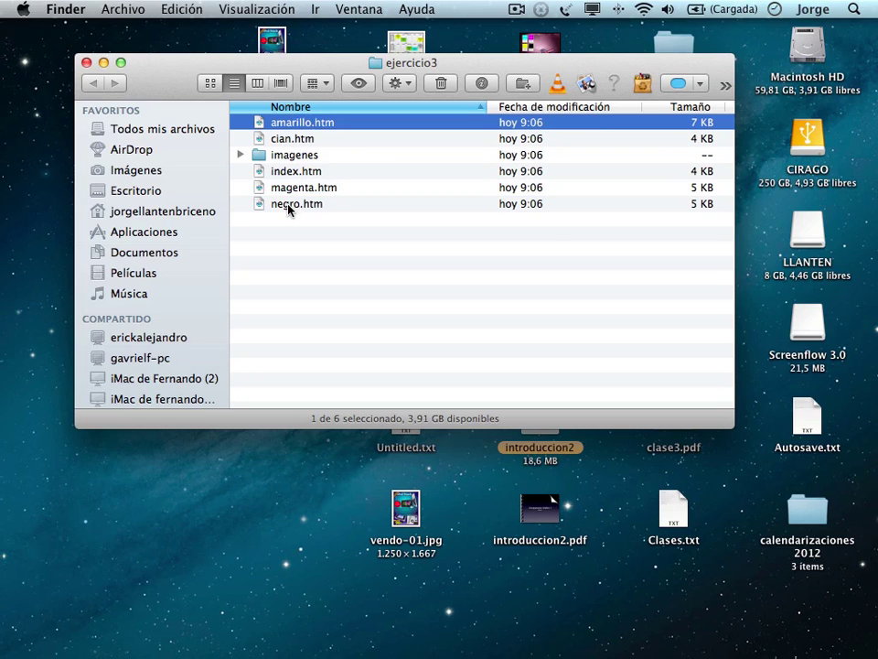
left_click(289, 206)
Inspect the JPEG slices inside the imagenes subfolder.
left_click(240, 155)
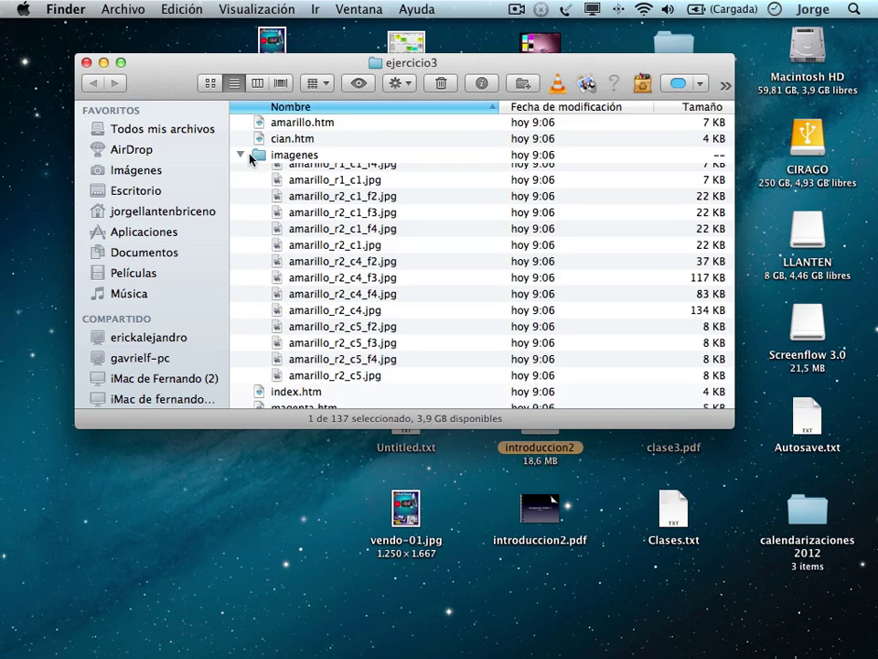
double_click(260, 163)
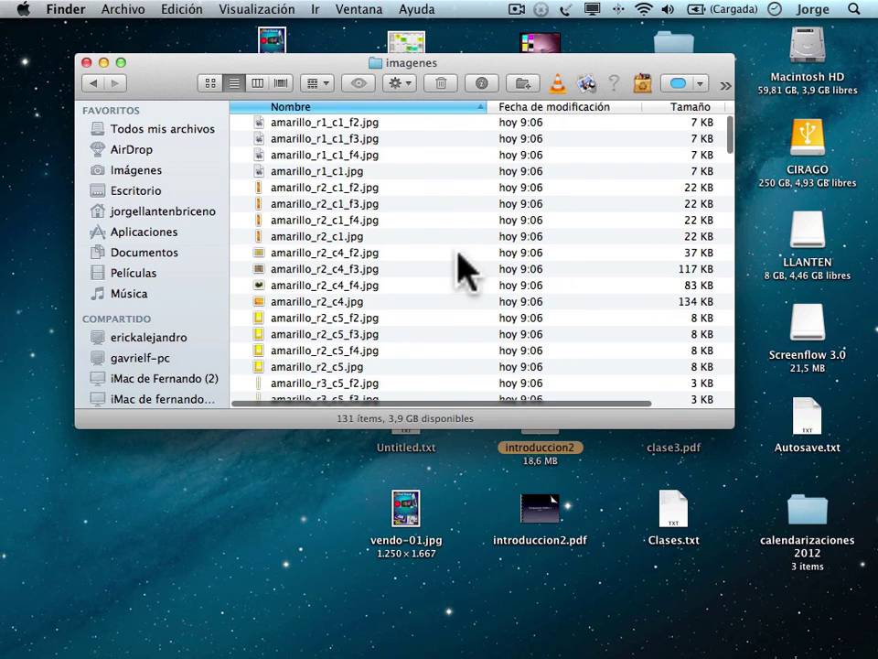
scroll(384, 186, "down", 15)
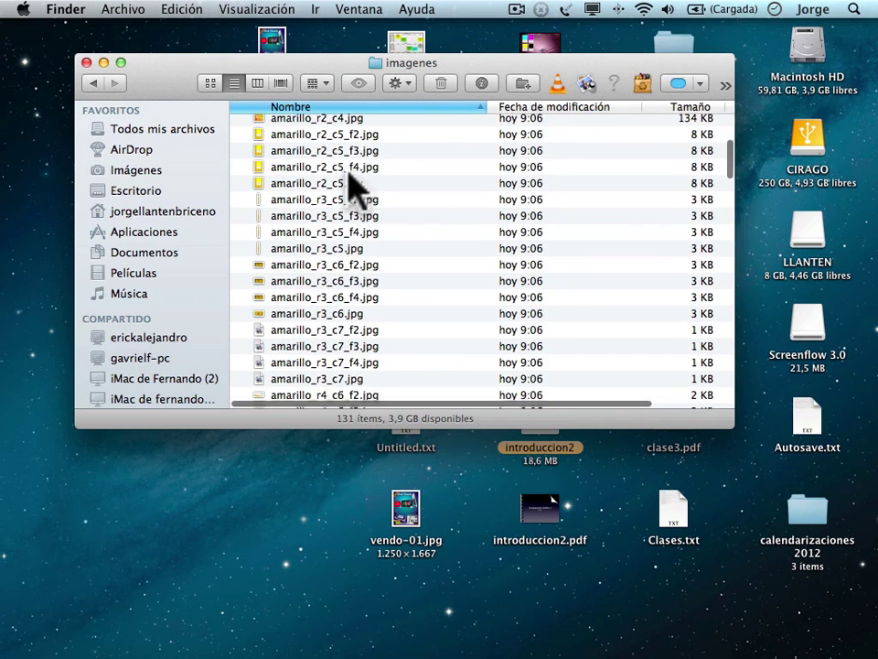
scroll(352, 186, "down", 10)
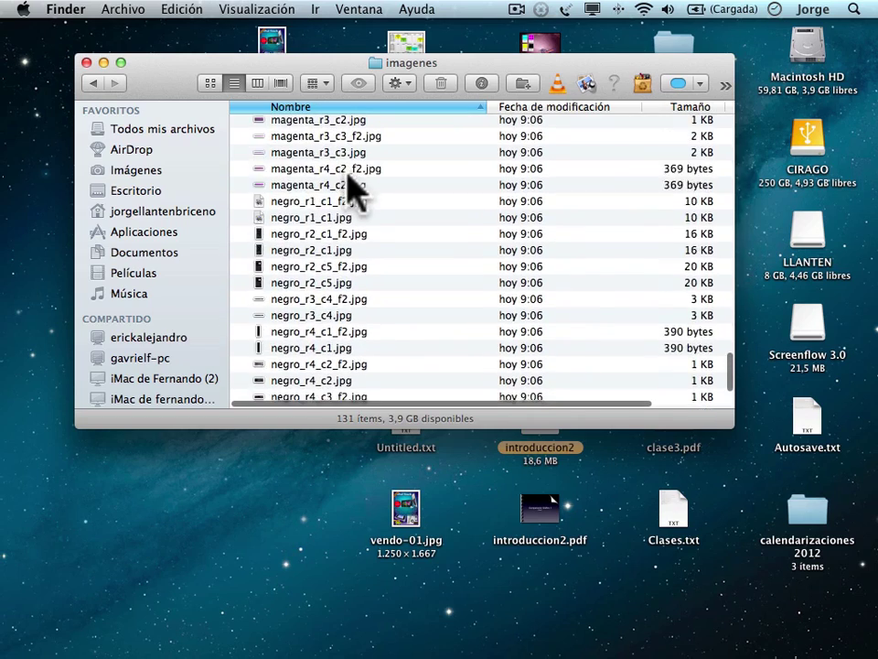
scroll(357, 186, "up", 20)
scroll(329, 178, "right", 5)
Return to ejercicio3 and open index.htm in Safari.
left_click(93, 83)
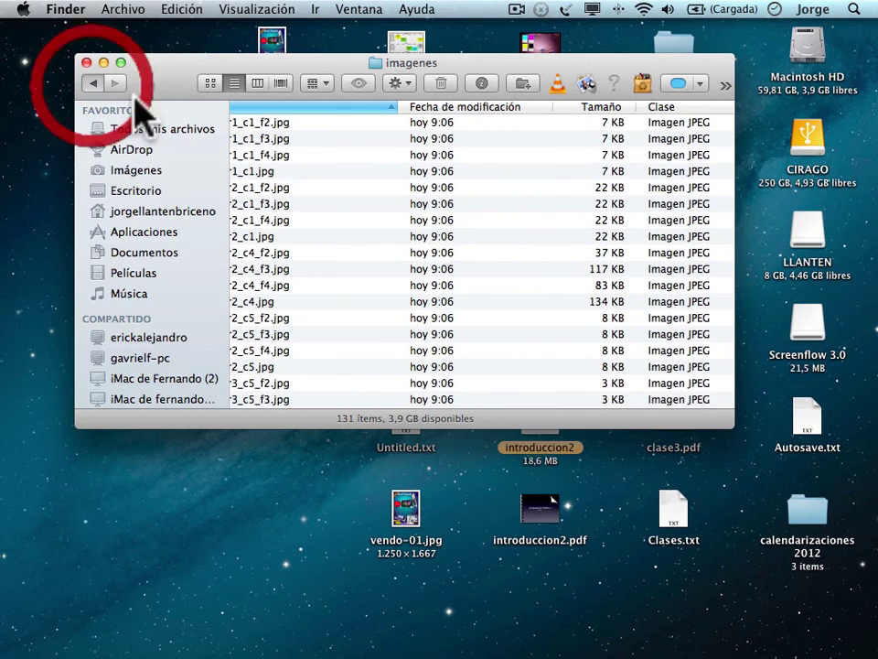
left_click(240, 155)
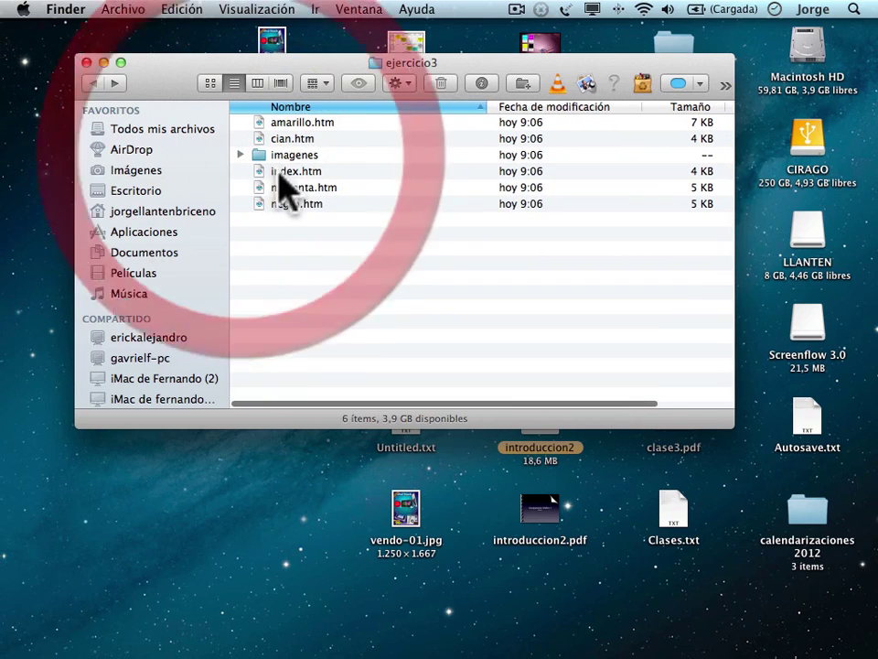
double_click(258, 174)
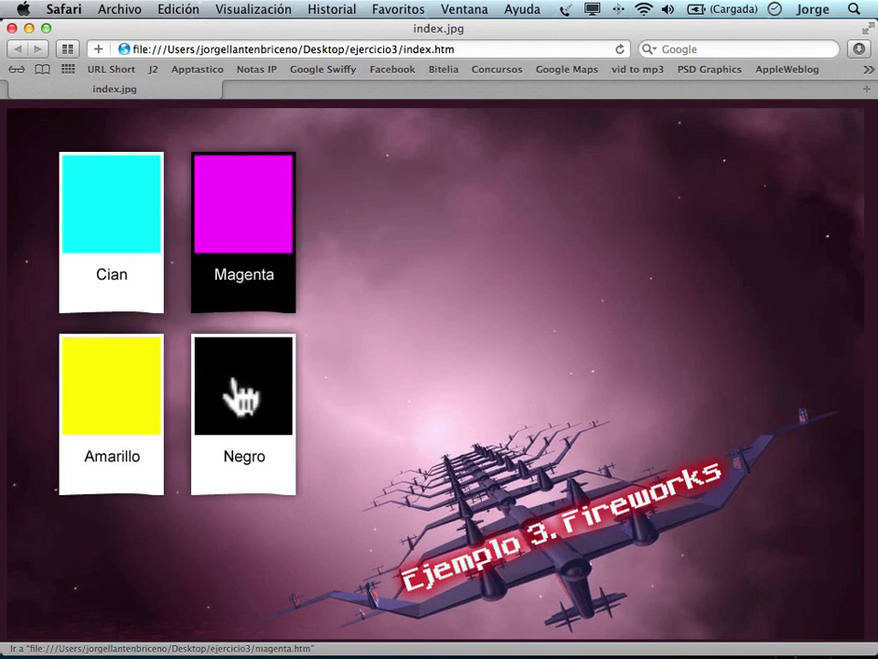
Preview the Cian page, return to index, view the Magenta map page, then minimise Safari.
left_click(110, 235)
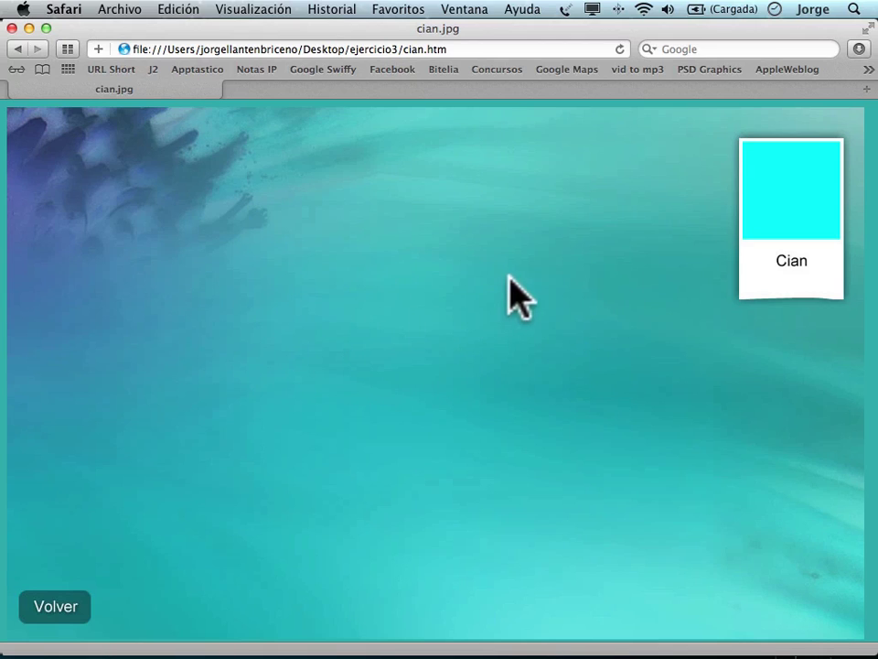
left_click(60, 620)
left_click(255, 239)
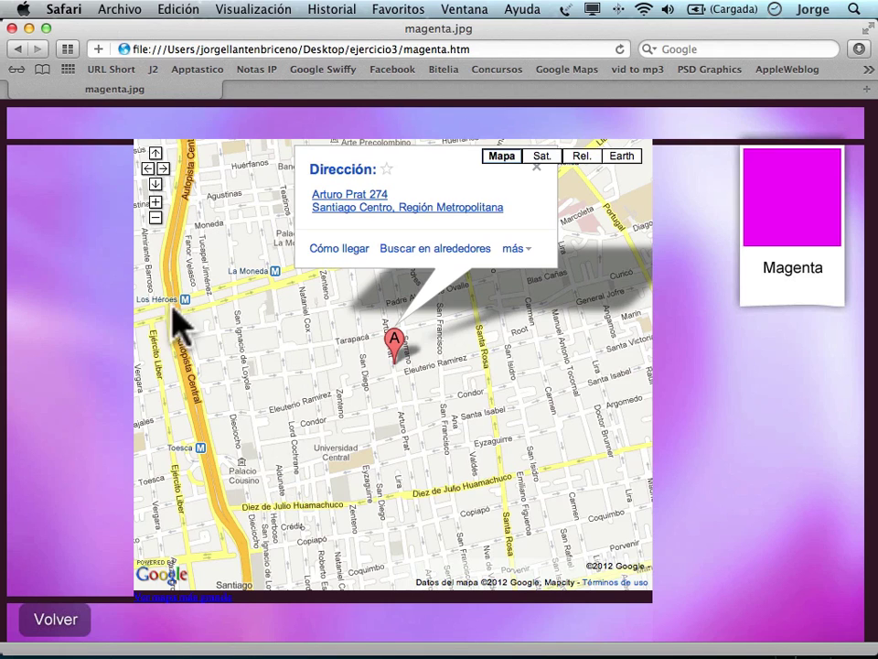
scroll(430, 438, "down", 2)
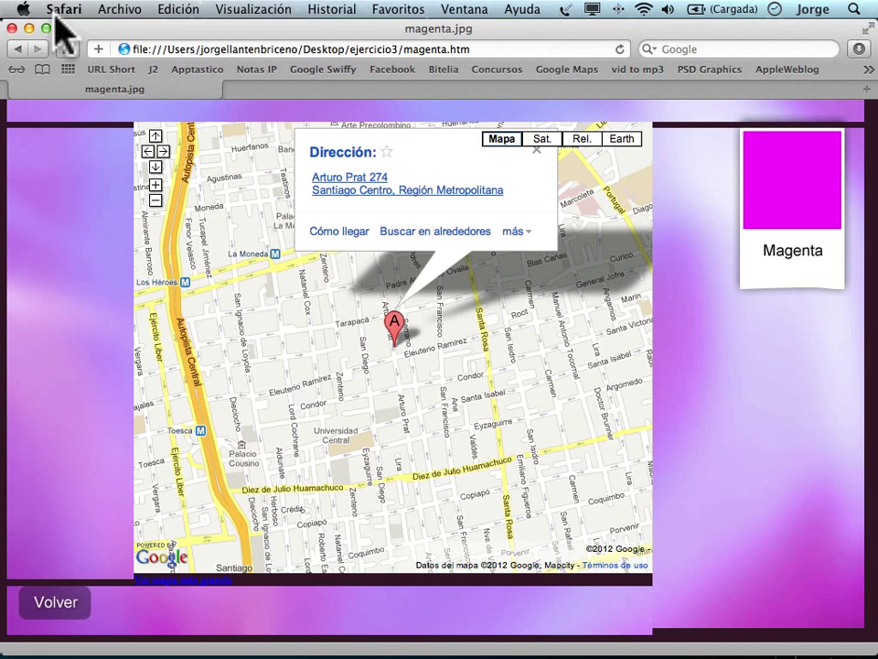
left_click(27, 28)
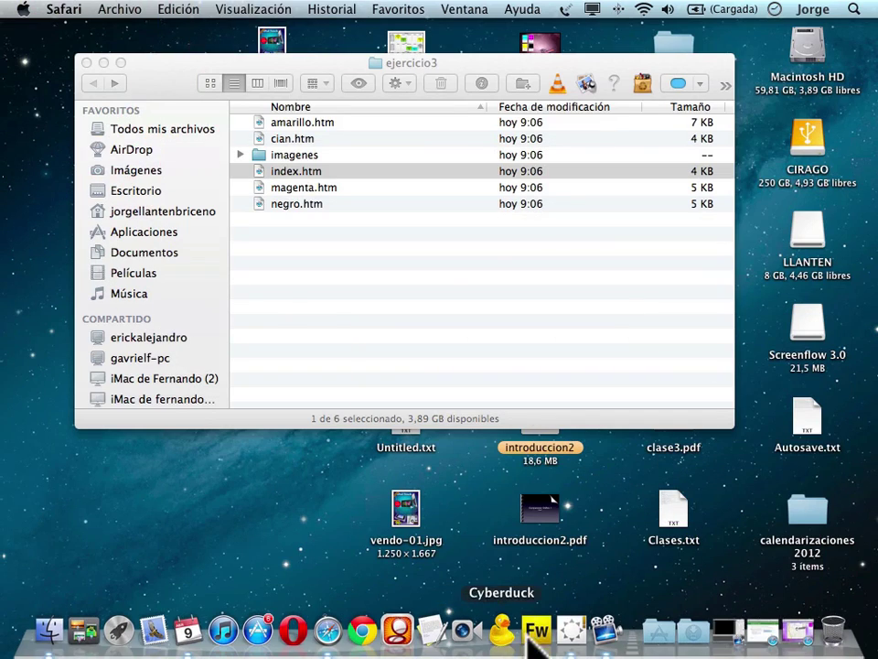